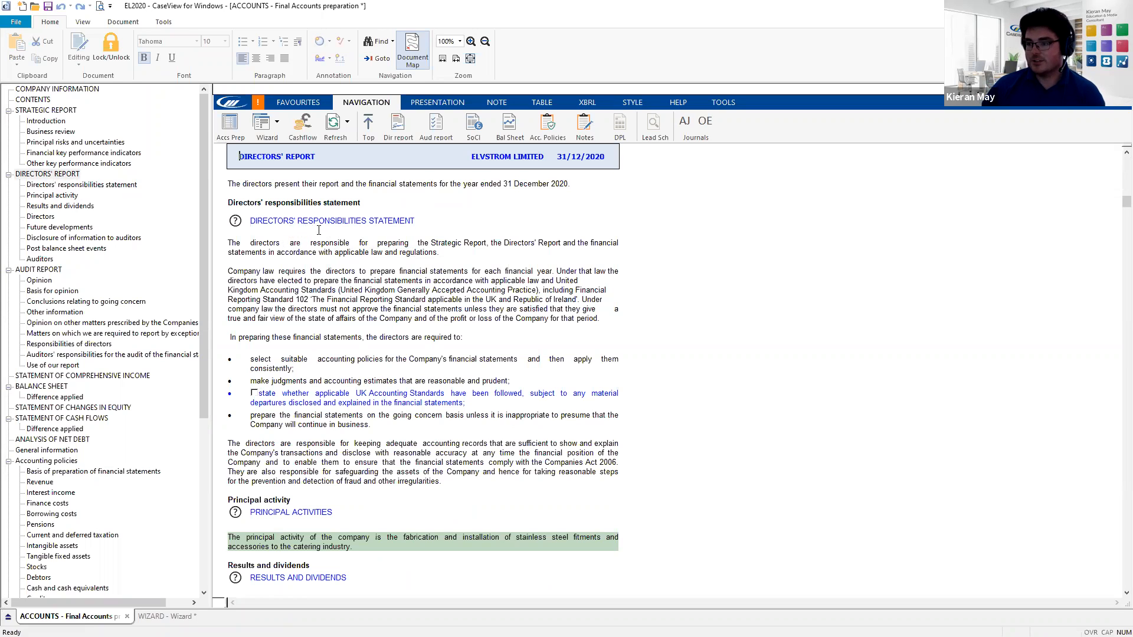
# - Review the Directors' Report, then open the Accounts Preparation Table for Elvstrom Limited's full accounts
pyautogui.scroll(3, 310, 253)
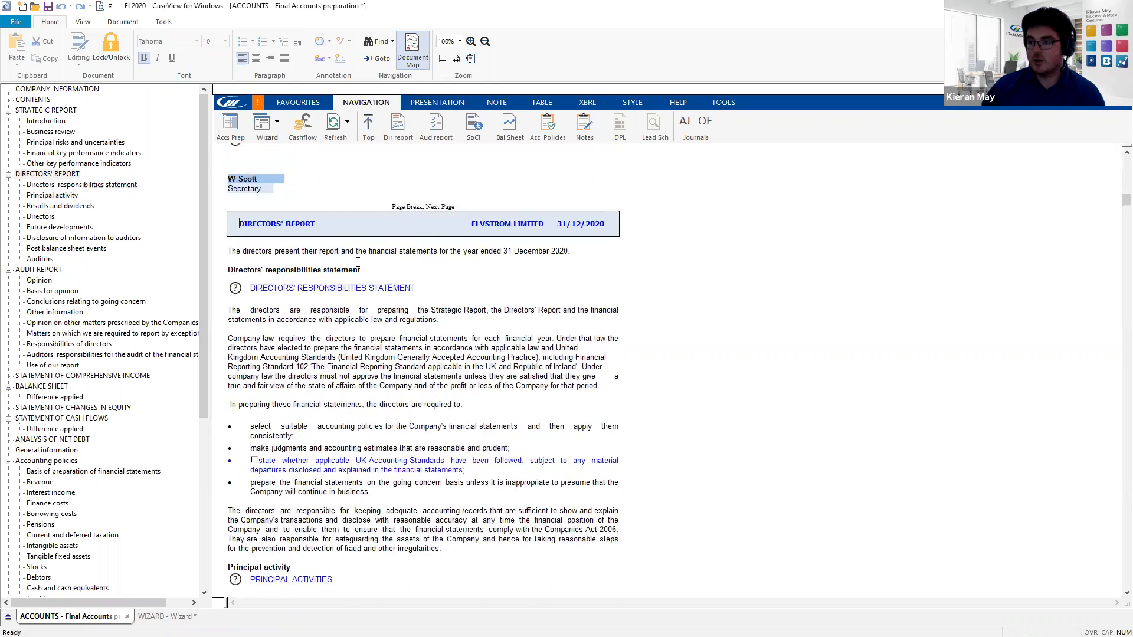
pyautogui.scroll(-6, 348, 287)
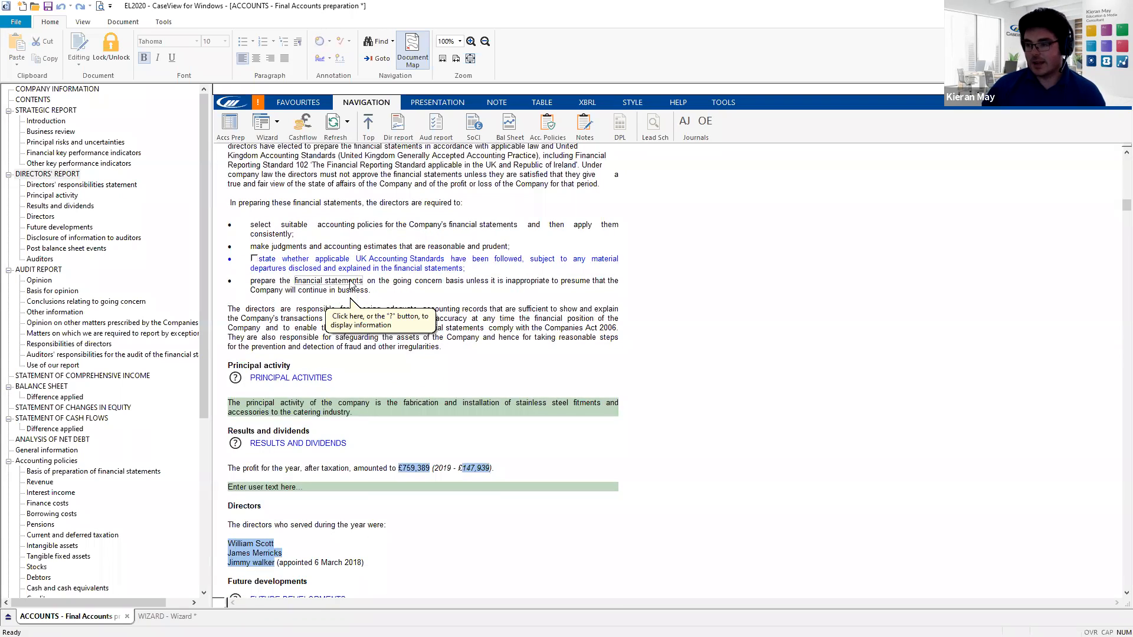
pyautogui.scroll(4, 351, 285)
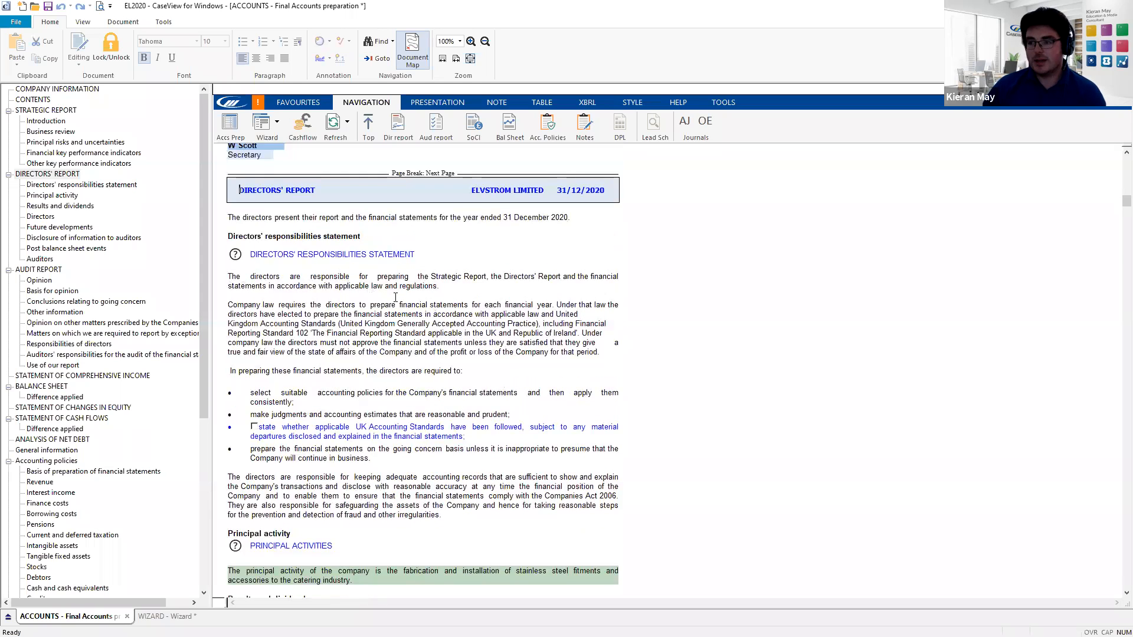
pyautogui.click(231, 128)
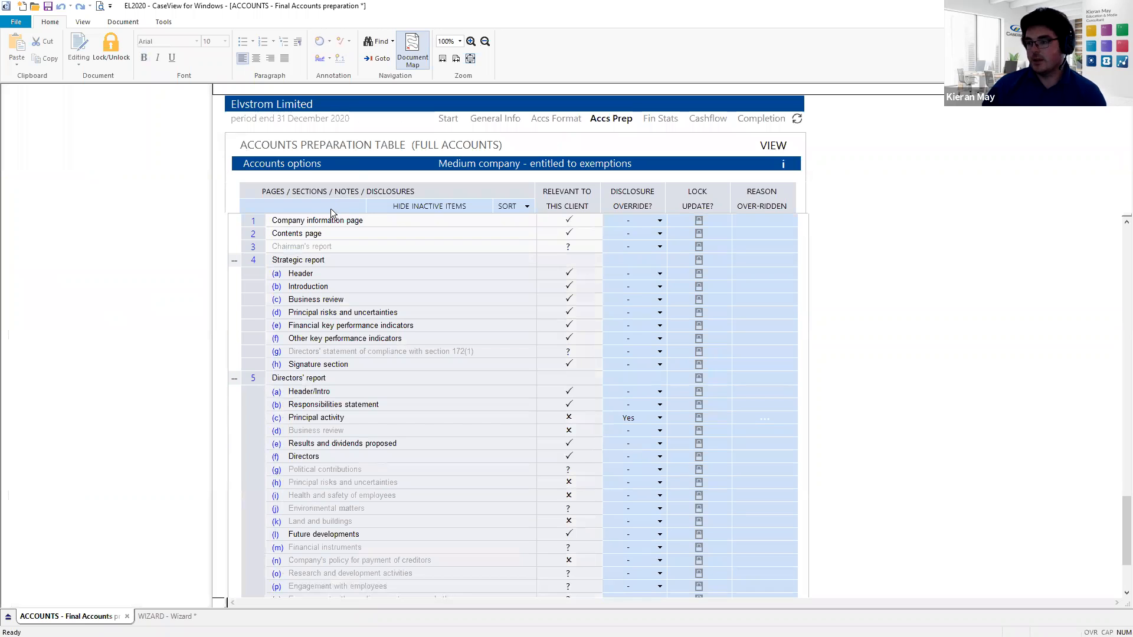
# - Set the Disclosure Override for Directors' responsibilities (row 6) to Yes
pyautogui.scroll(-3, 313, 247)
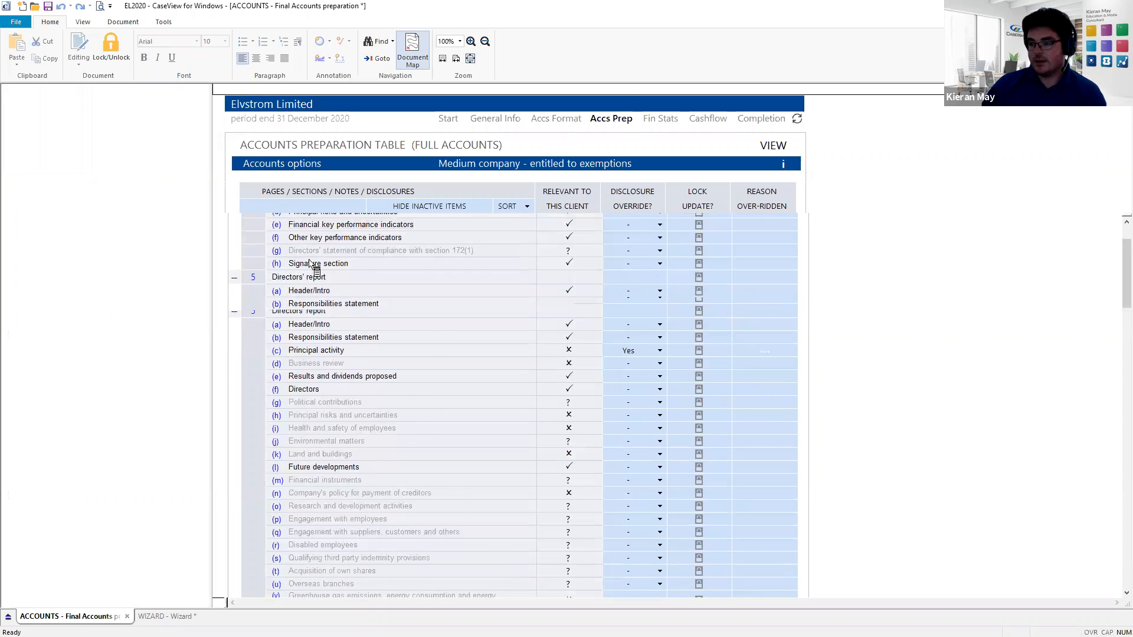
pyautogui.scroll(-5, 308, 274)
pyautogui.scroll(-3, 308, 286)
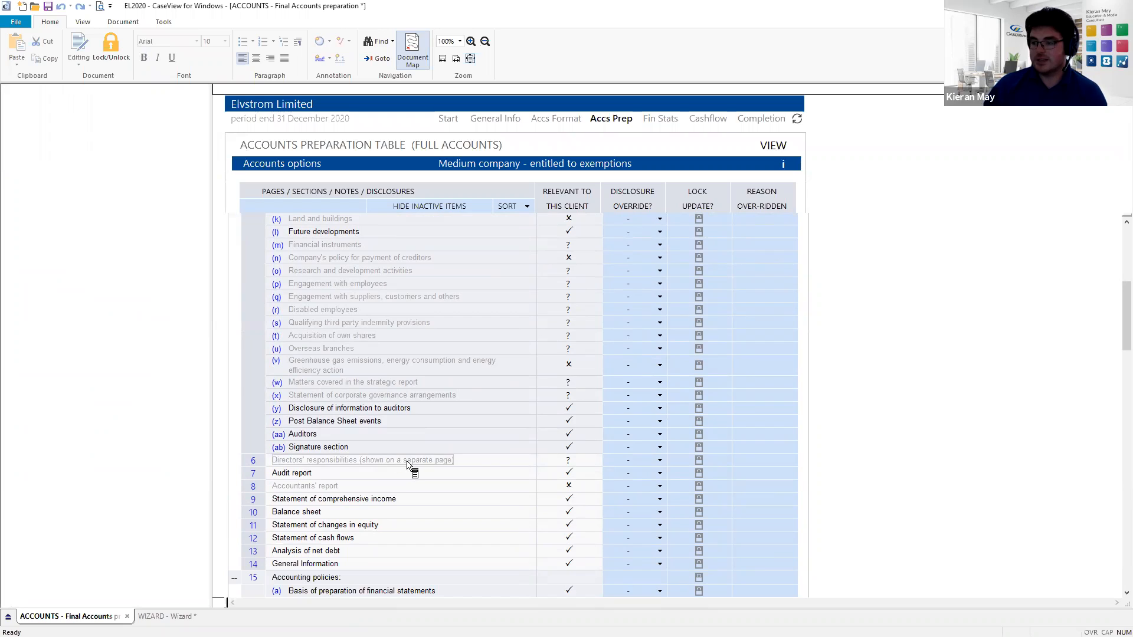
pyautogui.click(647, 466)
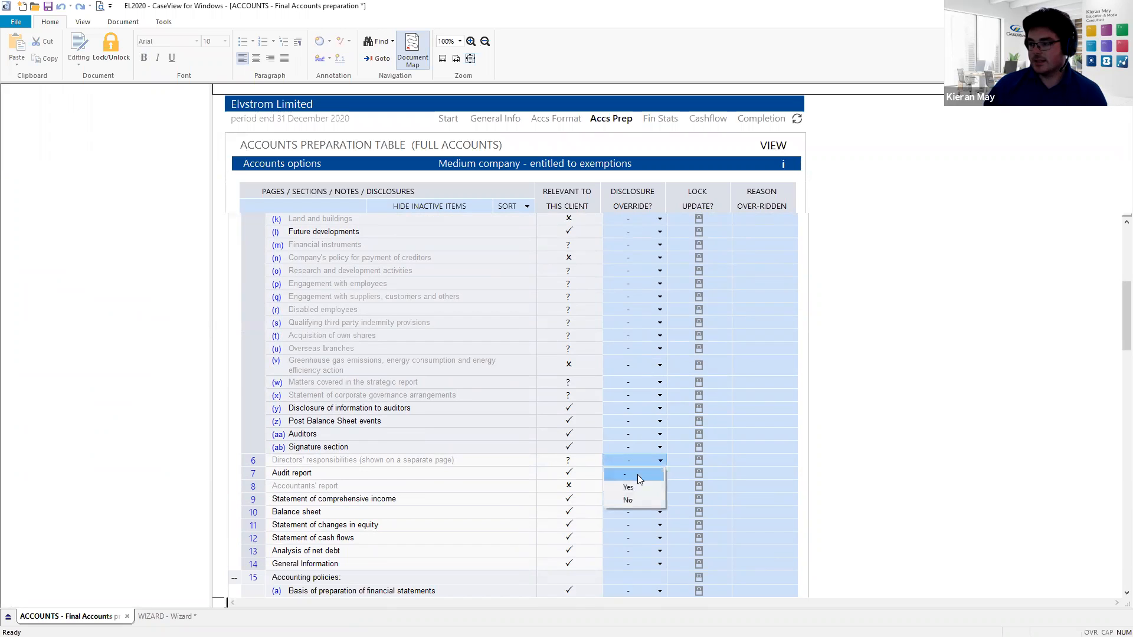
pyautogui.click(634, 487)
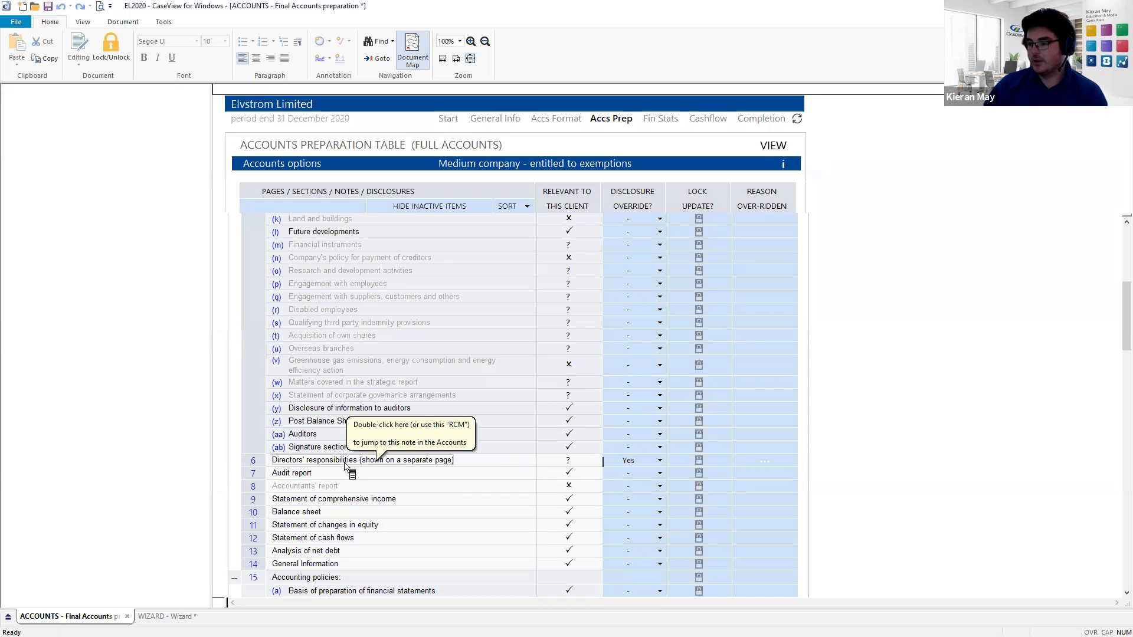
# - Jump from the table to the Directors' responsibilities section in the accounts
pyautogui.scroll(6, 345, 464)
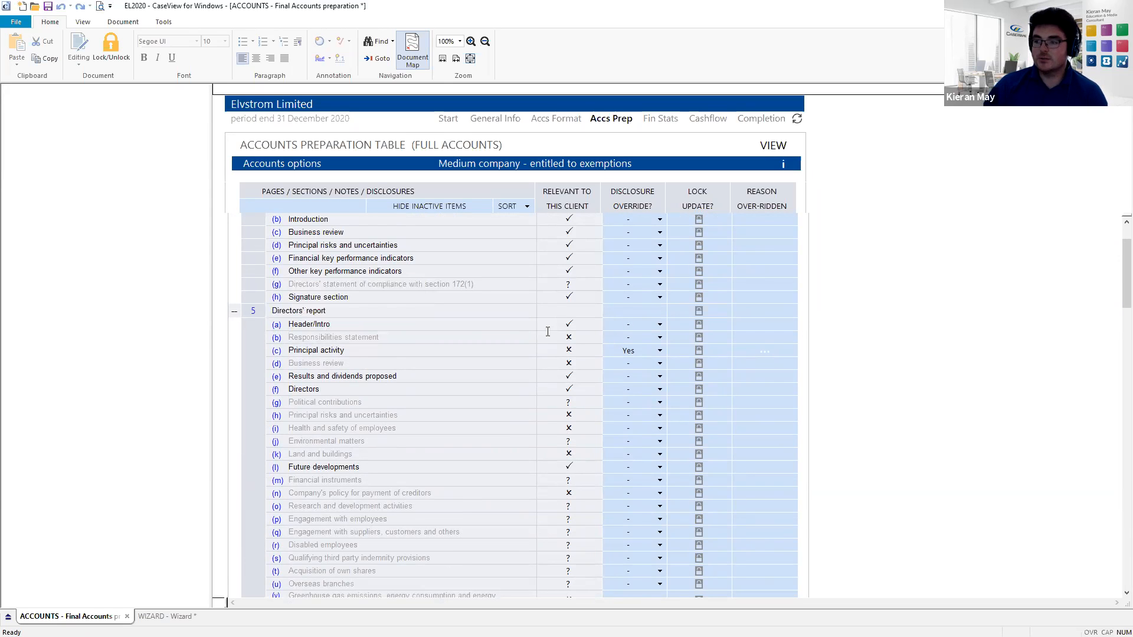
pyautogui.scroll(-6, 362, 379)
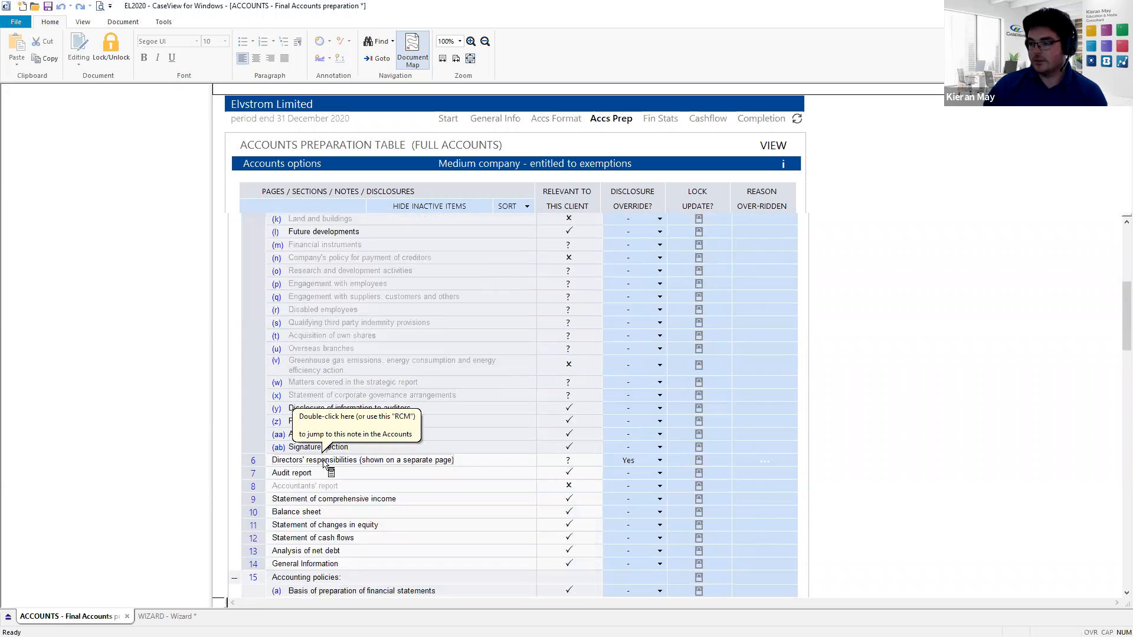
pyautogui.click(327, 462)
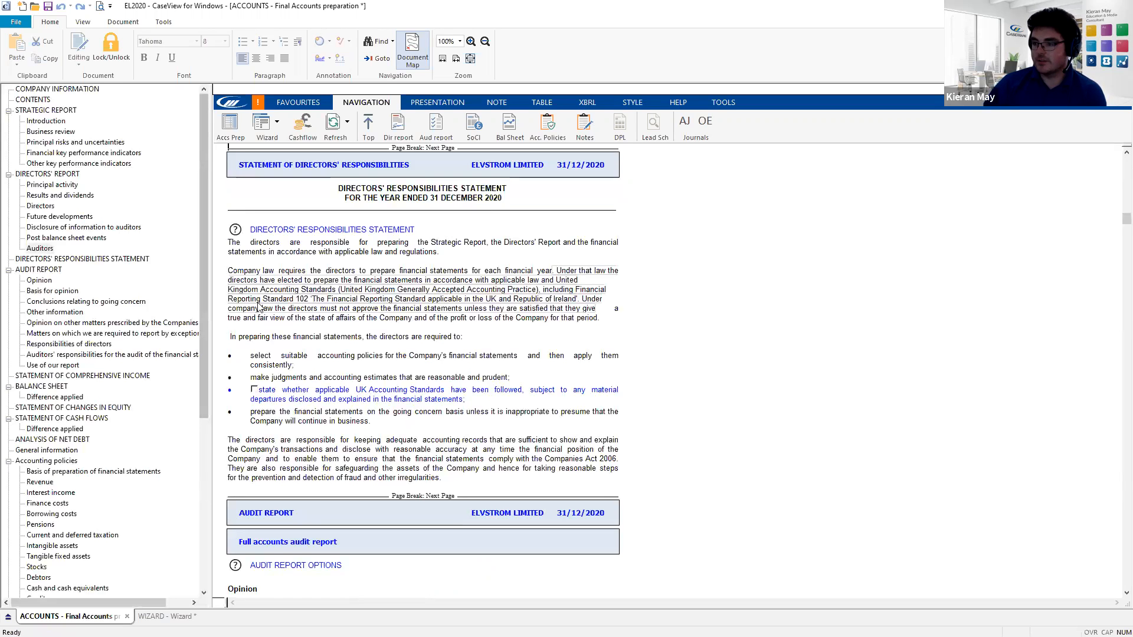
# - Scroll to check the new Statement of Directors' Responsibilities page, then return to the Directors' Report
pyautogui.scroll(1, 373, 235)
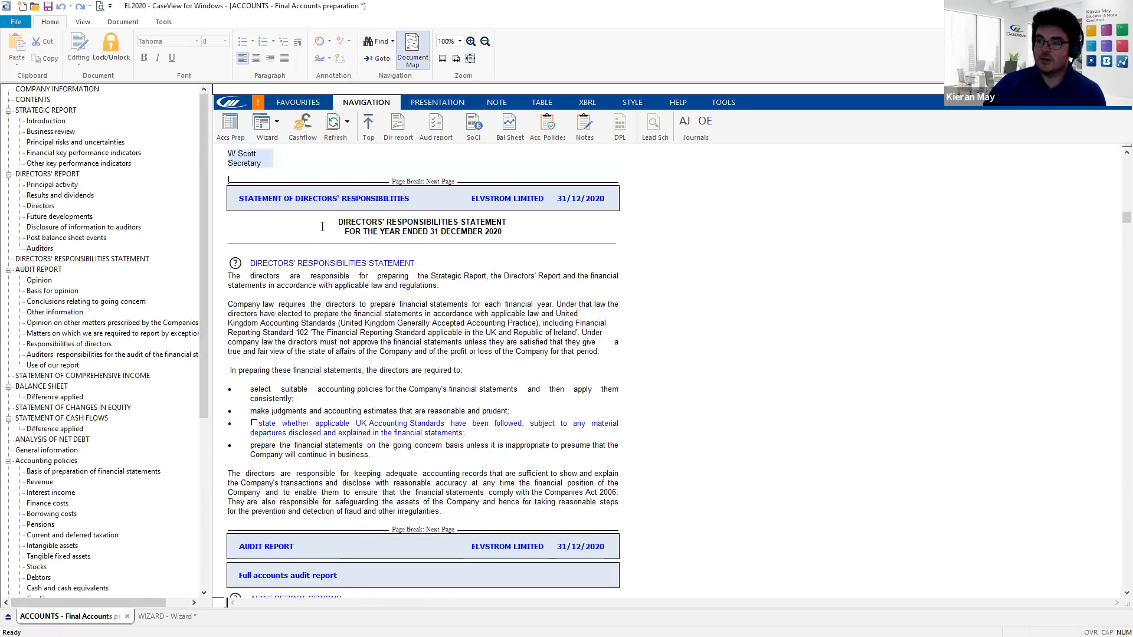
pyautogui.scroll(-6, 376, 293)
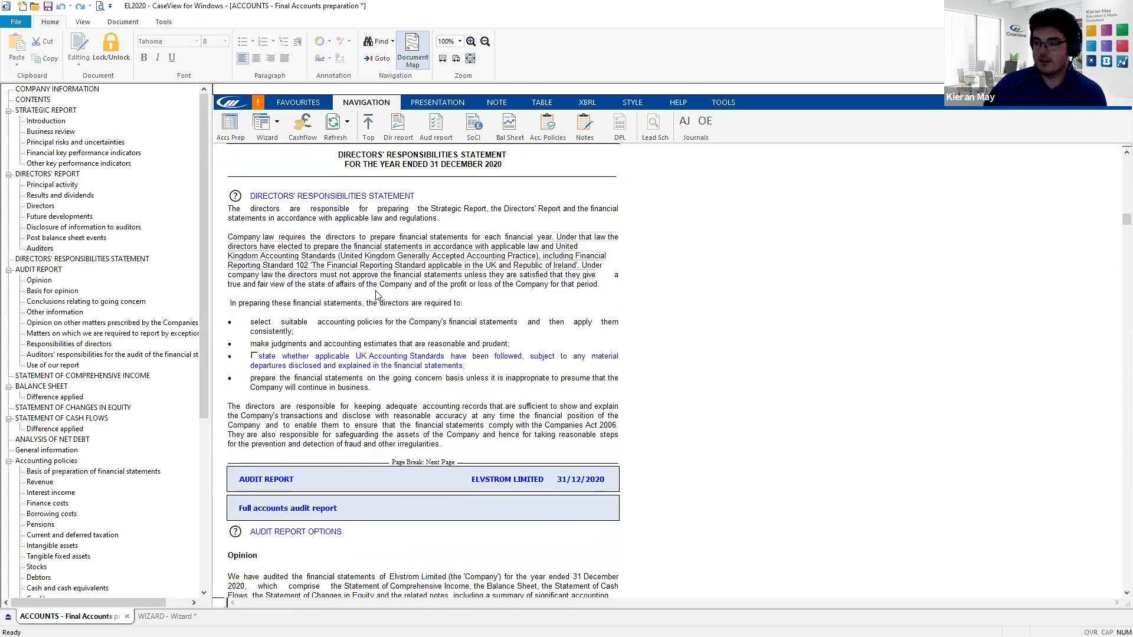
pyautogui.scroll(18, 384, 283)
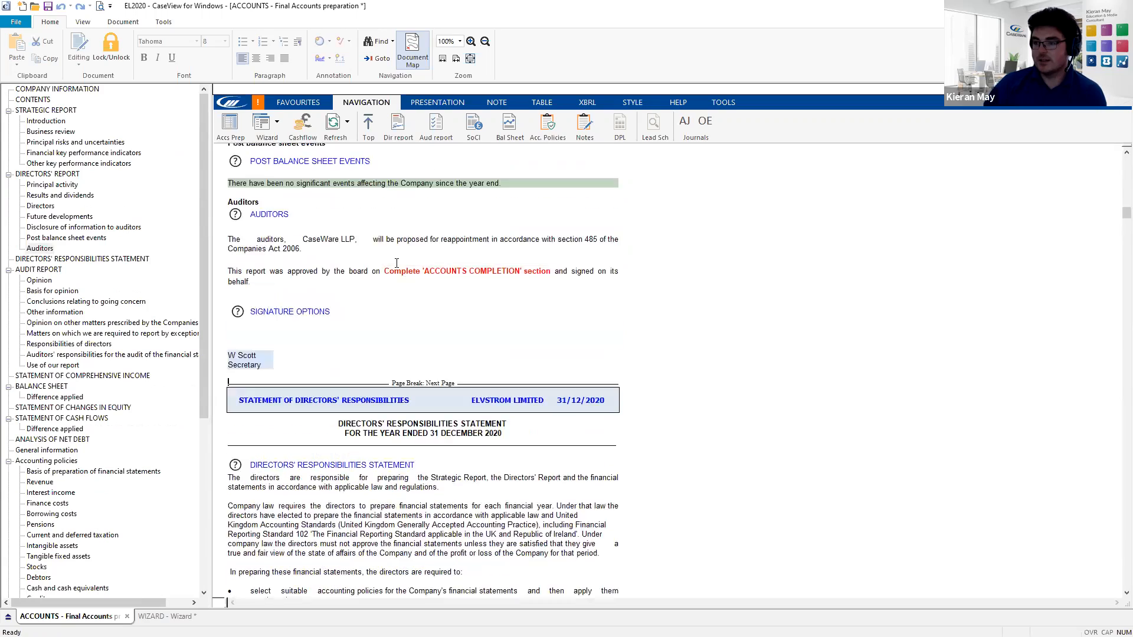
pyautogui.scroll(13, 392, 263)
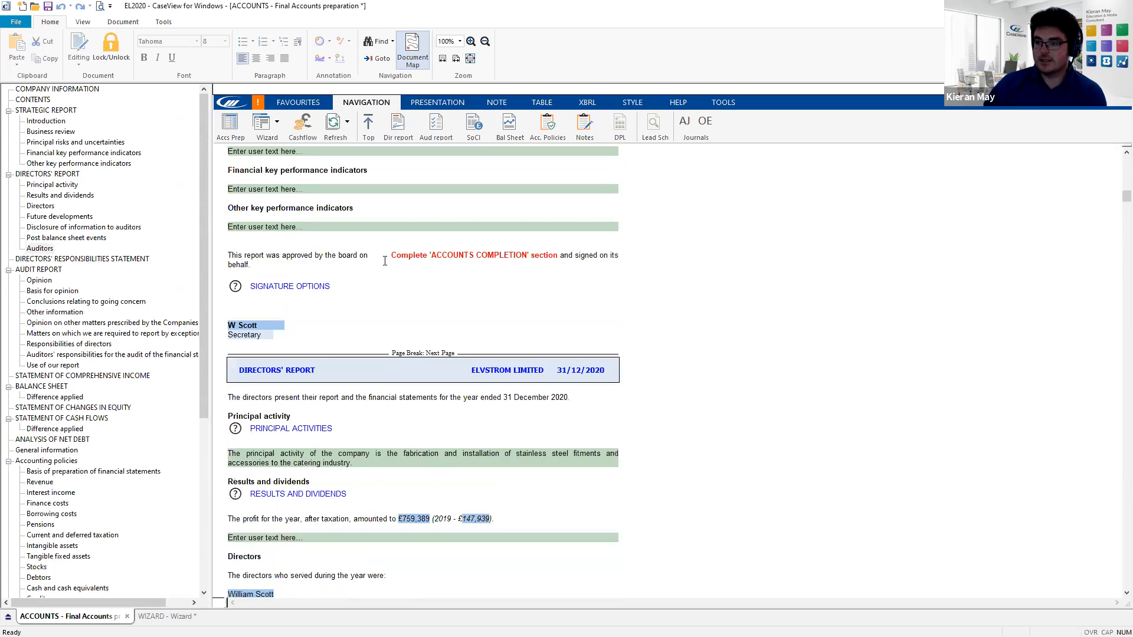
pyautogui.scroll(3, 365, 274)
pyautogui.scroll(-8, 364, 307)
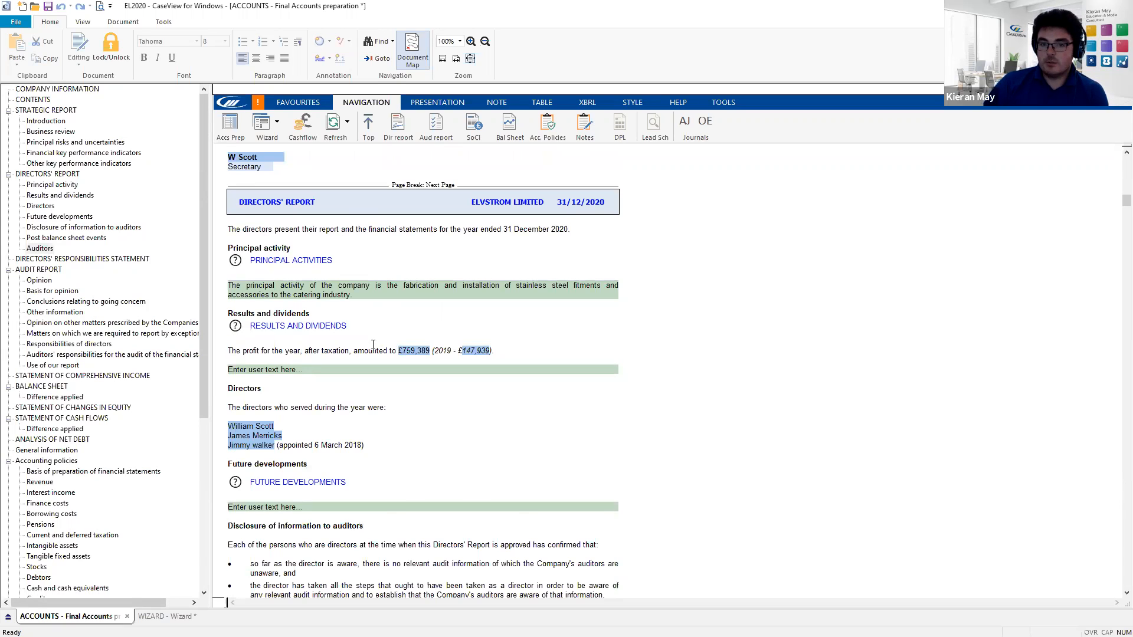
pyautogui.scroll(-1, 353, 366)
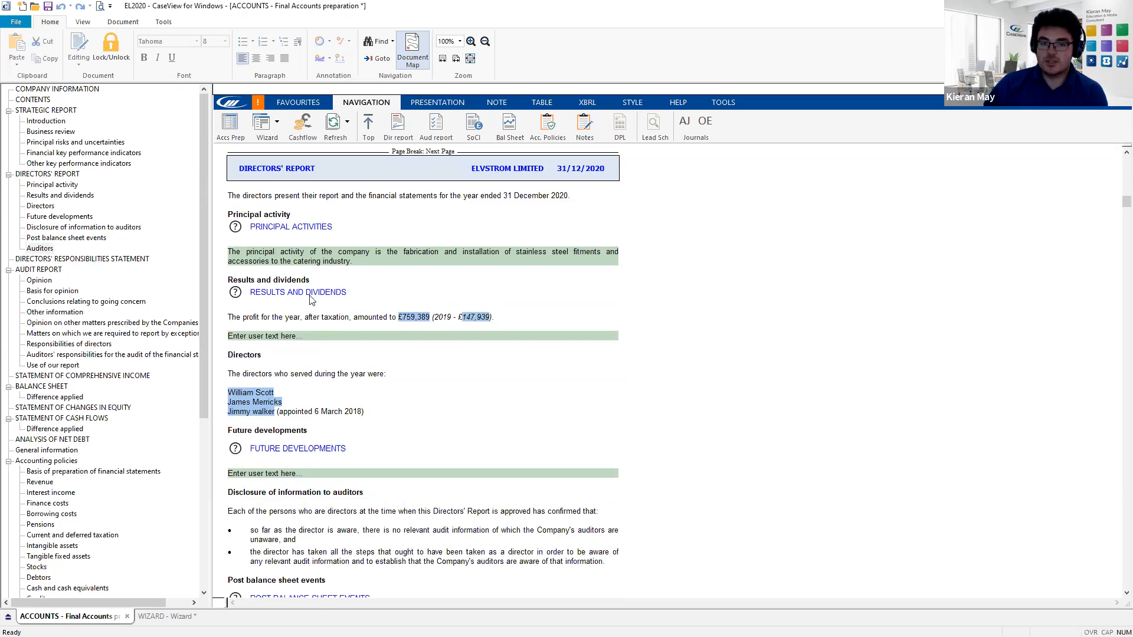
# - Override Directors' report item (h) Principal risks and uncertainties to Yes and jump to it
pyautogui.click(227, 117)
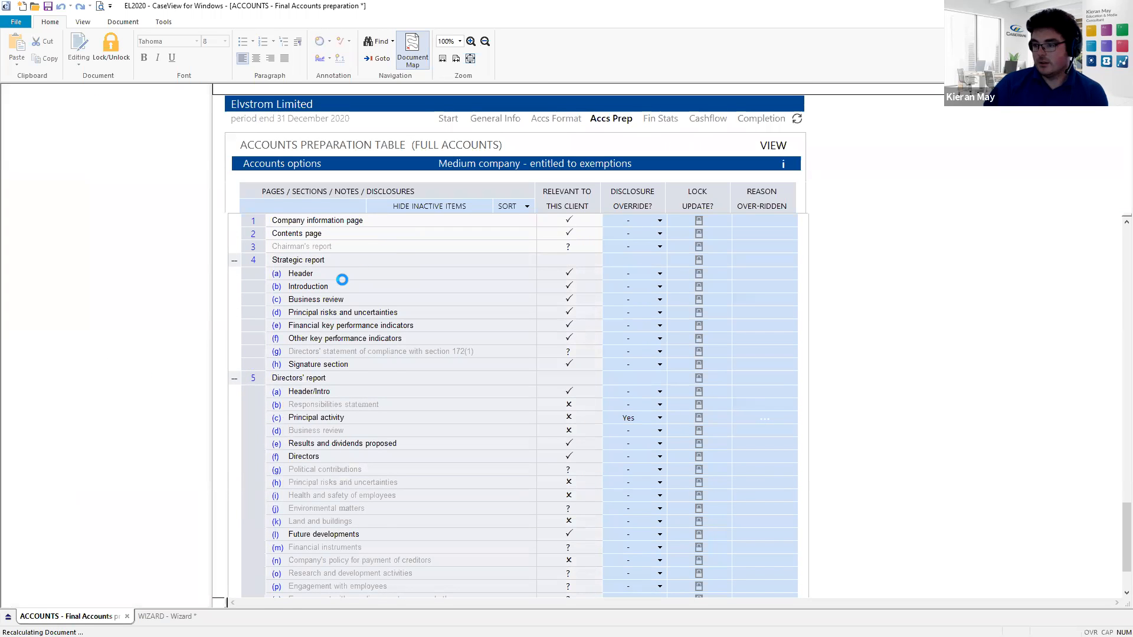
pyautogui.scroll(-3, 342, 289)
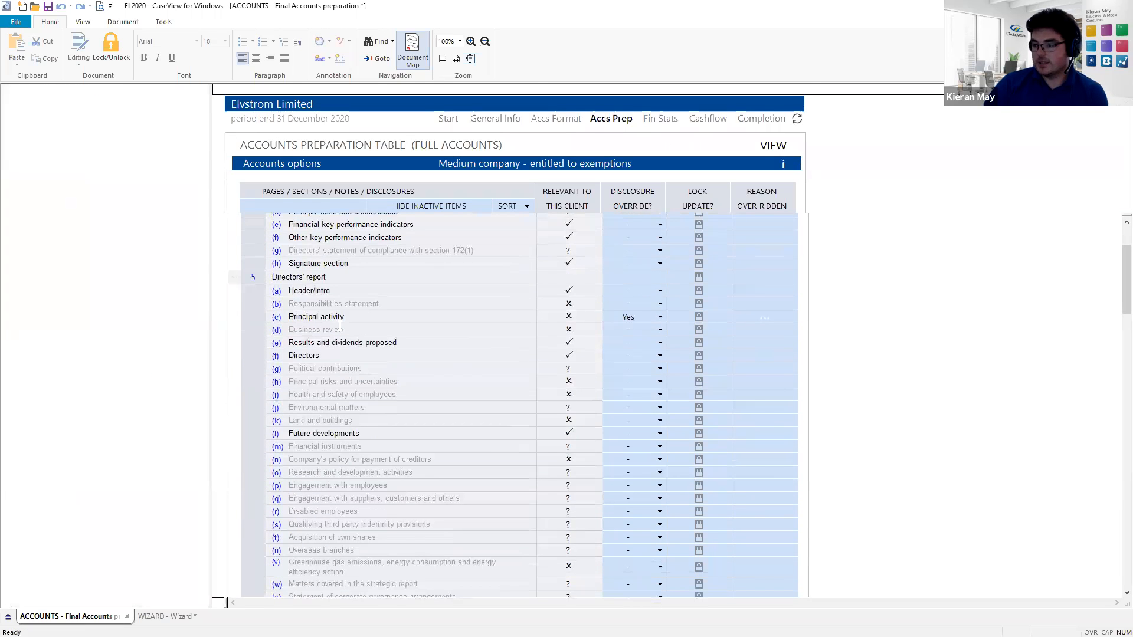
pyautogui.scroll(-2, 340, 326)
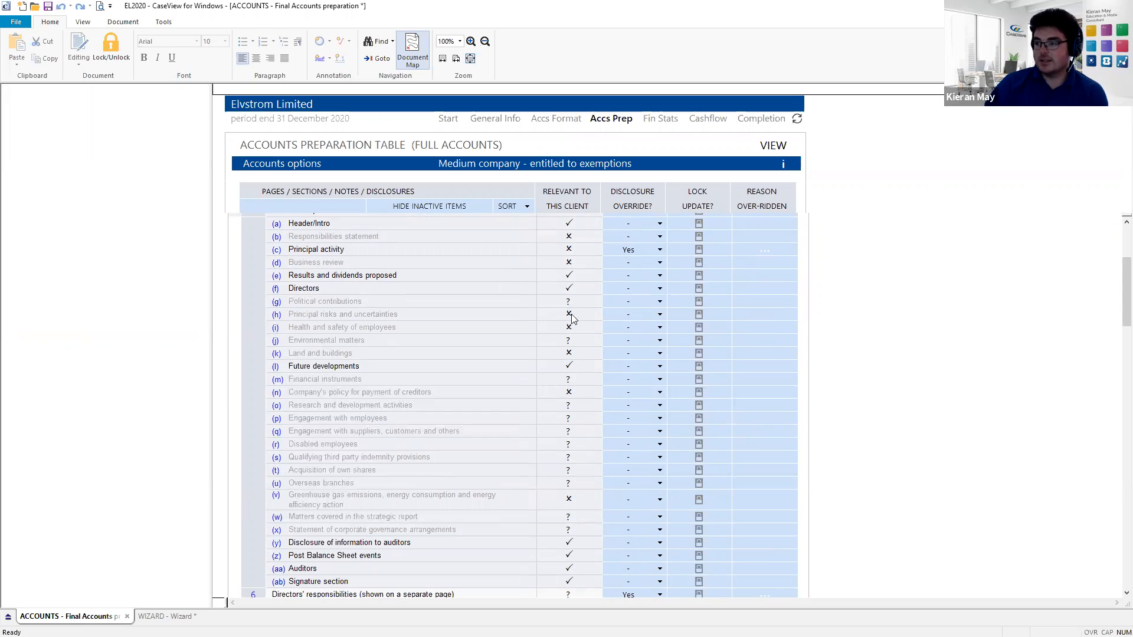
pyautogui.click(653, 319)
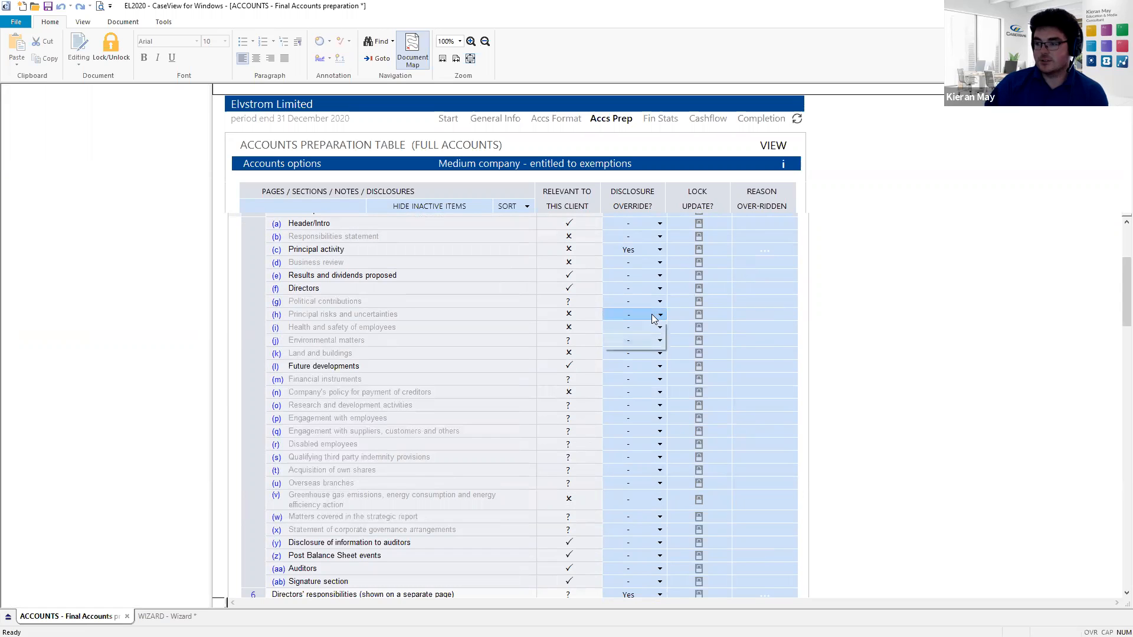
pyautogui.click(635, 341)
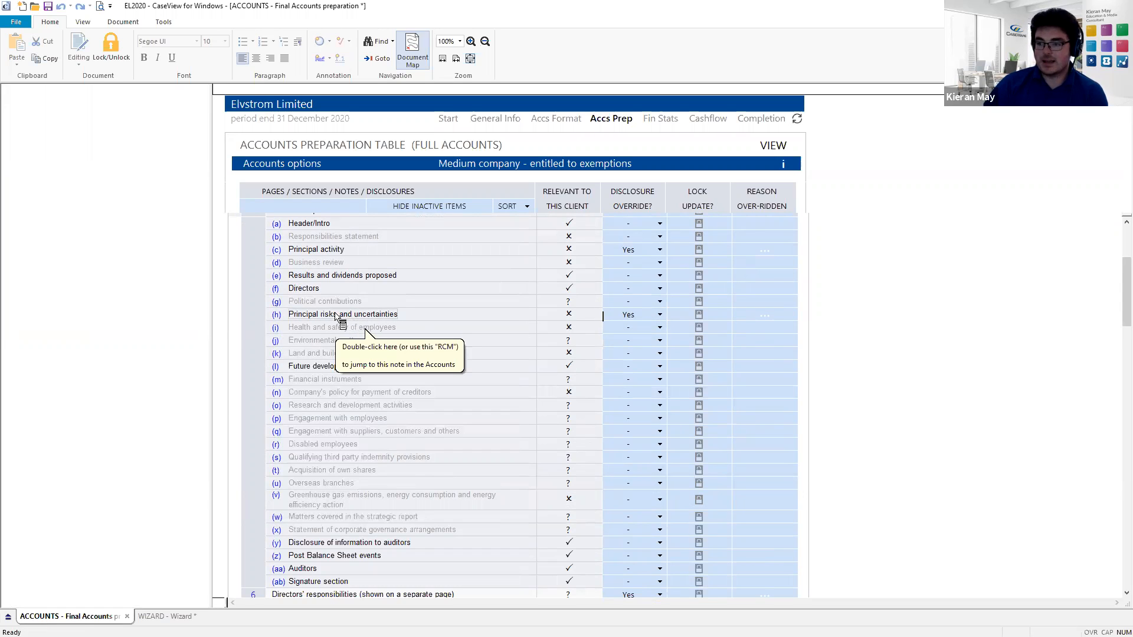
pyautogui.doubleClick(335, 314)
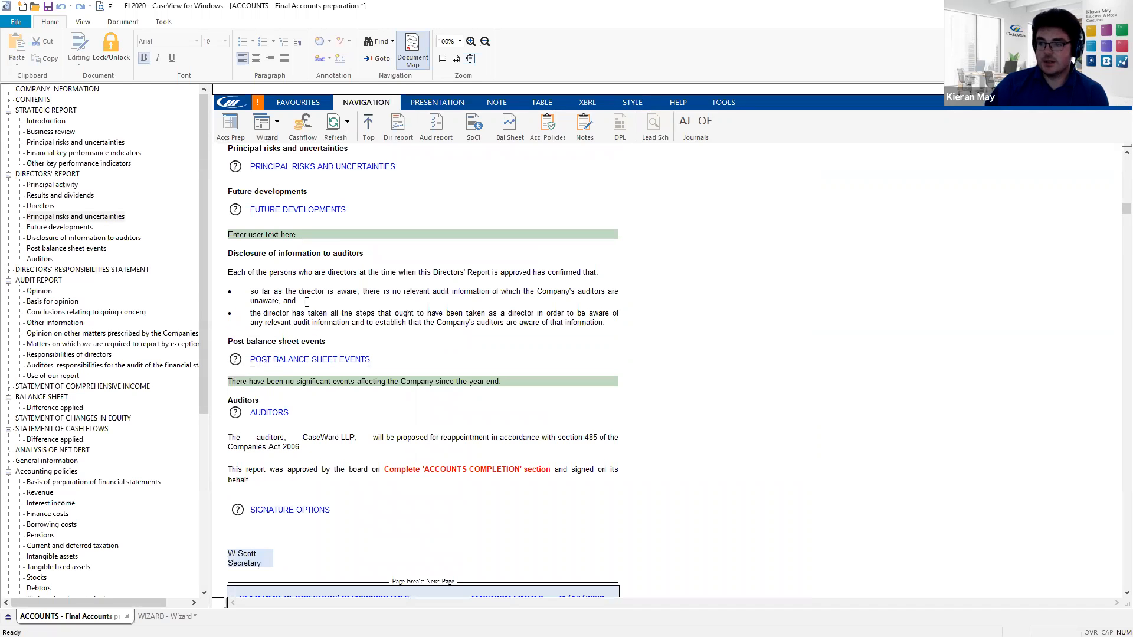
# - Read and dismiss the Future developments guidance note, then scroll down to the Auditors section
pyautogui.scroll(6, 307, 302)
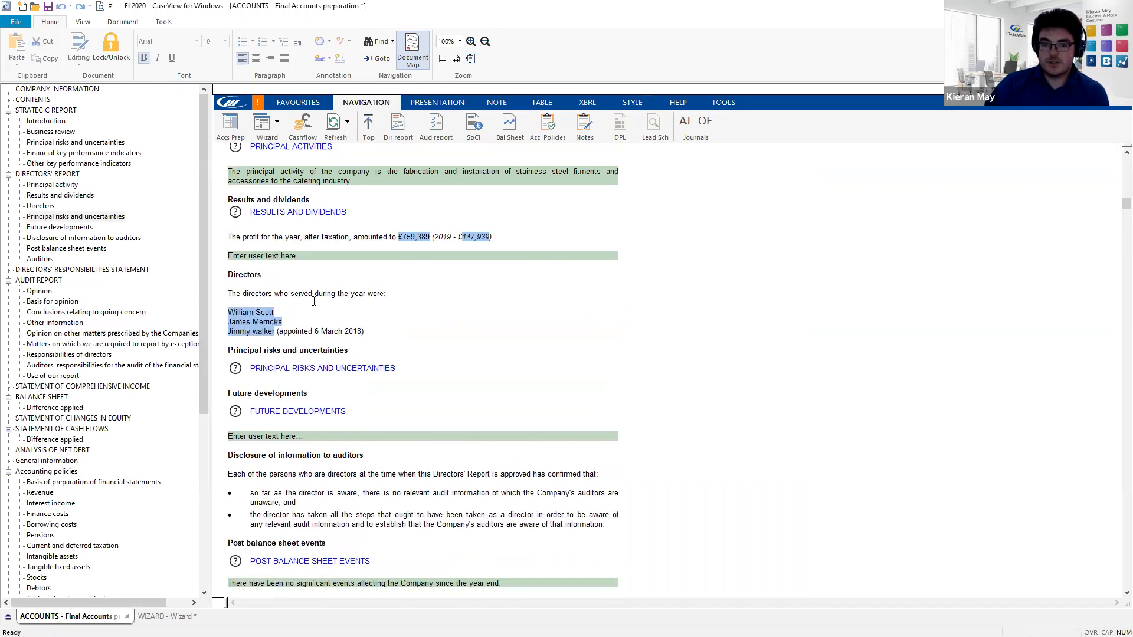
pyautogui.scroll(-2, 311, 302)
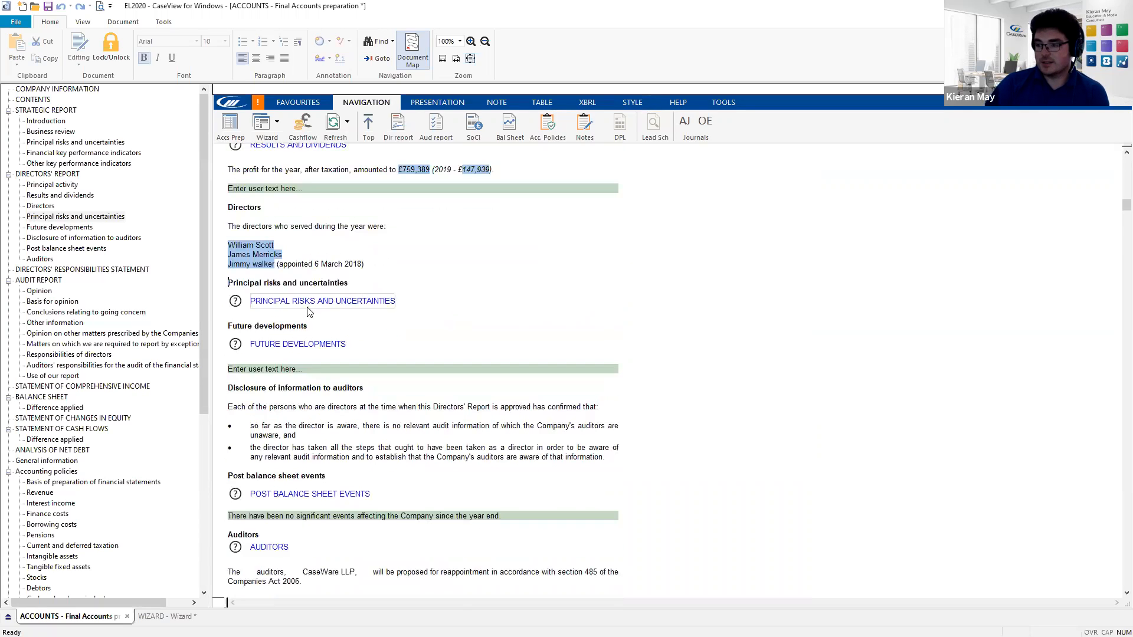
pyautogui.click(235, 348)
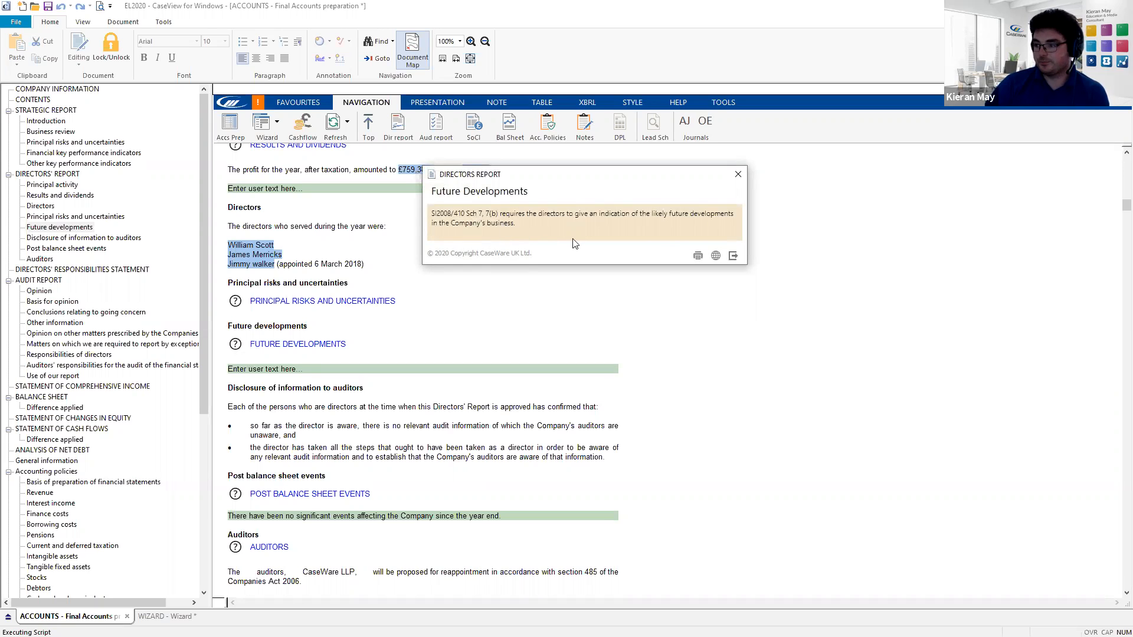
pyautogui.click(732, 256)
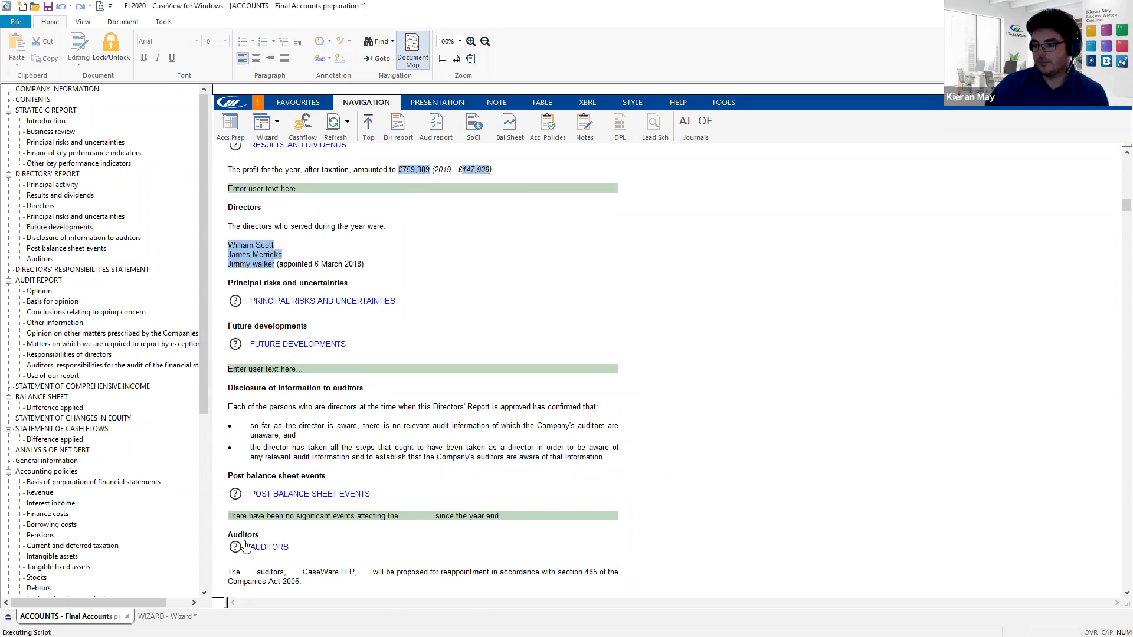
pyautogui.scroll(-3, 247, 531)
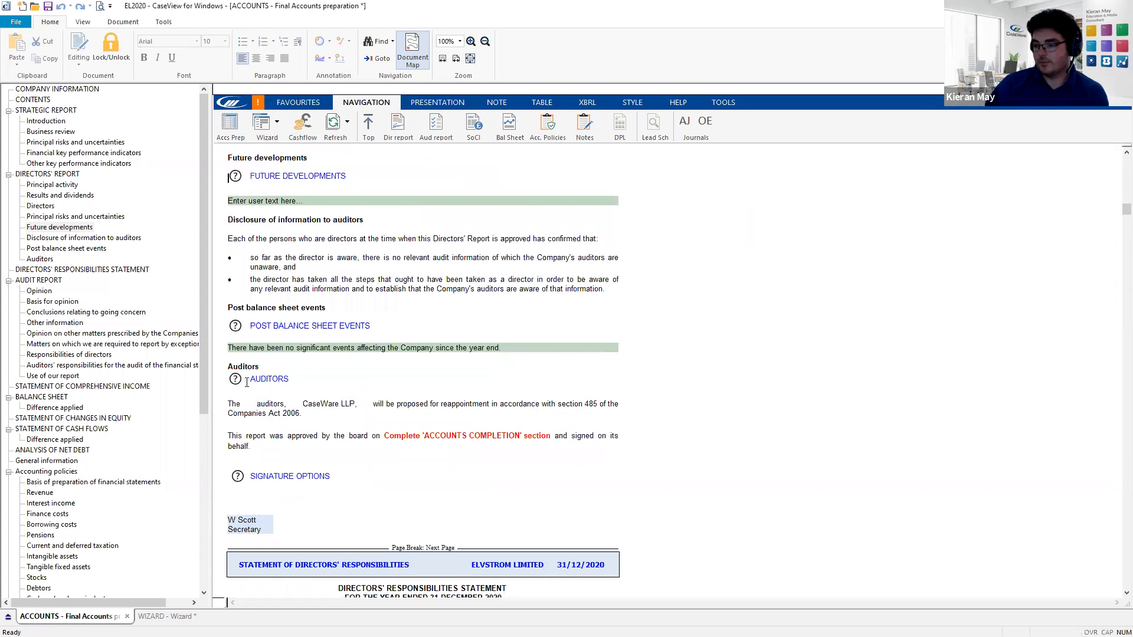
pyautogui.scroll(-1, 249, 383)
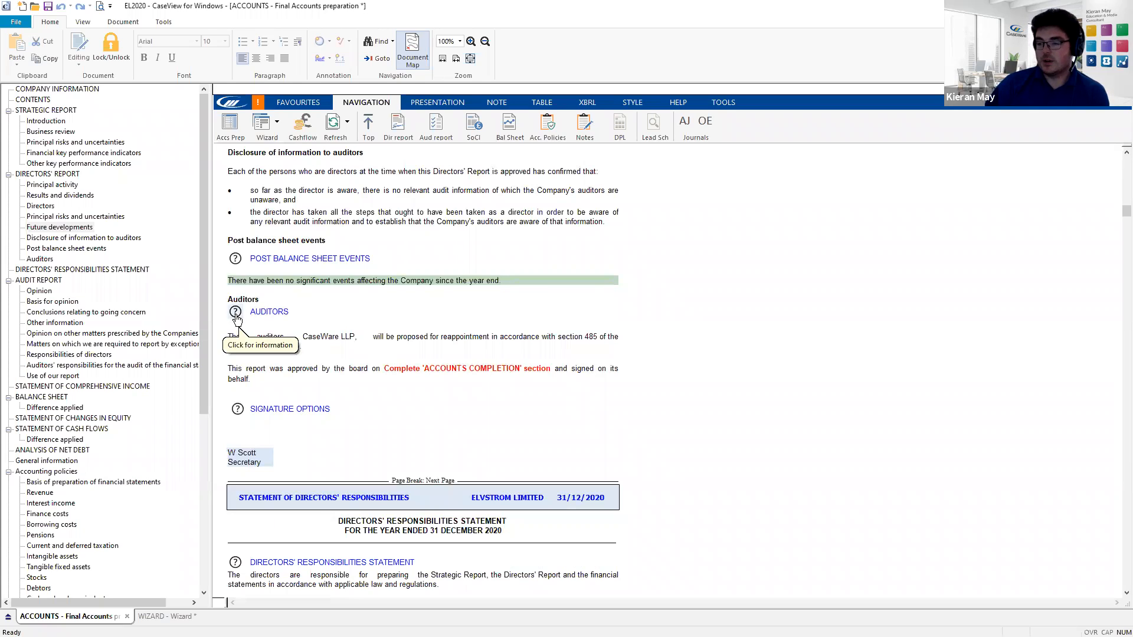
# - Untick 'If there has been a change of auditors' so CaseWare LLP is proposed for reappointment
pyautogui.click(236, 315)
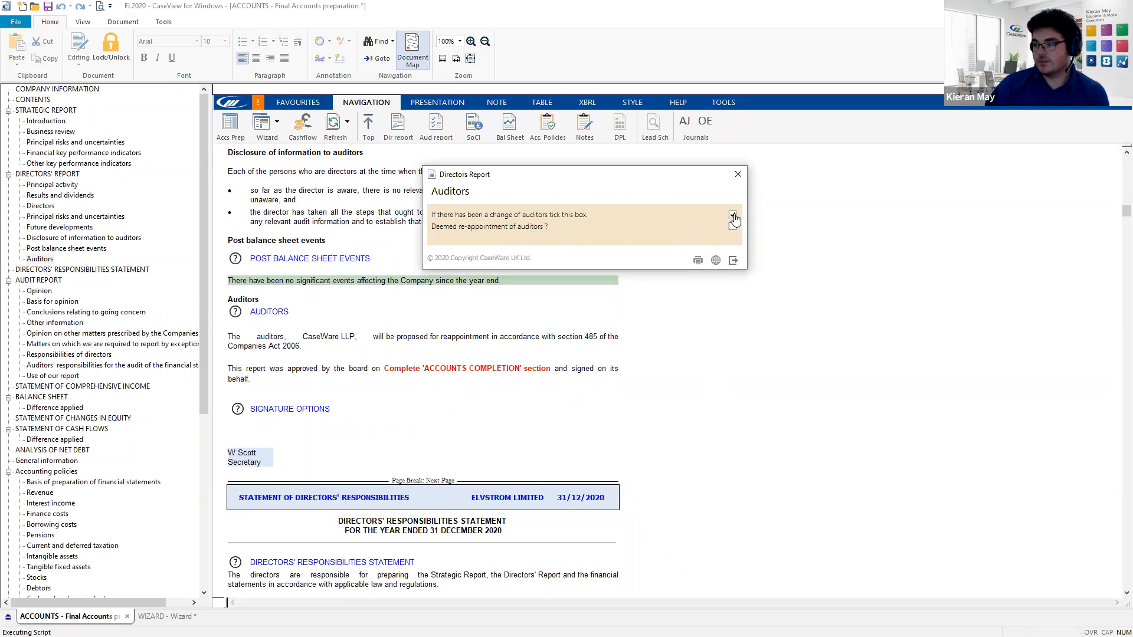
pyautogui.click(733, 261)
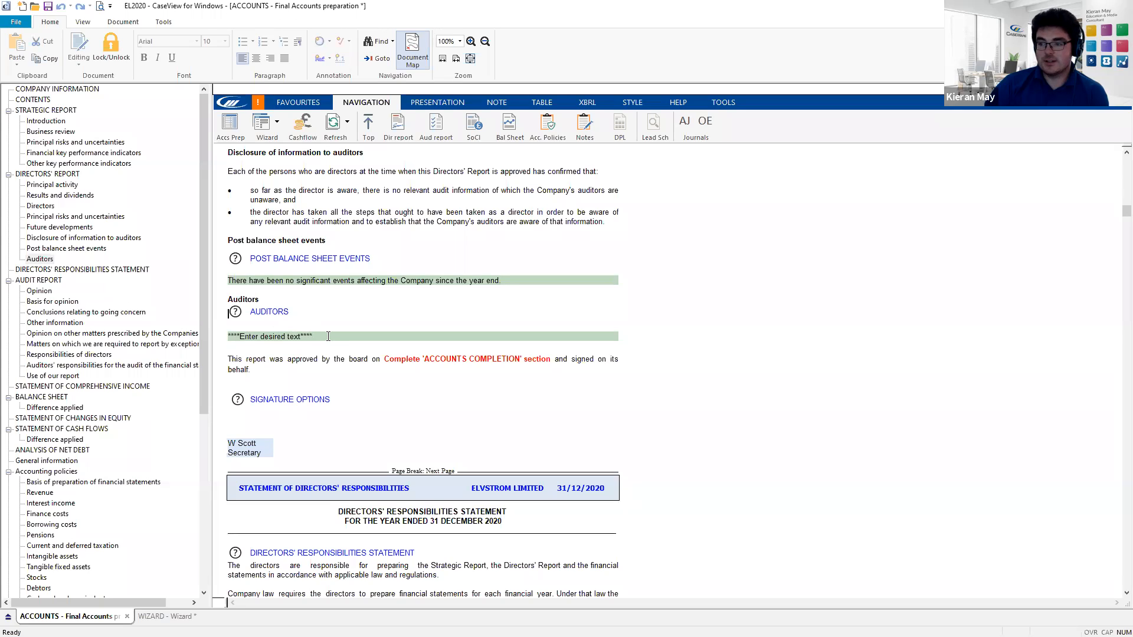
pyautogui.click(236, 313)
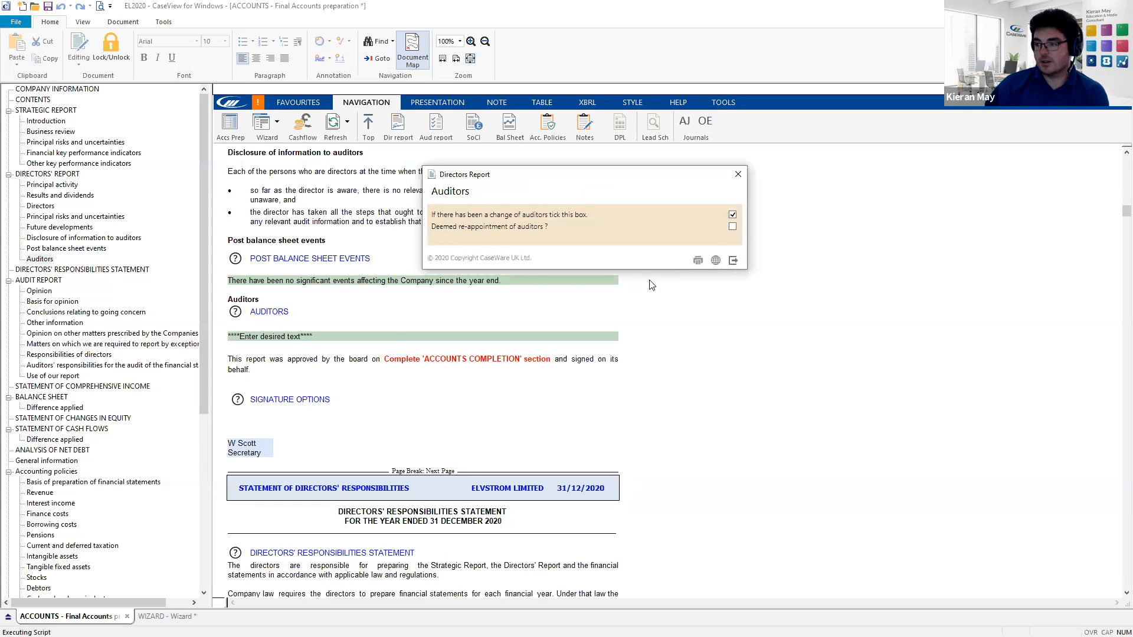
pyautogui.click(732, 216)
pyautogui.click(733, 216)
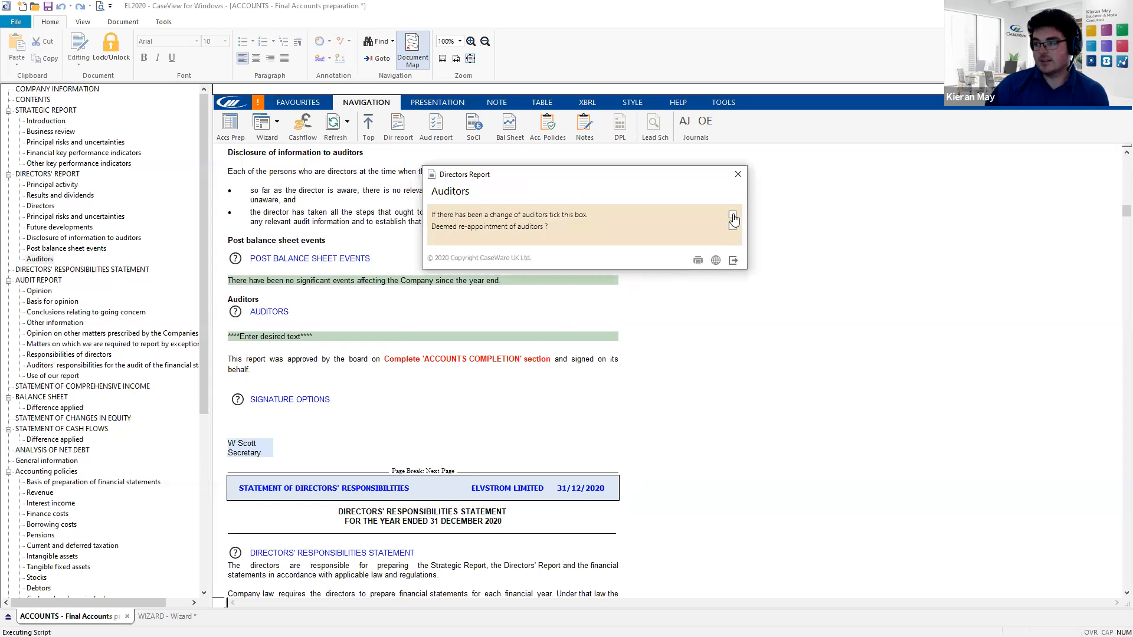
pyautogui.click(733, 261)
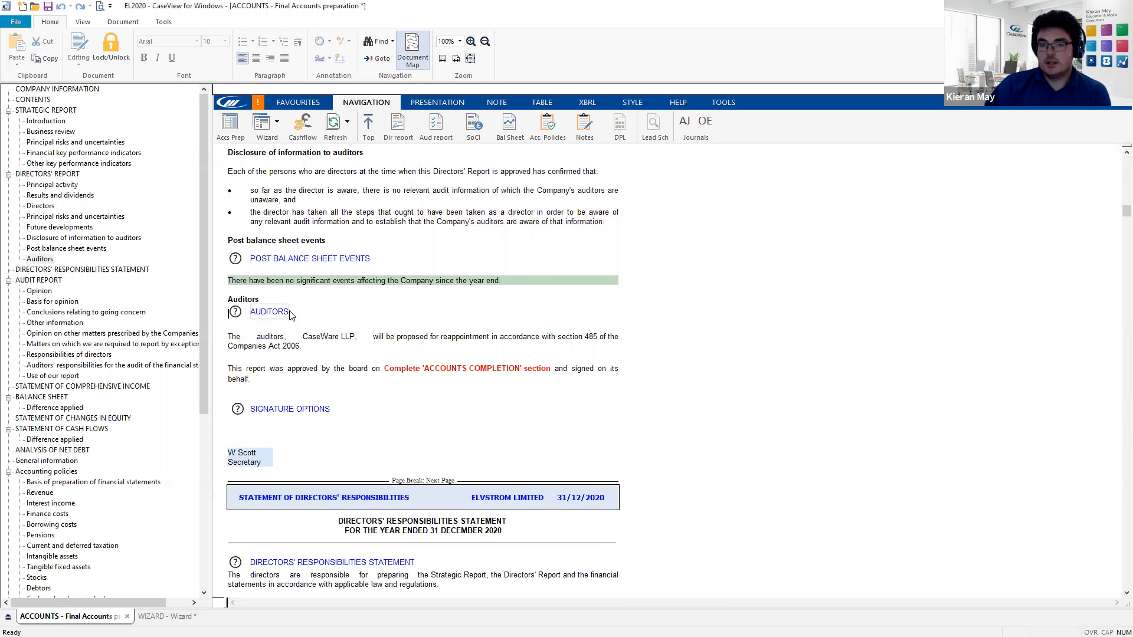
pyautogui.scroll(2, 269, 322)
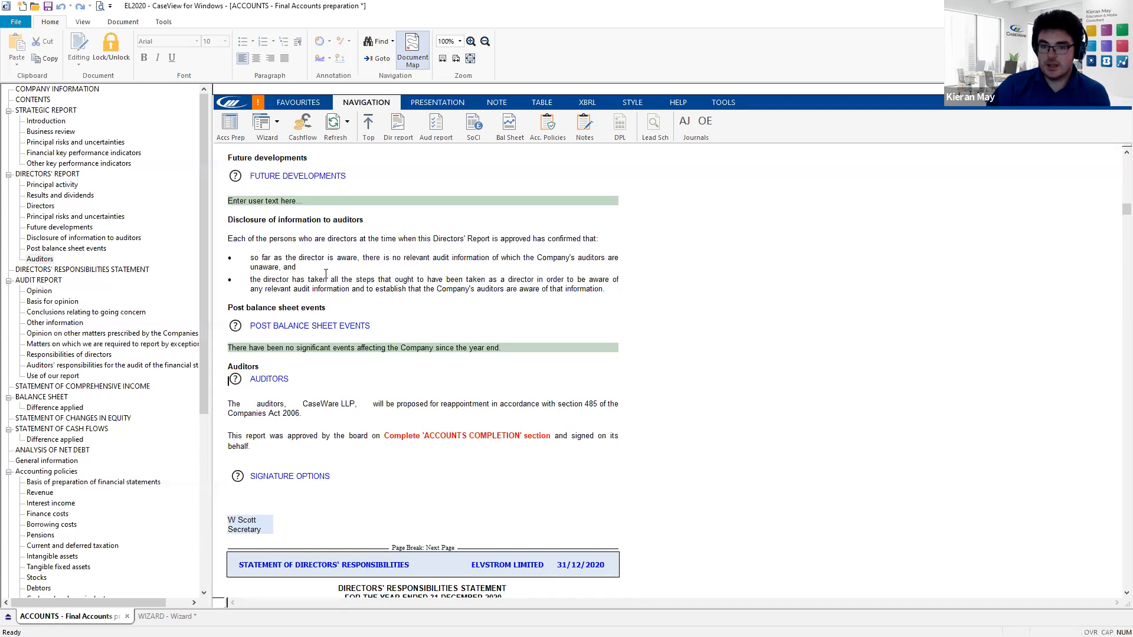
# - Add an Extra report section below the Principal risks and uncertainties heading
pyautogui.scroll(1, 328, 274)
pyautogui.scroll(1, 297, 295)
pyautogui.click(328, 201)
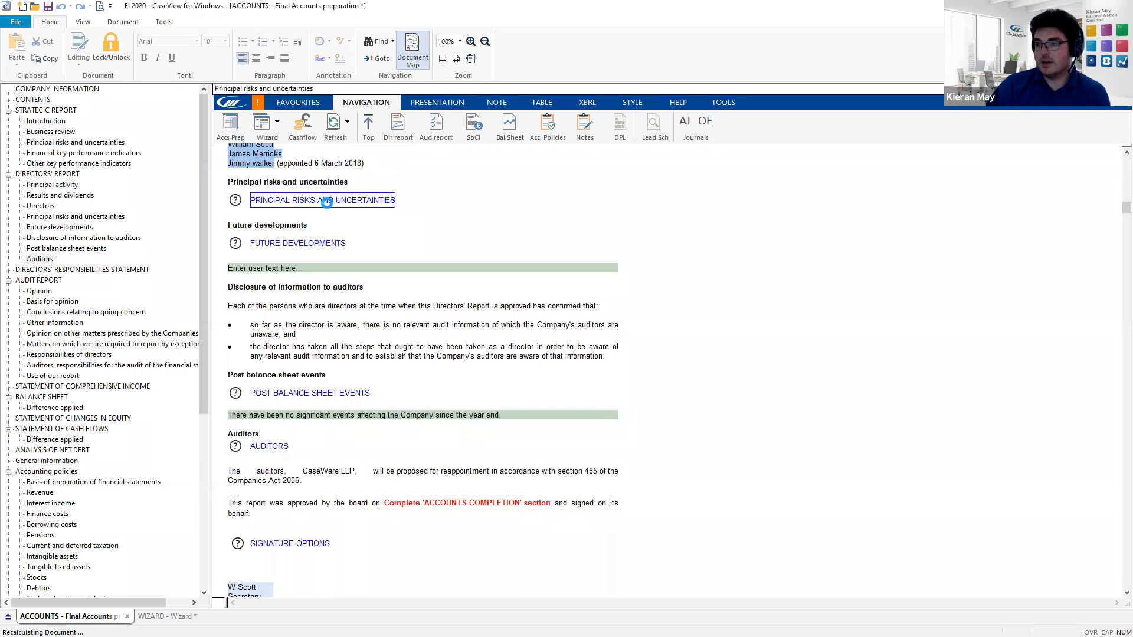
pyautogui.click(312, 185)
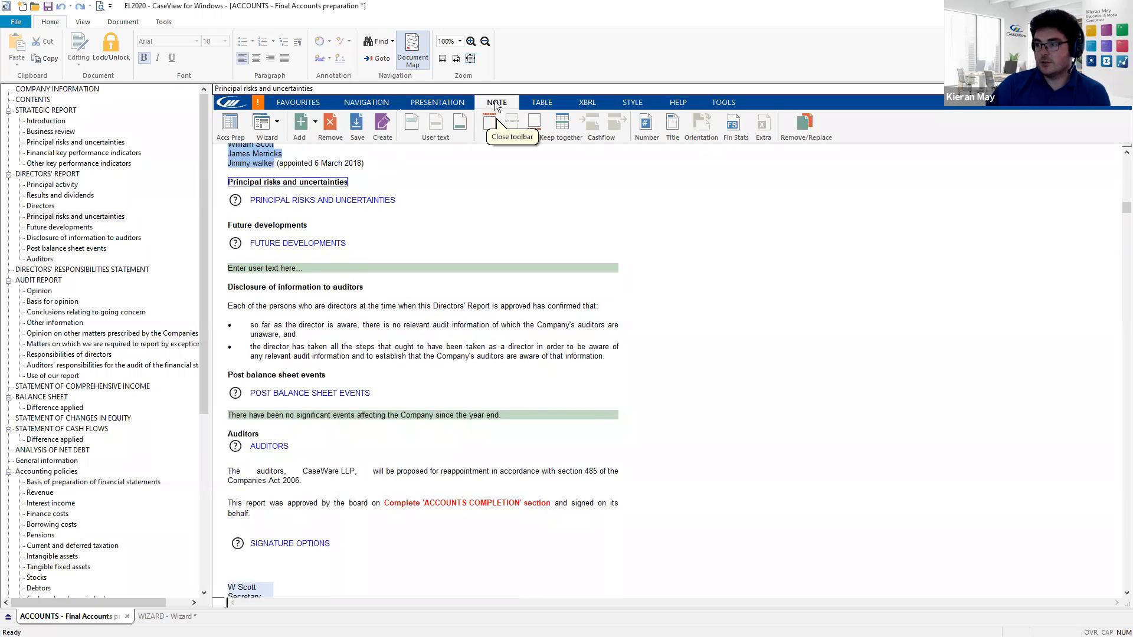
pyautogui.click(315, 124)
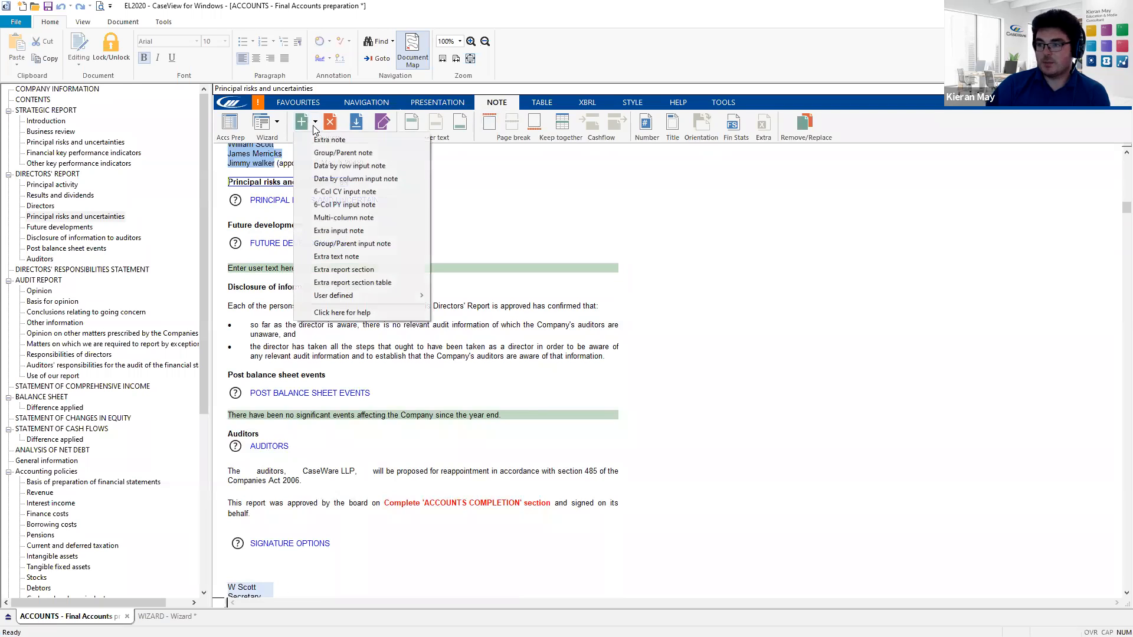
pyautogui.click(378, 269)
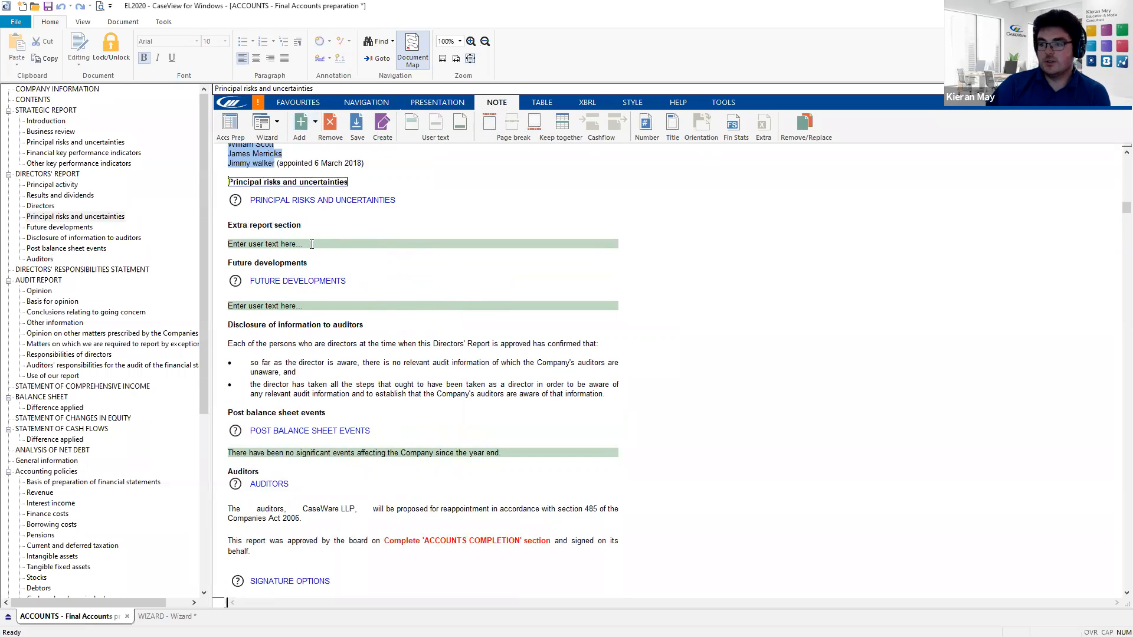
# - Rename the new section heading to 'Green User Text Sections'
pyautogui.click(286, 229)
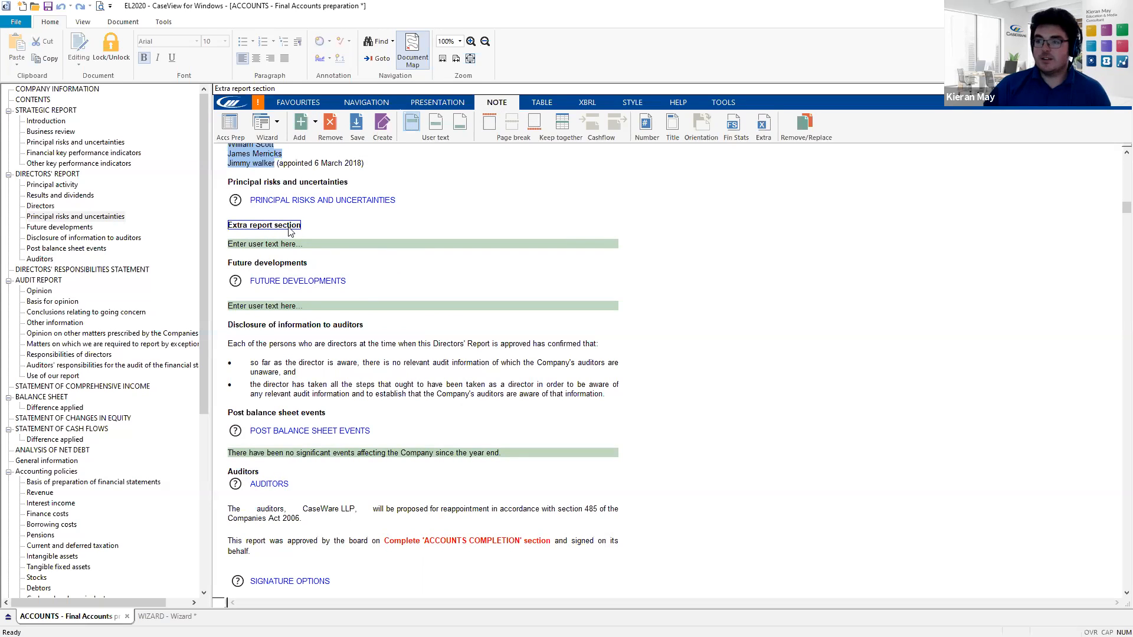
pyautogui.click(292, 229)
pyautogui.moveTo(295, 226); pyautogui.dragTo(186, 226)
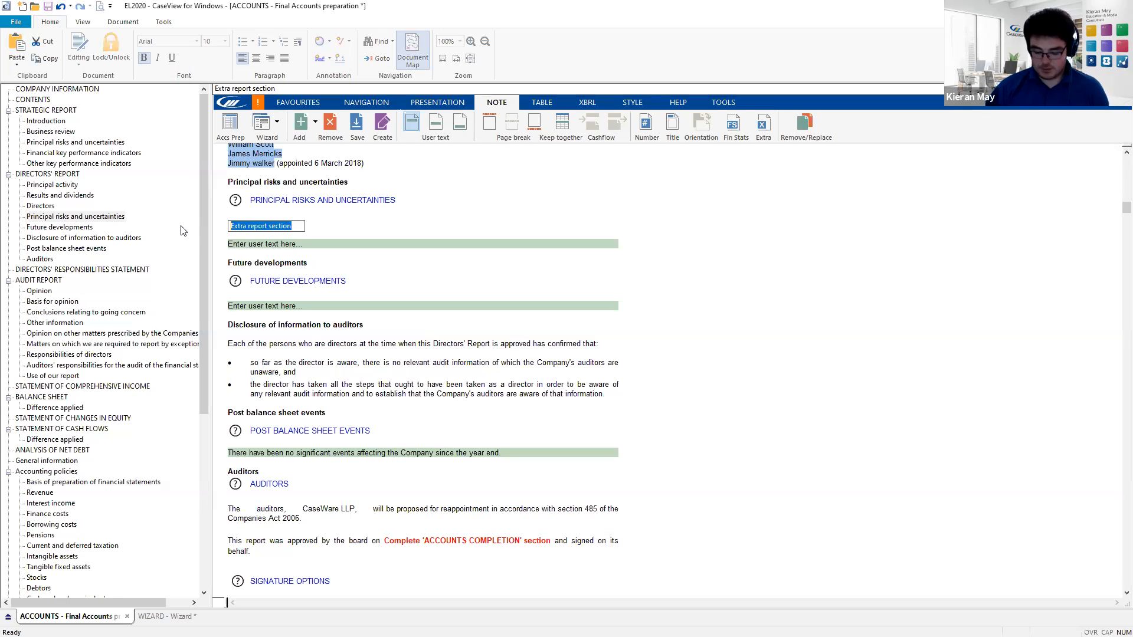
pyautogui.write('Green User TE')
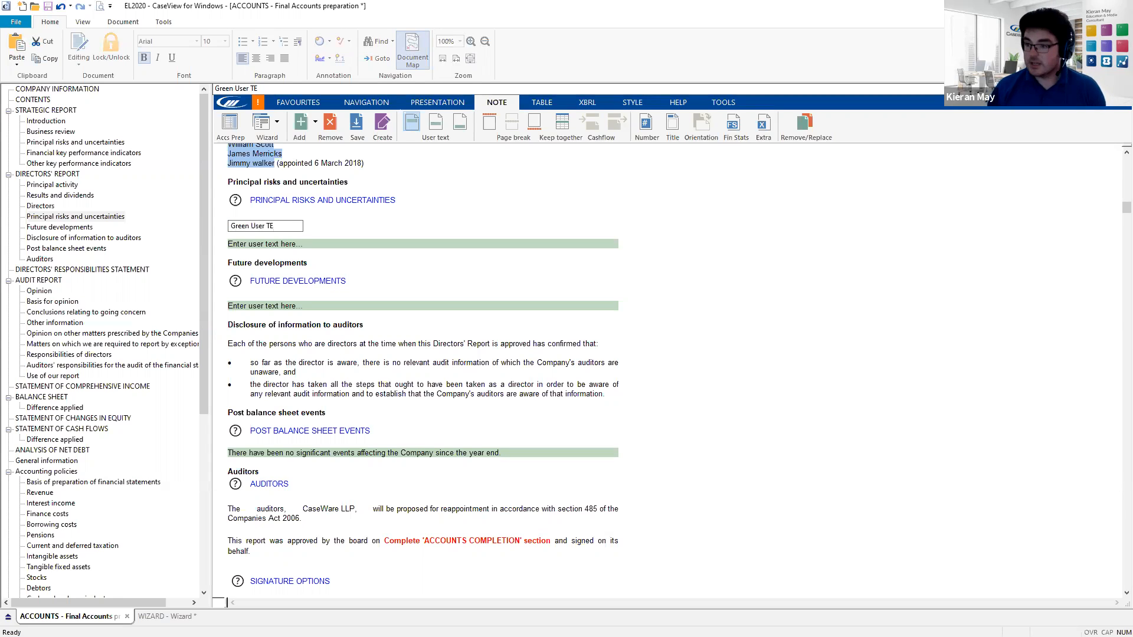
pyautogui.write('xt Sections')
pyautogui.press('Return')
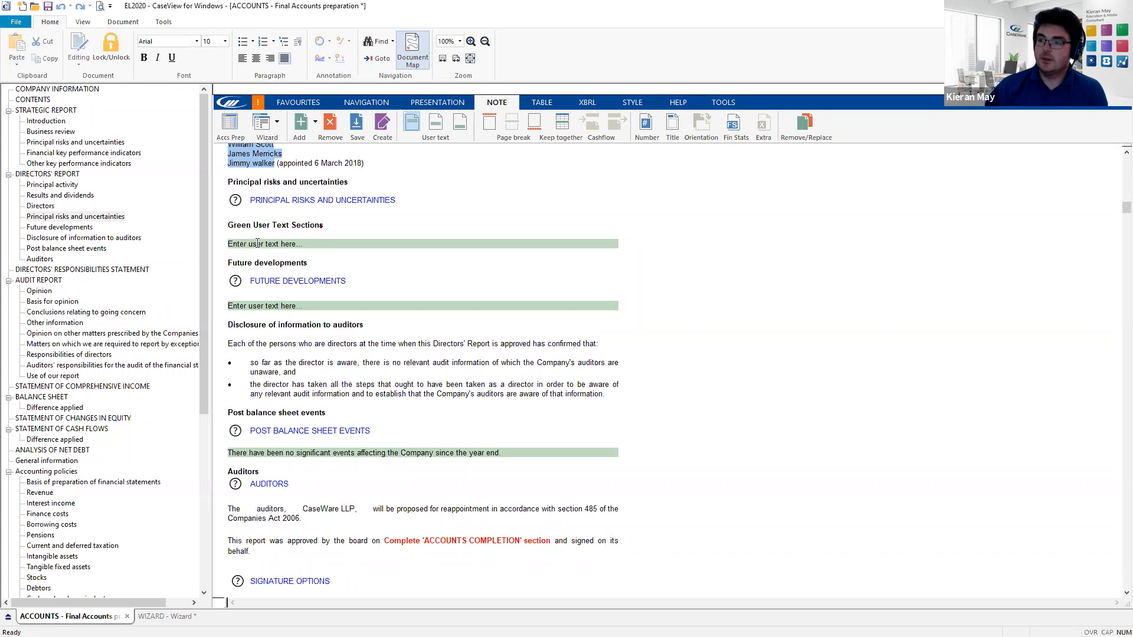
# - Delete the placeholder text from the new section's user text field
pyautogui.click(307, 244)
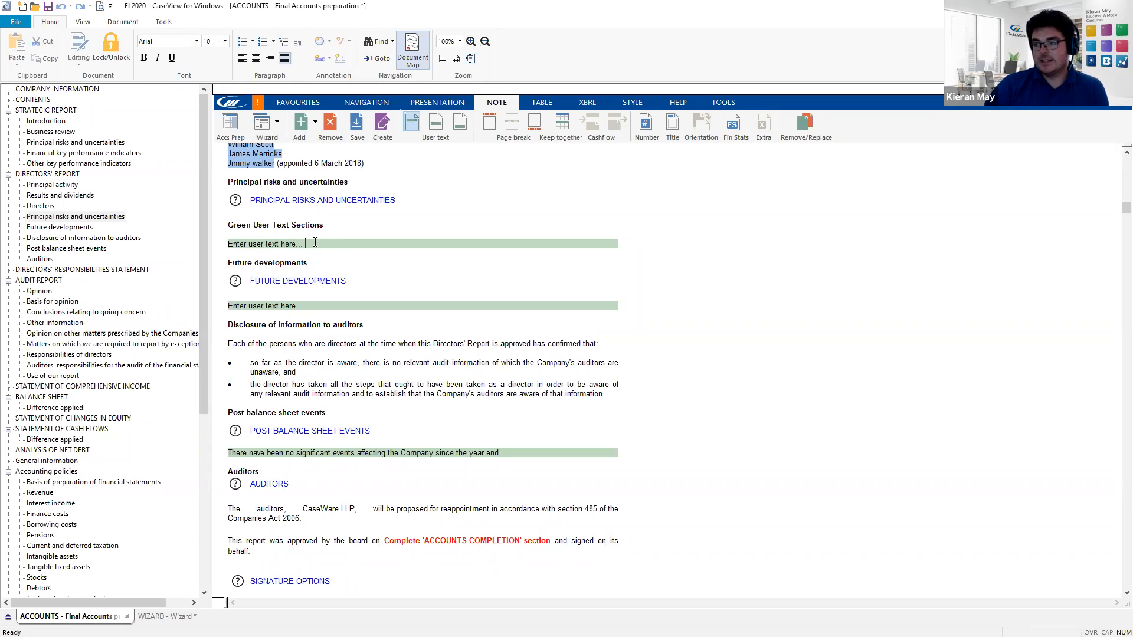
pyautogui.moveTo(306, 243); pyautogui.dragTo(223, 251)
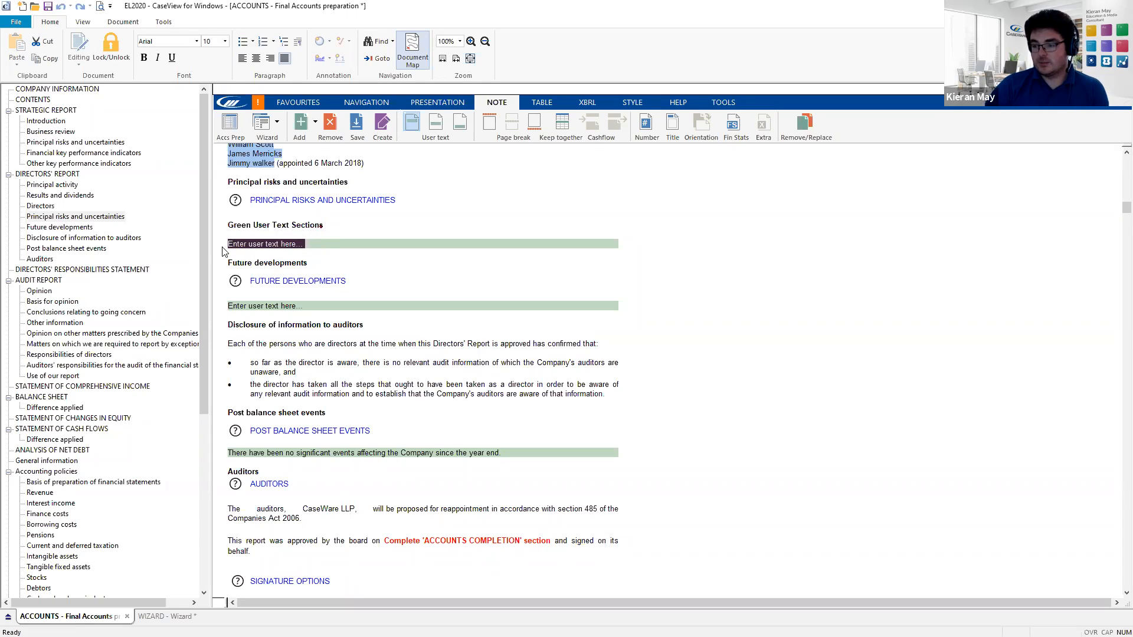
pyautogui.press('Delete')
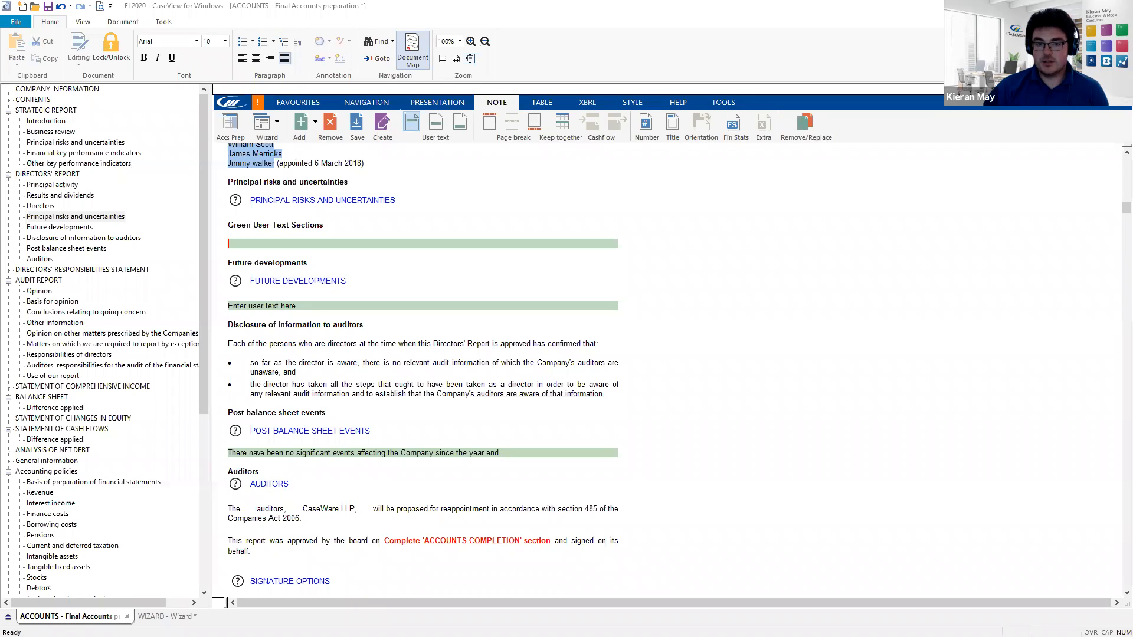
# - Paste 'The final Dividend recommended was £25,000.' into the green user text field
pyautogui.hotkey('ctrl', 'c')
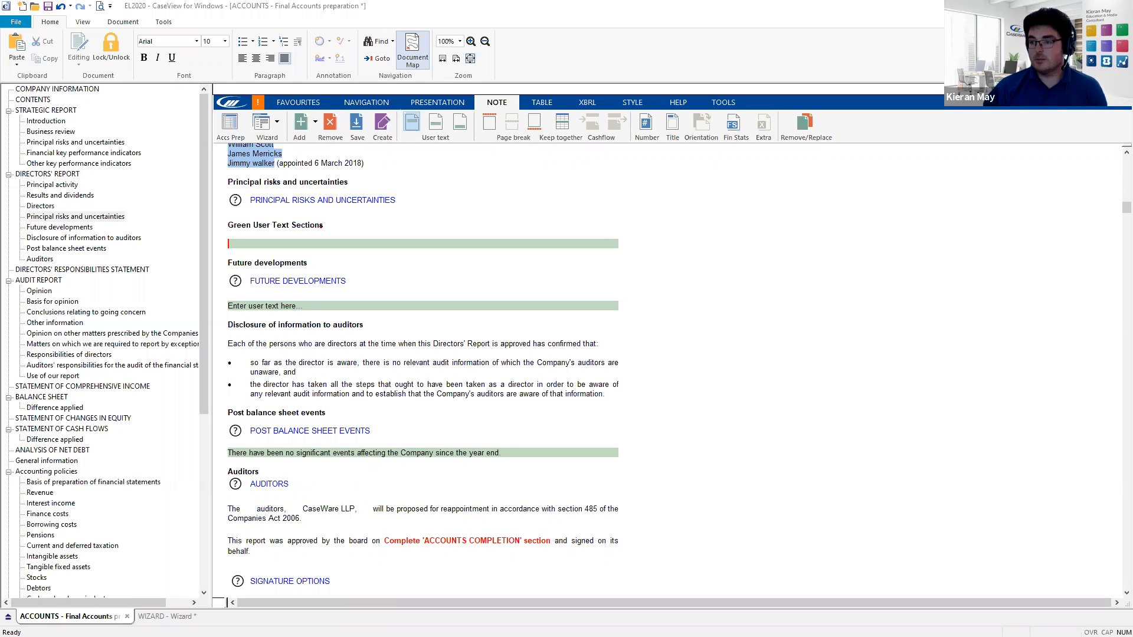
pyautogui.click(237, 244)
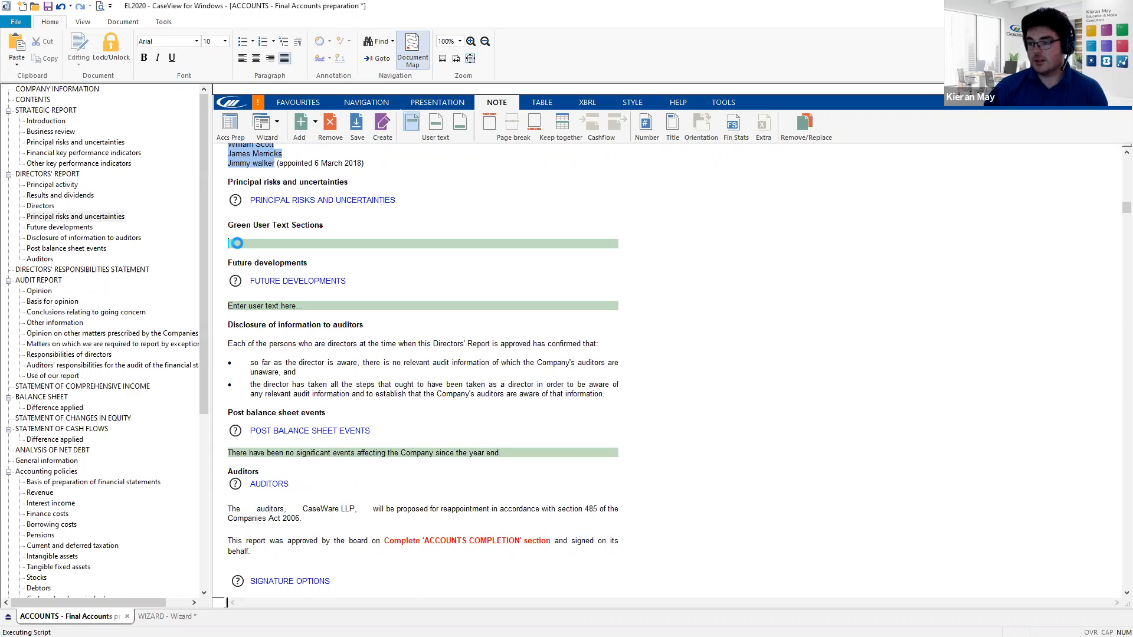
pyautogui.hotkey('ctrl', 'v')
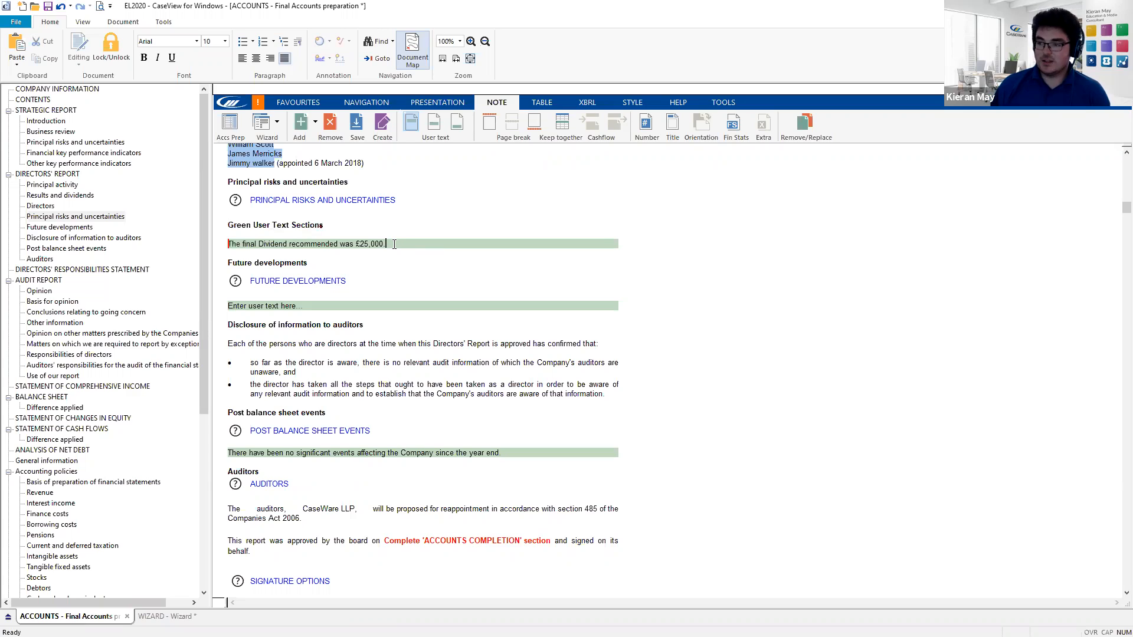
pyautogui.press('Return')
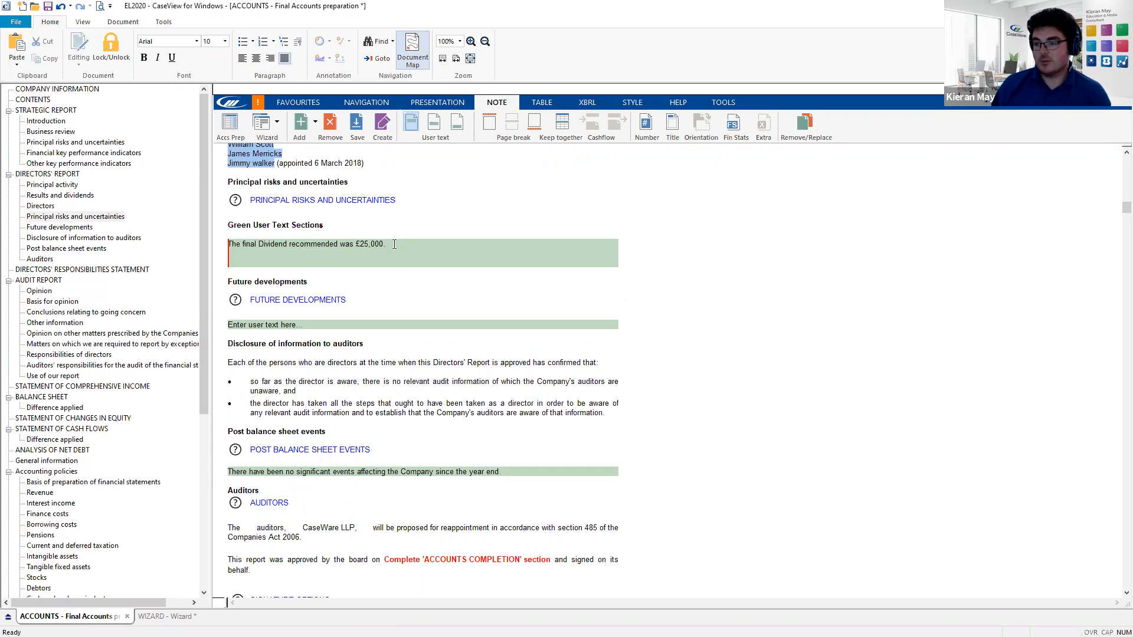
pyautogui.press('Tab')
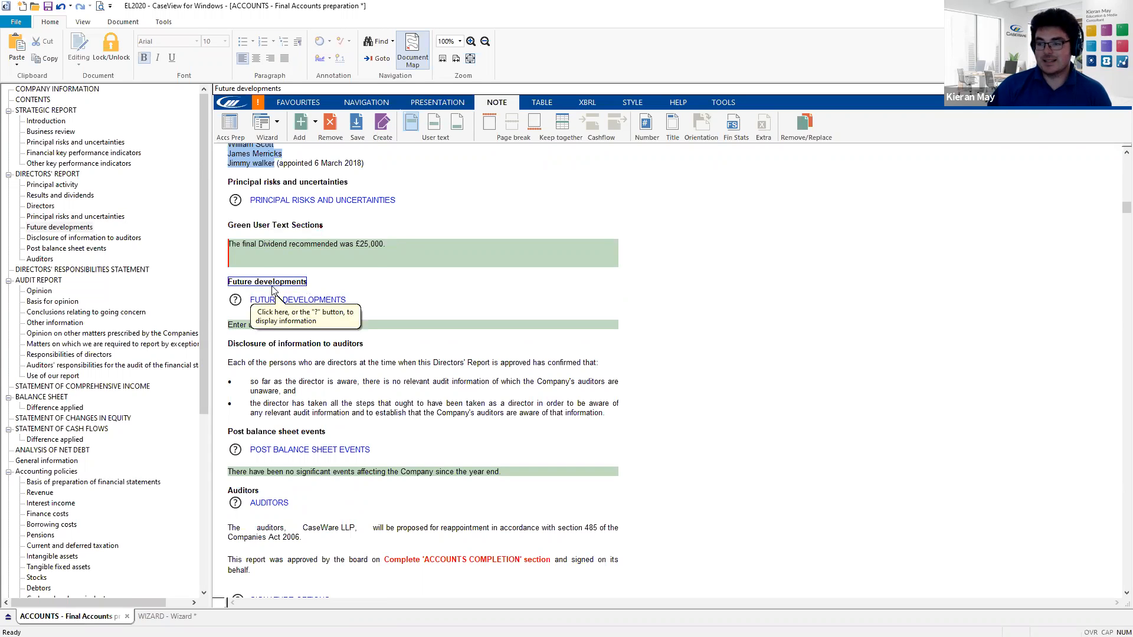
# - Add a second line reading 'The prior year dividend was £20,000'
pyautogui.click(245, 261)
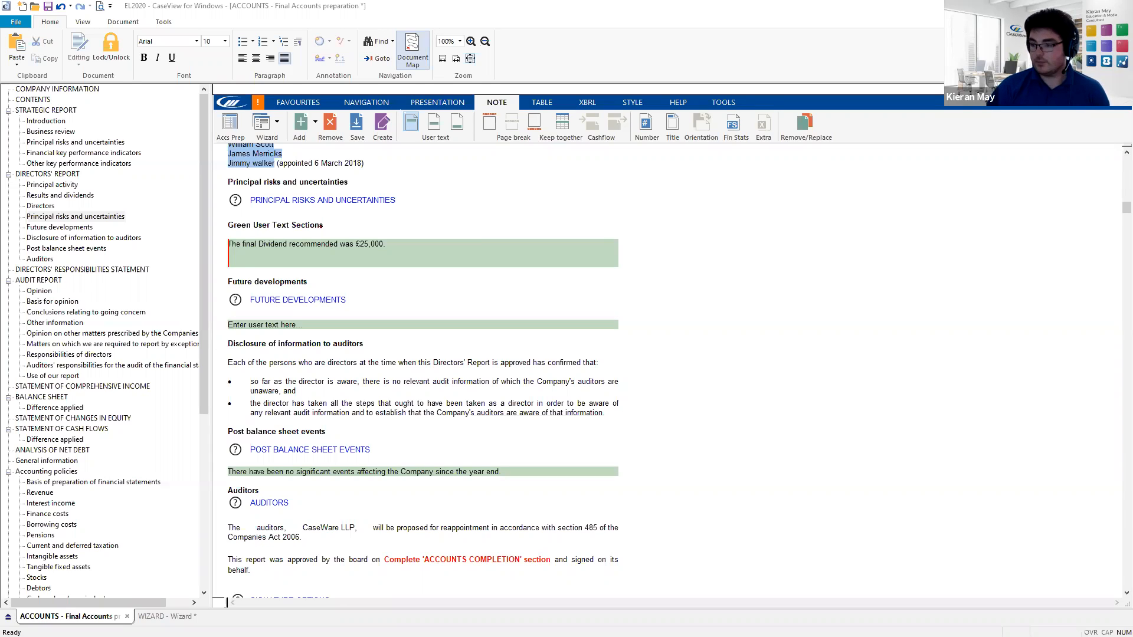
pyautogui.click(232, 261)
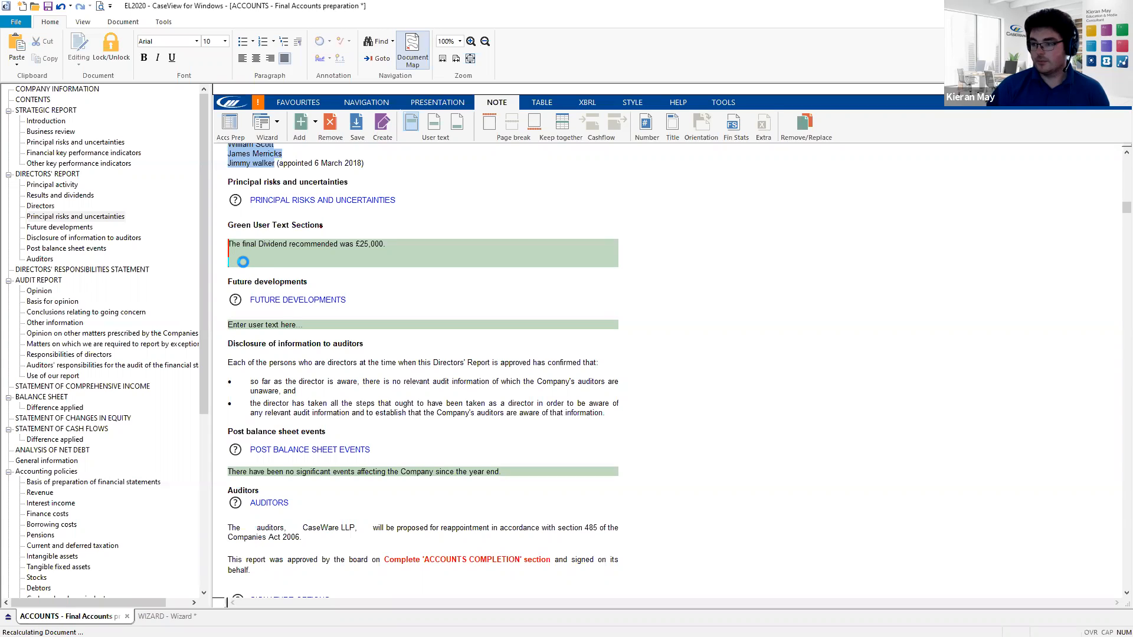
pyautogui.write('The prior year dividend was £20,000.')
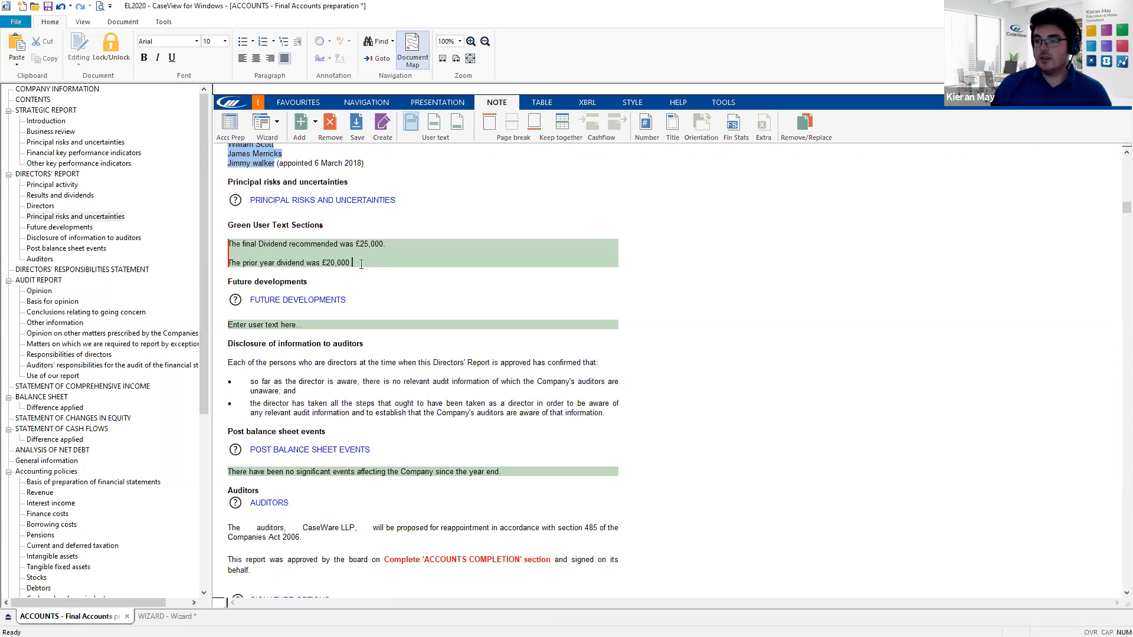
pyautogui.press('Return')
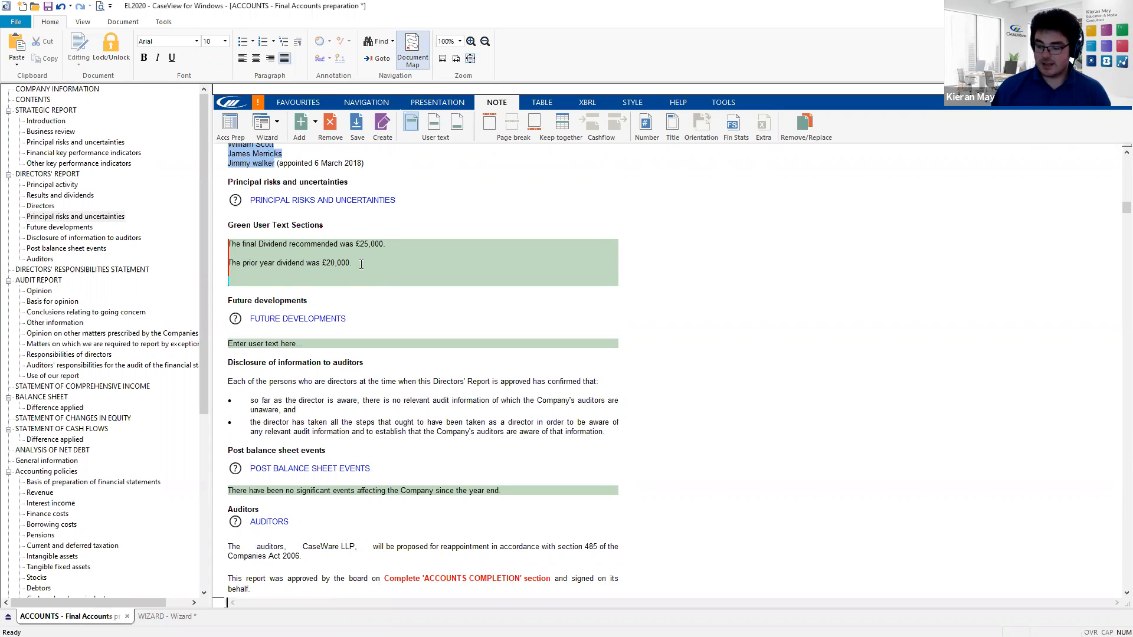
# - Insert a Next page page break after the dividend text
pyautogui.hotkey('ctrl', 'Return')
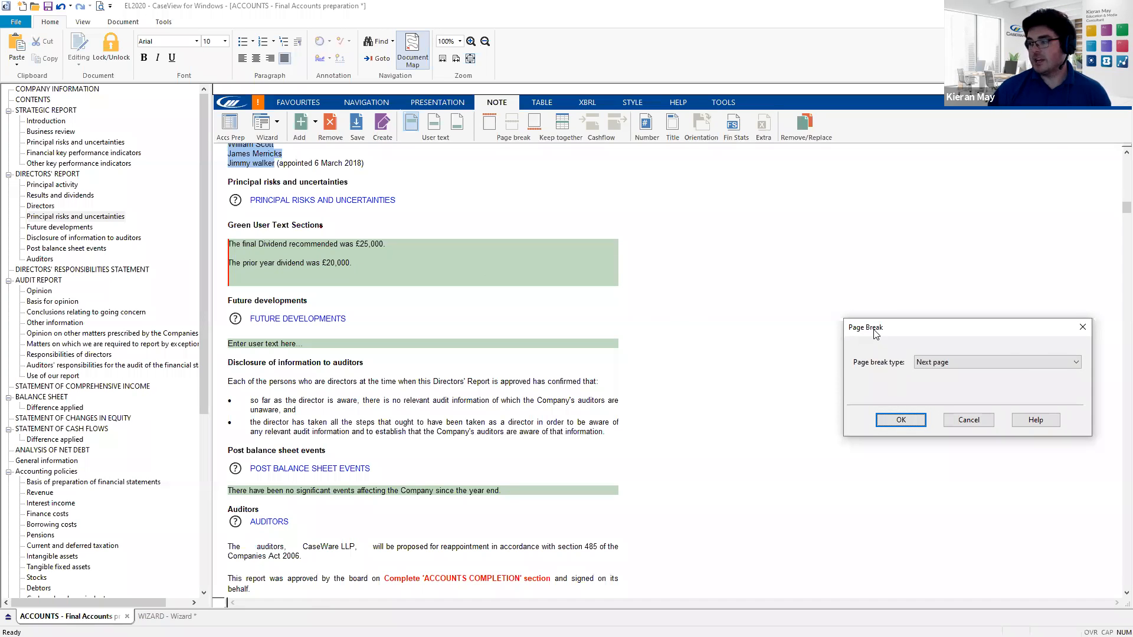
pyautogui.moveTo(875, 334); pyautogui.dragTo(727, 276)
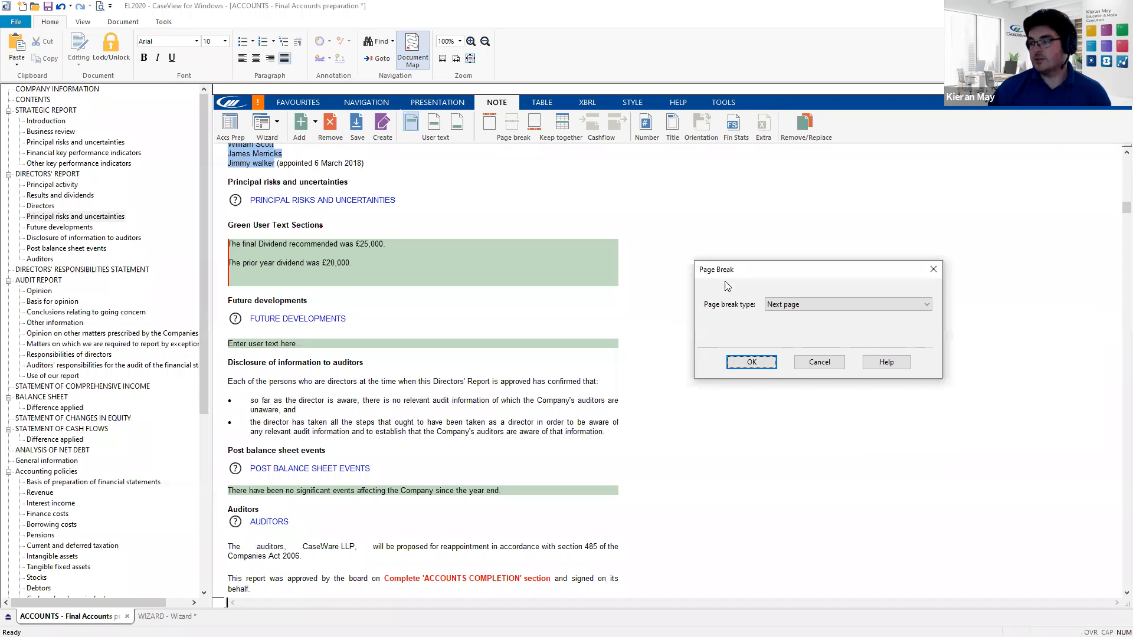
pyautogui.click(751, 362)
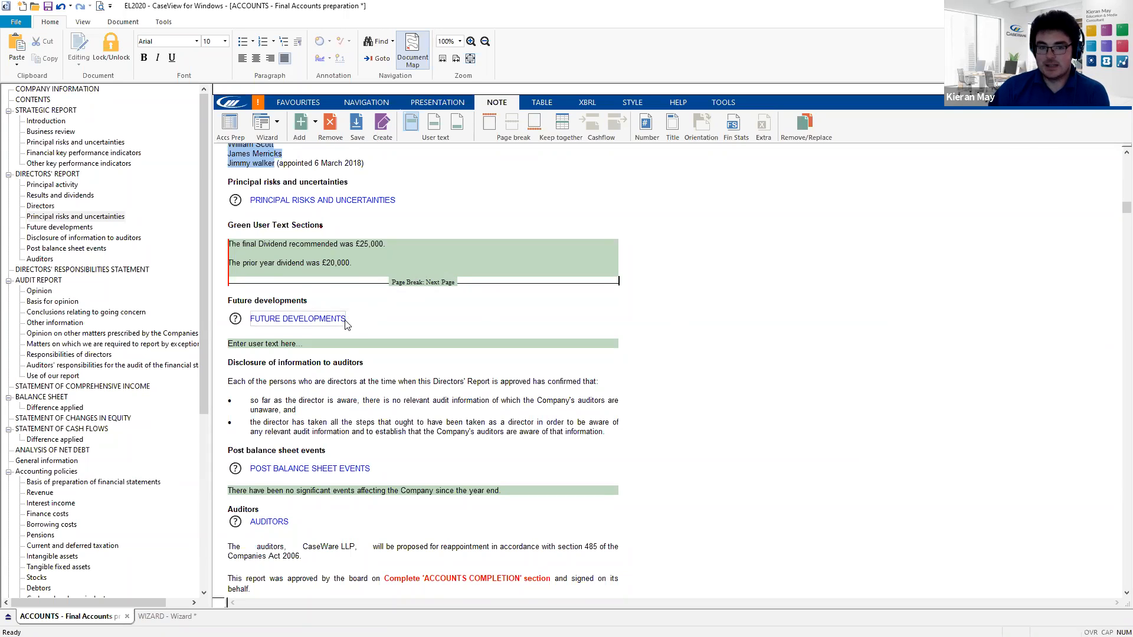
# - Add a user text field at the first bullet of the Disclosure of information to auditors section
pyautogui.scroll(-1, 345, 320)
pyautogui.scroll(-2, 345, 321)
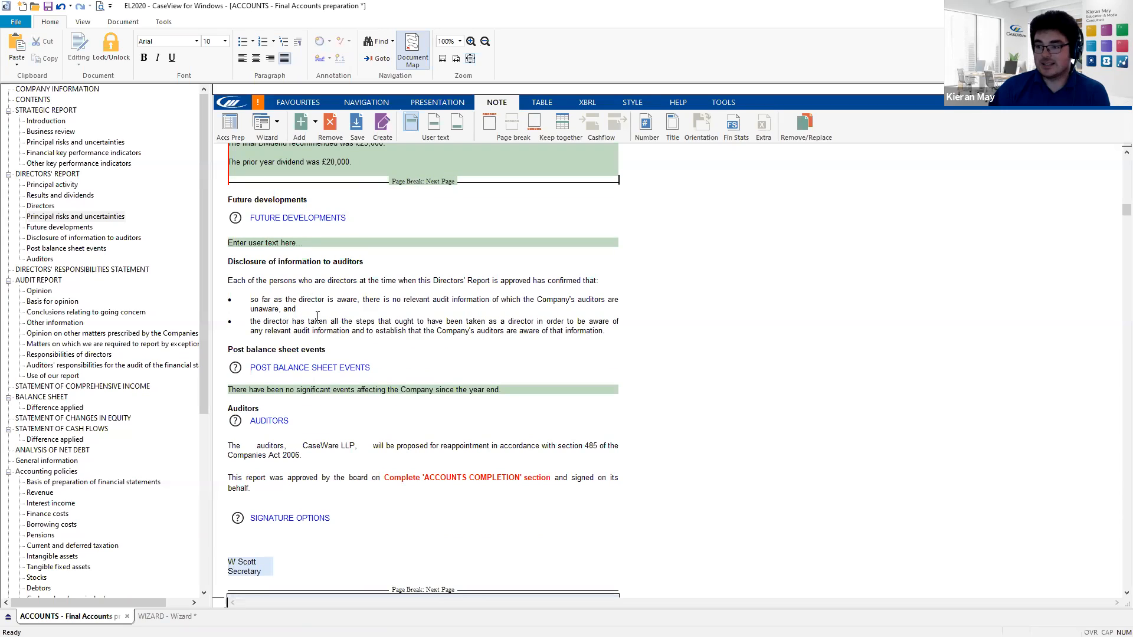
pyautogui.click(266, 266)
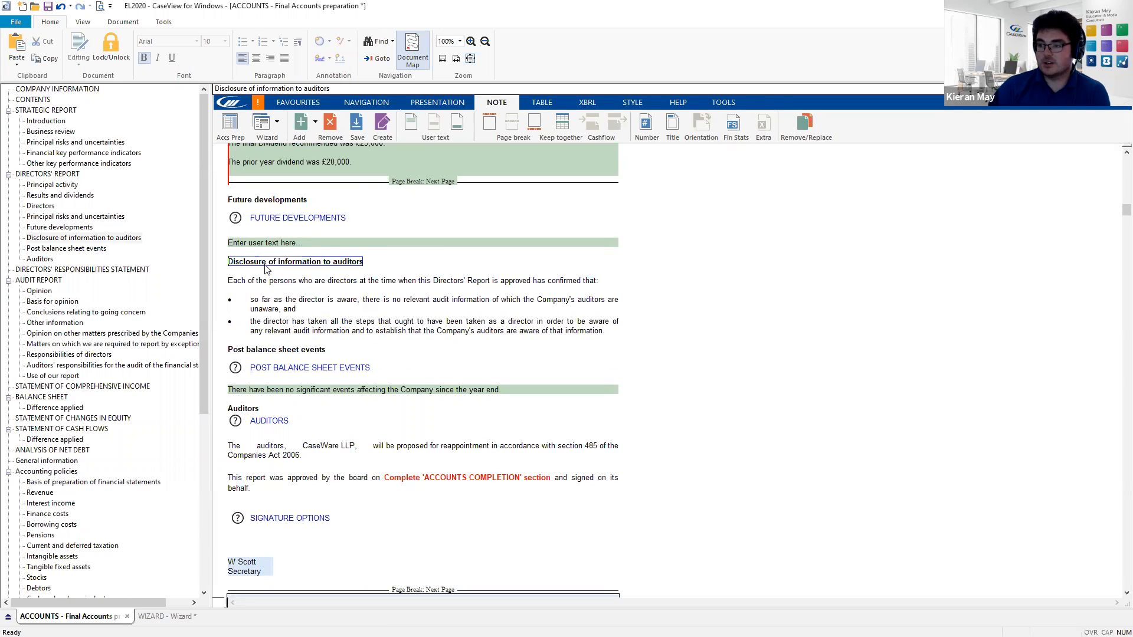
pyautogui.click(293, 308)
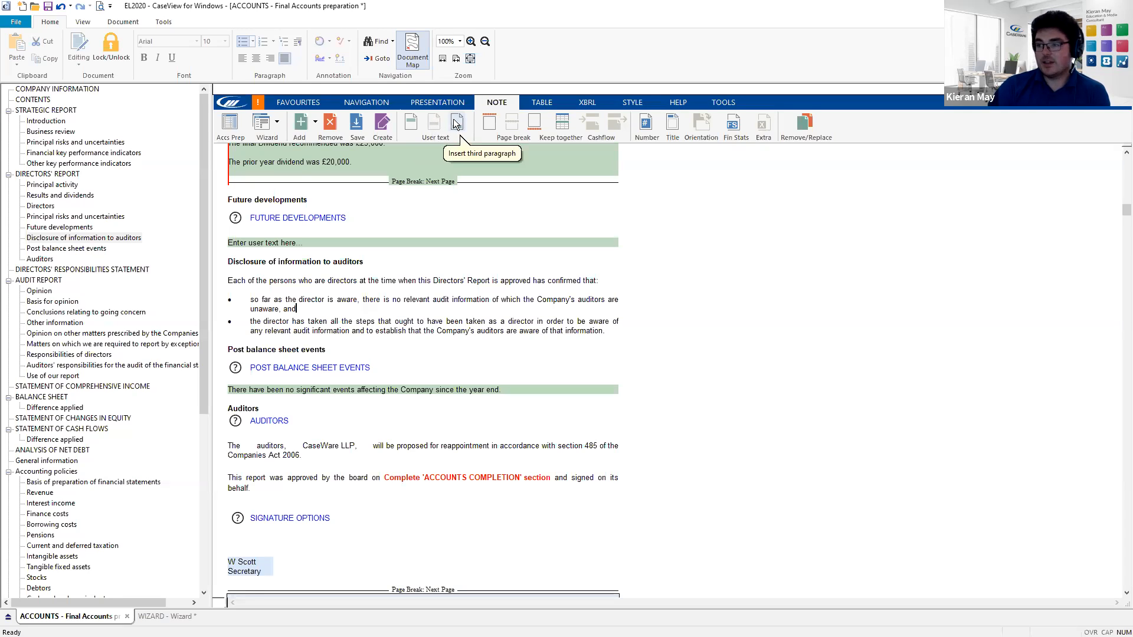
pyautogui.click(410, 122)
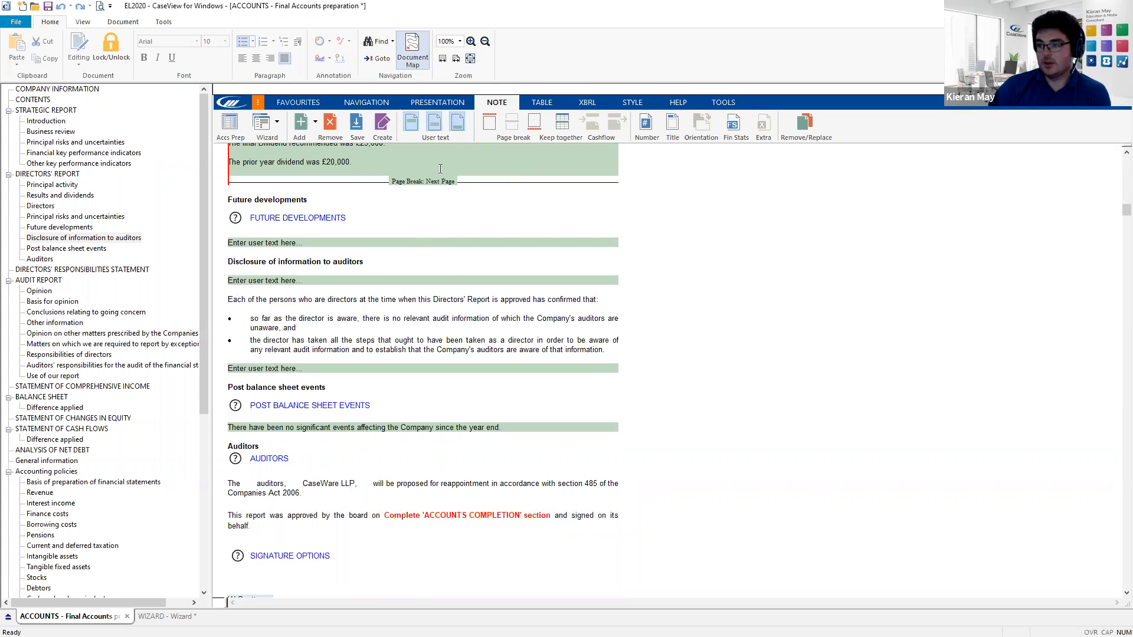
# - Remove the first user-text paragraph and paste the copied opening sentence over the placeholder text
pyautogui.click(413, 126)
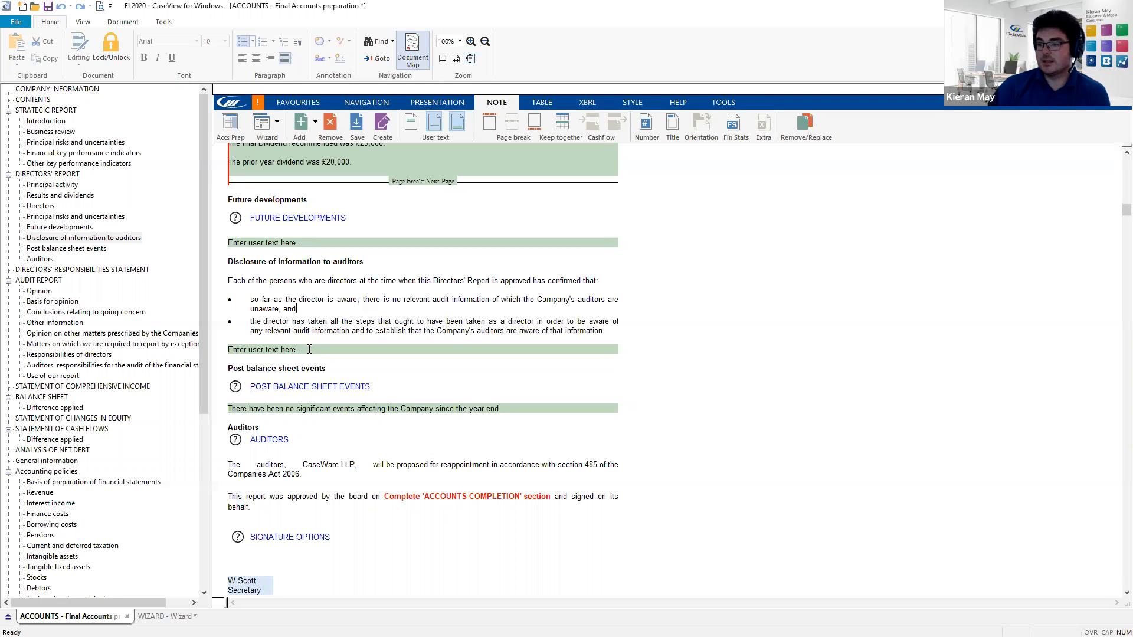
pyautogui.click(231, 284)
pyautogui.moveTo(229, 280); pyautogui.dragTo(599, 284)
pyautogui.hotkey('ctrl', 'c')
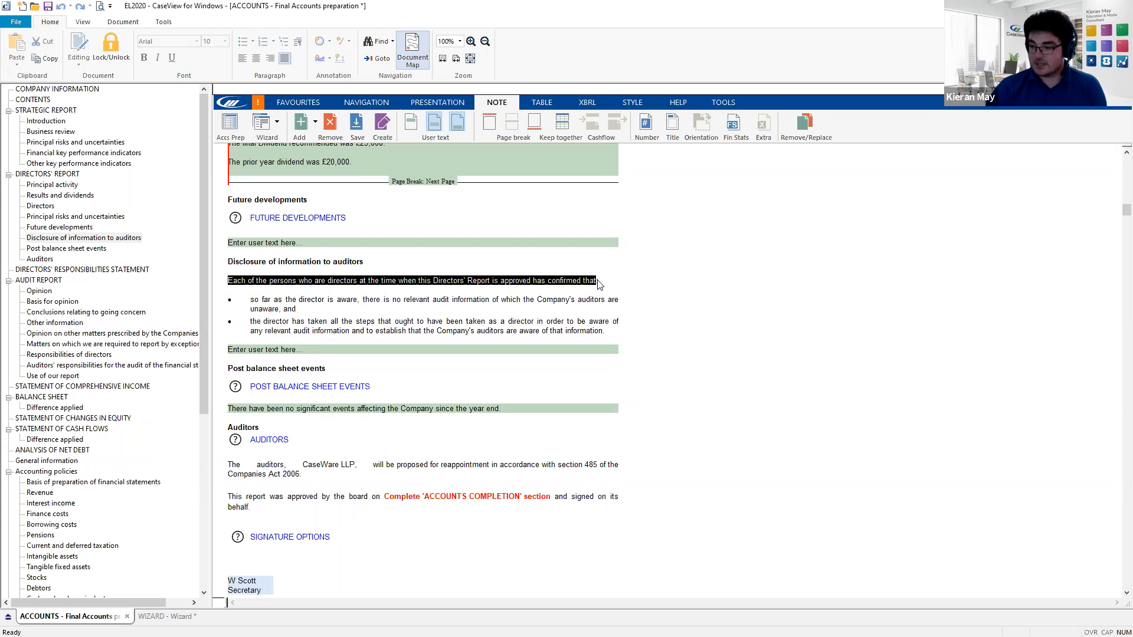
pyautogui.click(302, 348)
pyautogui.moveTo(306, 349); pyautogui.dragTo(227, 349)
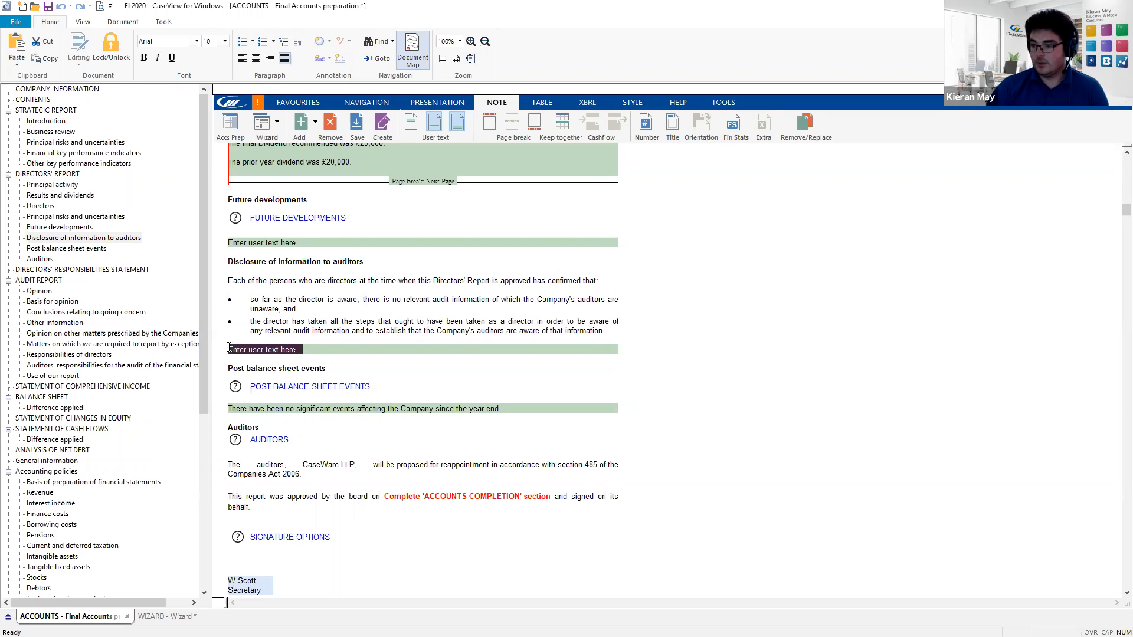
pyautogui.hotkey('ctrl', 'v')
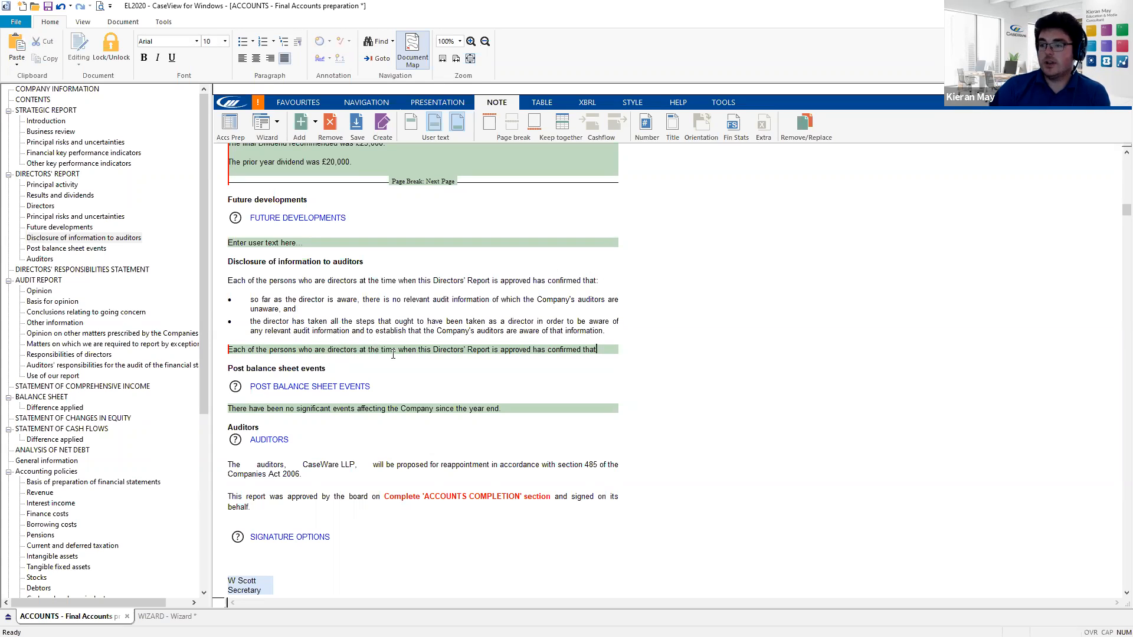
# - Toggle the standard disclosure statement off and back on, then remove the user-text paragraph below the bullets
pyautogui.click(435, 126)
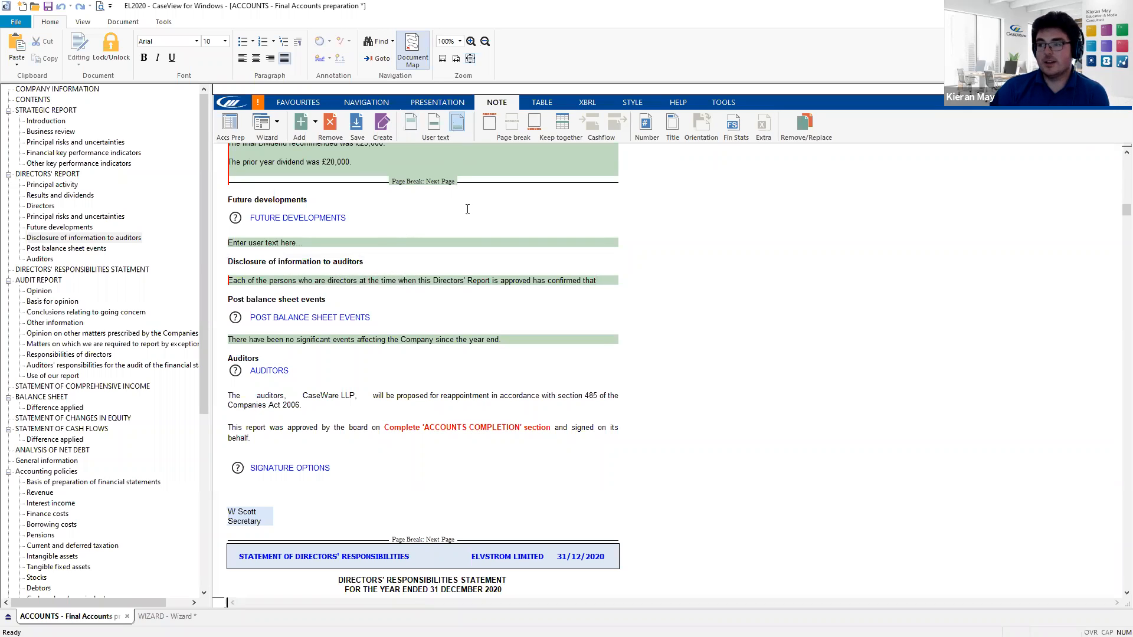
pyautogui.click(433, 126)
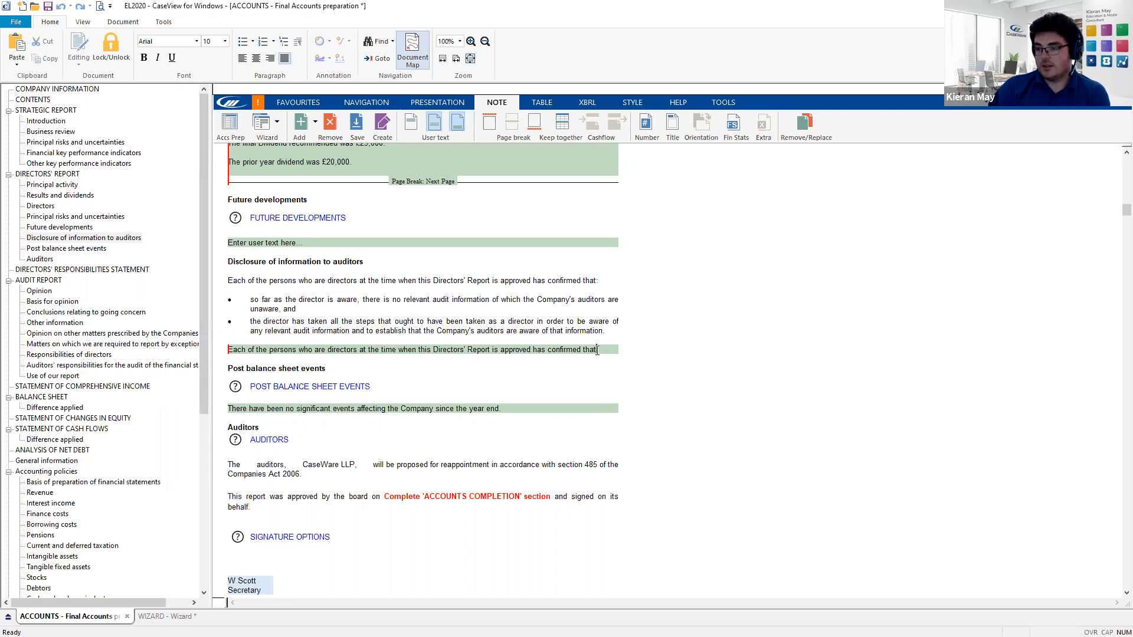
pyautogui.click(457, 124)
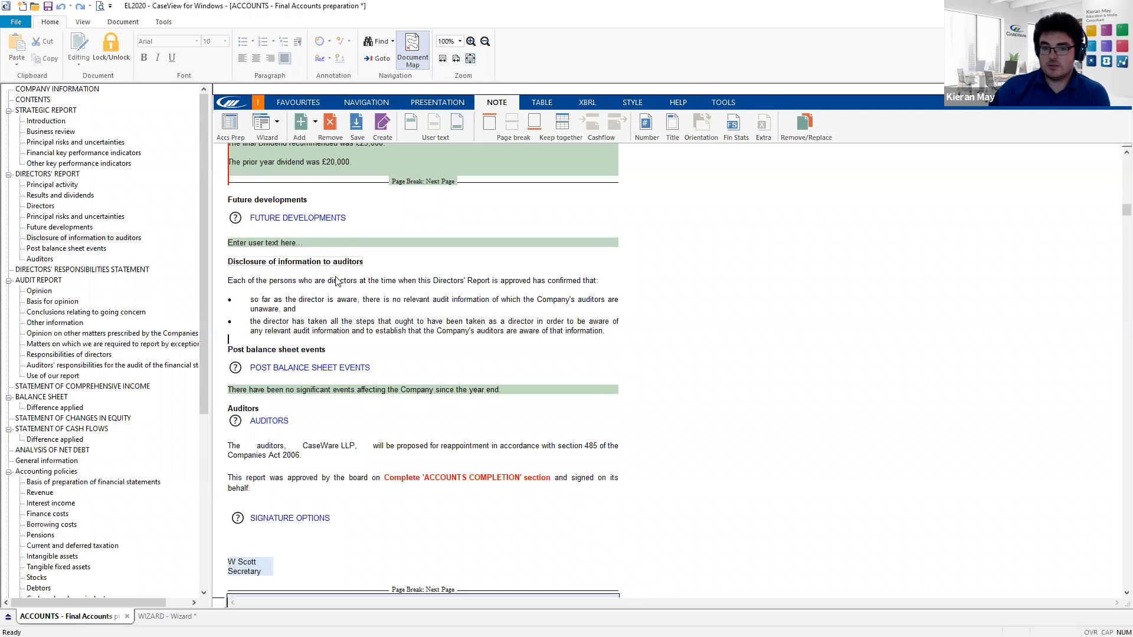
pyautogui.click(437, 103)
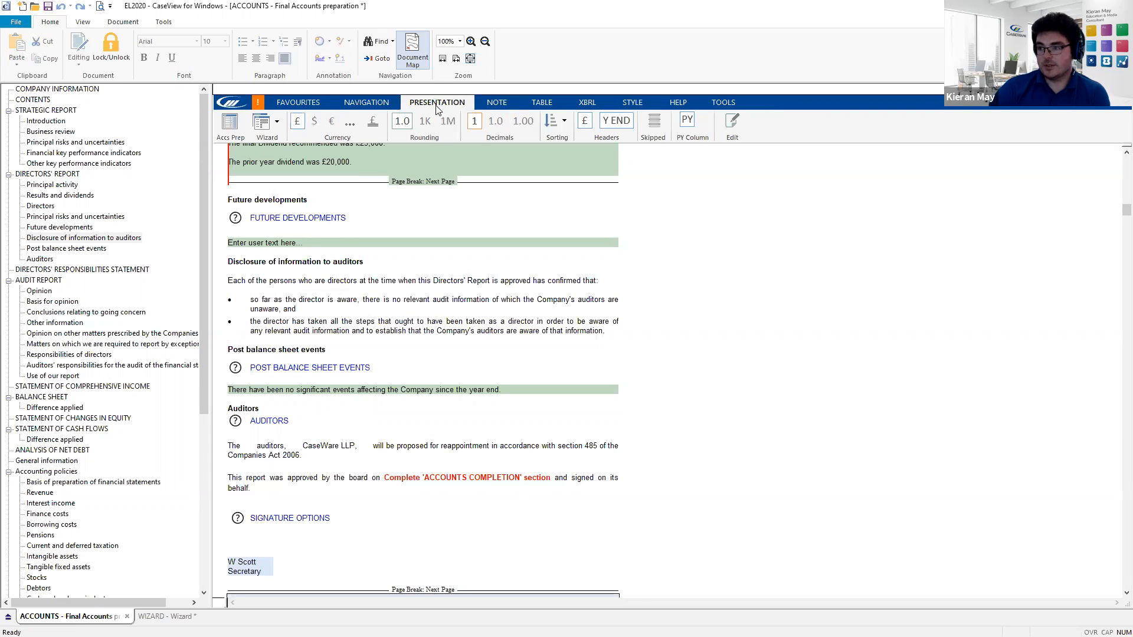
# - Turn on the Edit text facility for statutory text, accepting the warning with Yes
pyautogui.click(734, 126)
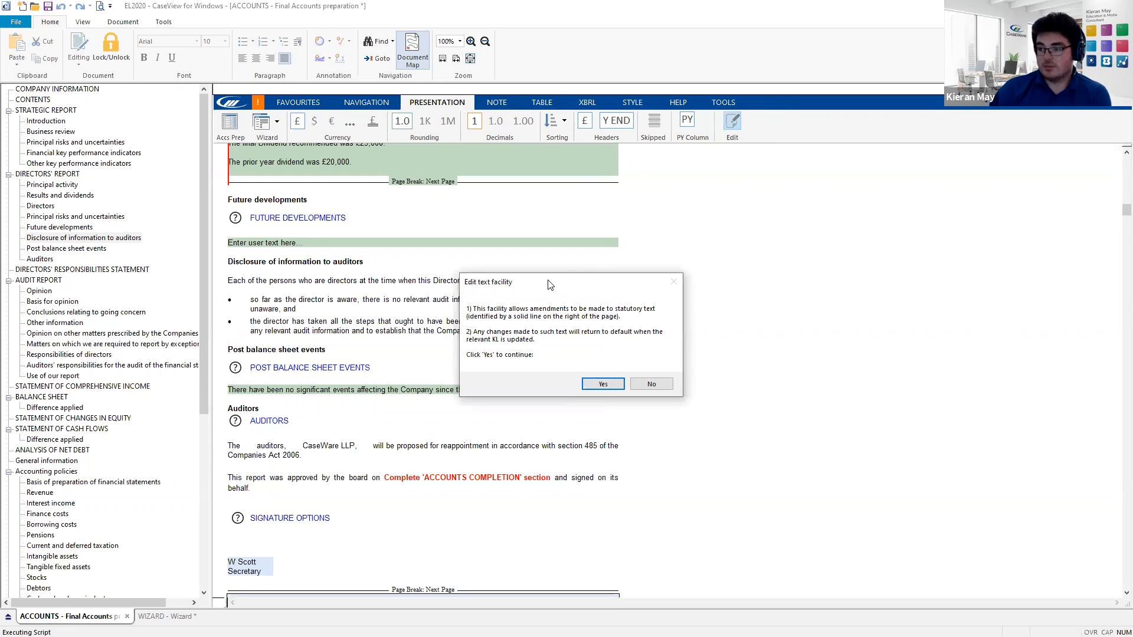
pyautogui.moveTo(549, 285); pyautogui.dragTo(538, 277)
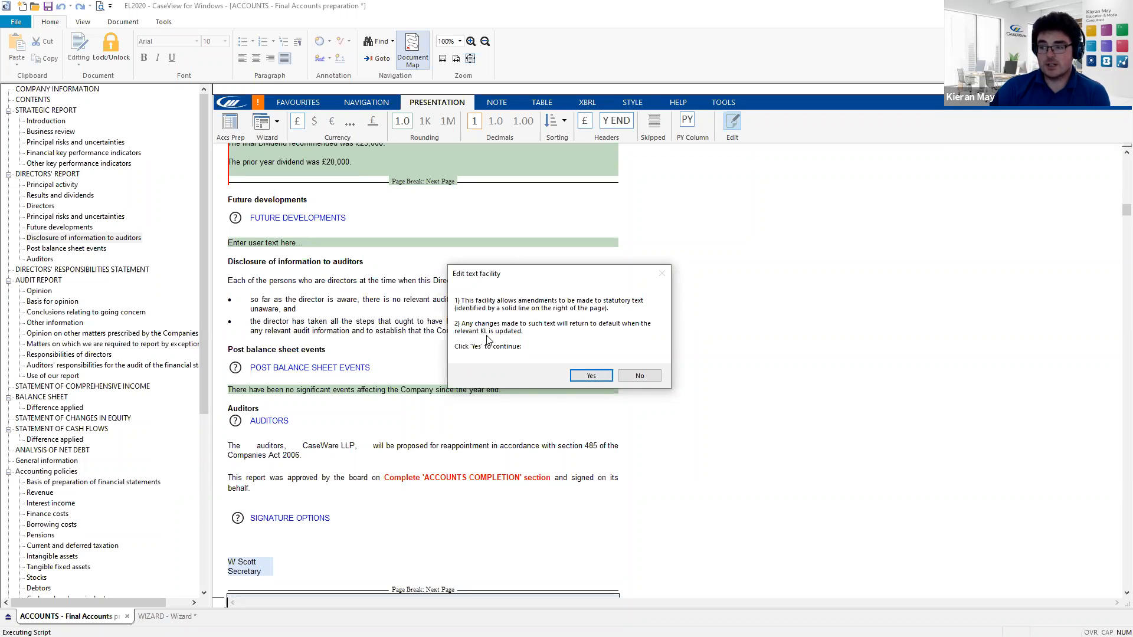
pyautogui.click(592, 376)
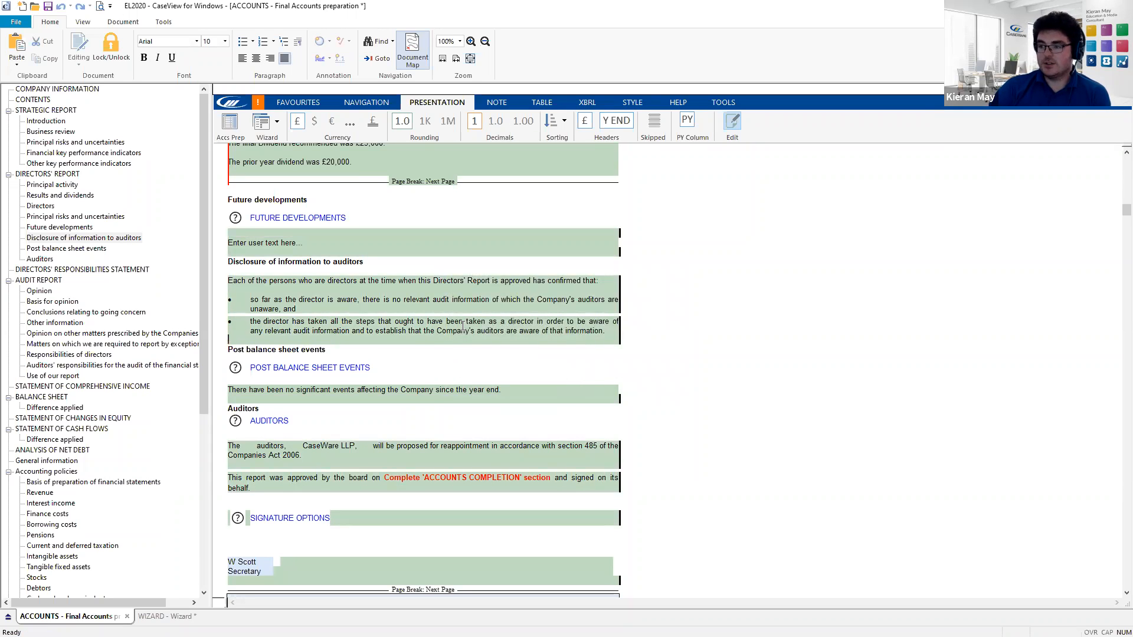
# - Retype the ending of the first disclosure bullet, replacing its last letter with 'nd'
pyautogui.scroll(4, 384, 295)
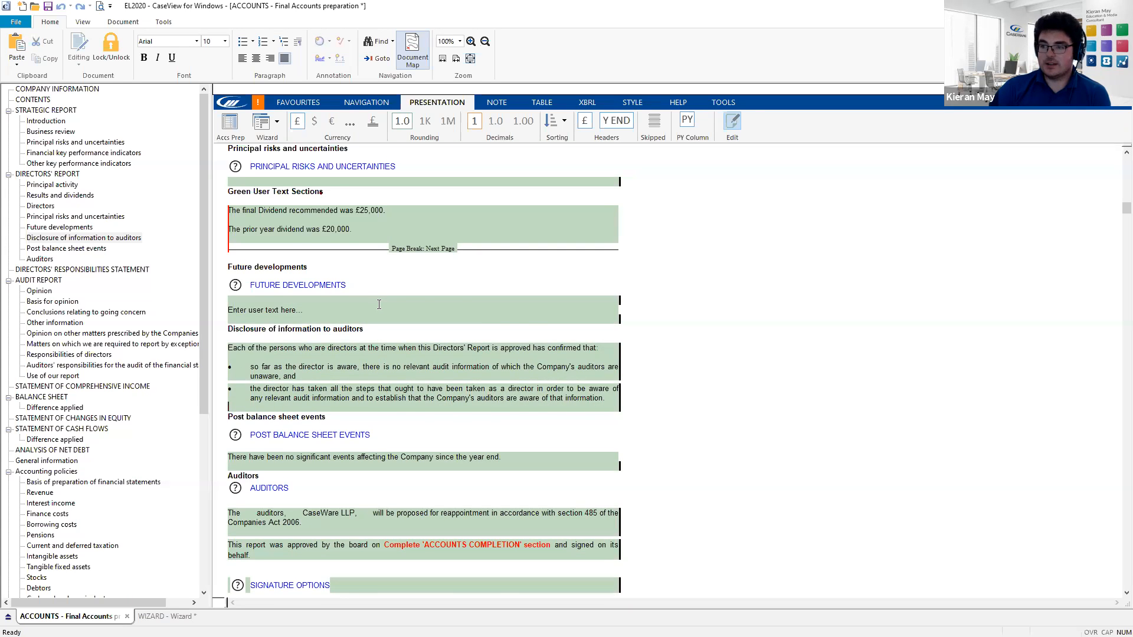
pyautogui.scroll(6, 380, 304)
pyautogui.scroll(-6, 380, 305)
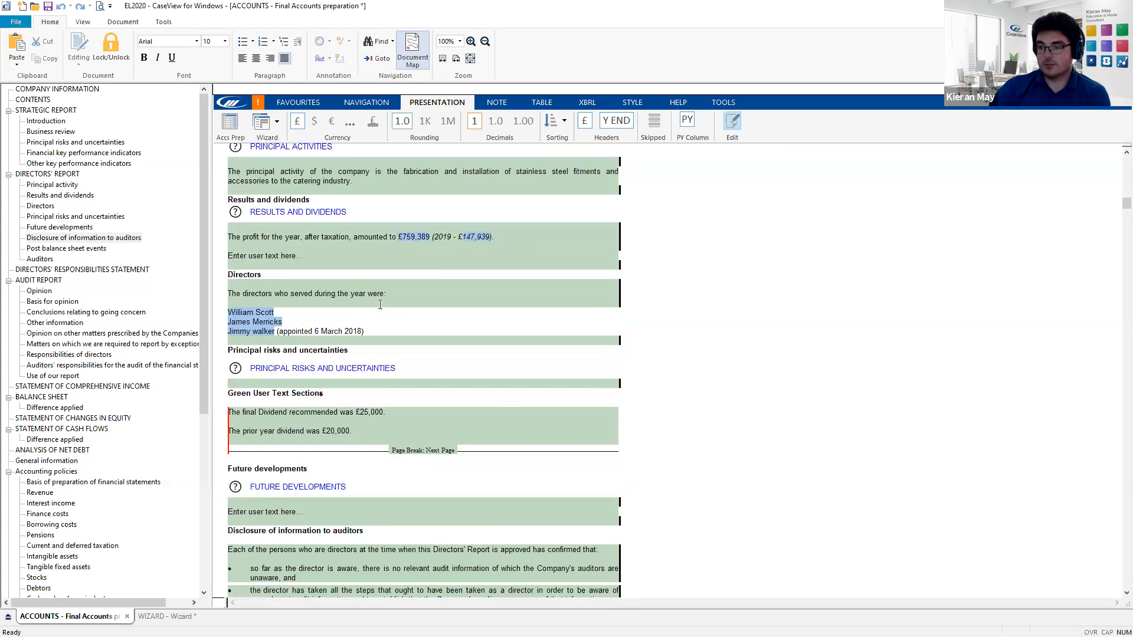
pyautogui.scroll(-6, 380, 305)
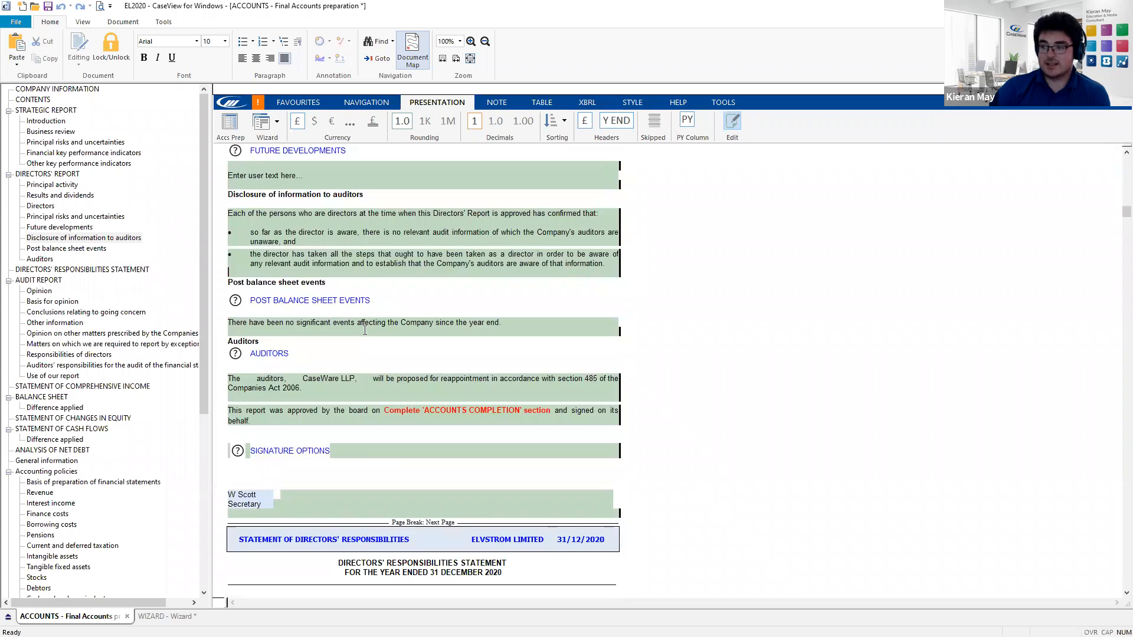
pyautogui.scroll(1, 363, 337)
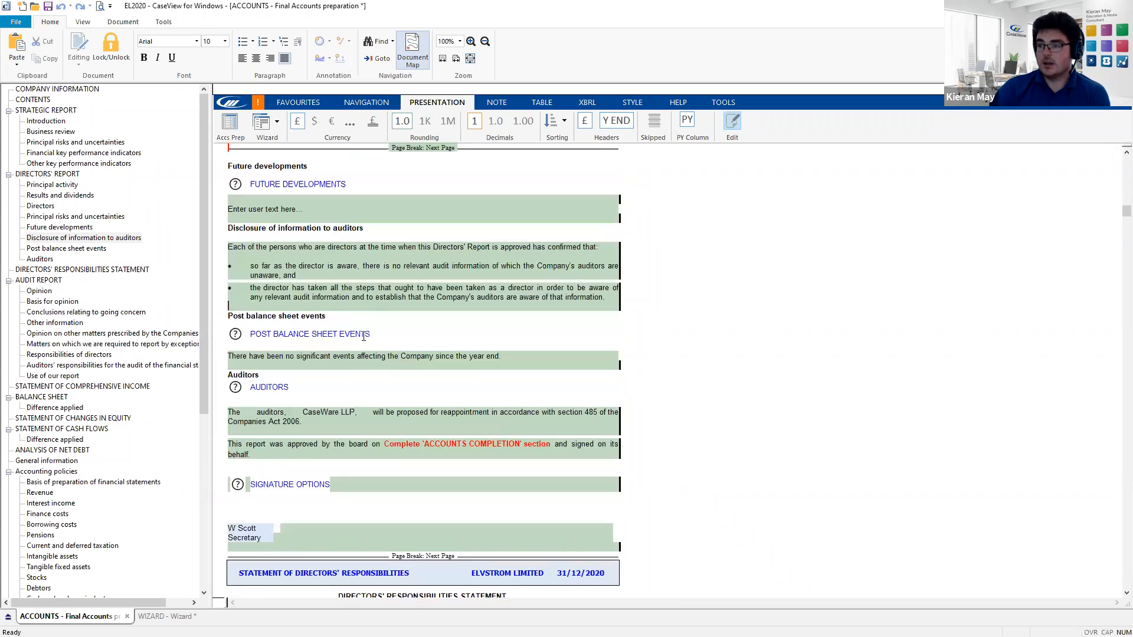
pyautogui.click(318, 277)
pyautogui.press('BackSpace')
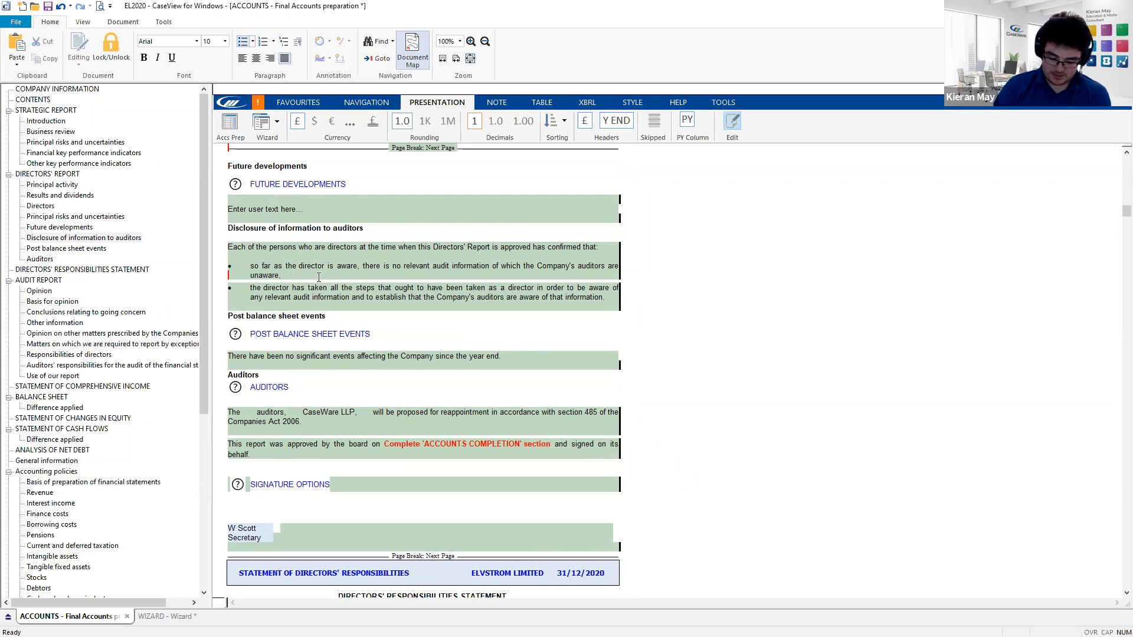
pyautogui.write('nd')
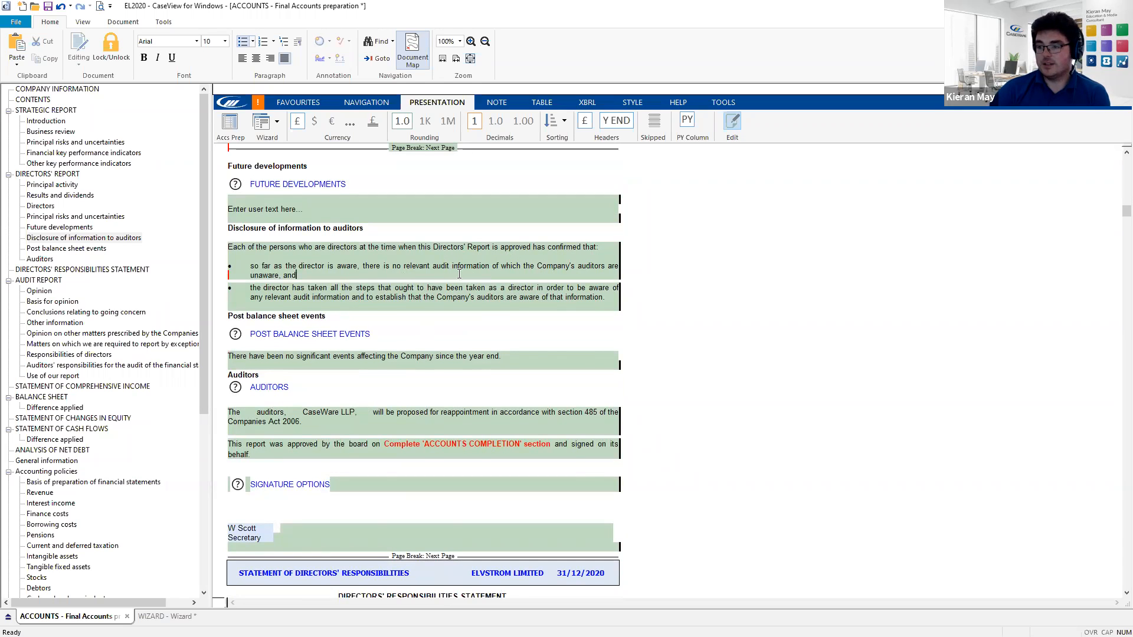
# - Copy the first bullet's sentence and paste it repeatedly after 'unaware, and'
pyautogui.scroll(3, 460, 278)
pyautogui.scroll(2, 457, 296)
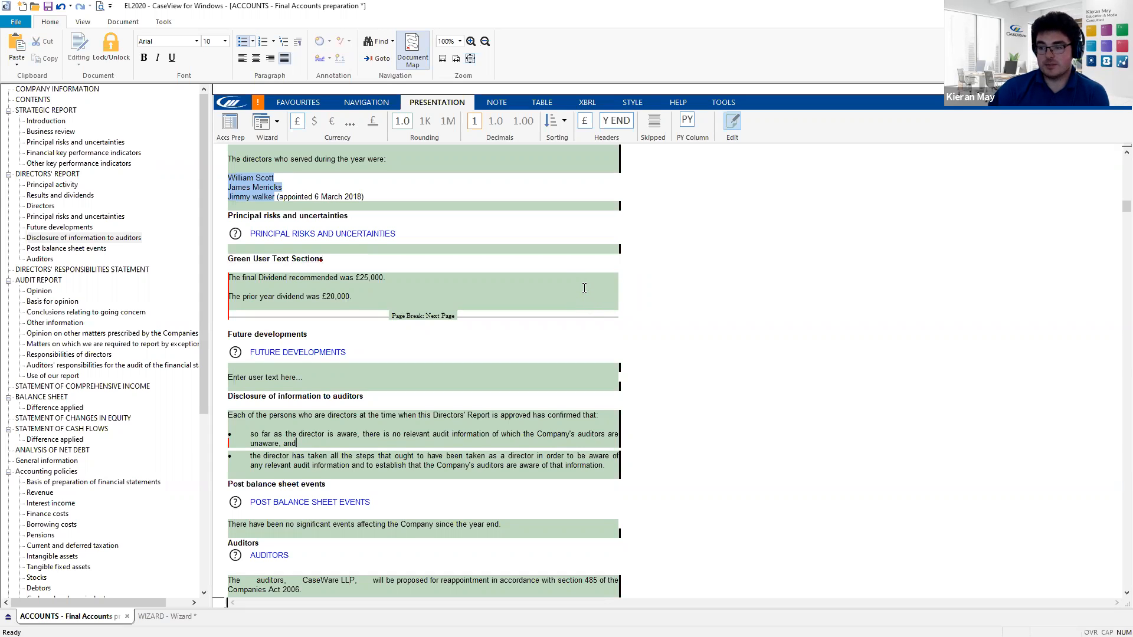
pyautogui.scroll(-2, 543, 277)
pyautogui.click(296, 376)
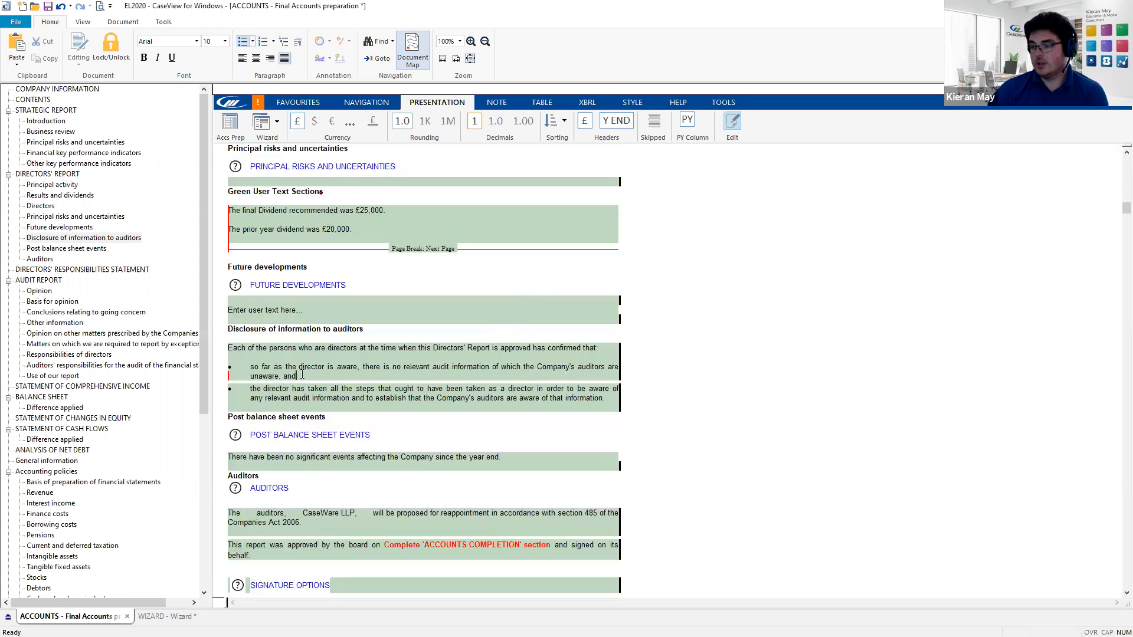
pyautogui.moveTo(296, 375); pyautogui.dragTo(249, 367)
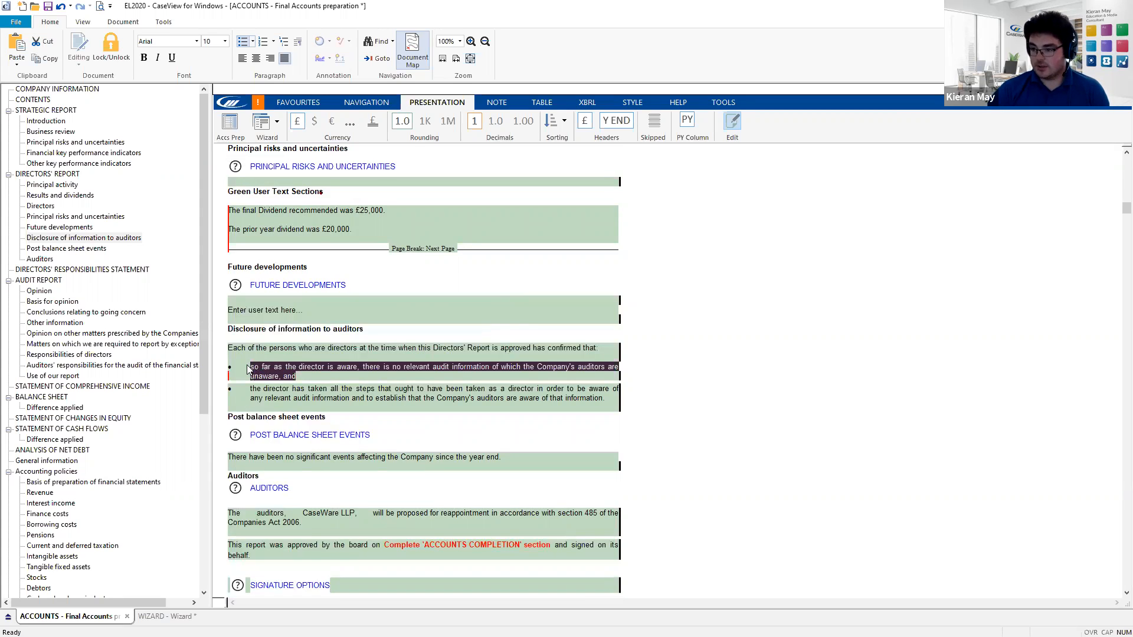
pyautogui.hotkey('ctrl', 'c')
pyautogui.click(301, 376)
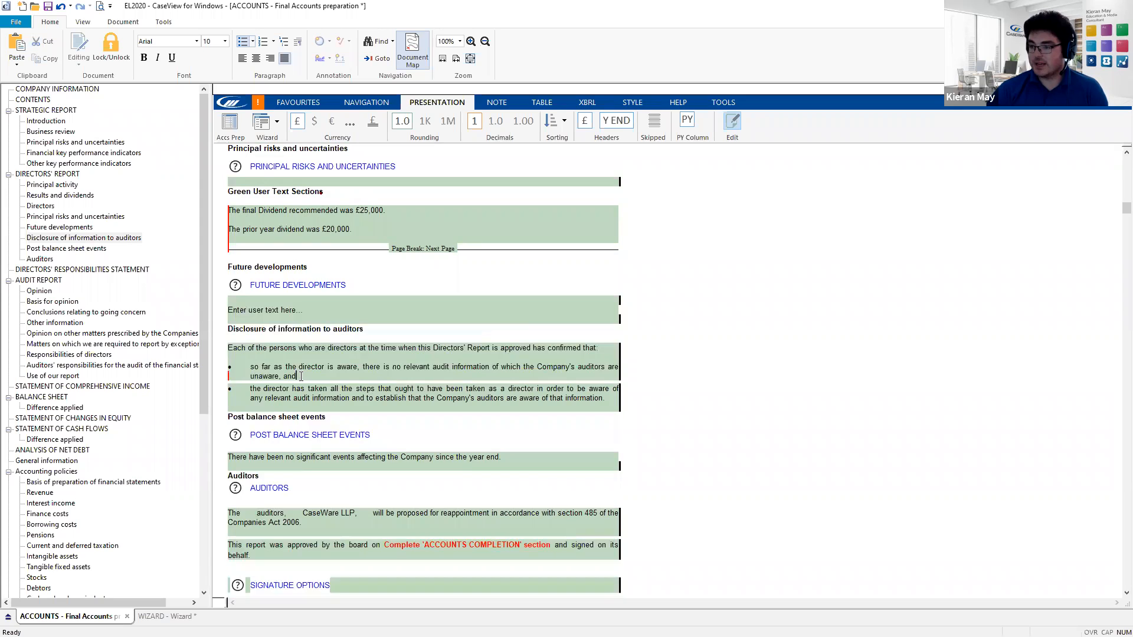
pyautogui.hotkey('ctrl', 'v')
pyautogui.hotkey('ctrl', 'v')
pyautogui.hotkey('ctrl', 'v')
pyautogui.hotkey('ctrl', 'v')
pyautogui.hotkey('ctrl', 'v')
pyautogui.hotkey('ctrl', 'v')
pyautogui.hotkey('ctrl', 'v')
pyautogui.hotkey('ctrl', 'v')
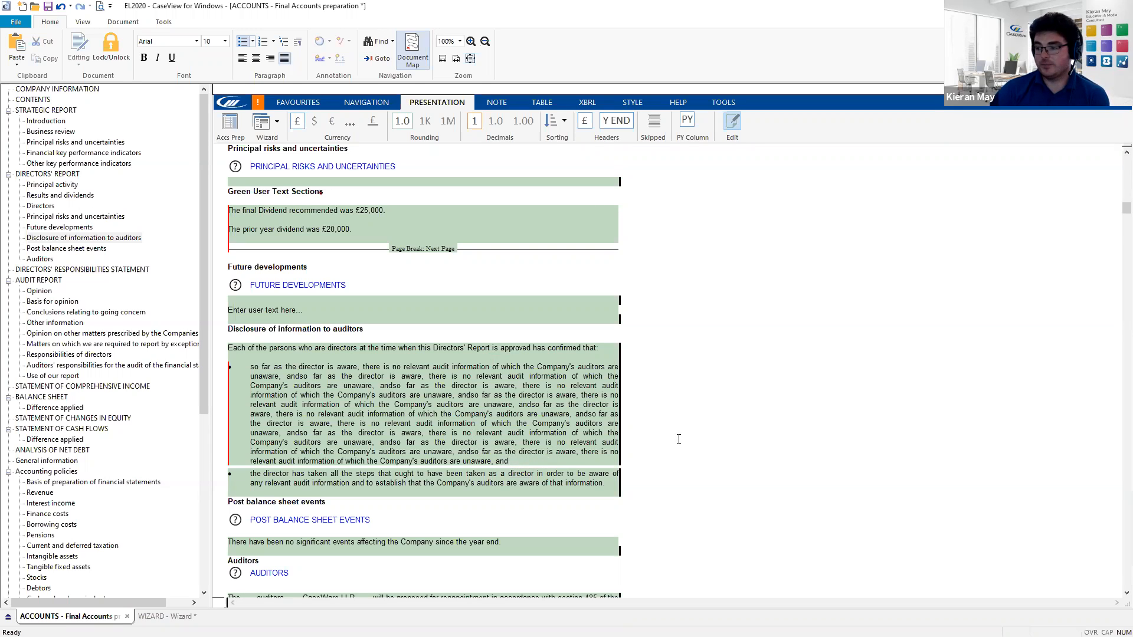
# - In the Accs Prep table, toggle Lock update on and off for the auditors disclosure row (y)
pyautogui.click(230, 125)
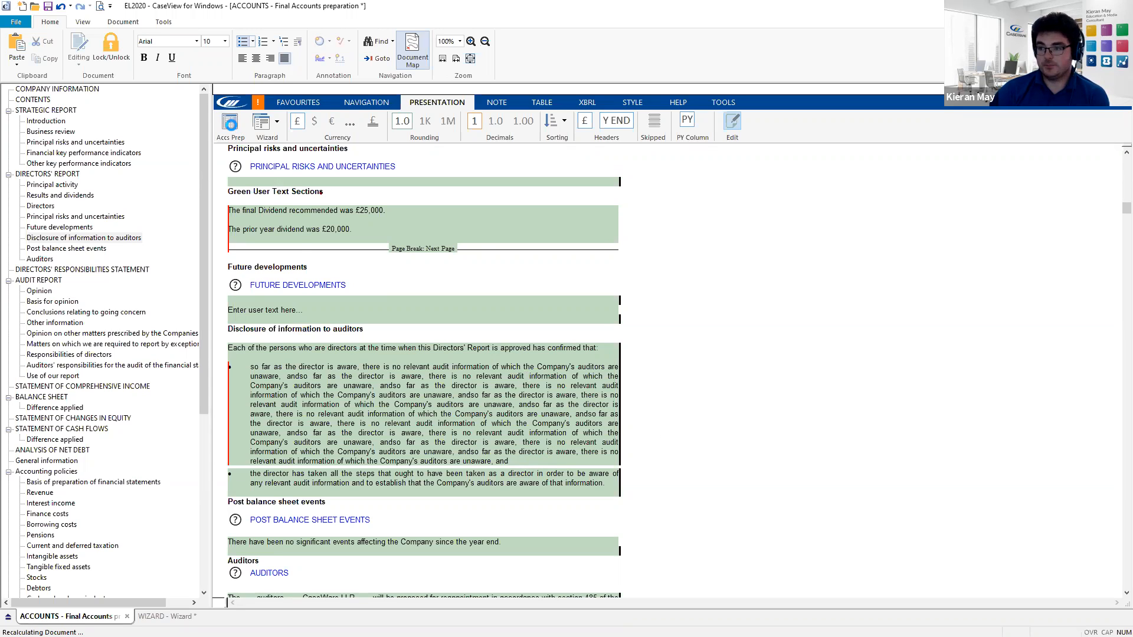
pyautogui.scroll(-3, 363, 281)
pyautogui.scroll(-5, 360, 274)
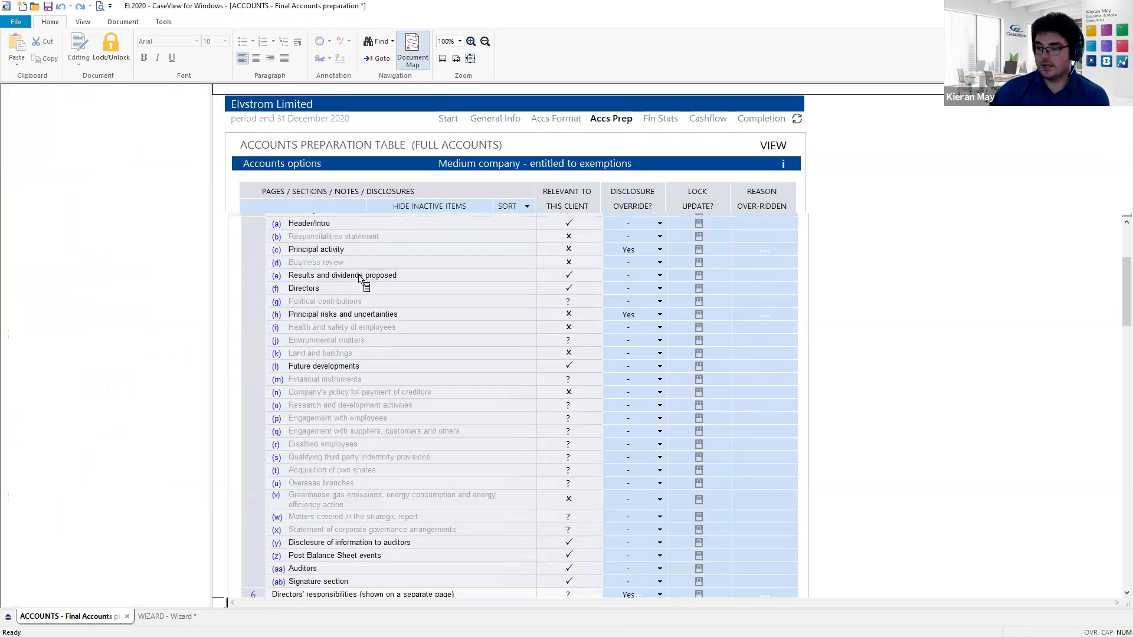
pyautogui.scroll(-3, 359, 277)
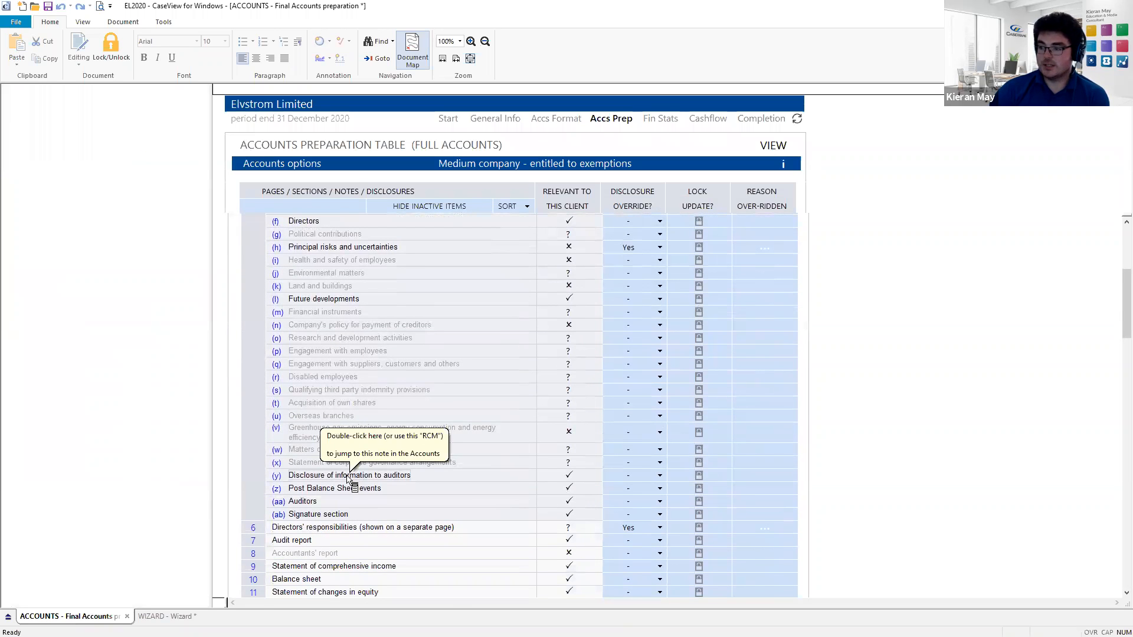
pyautogui.click(698, 476)
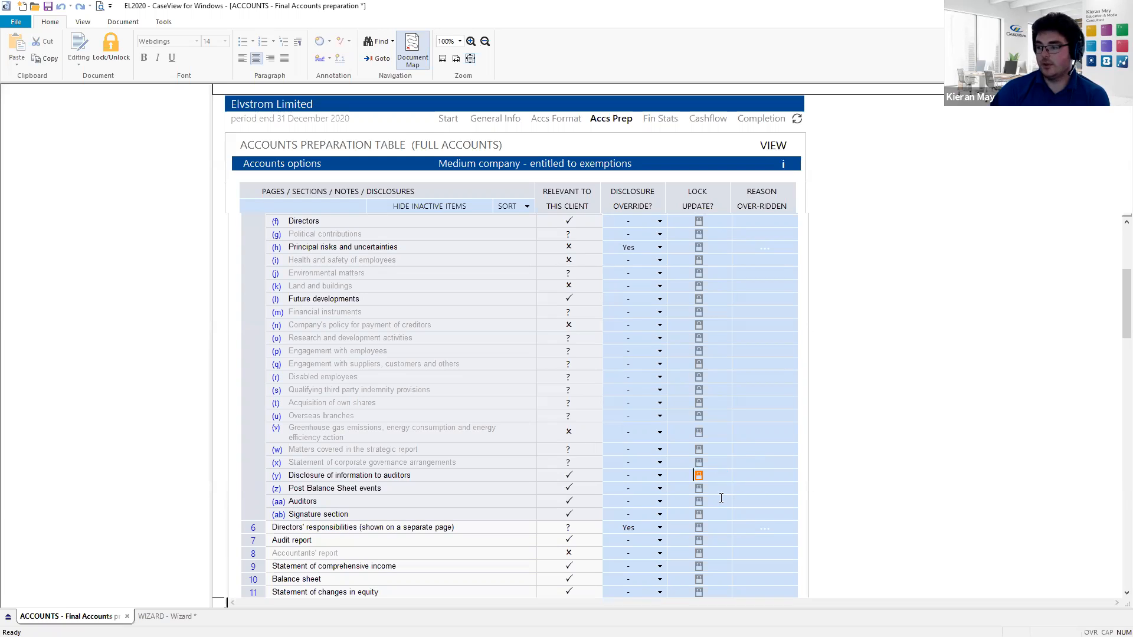
pyautogui.click(699, 475)
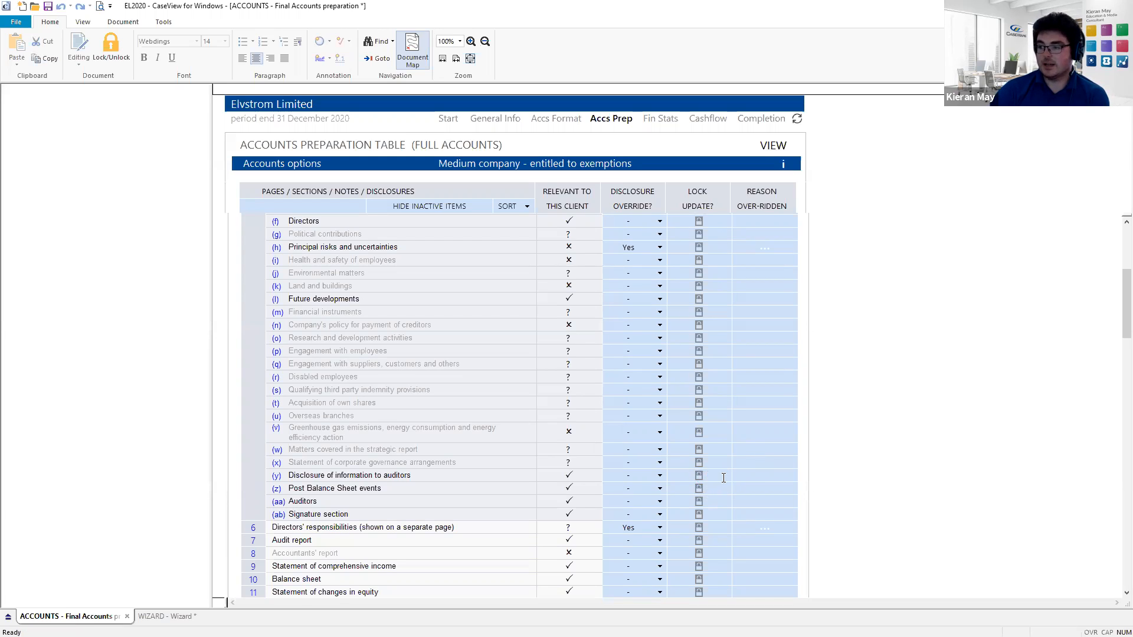
pyautogui.click(338, 475)
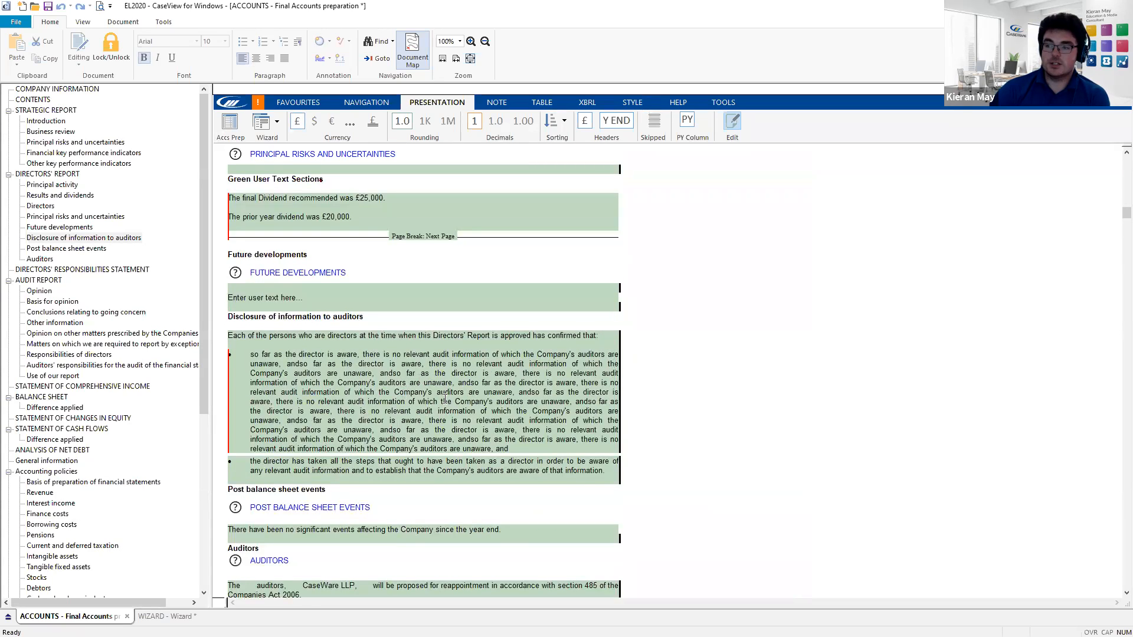
# - Put the insertion point in the repeated first auditor-disclosure bullet and switch to the Tools ribbon
pyautogui.click(264, 355)
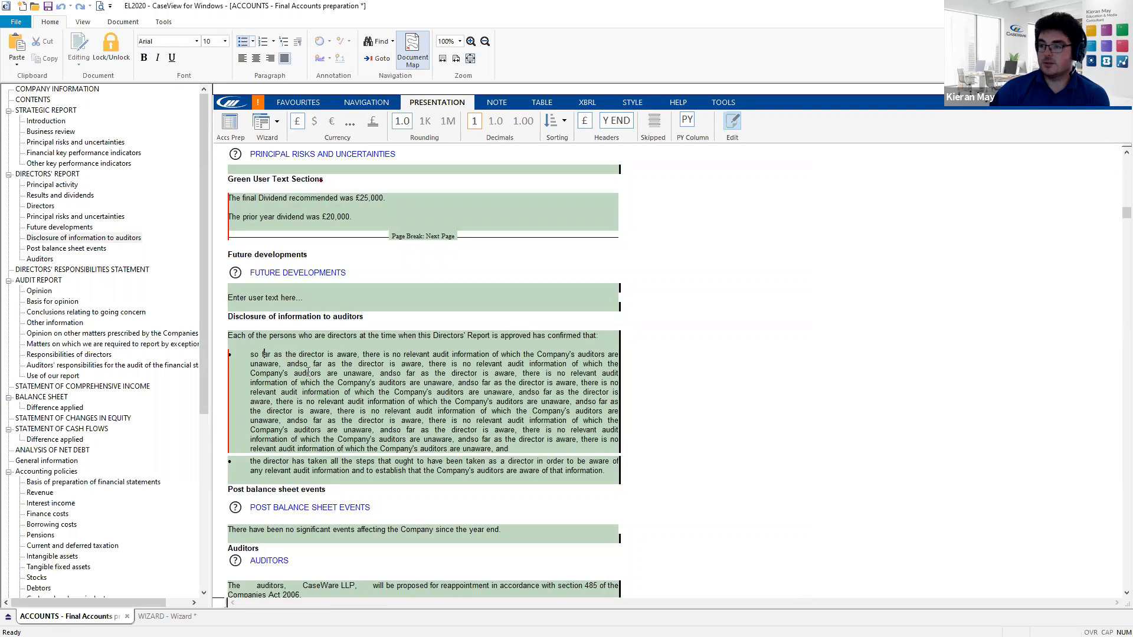
pyautogui.click(724, 104)
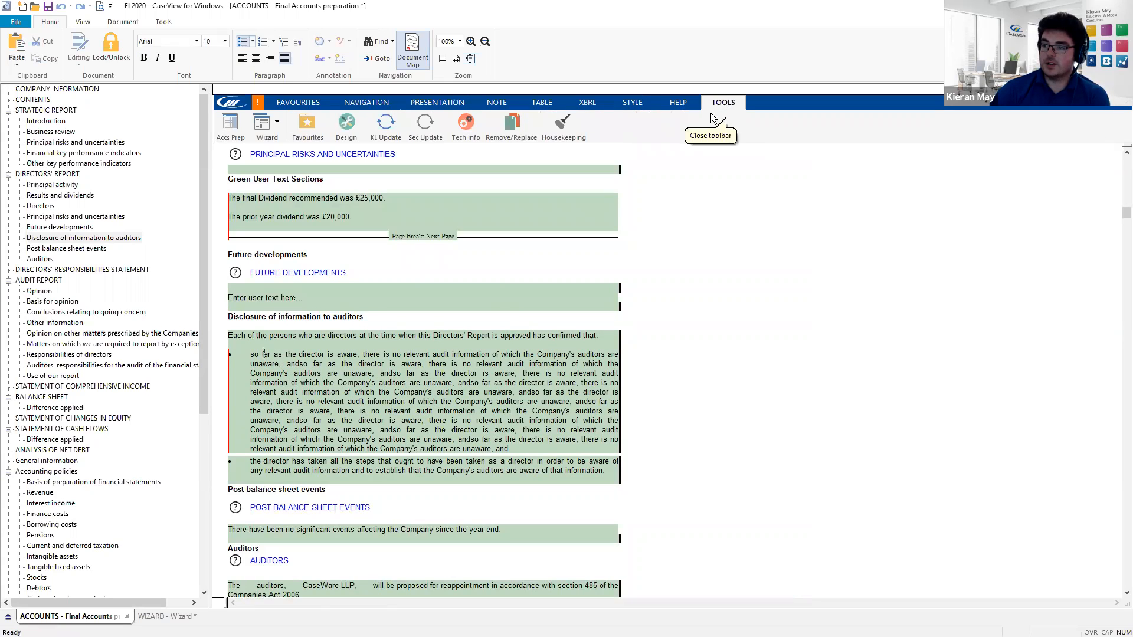
# - Run Sec Update to restore the auditors disclosure section from the knowledge library
pyautogui.click(427, 128)
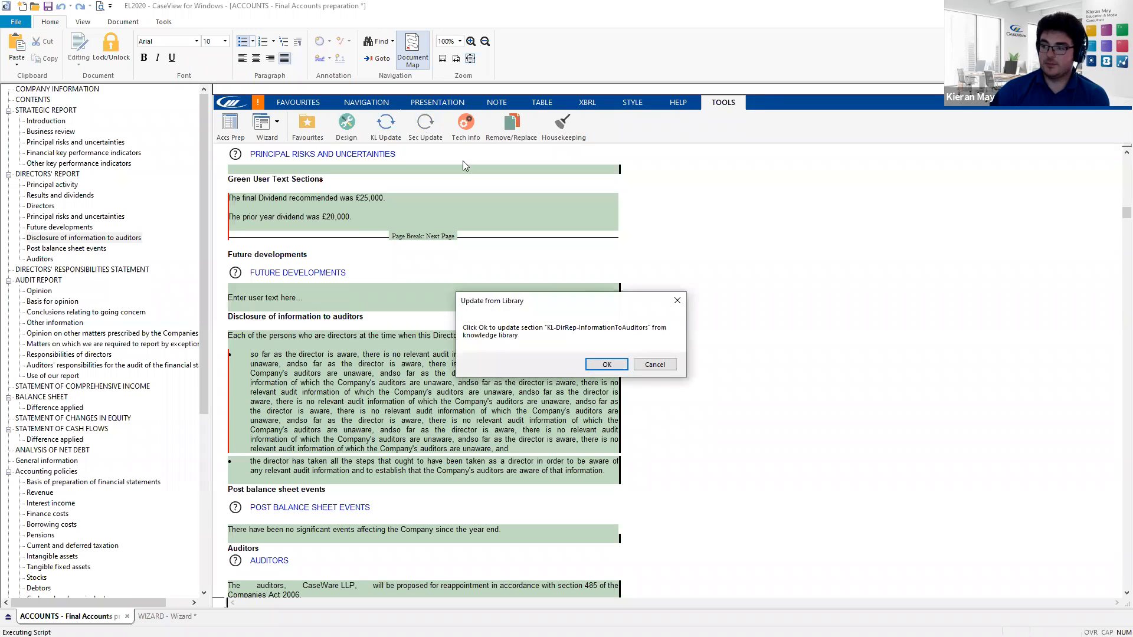
pyautogui.click(604, 364)
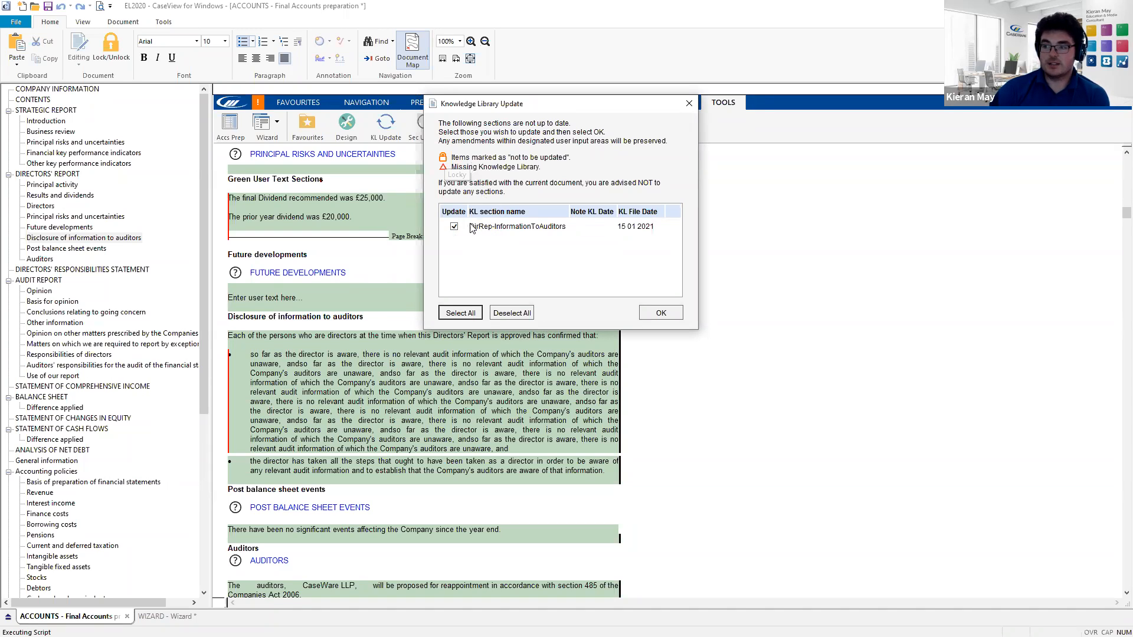
pyautogui.click(660, 314)
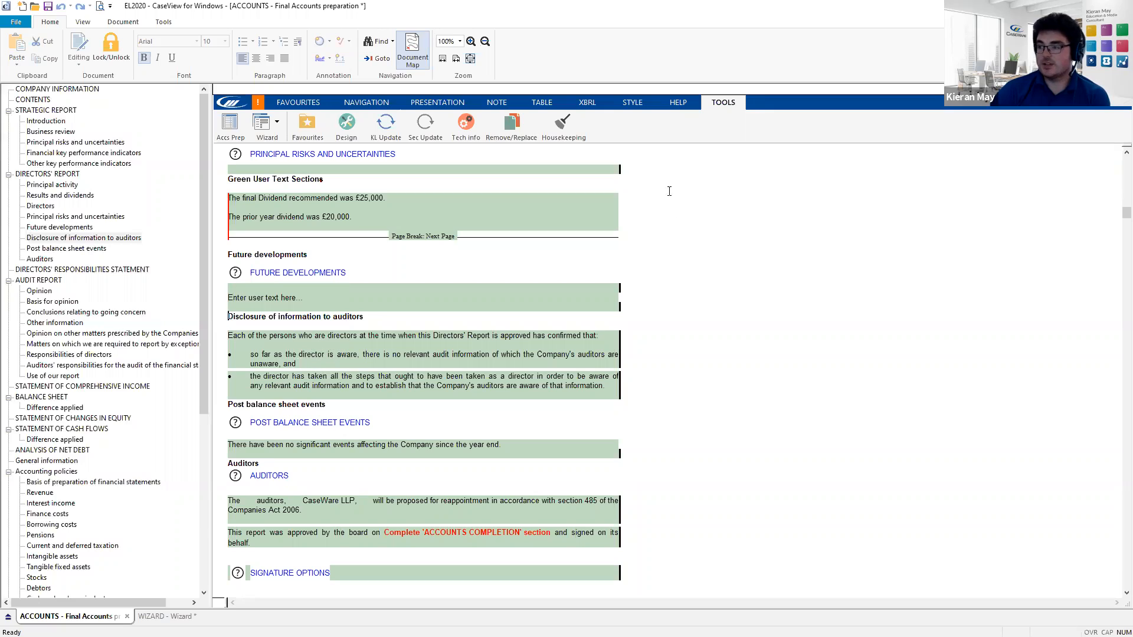
# - Switch off the Edit text facility from the Presentation ribbon
pyautogui.click(436, 101)
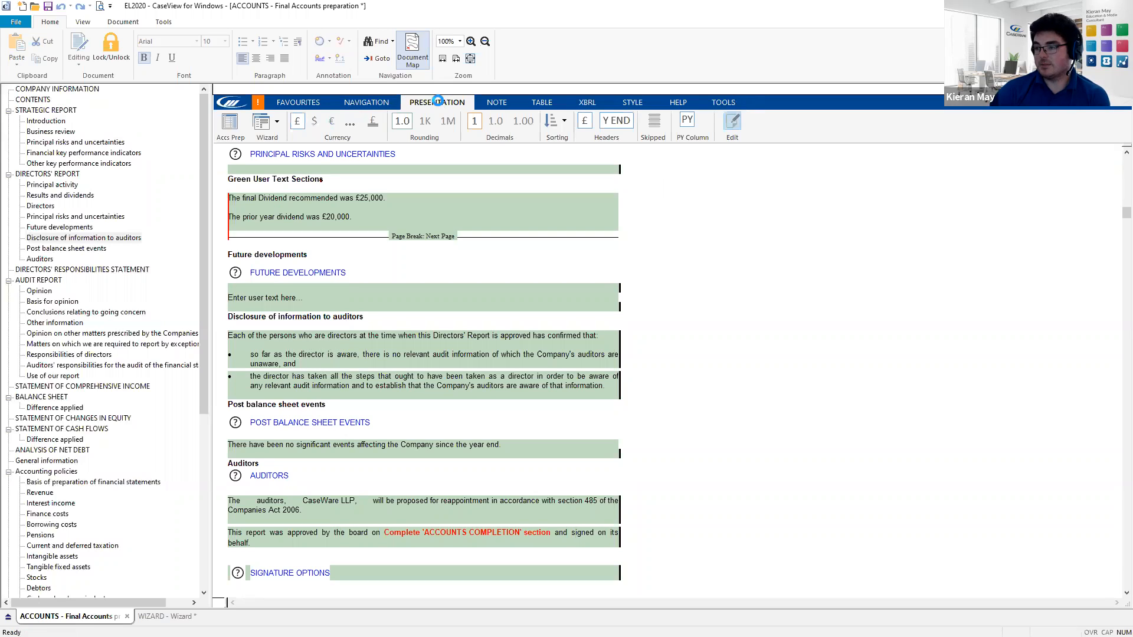
pyautogui.click(735, 125)
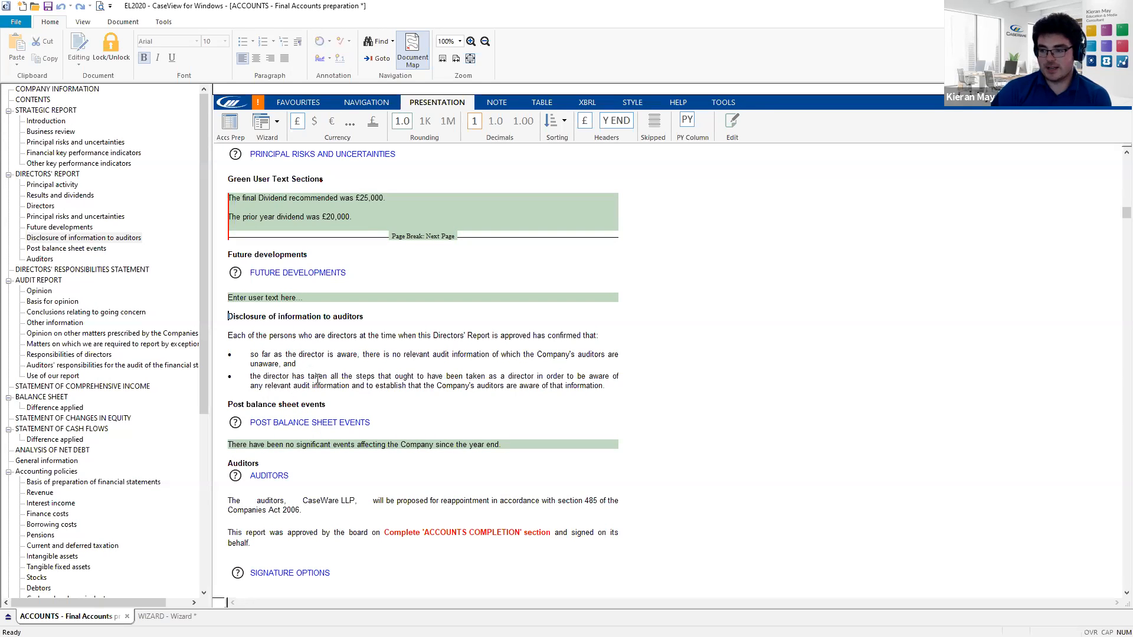
# - Unlock Enable Editing from the View ribbon by entering the editing password
pyautogui.click(83, 24)
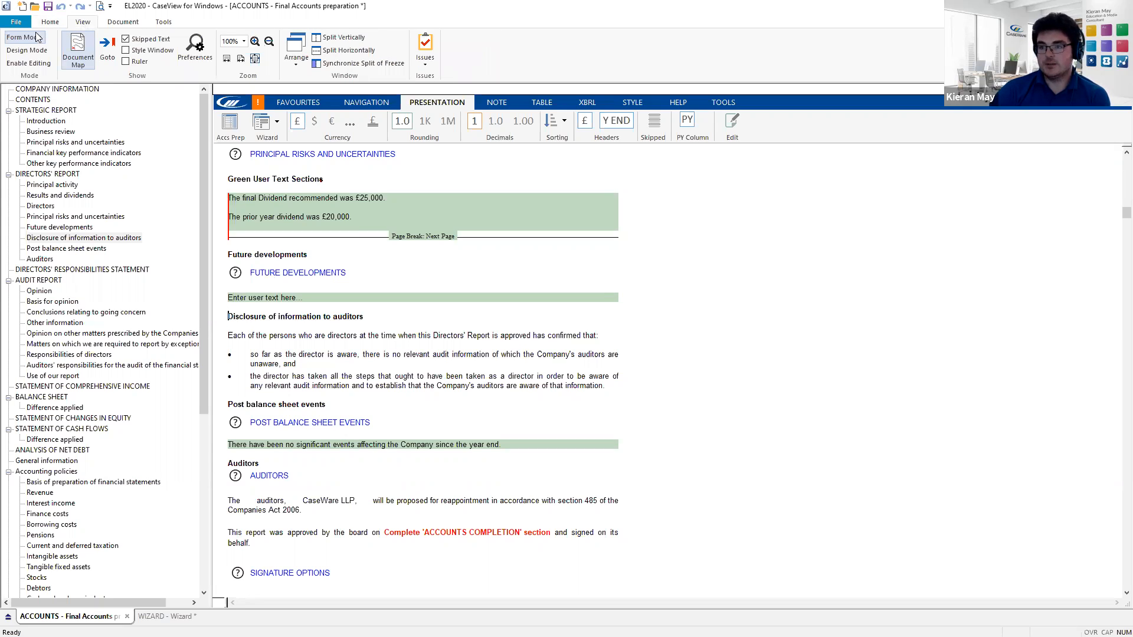
pyautogui.click(40, 63)
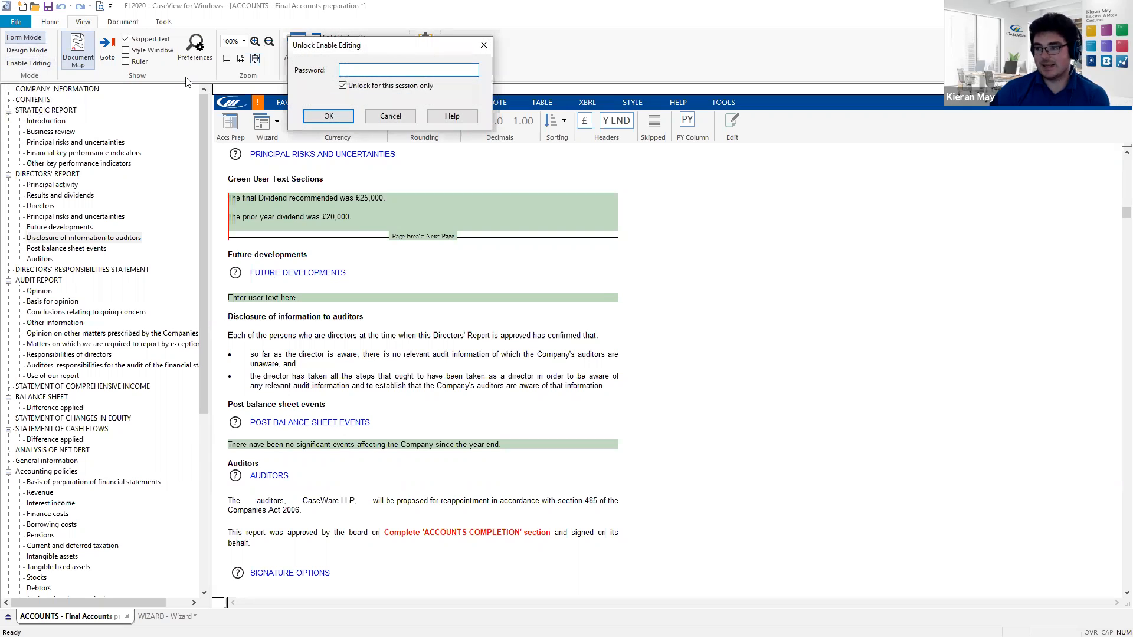
pyautogui.moveTo(352, 46); pyautogui.dragTo(377, 137)
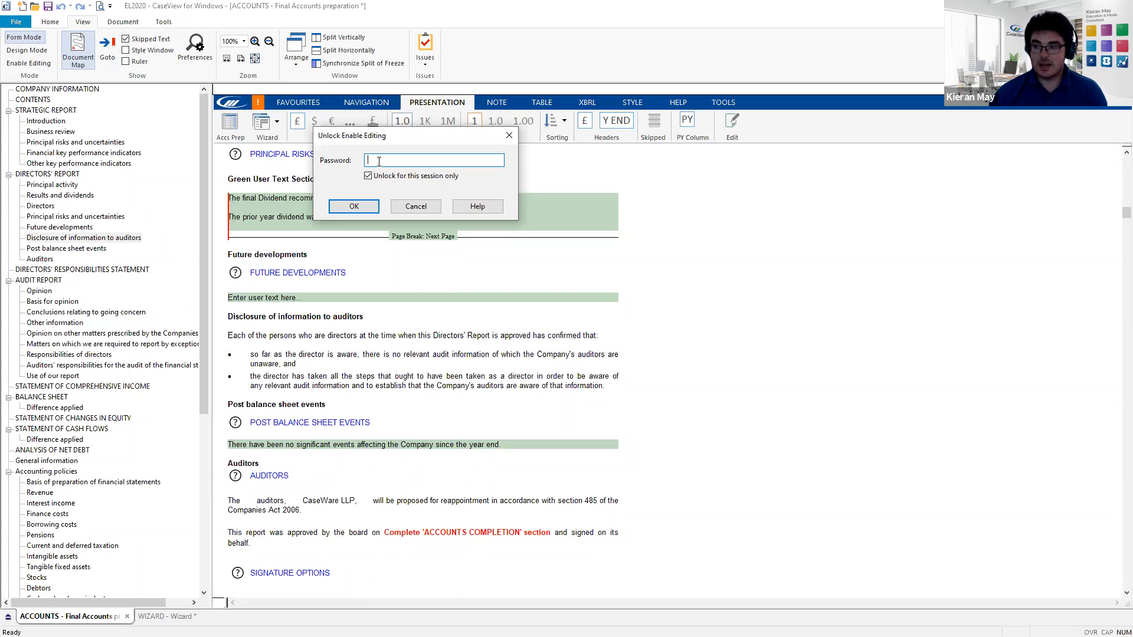
pyautogui.write('****')
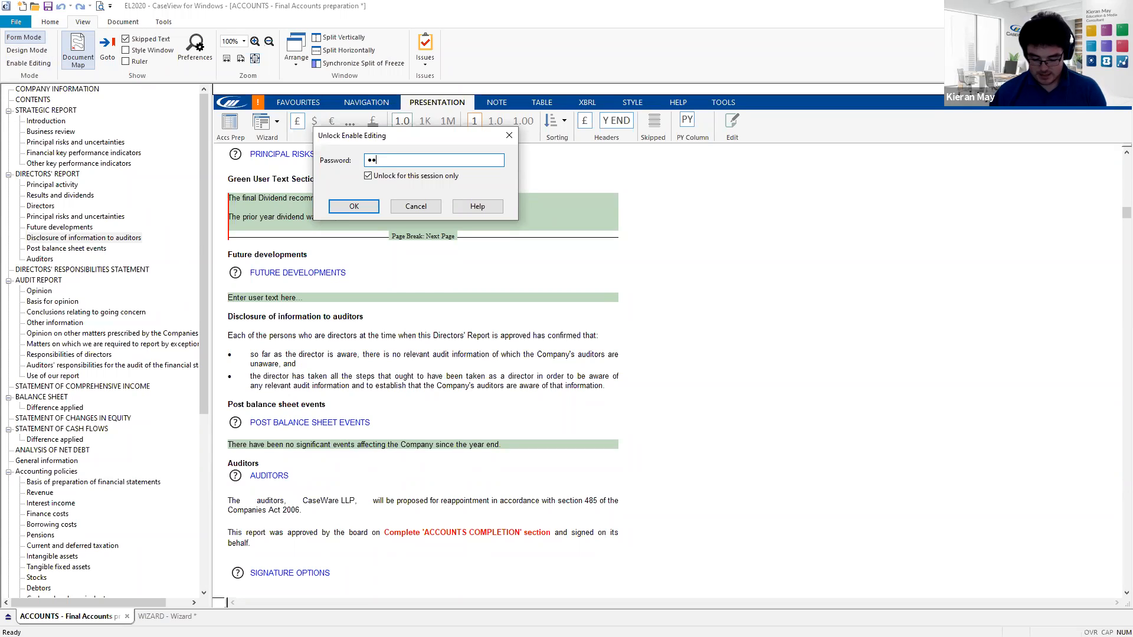
pyautogui.write('******')
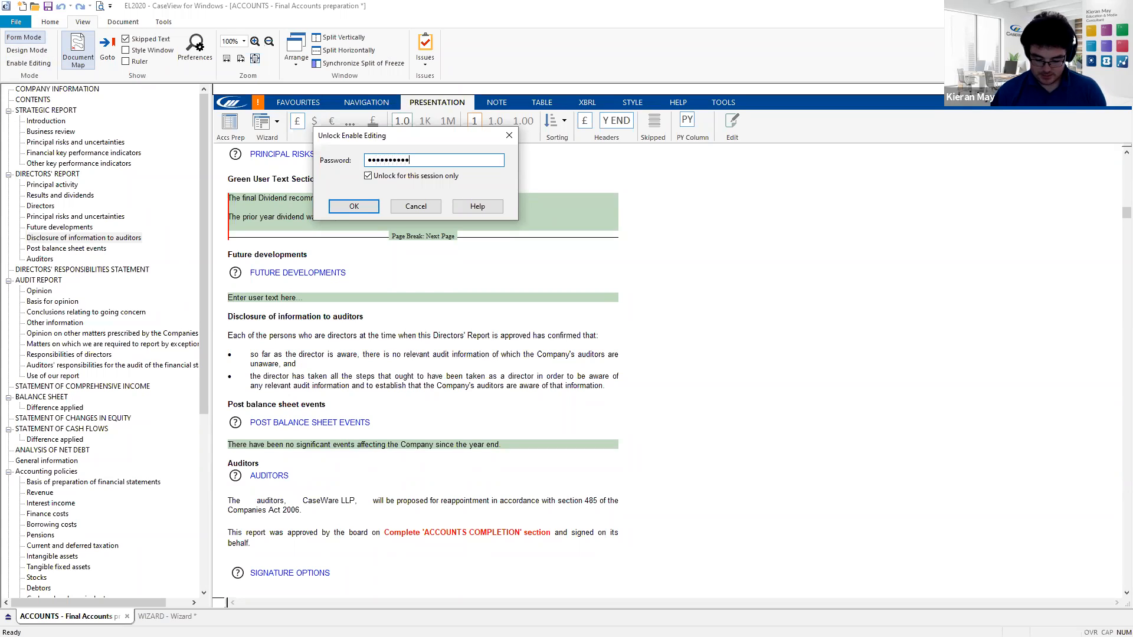
pyautogui.write('*')
pyautogui.press('Return')
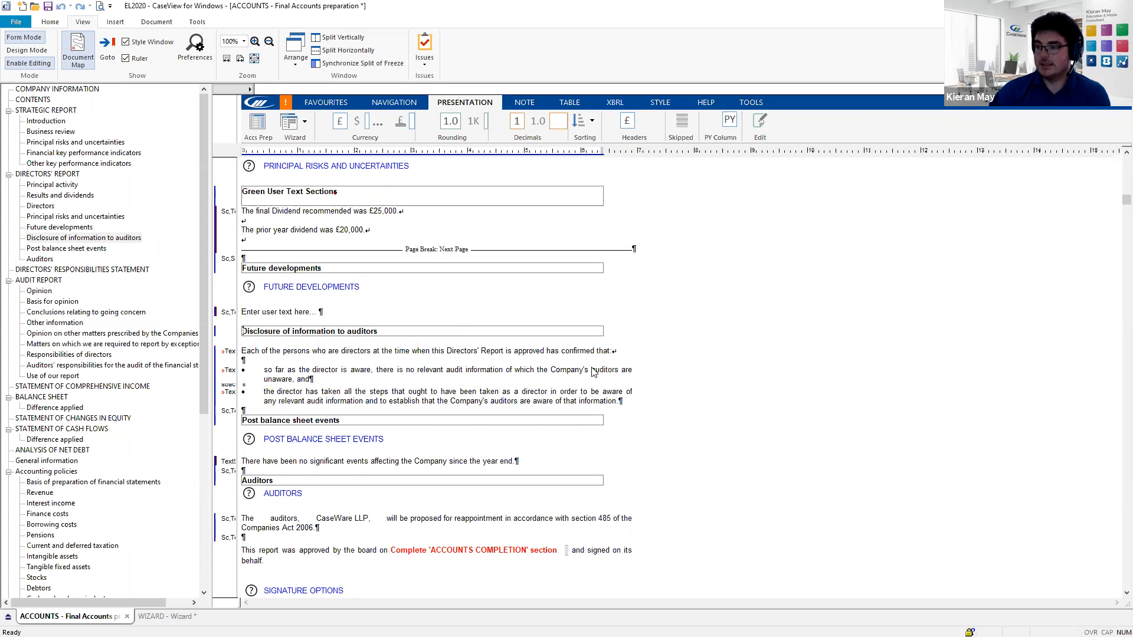
# - Add a full stop after £20,000 and insert empty unbulleted paragraphs below the second disclosure bullet
pyautogui.scroll(3, 395, 314)
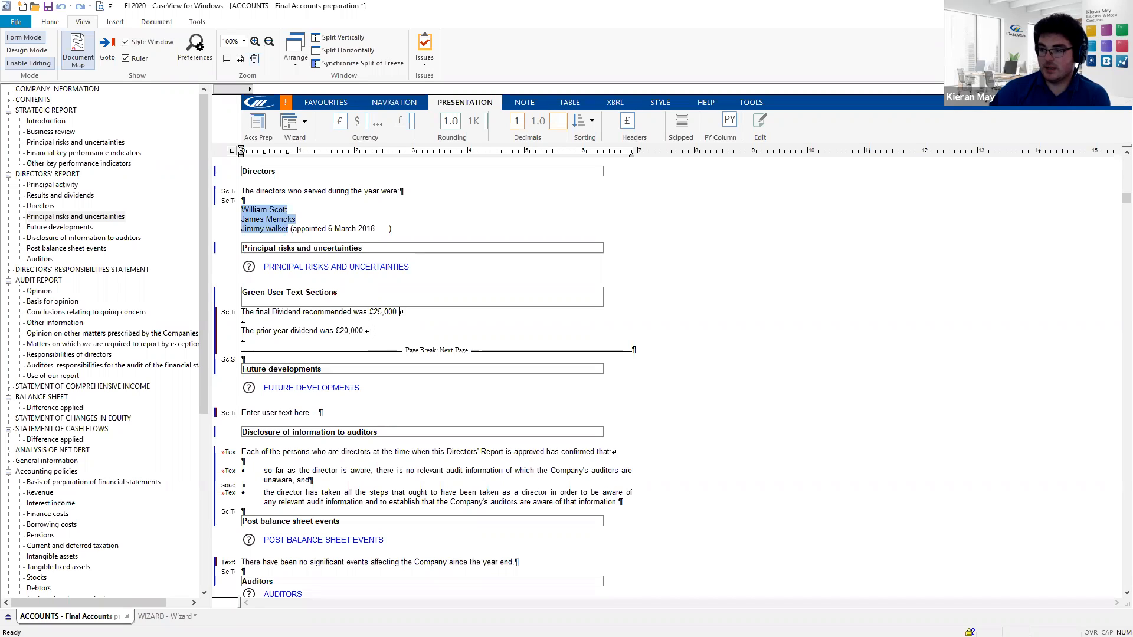
pyautogui.write('.')
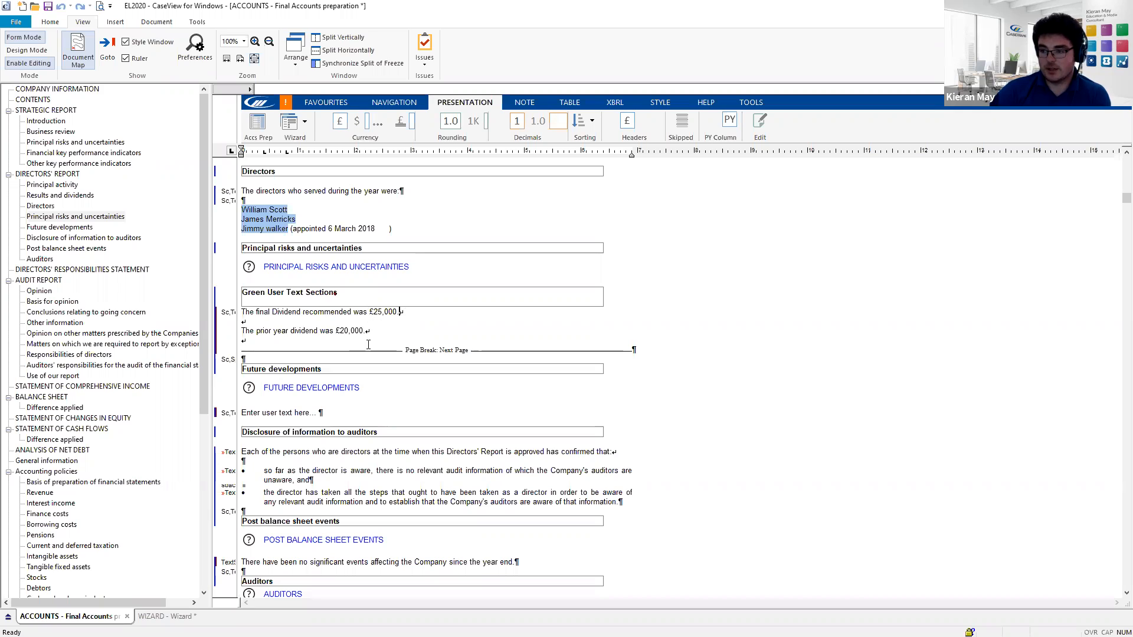
pyautogui.scroll(-1, 430, 335)
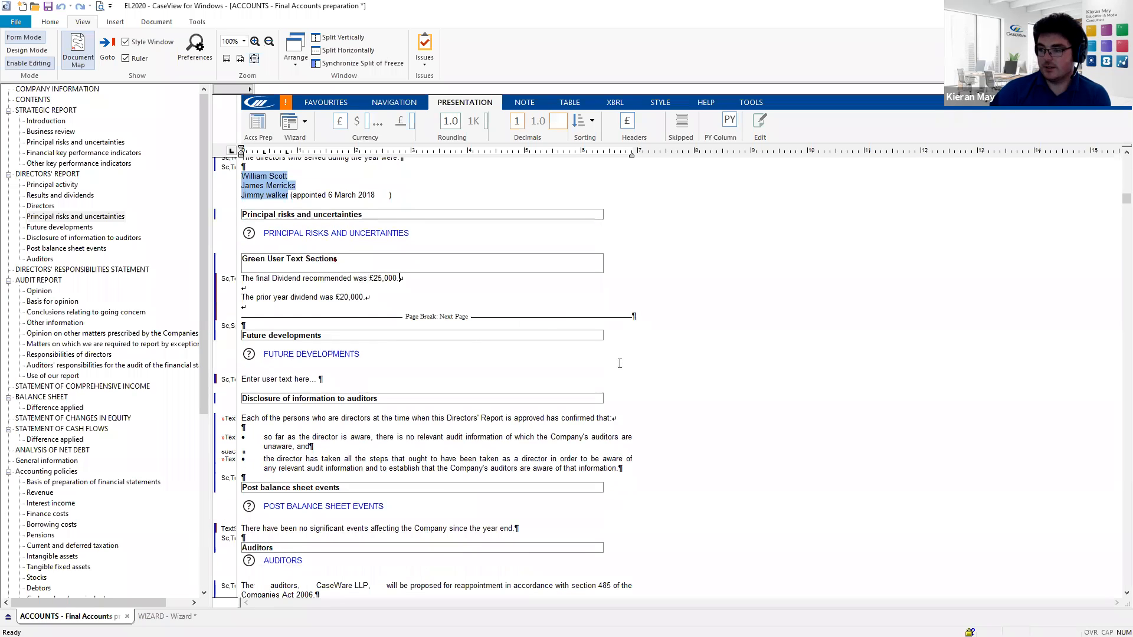
pyautogui.scroll(-2, 620, 363)
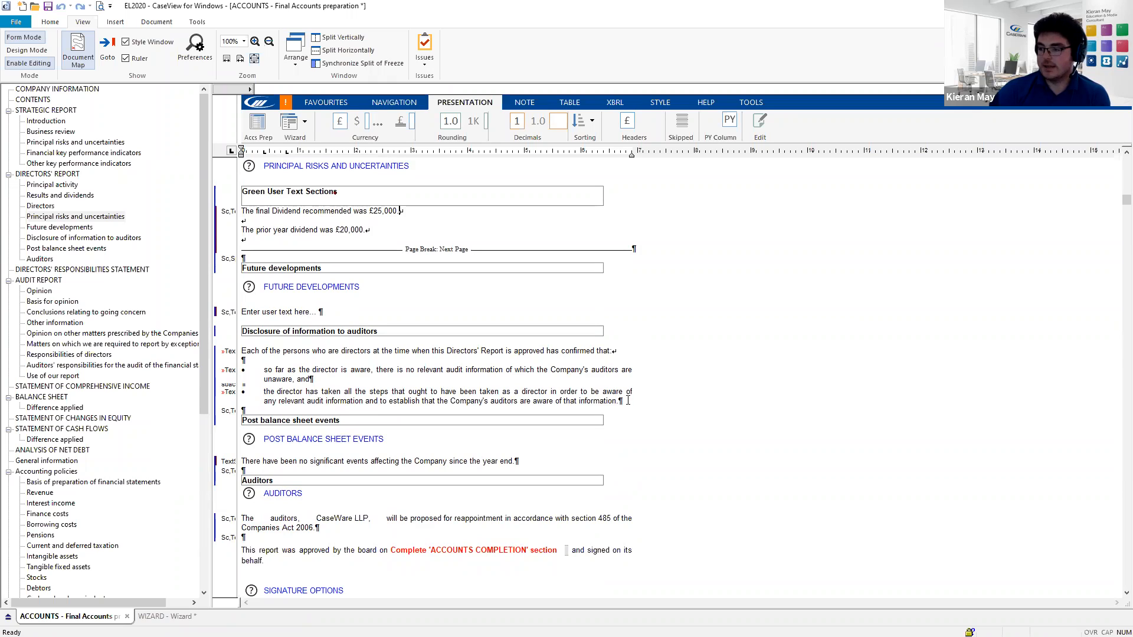
pyautogui.click(623, 402)
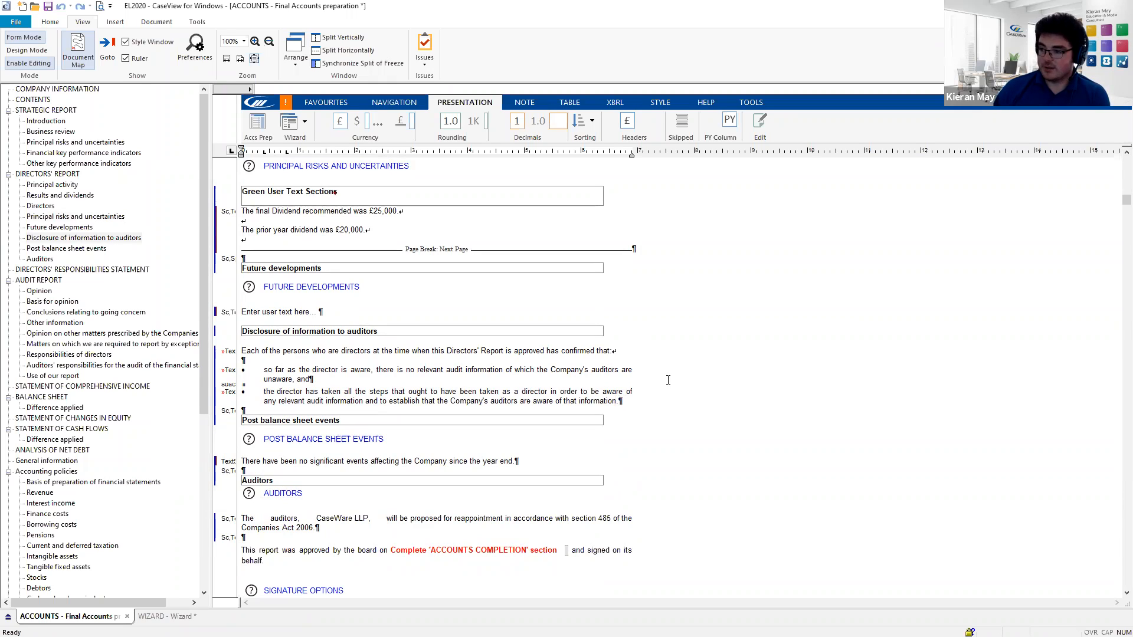
pyautogui.press('Return')
pyautogui.press('Return')
pyautogui.press('Return')
pyautogui.press('Return')
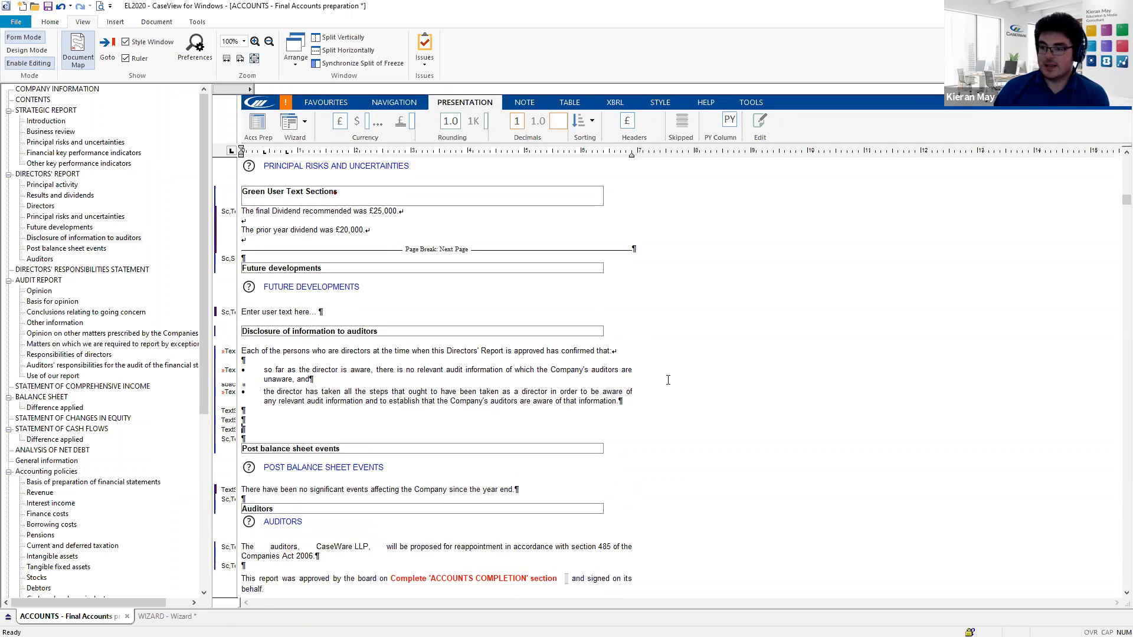
pyautogui.press('Return')
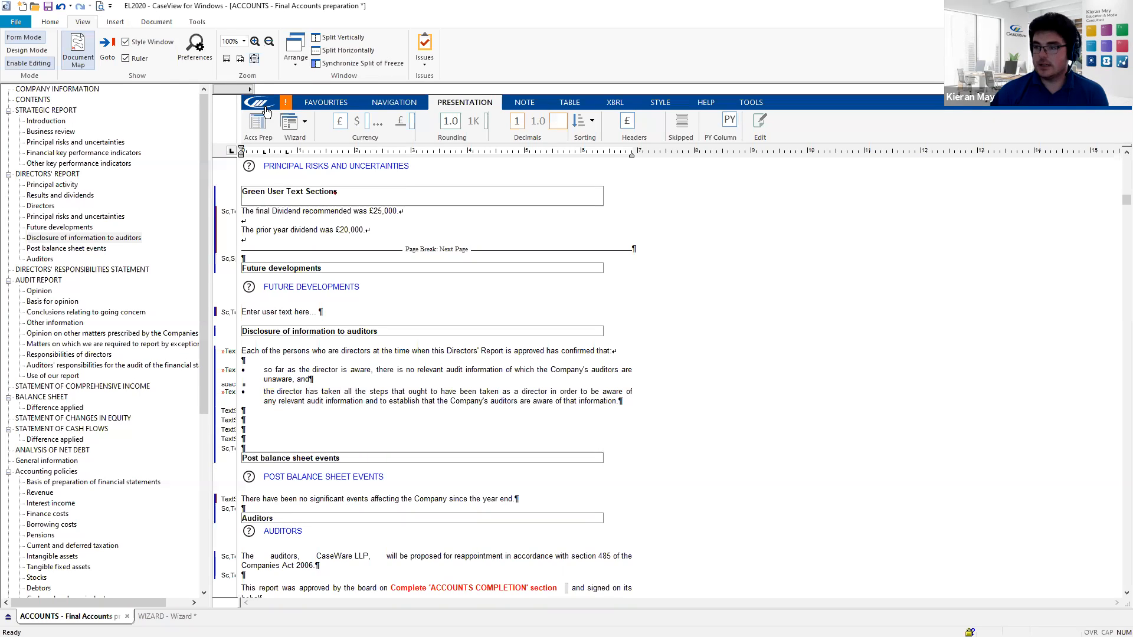
# - Add an Extra report section and rename its heading to 'Word Object'
pyautogui.click(528, 103)
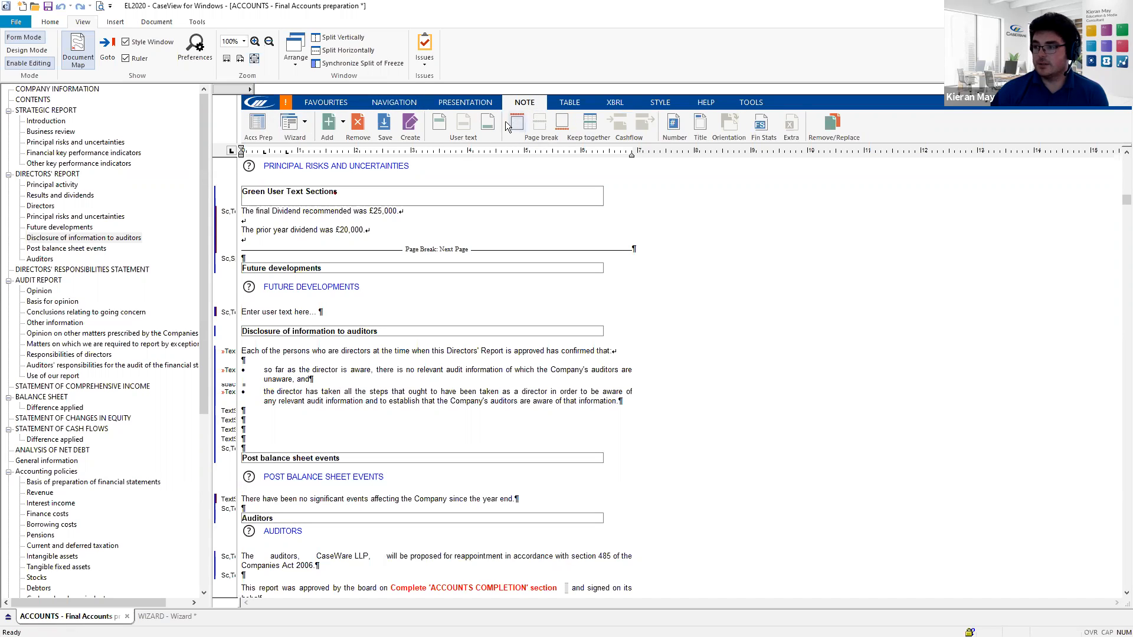
pyautogui.click(343, 123)
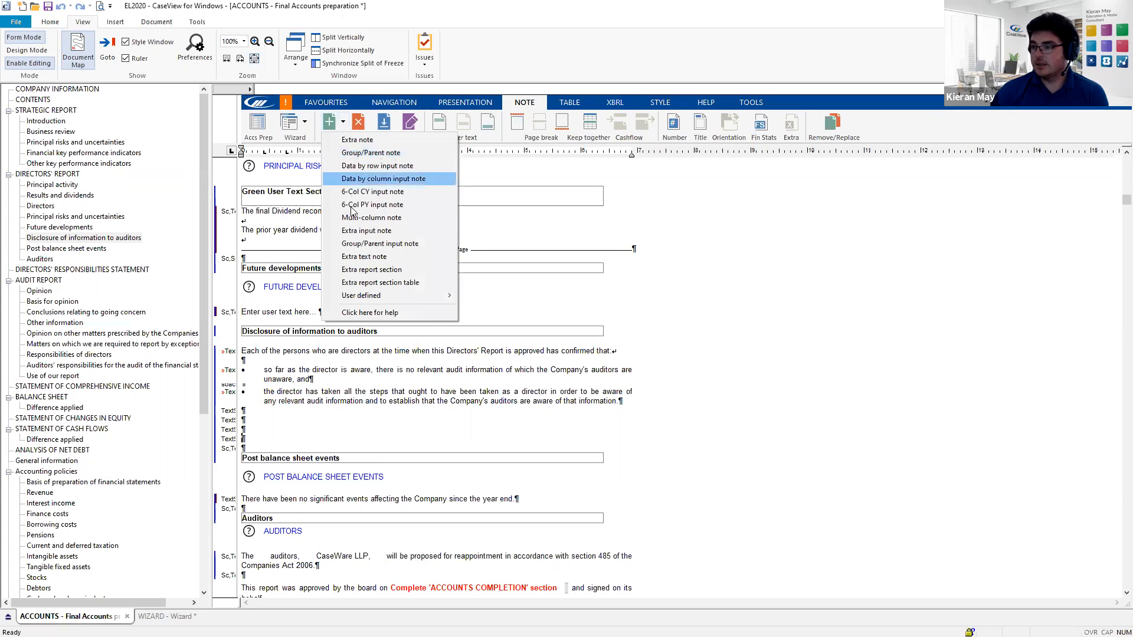
pyautogui.click(386, 269)
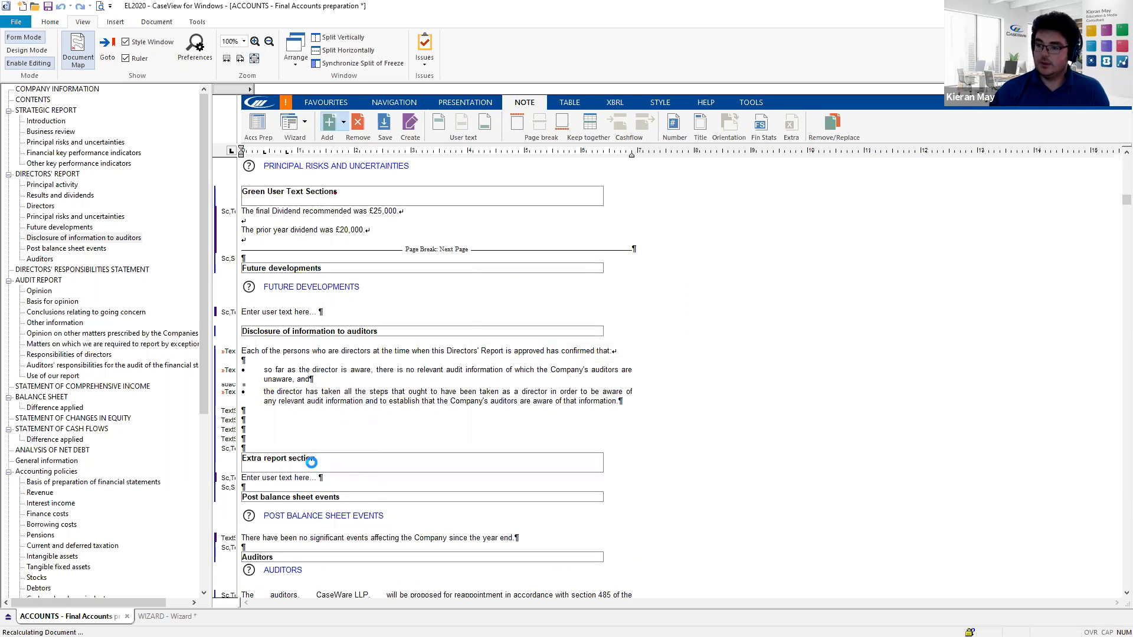
pyautogui.click(306, 458)
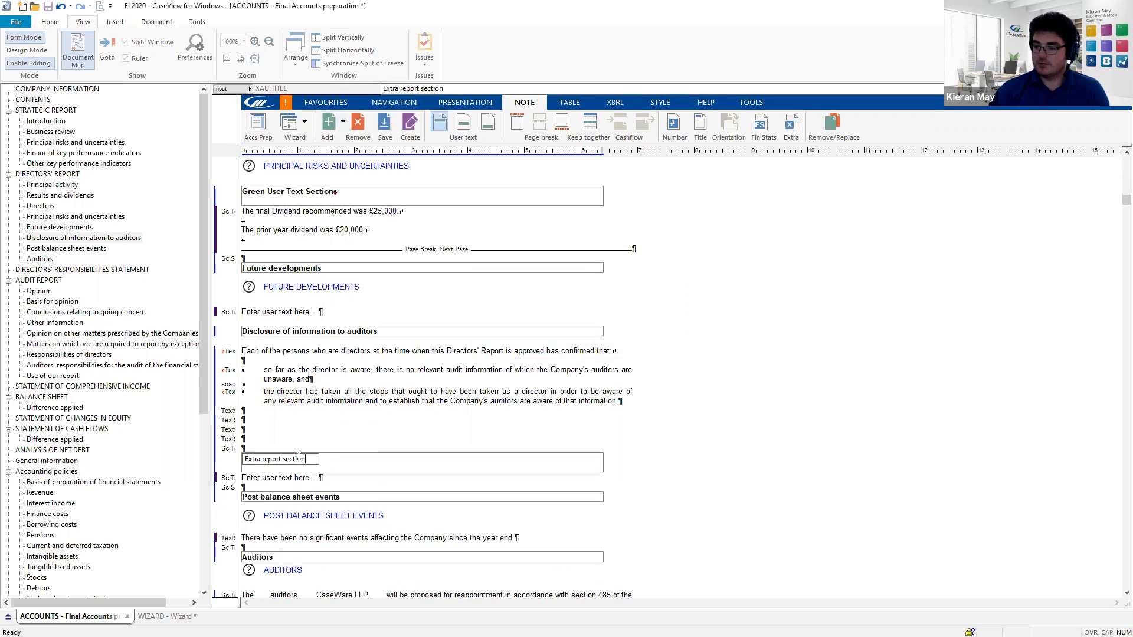
pyautogui.moveTo(298, 459); pyautogui.dragTo(224, 460)
pyautogui.write('Word Object')
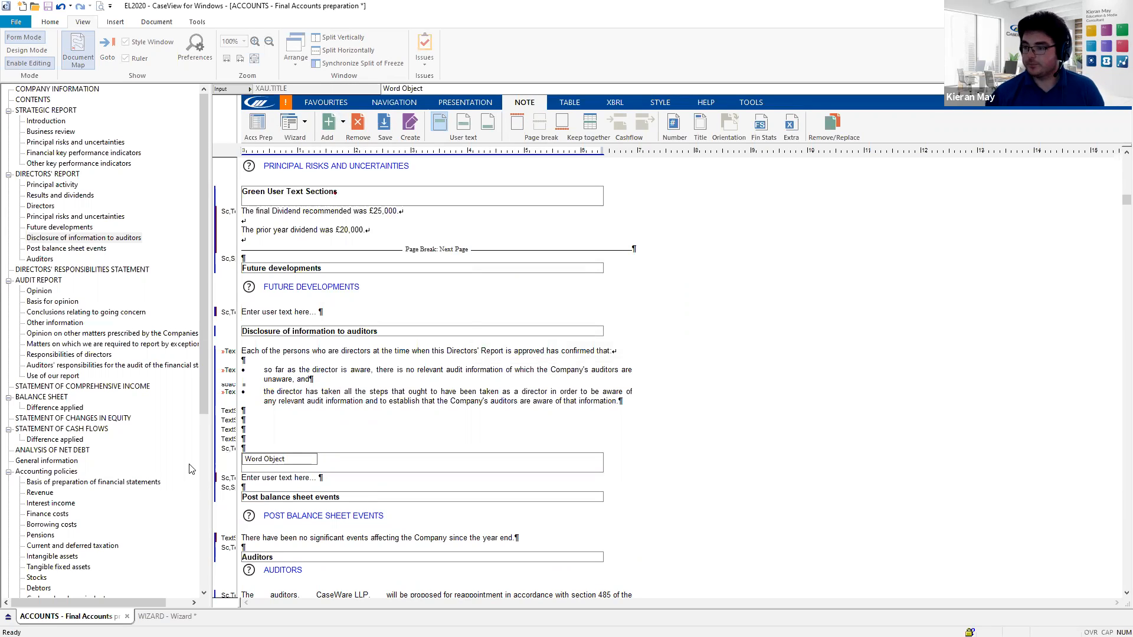
pyautogui.press('Return')
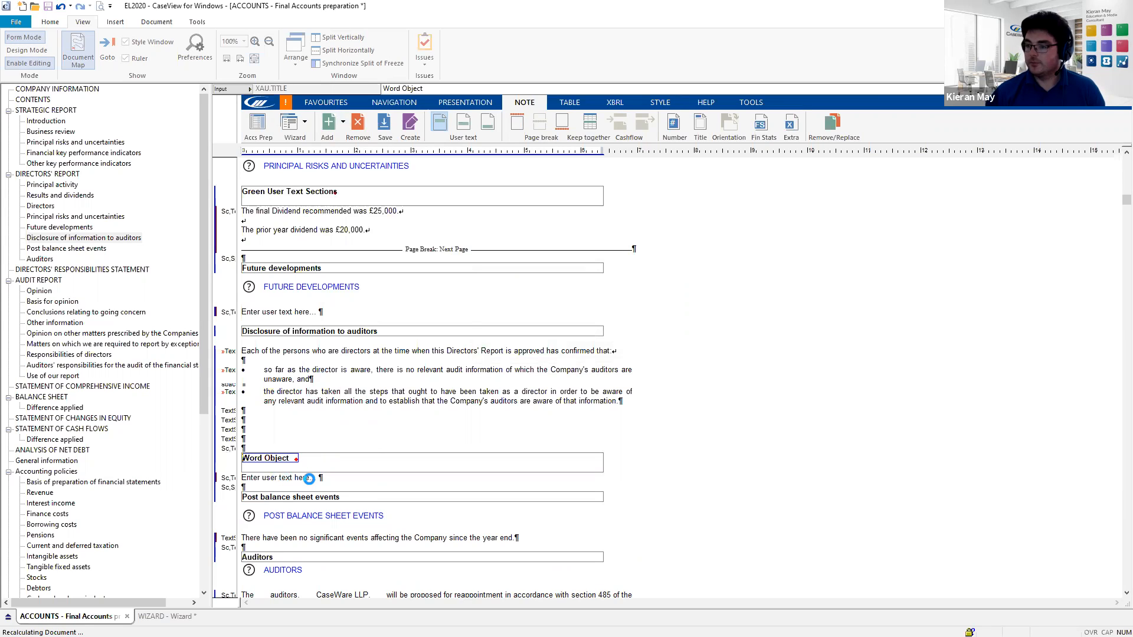
# - Delete the placeholder user text from the new Word Object section
pyautogui.moveTo(317, 478); pyautogui.dragTo(241, 478)
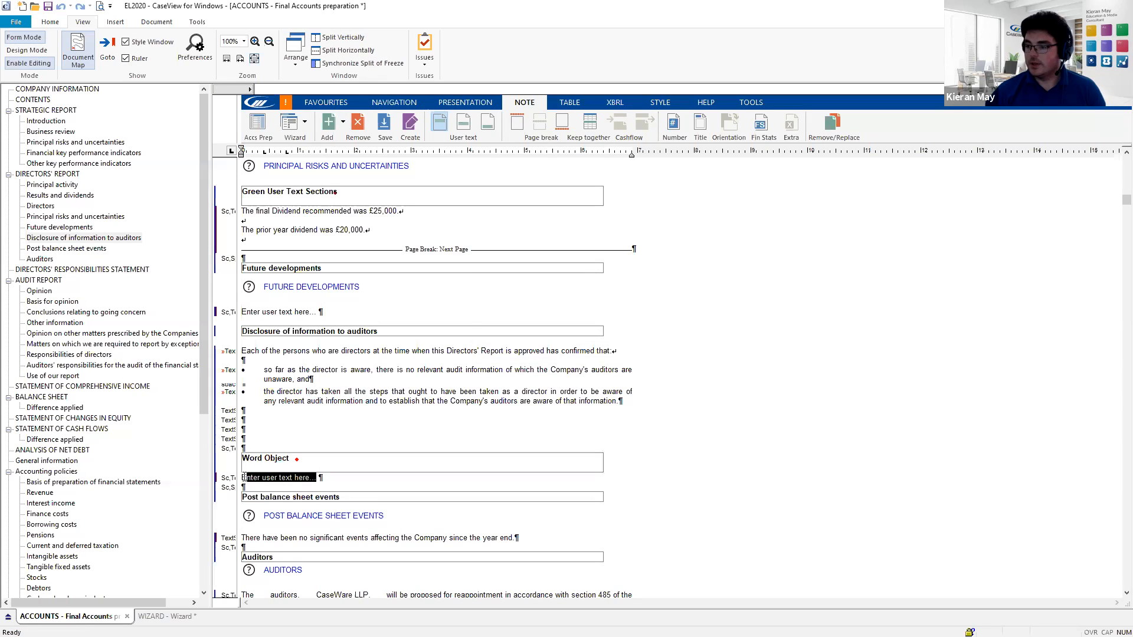
pyautogui.press('BackSpace')
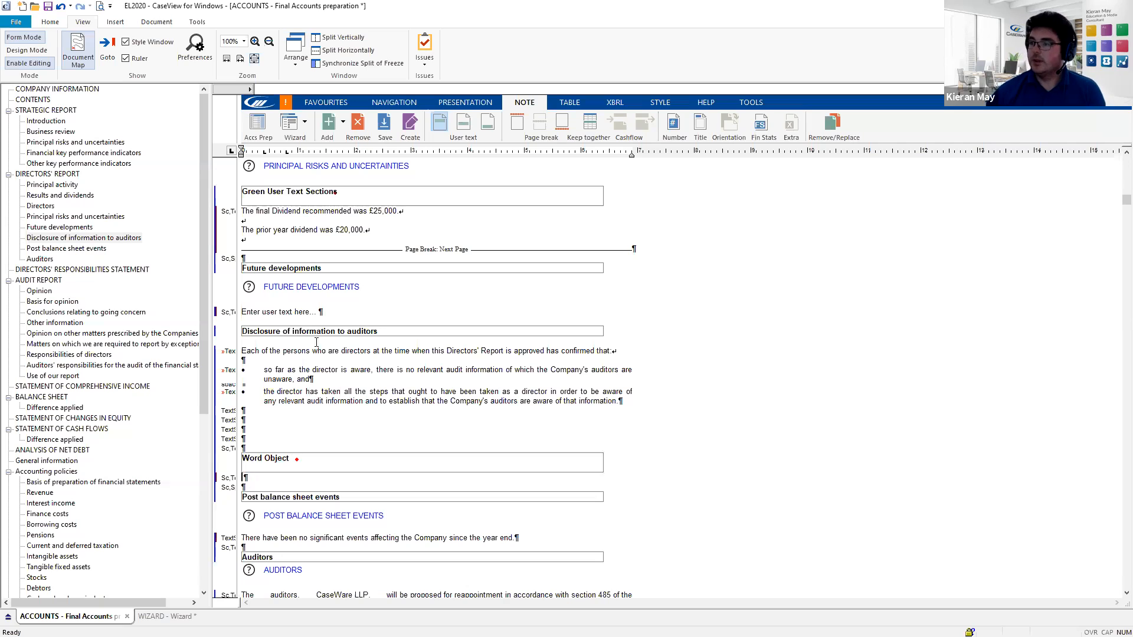
pyautogui.click(117, 24)
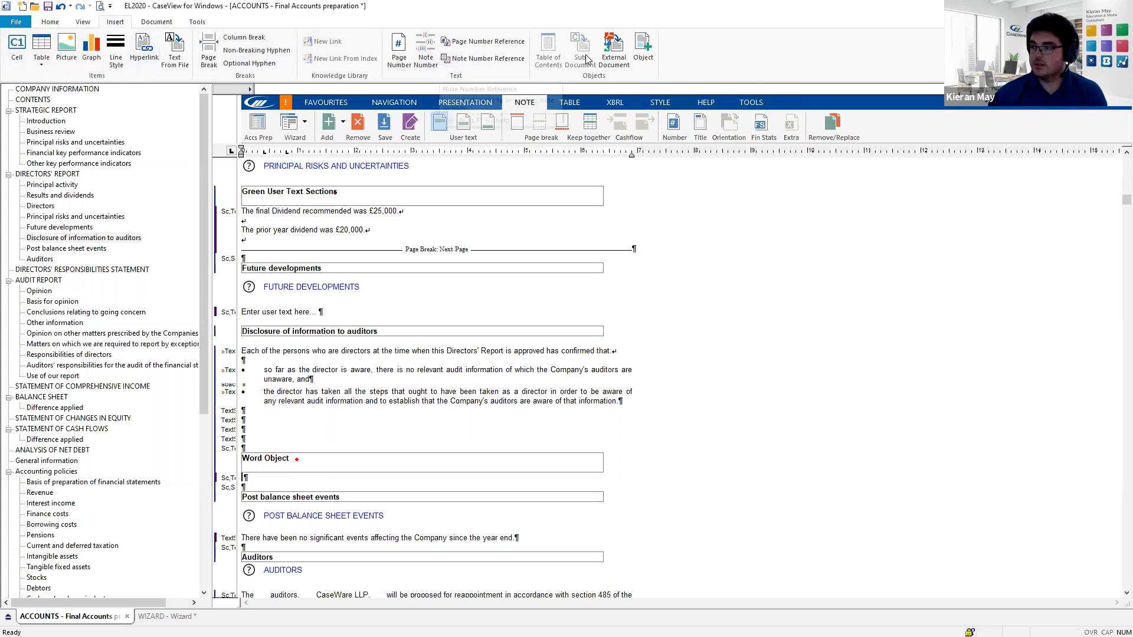
# - Start inserting an object from a file and browse to the Documents\Webinar folder
pyautogui.click(648, 61)
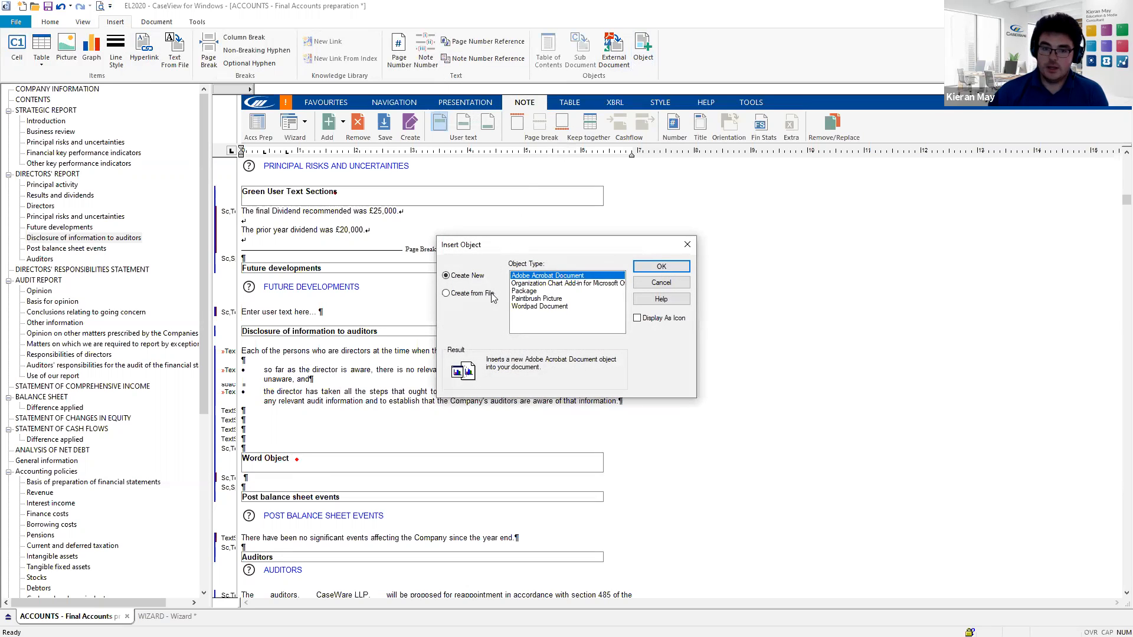
pyautogui.click(446, 294)
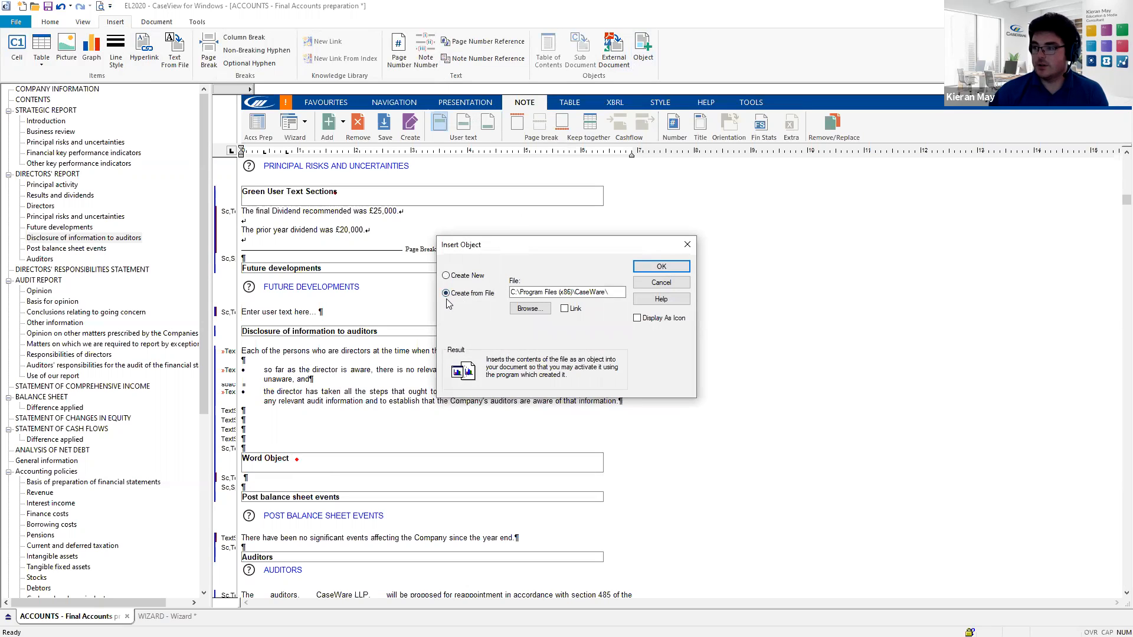
pyautogui.click(538, 313)
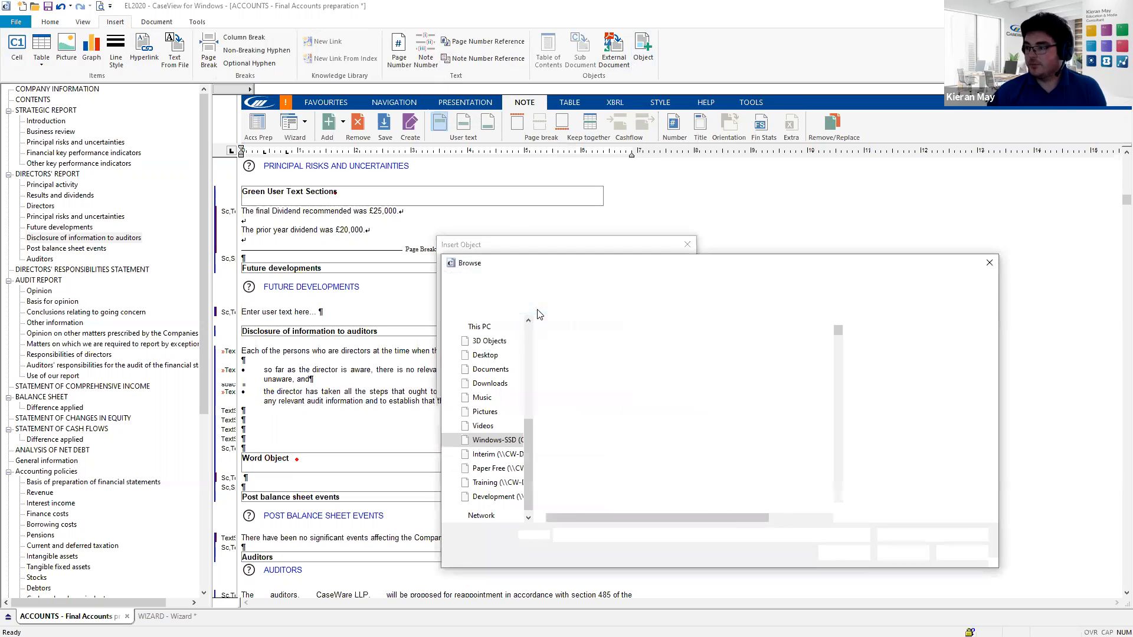
pyautogui.click(486, 370)
pyautogui.scroll(-5, 578, 384)
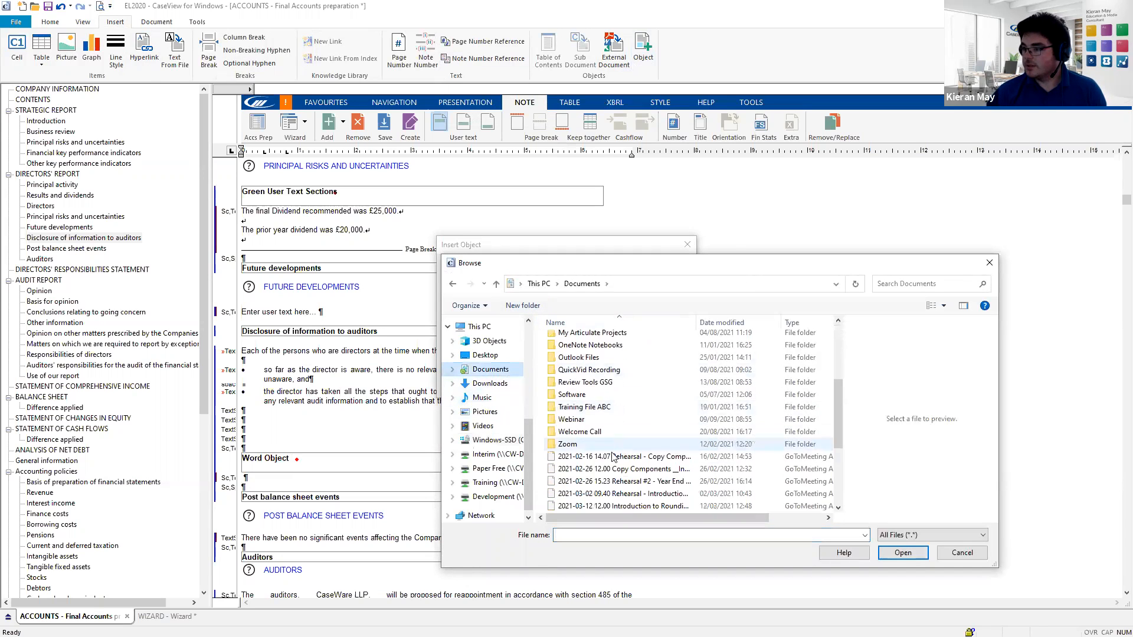
pyautogui.scroll(1, 577, 381)
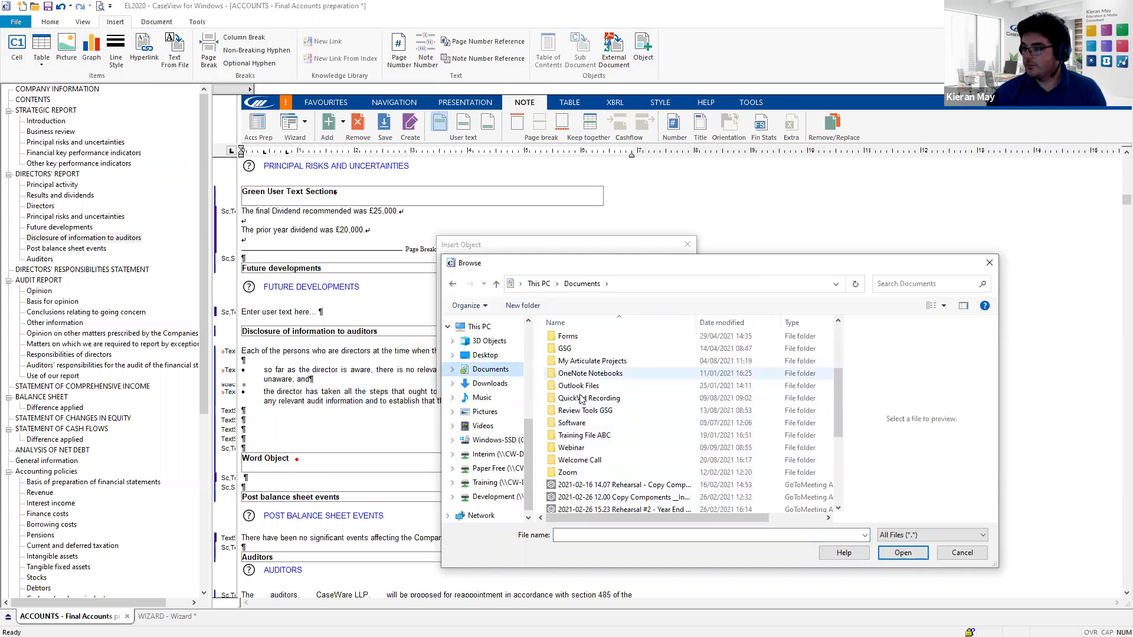
pyautogui.doubleClick(579, 447)
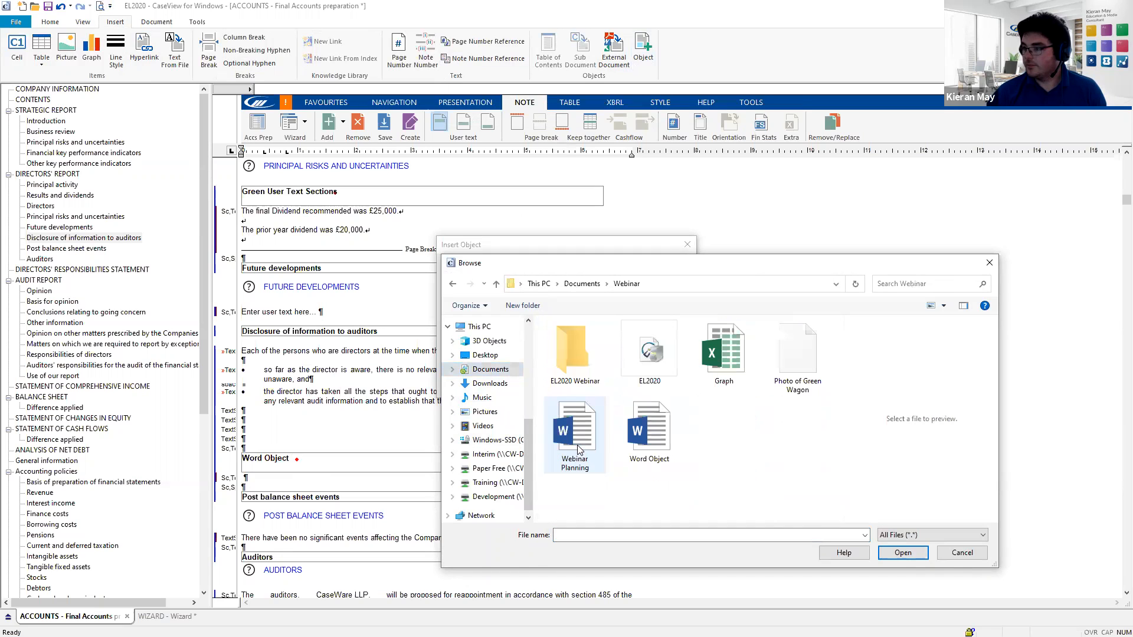
# - Embed the 'Word Object' document under the heading and select the embedded object
pyautogui.click(660, 443)
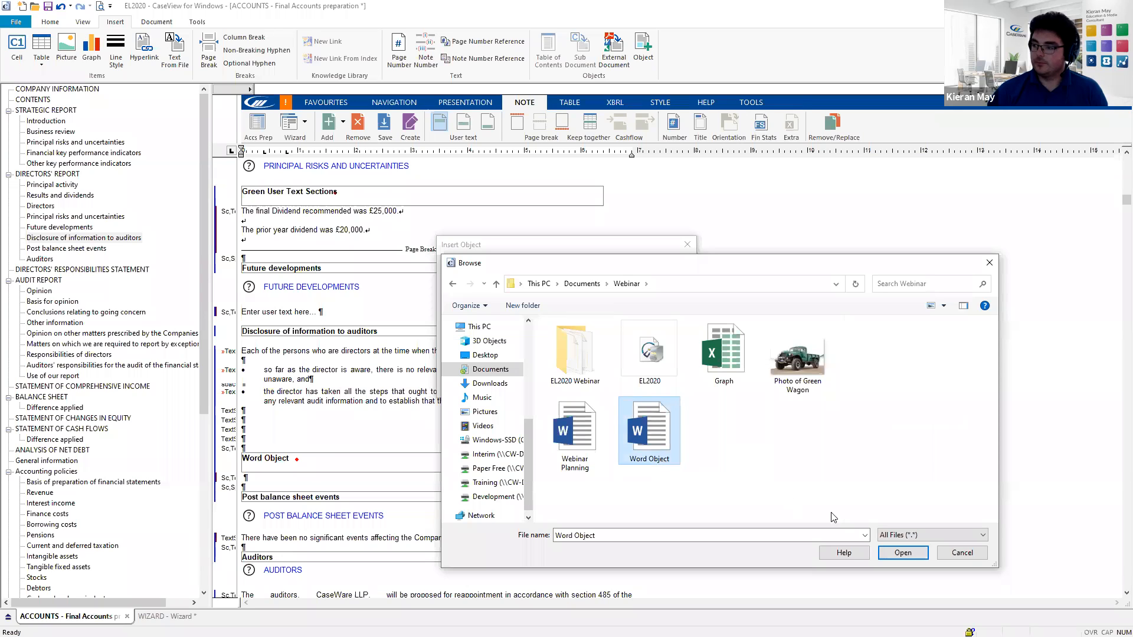
pyautogui.click(901, 557)
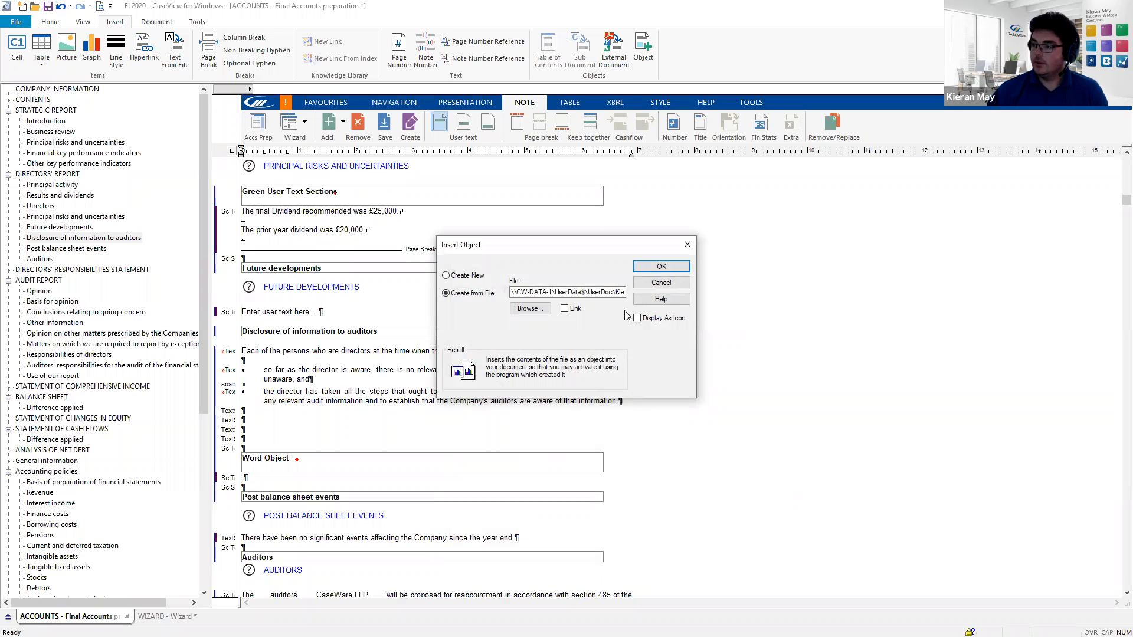
pyautogui.click(654, 270)
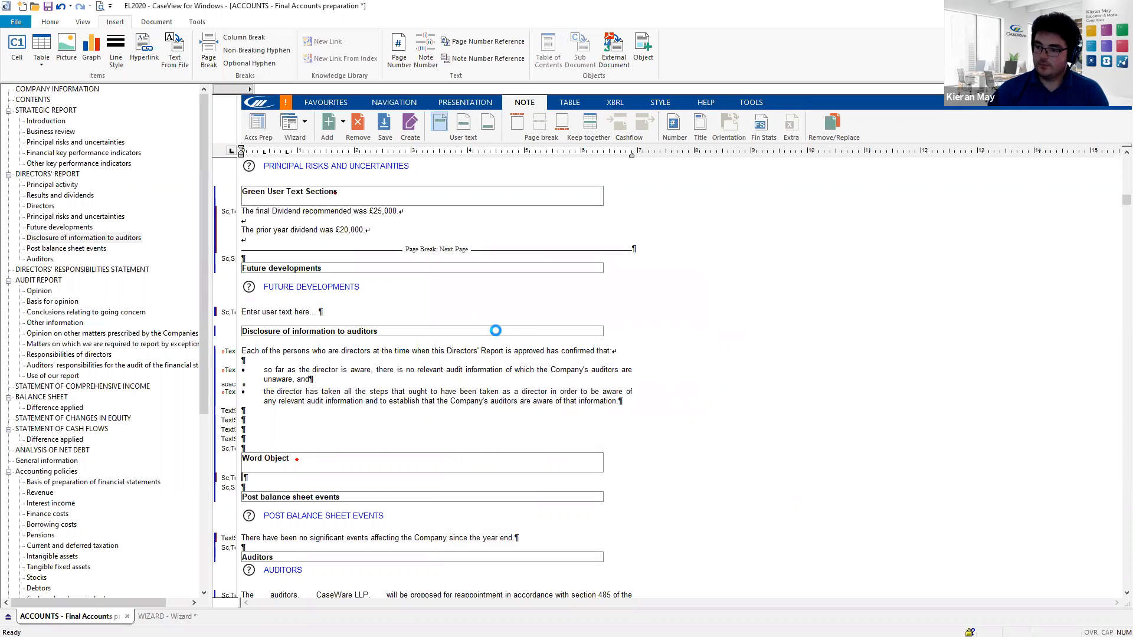
pyautogui.scroll(-1, 335, 361)
pyautogui.scroll(-3, 341, 358)
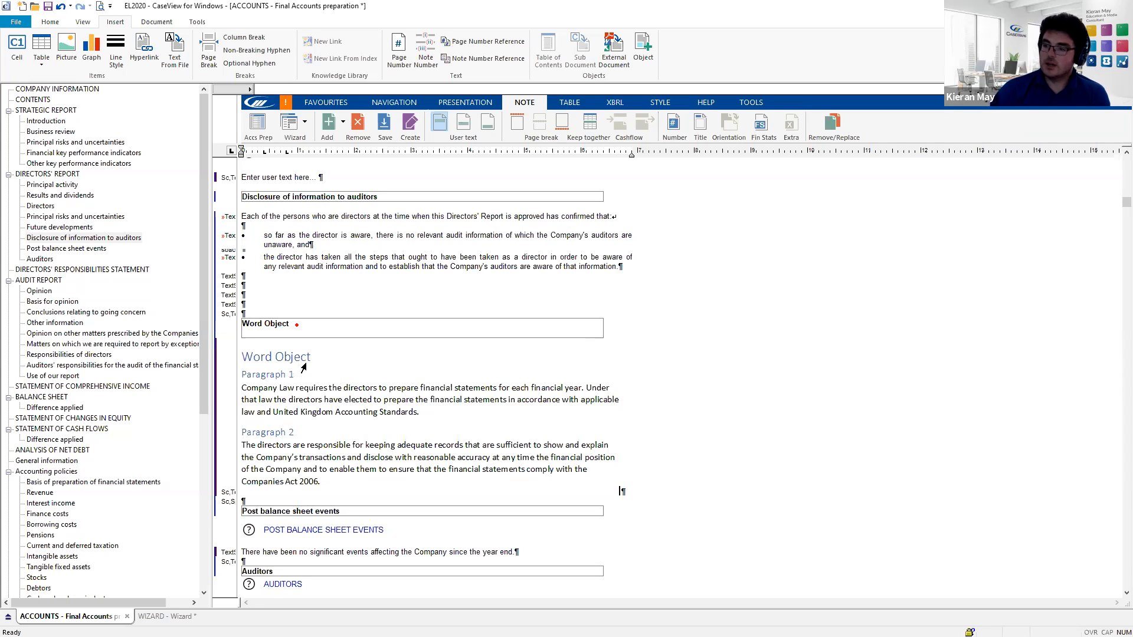
pyautogui.click(315, 354)
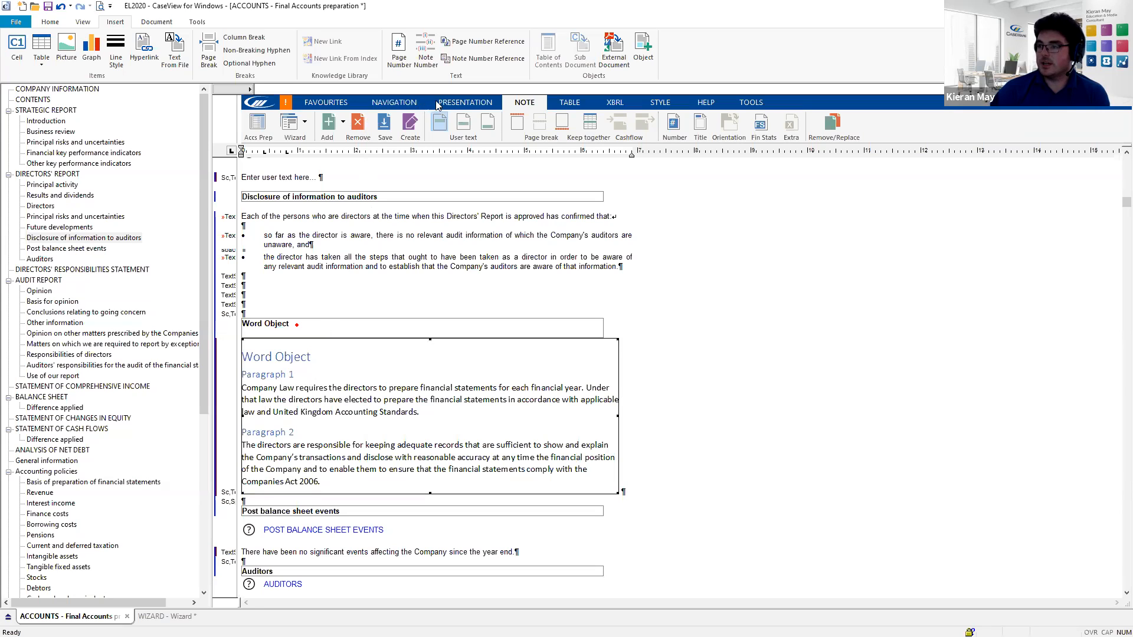
# - Add an extra report section and title it 'Profit for the year'
pyautogui.click(341, 129)
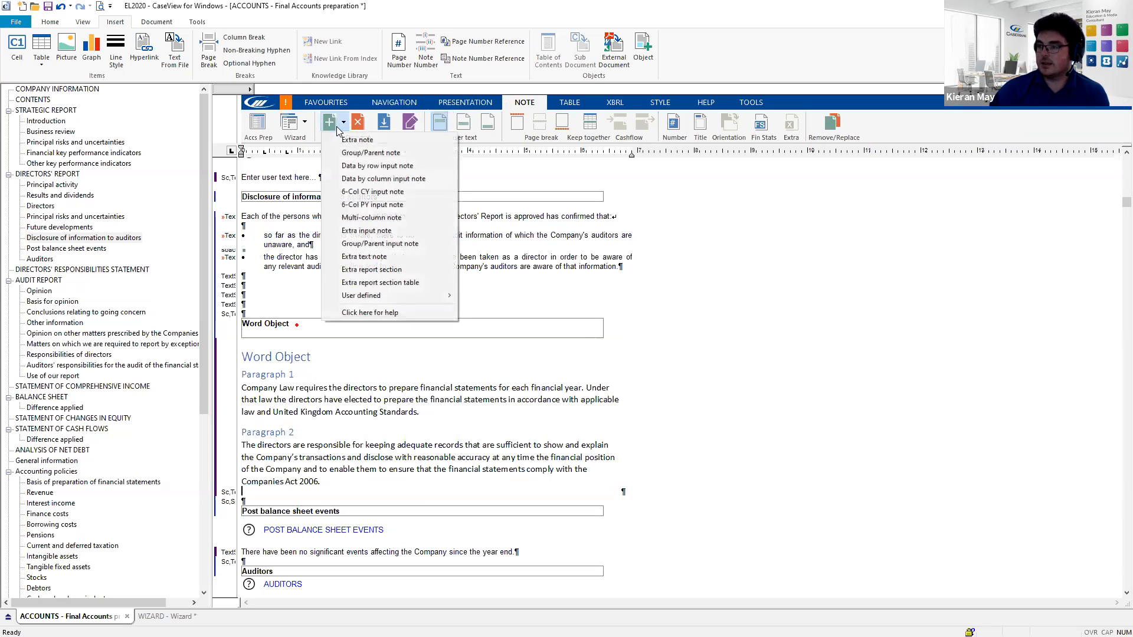
pyautogui.click(377, 269)
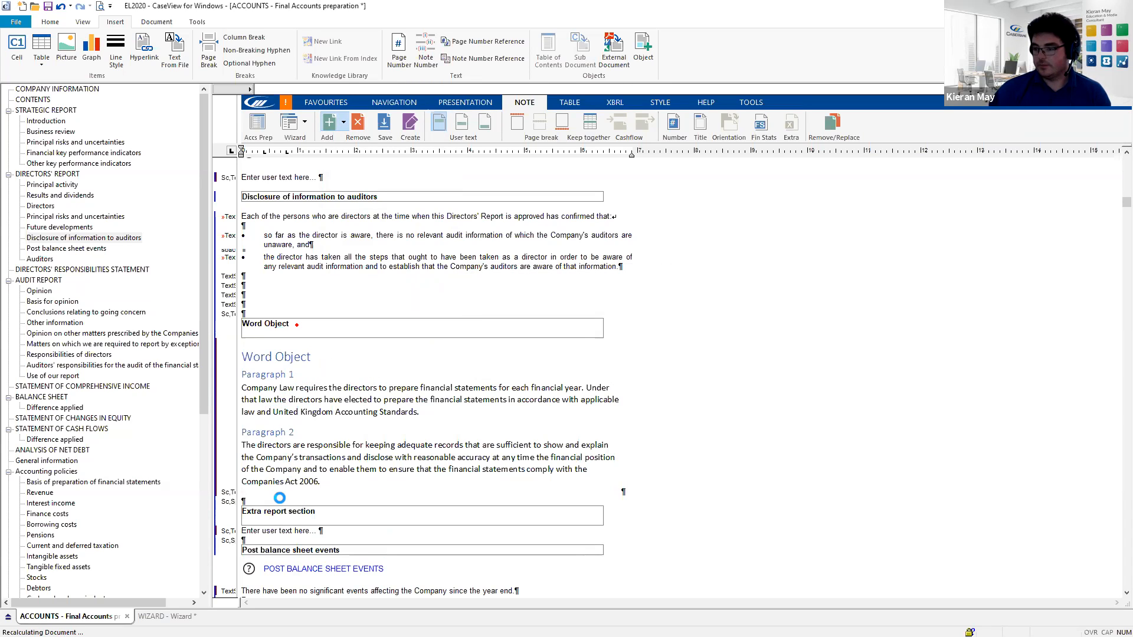
pyautogui.scroll(-3, 293, 487)
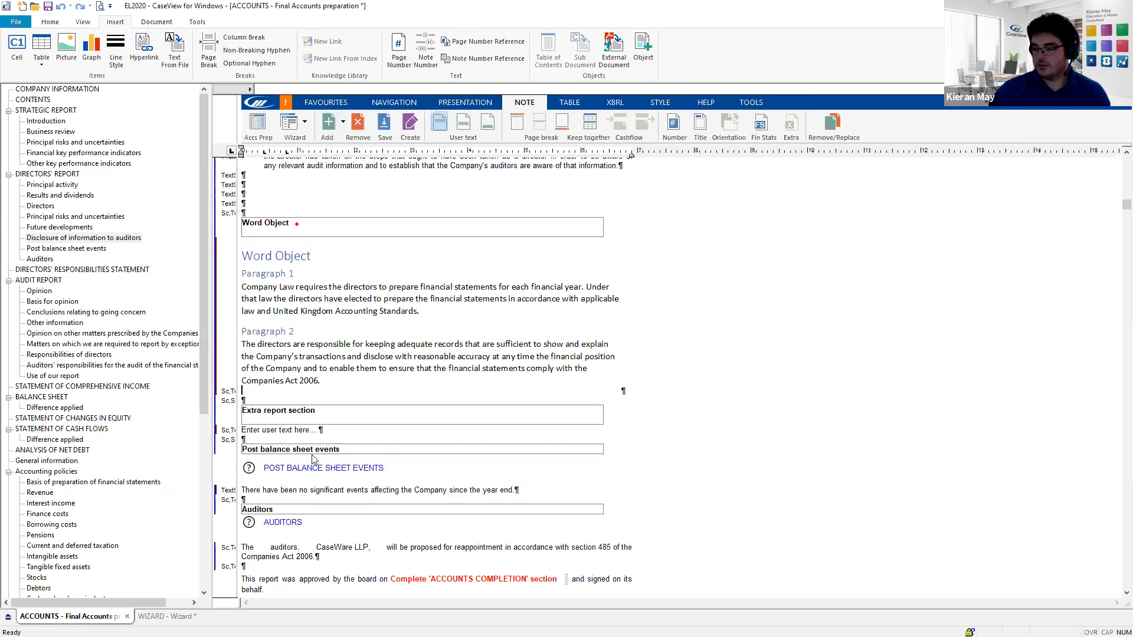
pyautogui.click(297, 415)
pyautogui.moveTo(307, 412); pyautogui.dragTo(229, 420)
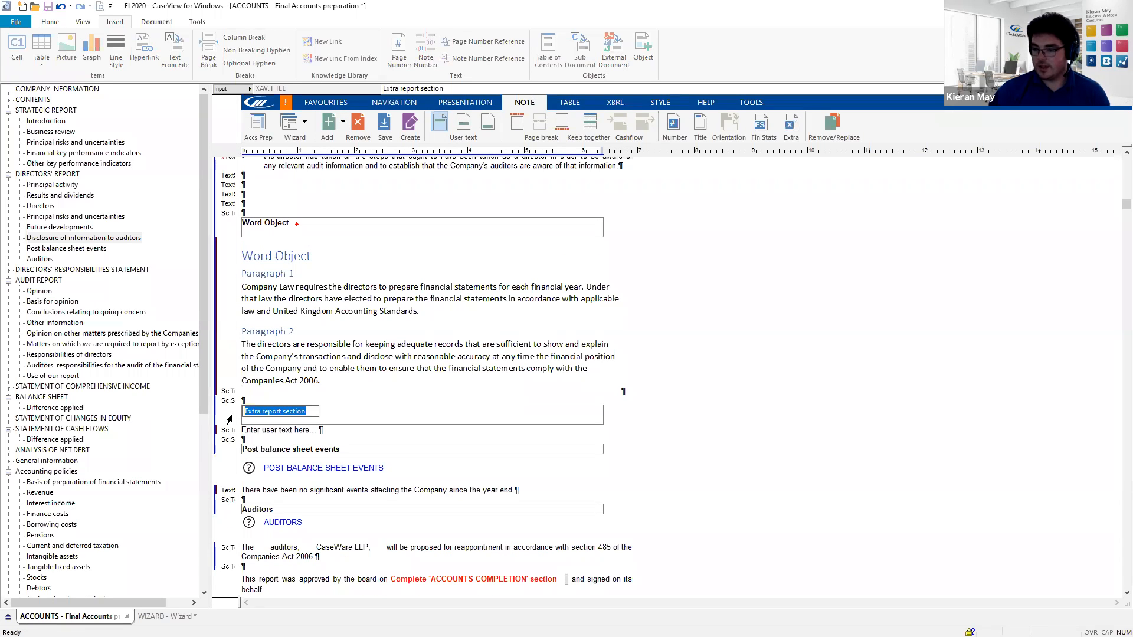
pyautogui.write('Profit for the year')
pyautogui.press('Return')
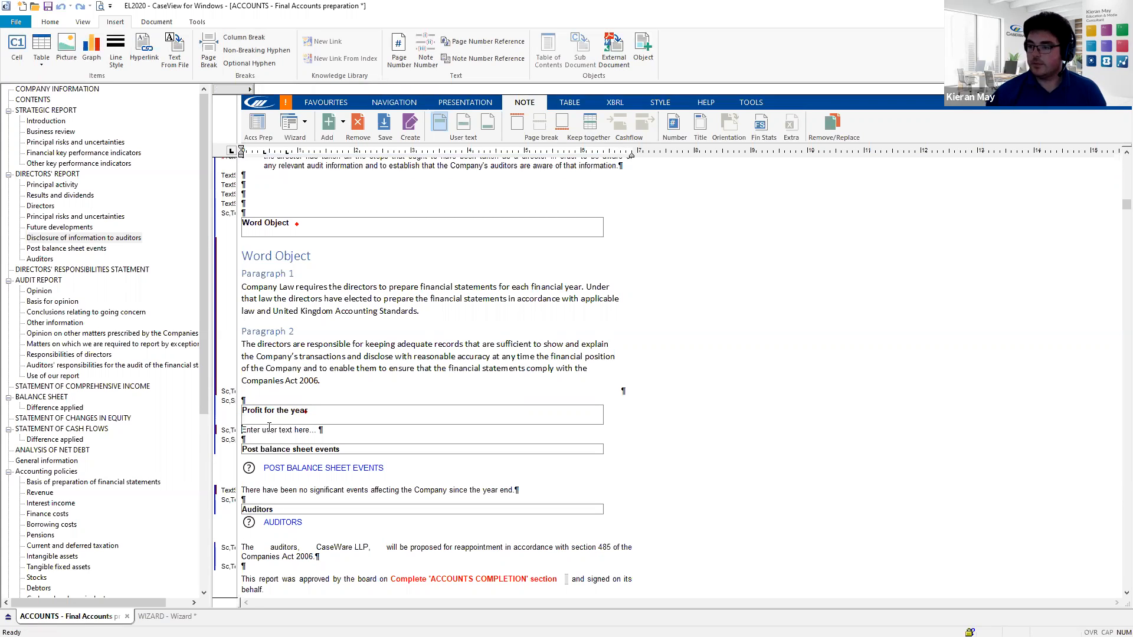
# - Replace the placeholder user text with 'The profit for the year was £'
pyautogui.moveTo(243, 429); pyautogui.dragTo(322, 432)
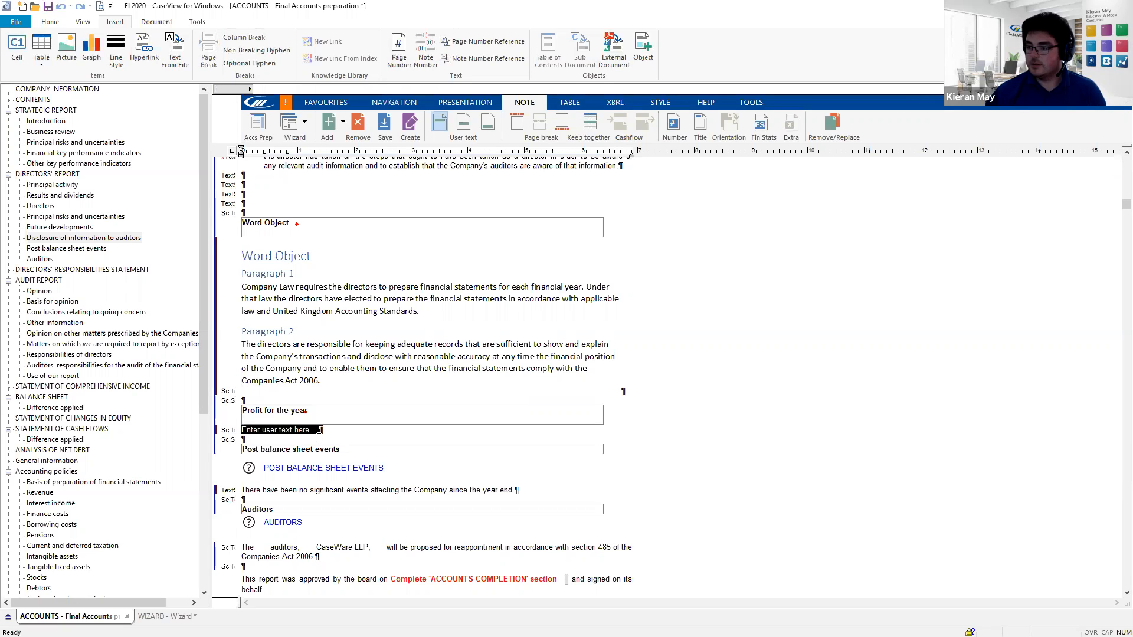
pyautogui.write('The')
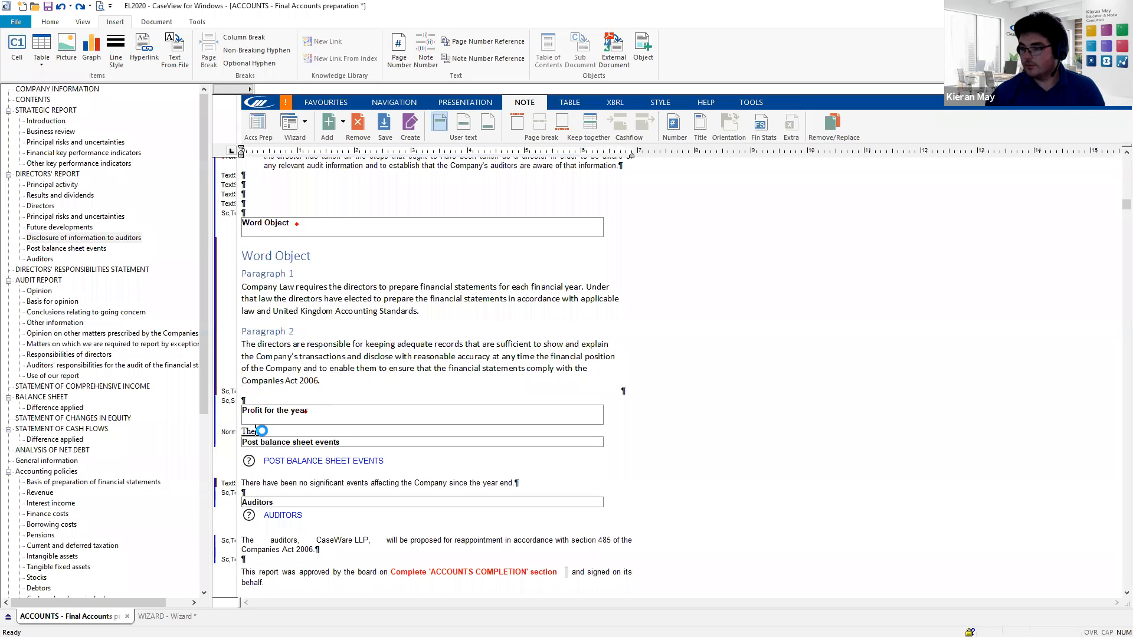
pyautogui.press('BackSpace')
pyautogui.press('BackSpace')
pyautogui.hotkey('ctrl', 'z')
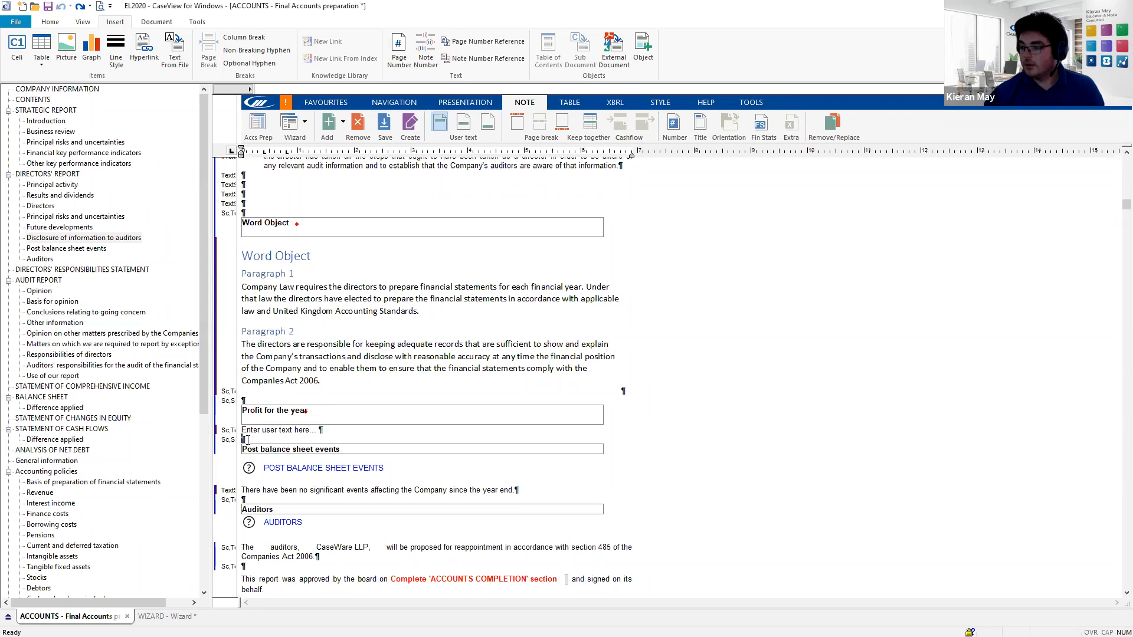
pyautogui.write('The p')
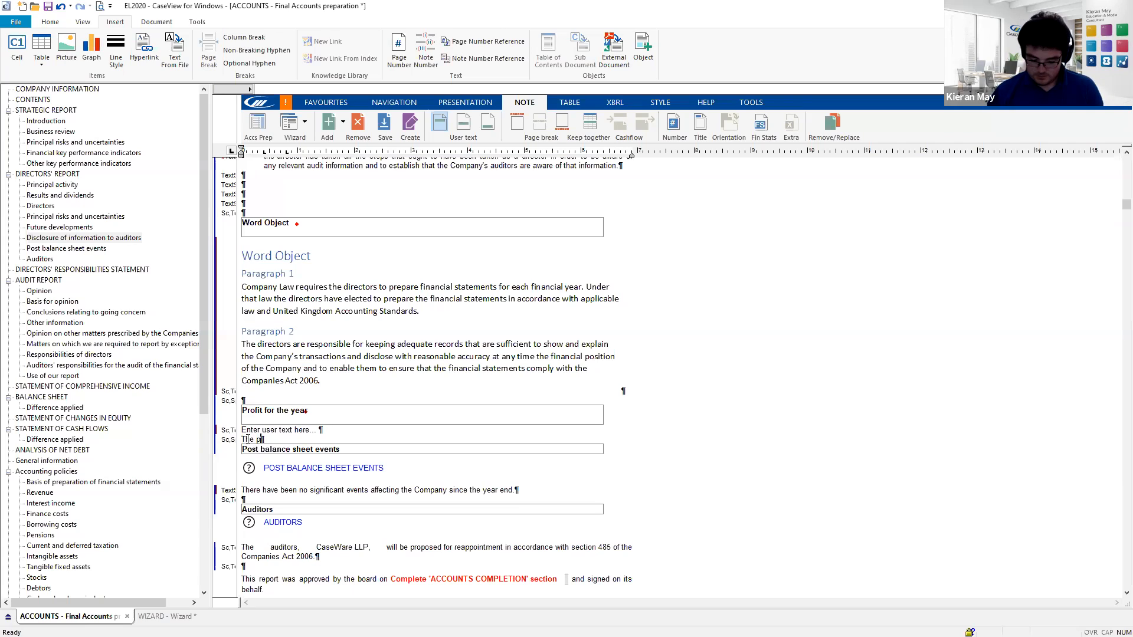
pyautogui.write('rofit for the y')
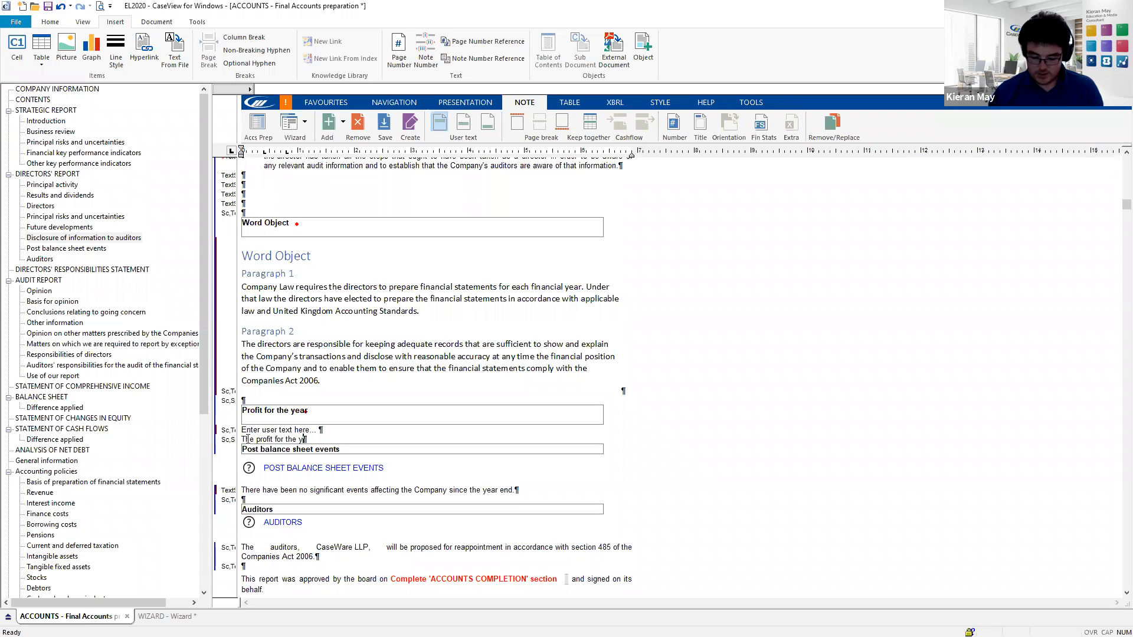
pyautogui.write('ear was')
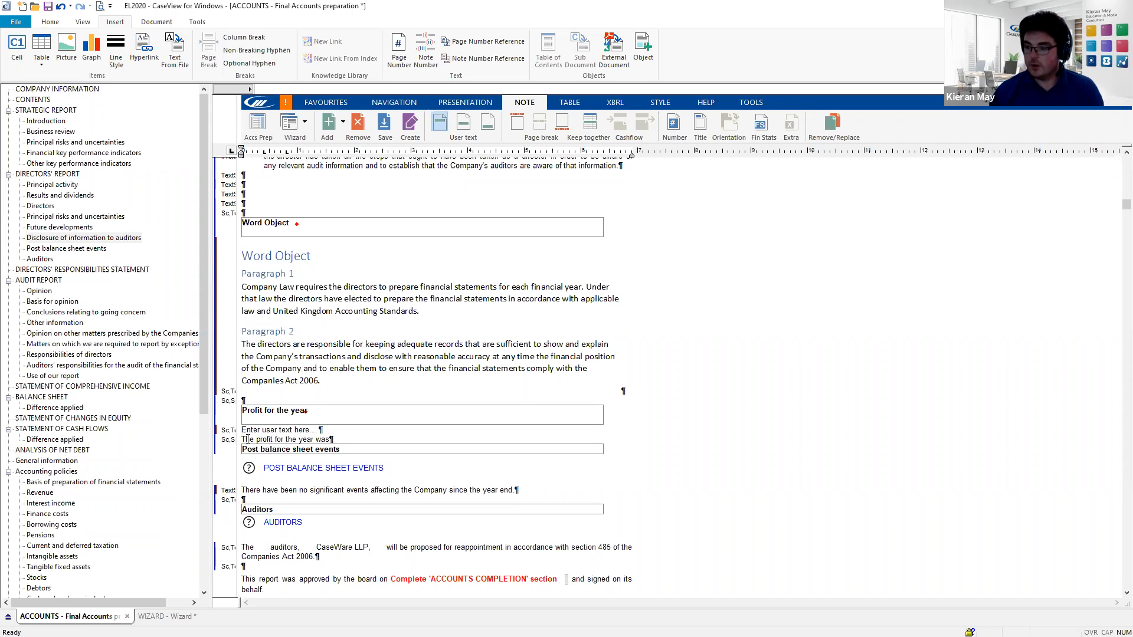
pyautogui.write(' £')
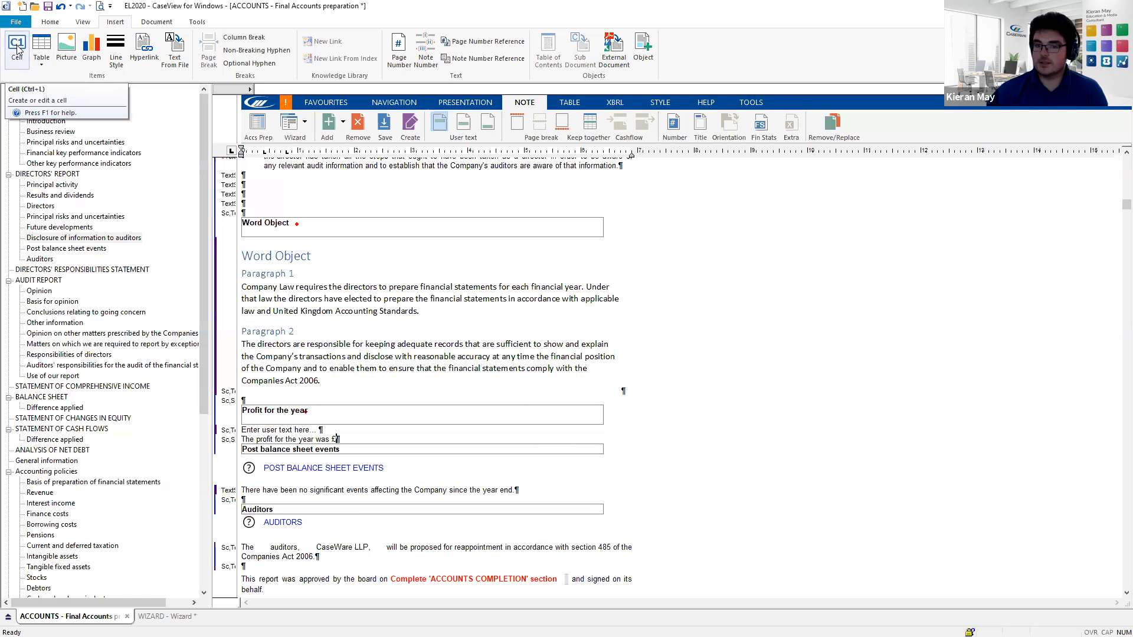
# - Insert numeric cell USX1 with variable width after the £ sign using Ctrl+L
pyautogui.hotkey('ctrl', 'l')
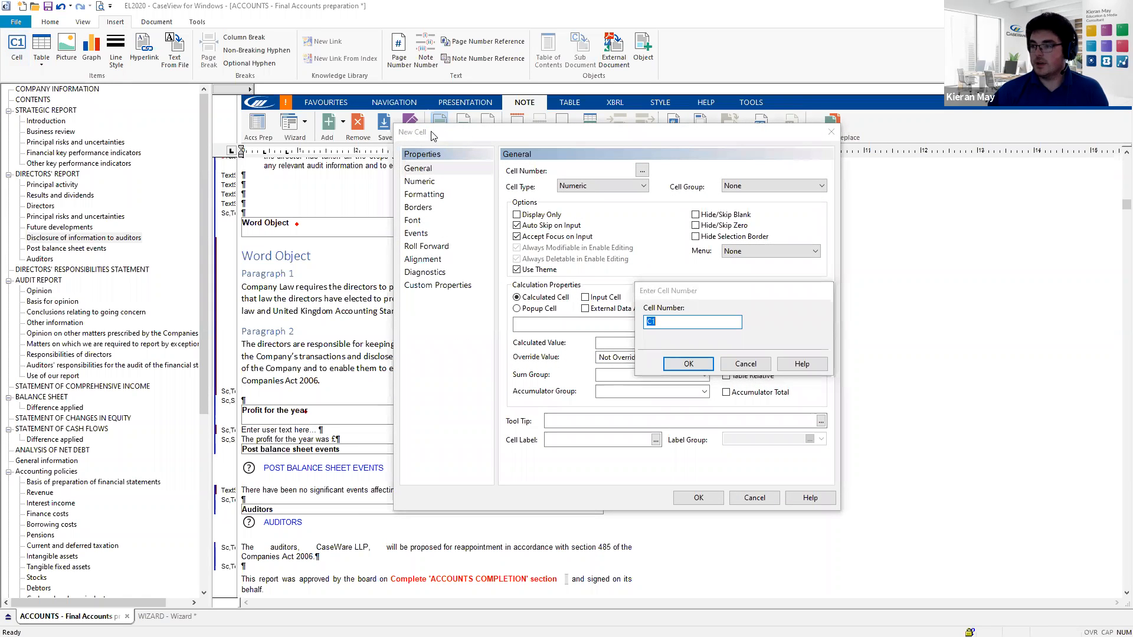
pyautogui.click(671, 321)
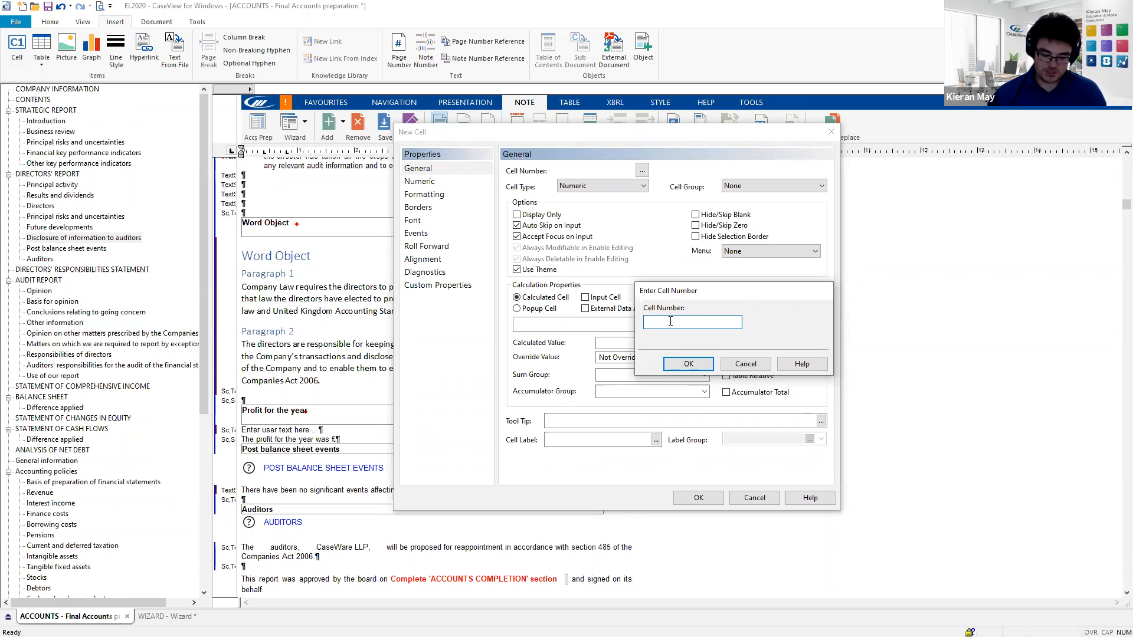
pyautogui.write('USX1')
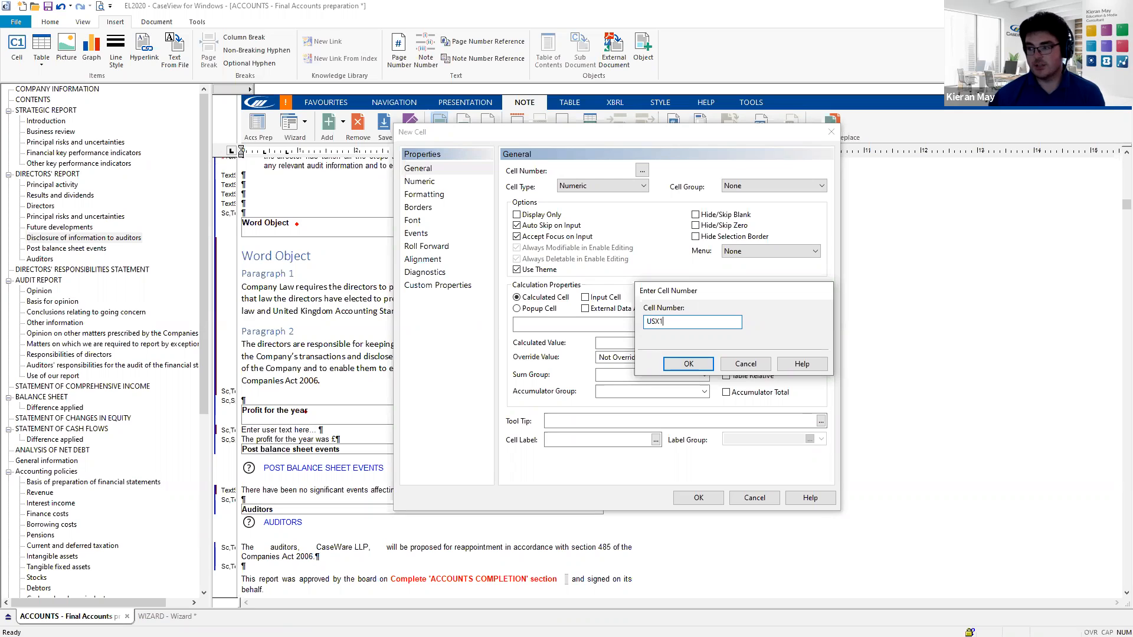
pyautogui.click(687, 364)
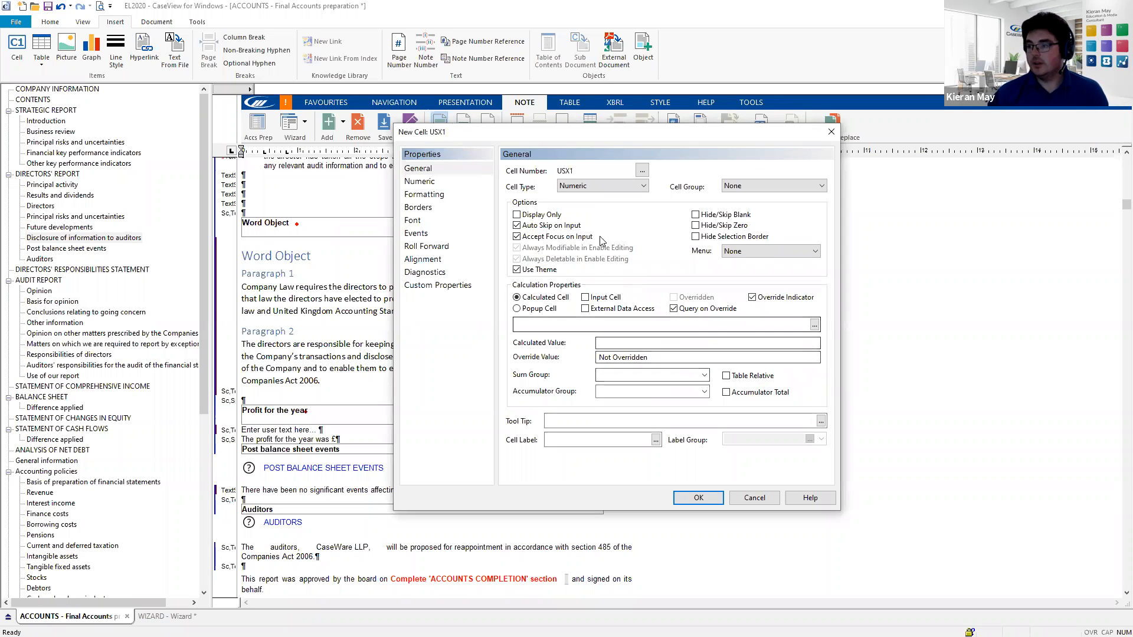
pyautogui.click(640, 187)
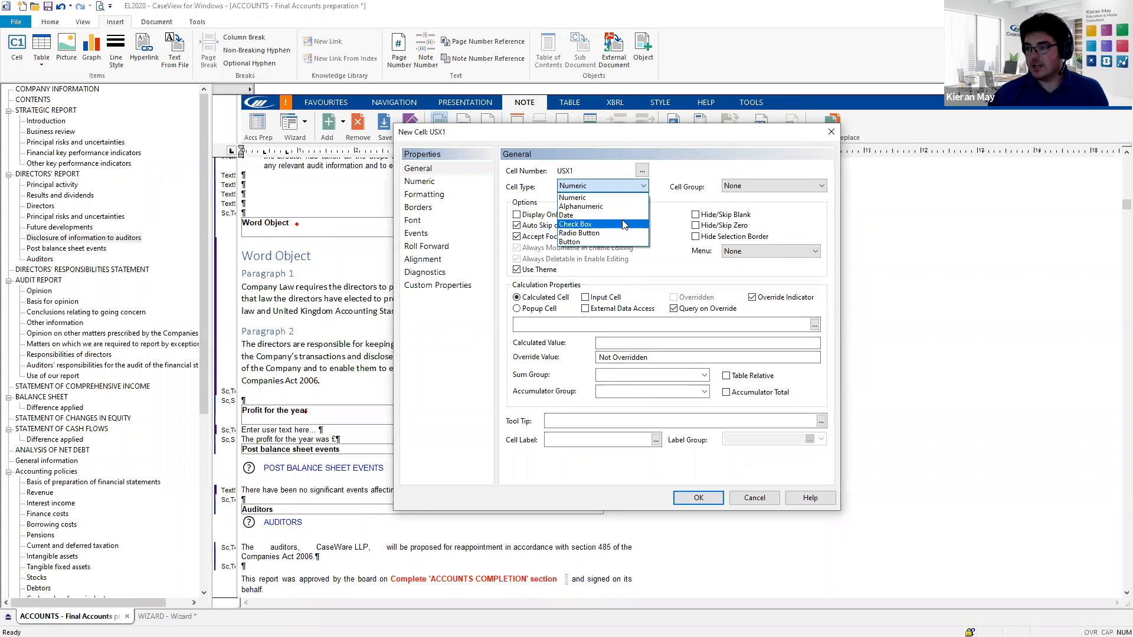
pyautogui.click(600, 199)
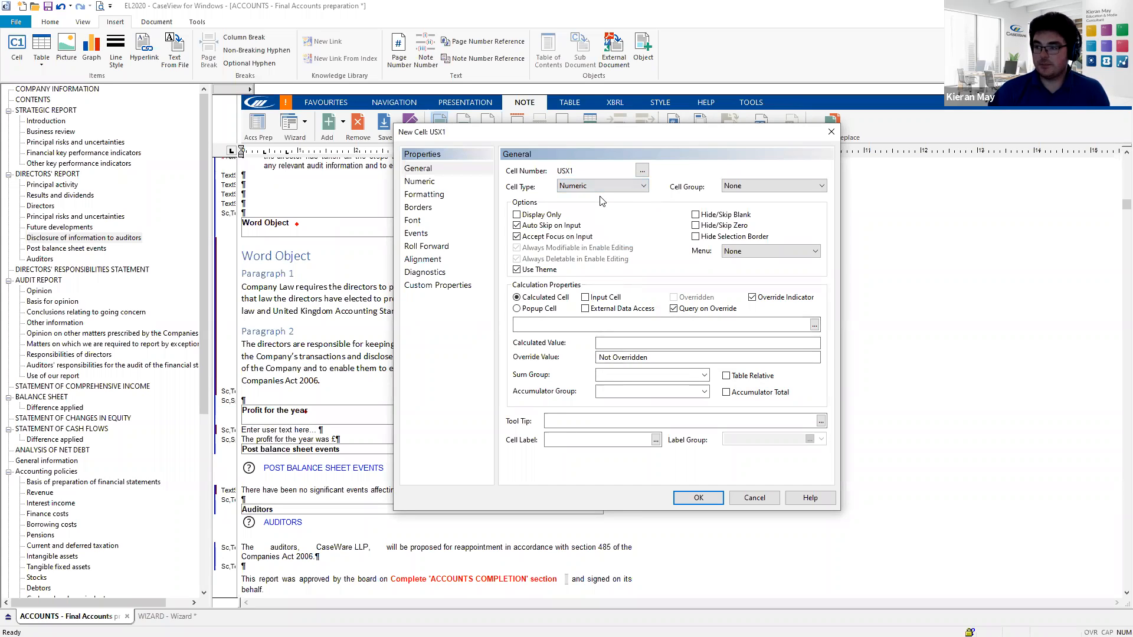
pyautogui.click(423, 184)
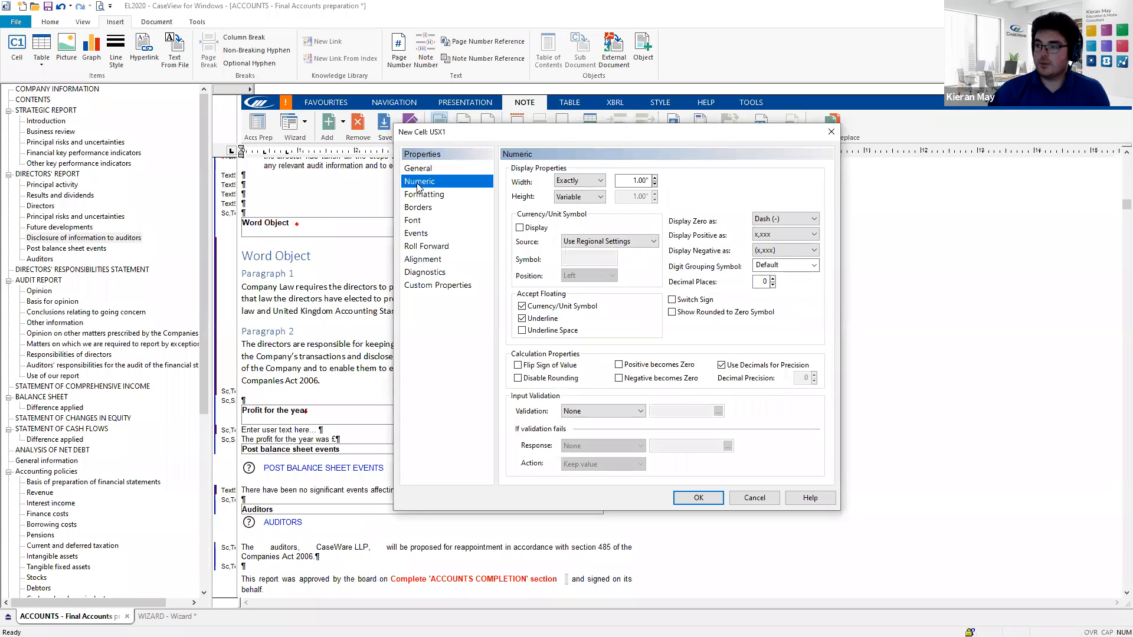
pyautogui.click(596, 181)
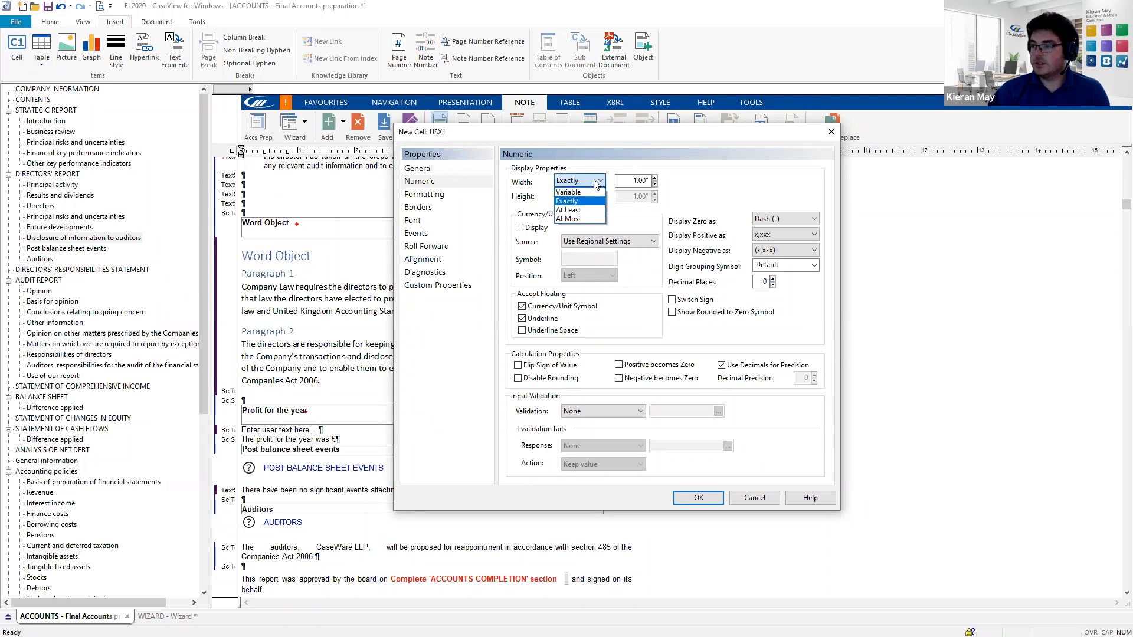
pyautogui.click(575, 193)
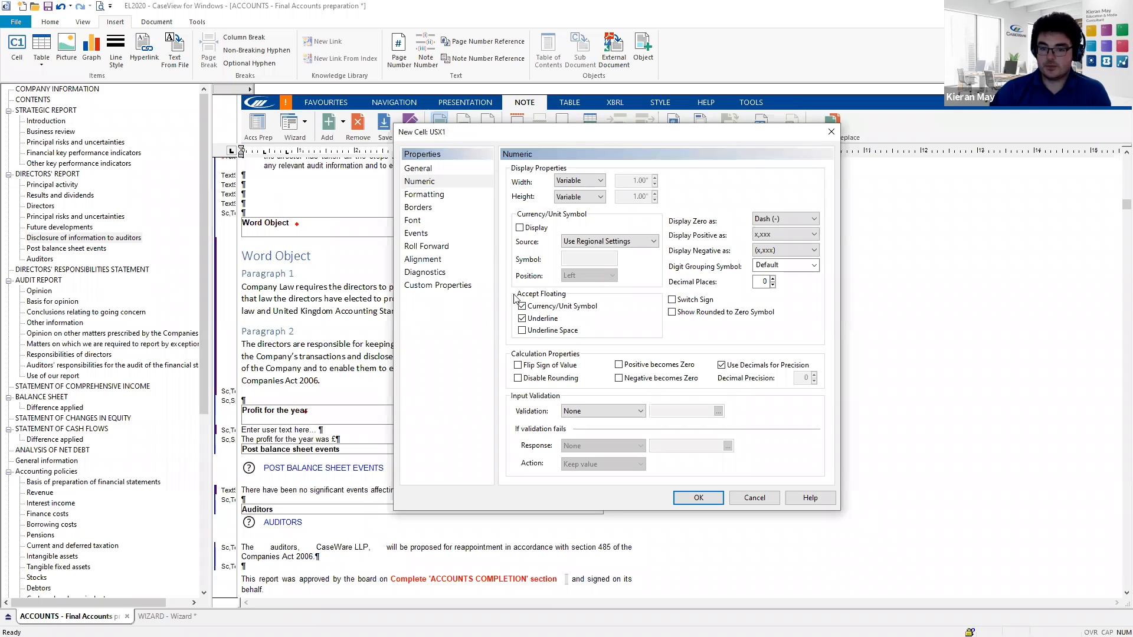
pyautogui.click(692, 501)
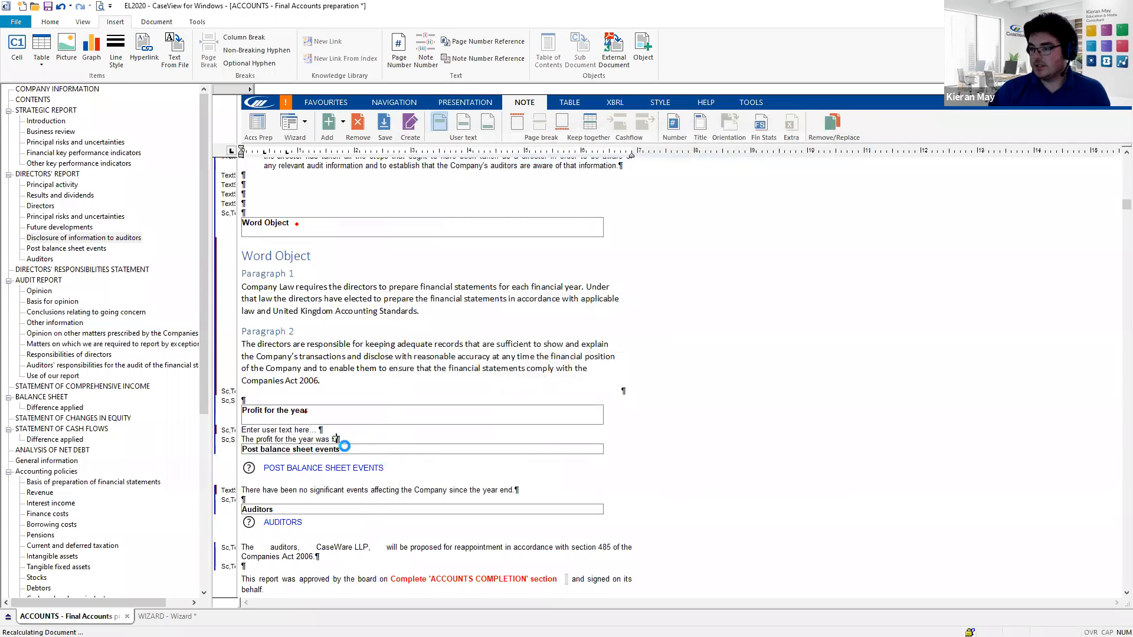
# - Check the new cell after £, then go to the Statement of Comprehensive Income
pyautogui.click(337, 441)
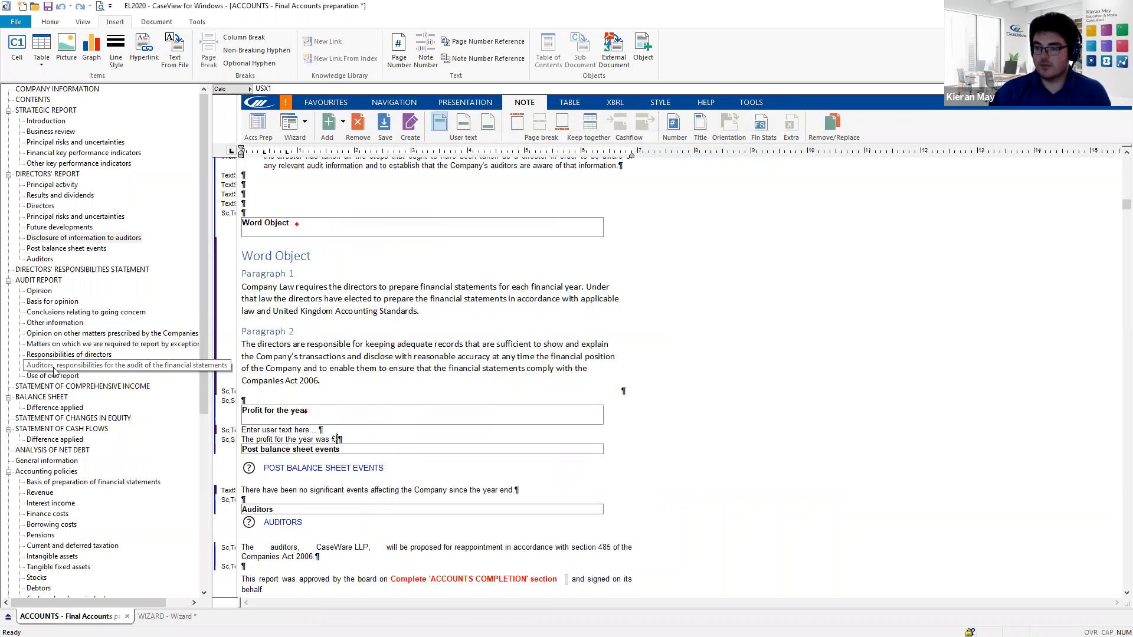
pyautogui.click(77, 387)
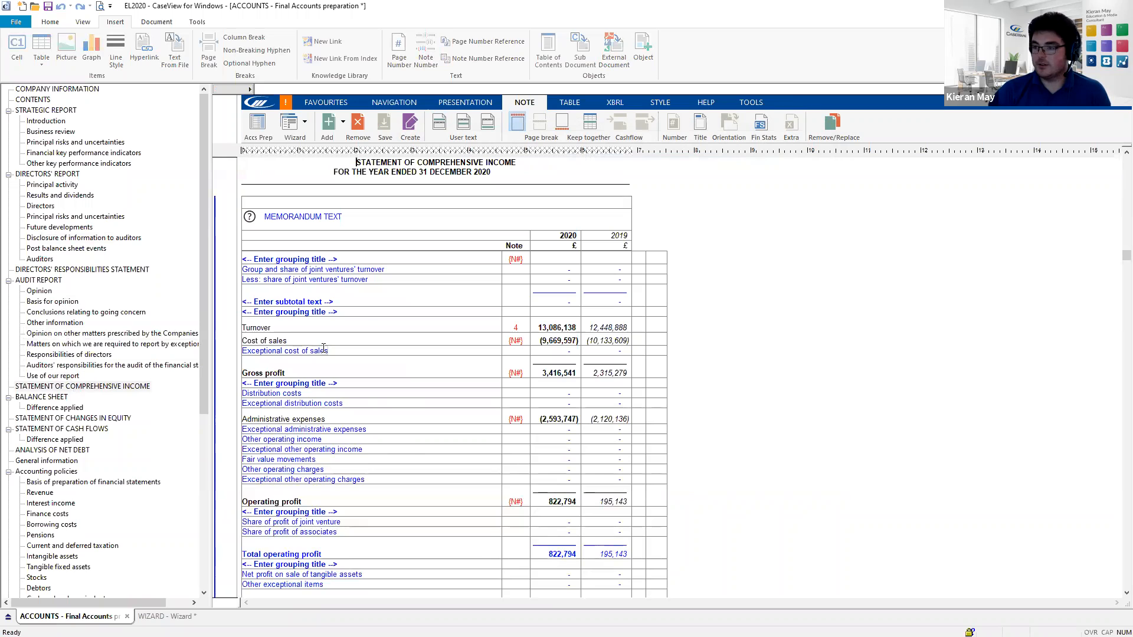
pyautogui.scroll(-2, 563, 327)
pyautogui.scroll(-5, 564, 327)
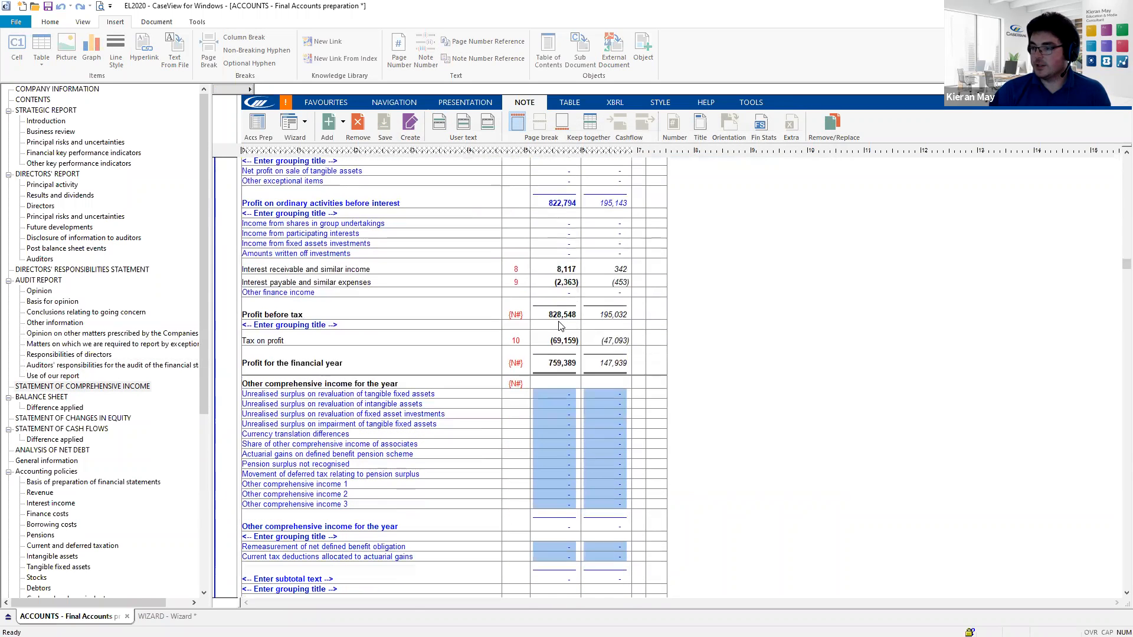
# - Read the 759,389 profit cell's number (OC2.F43) in Tech info, then return to Post balance sheet events
pyautogui.click(557, 363)
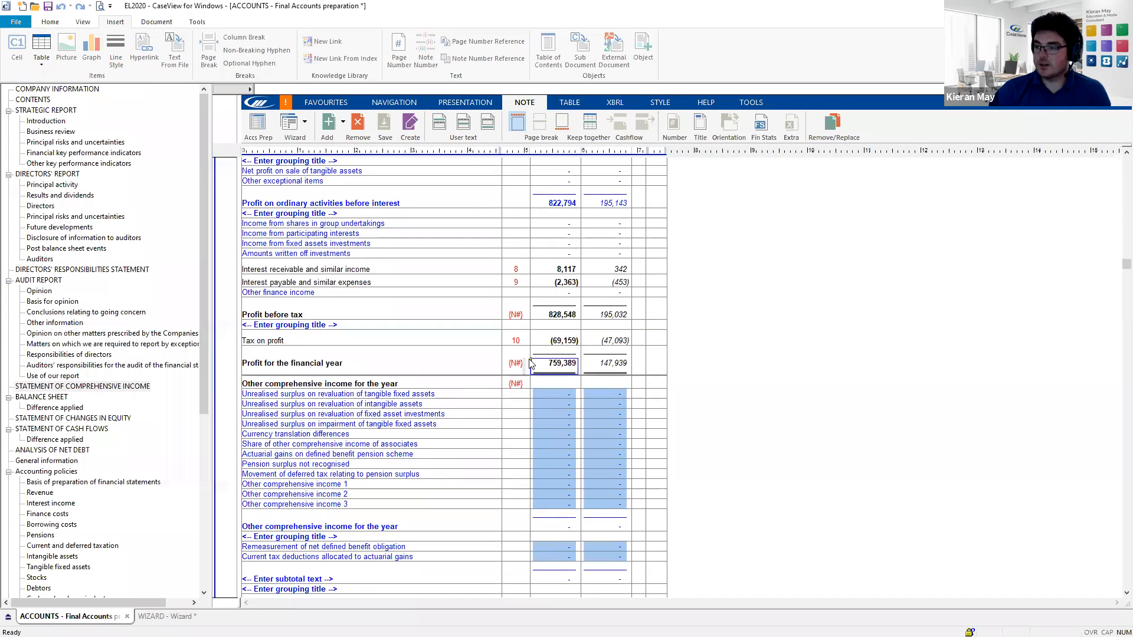
pyautogui.click(751, 103)
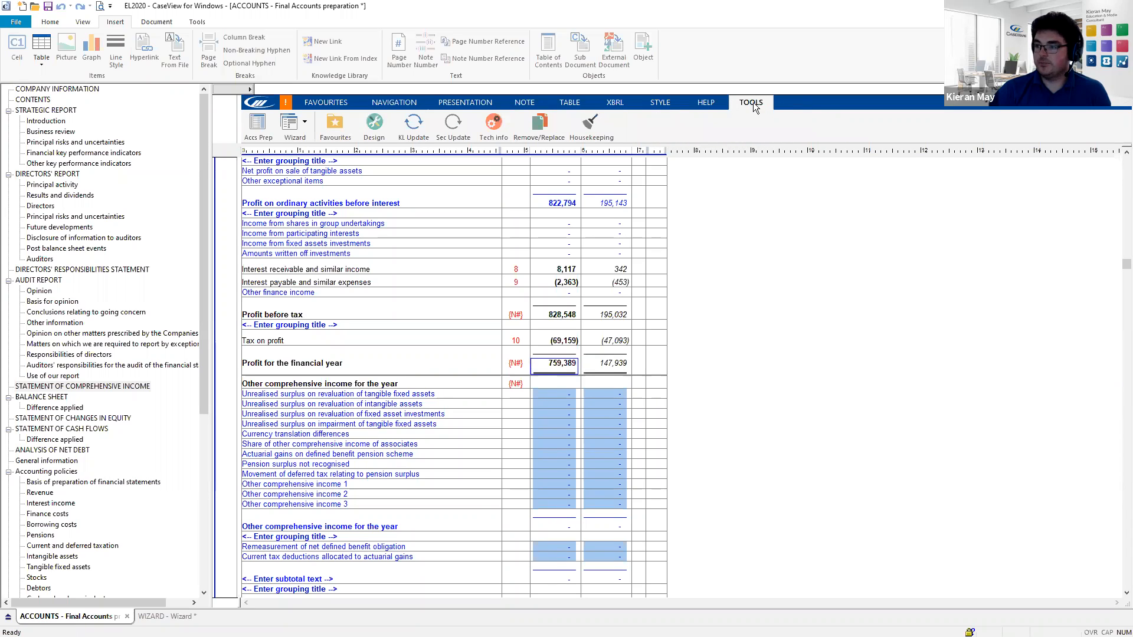
pyautogui.click(496, 127)
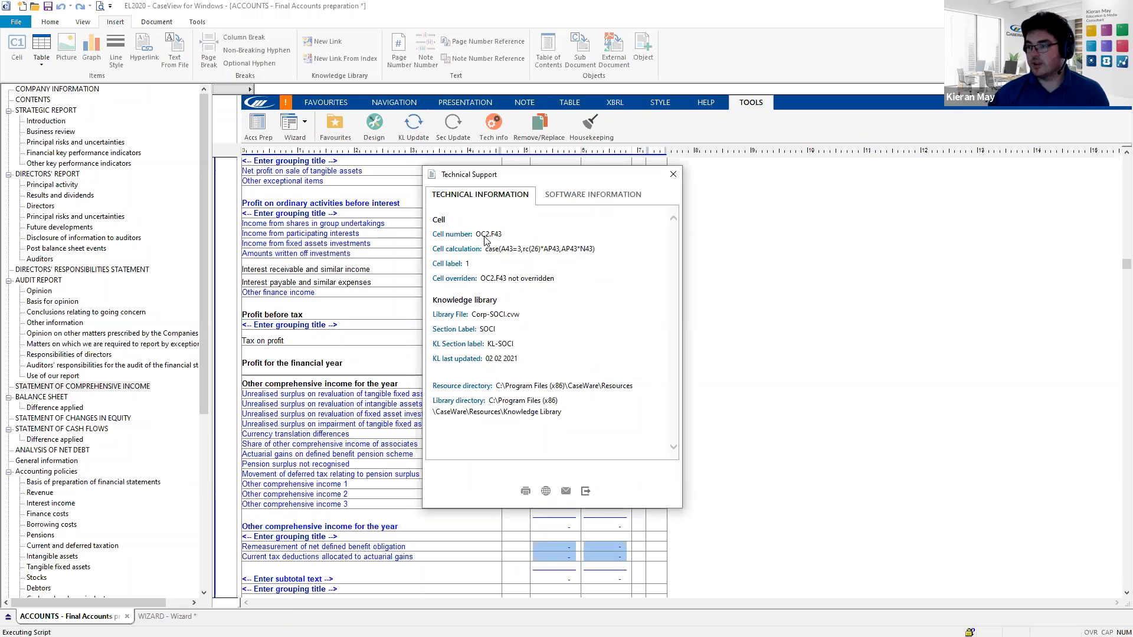
pyautogui.click(672, 175)
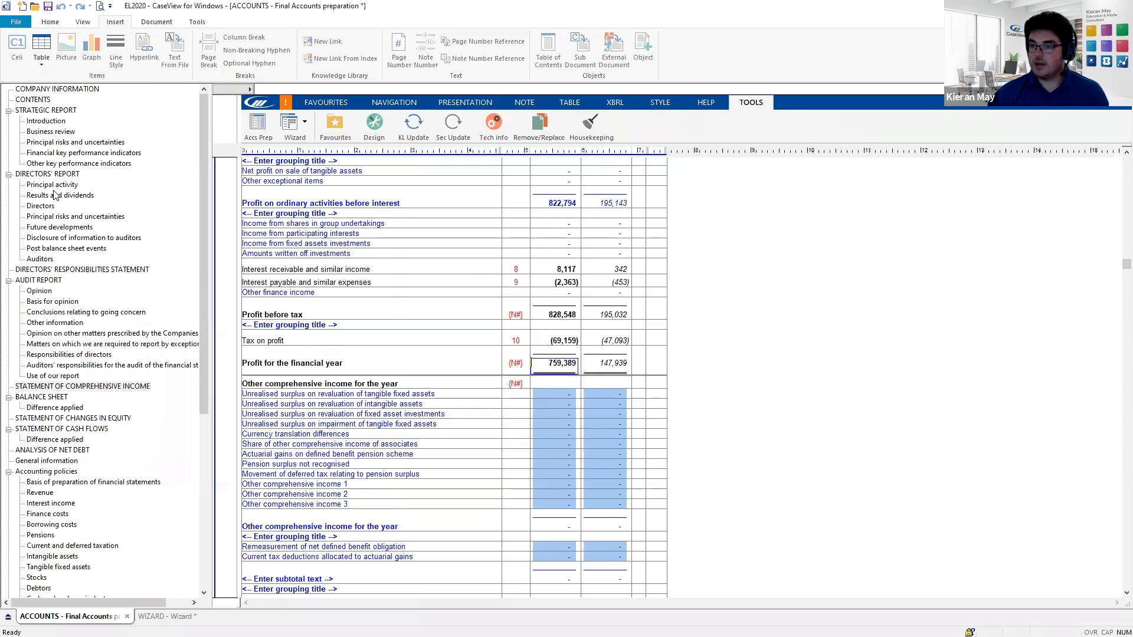
pyautogui.click(56, 247)
pyautogui.scroll(6, 345, 394)
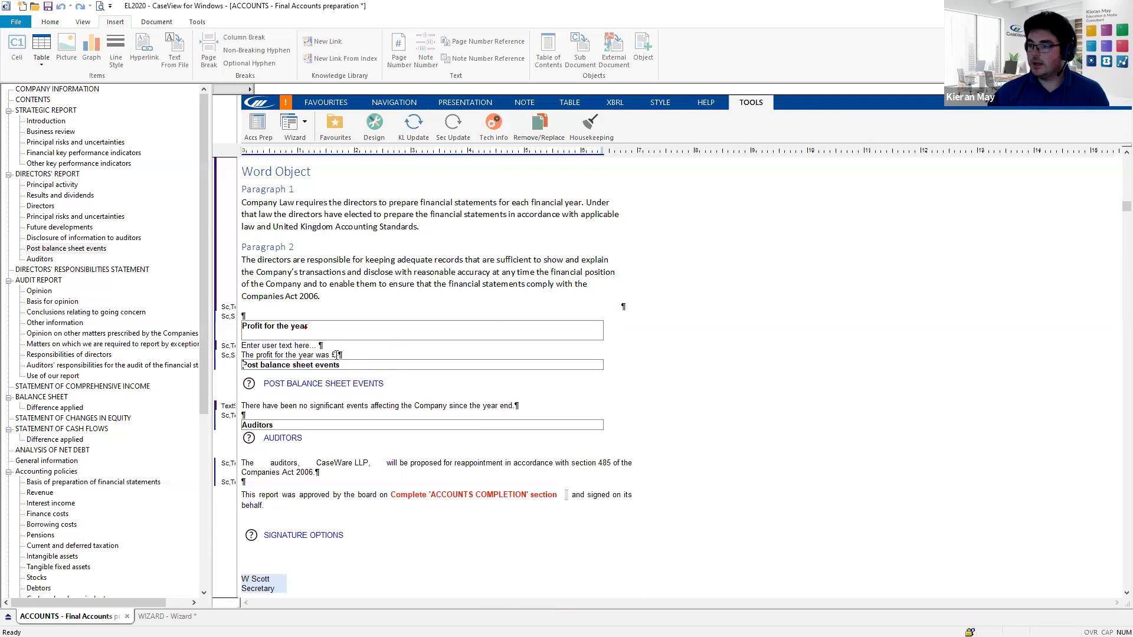
# - Insert a cell after the £ sign with calculation OC2.F43, showing 759,389
pyautogui.click(337, 355)
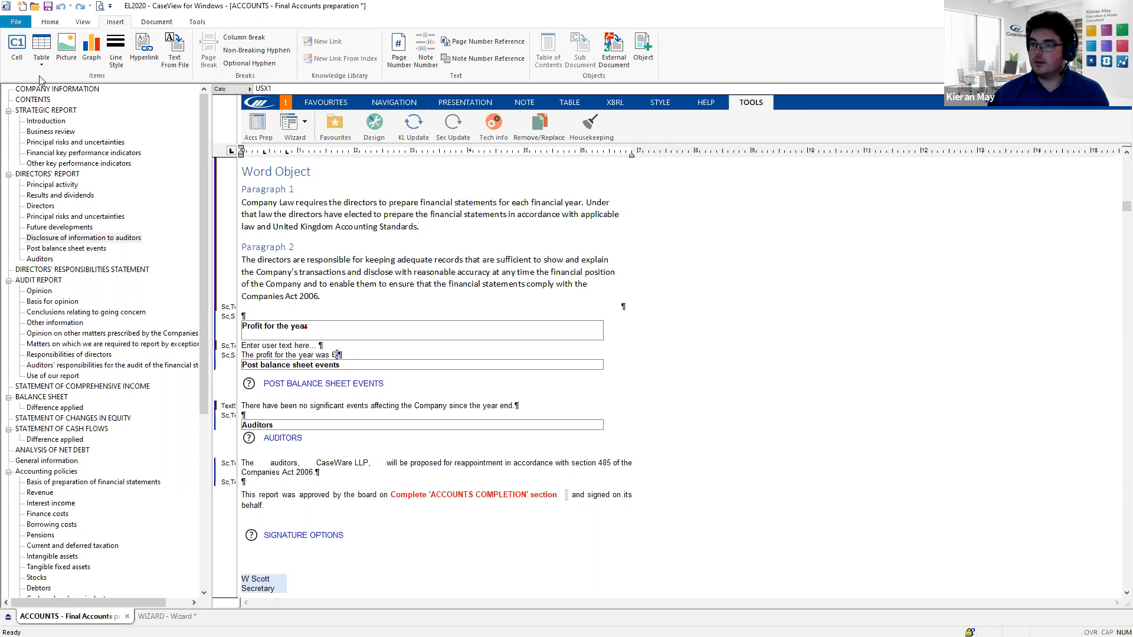
pyautogui.click(20, 54)
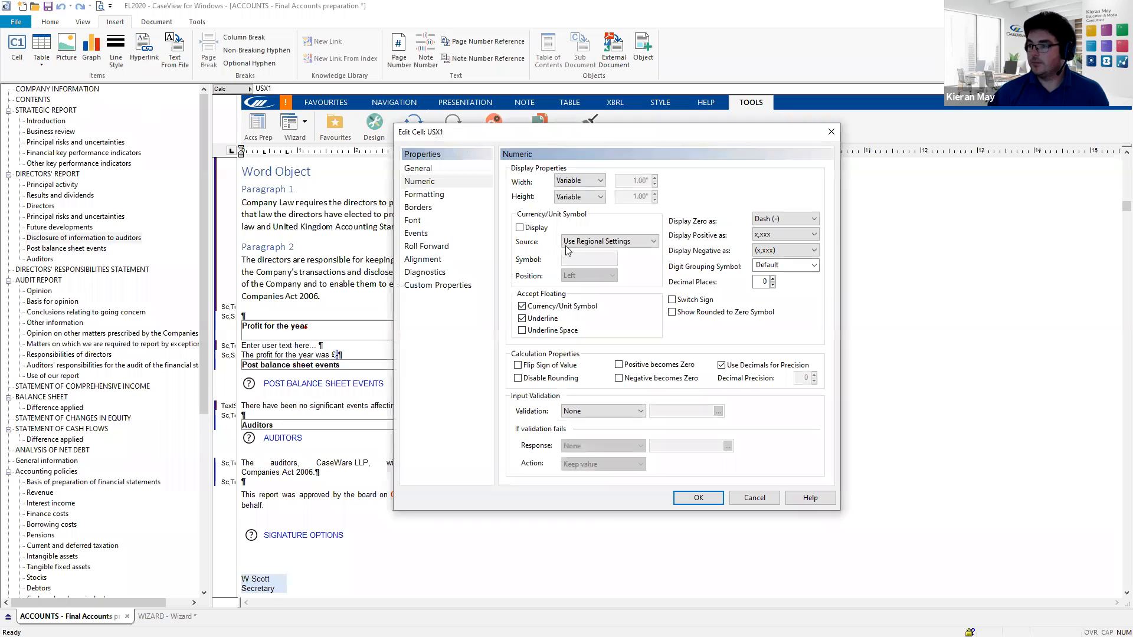
pyautogui.click(423, 170)
pyautogui.click(543, 311)
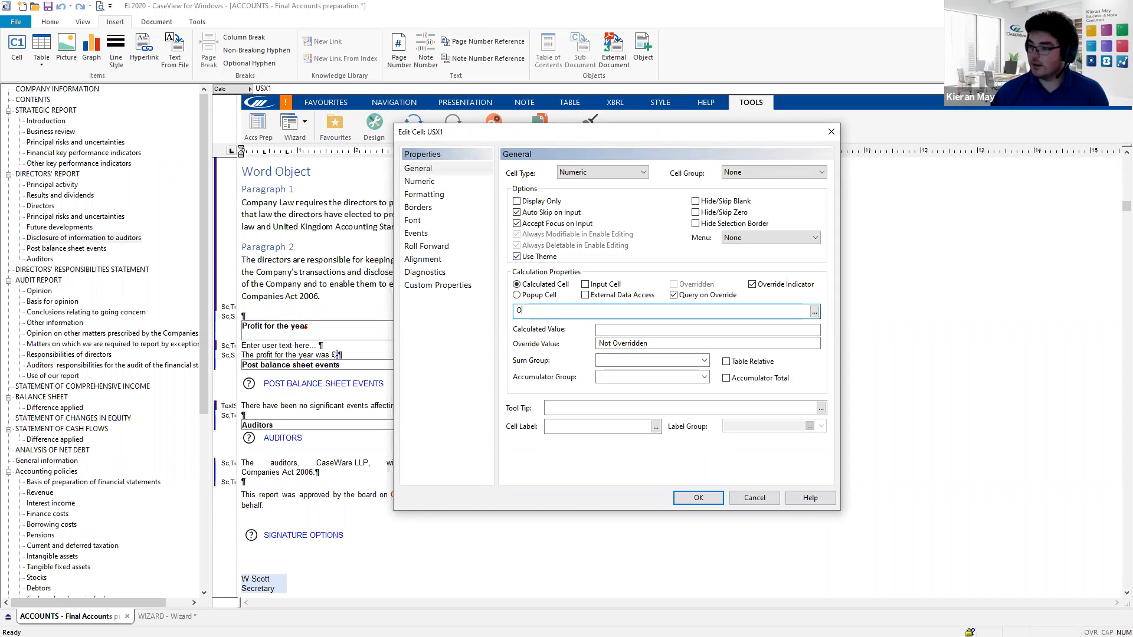
pyautogui.write('OC2.')
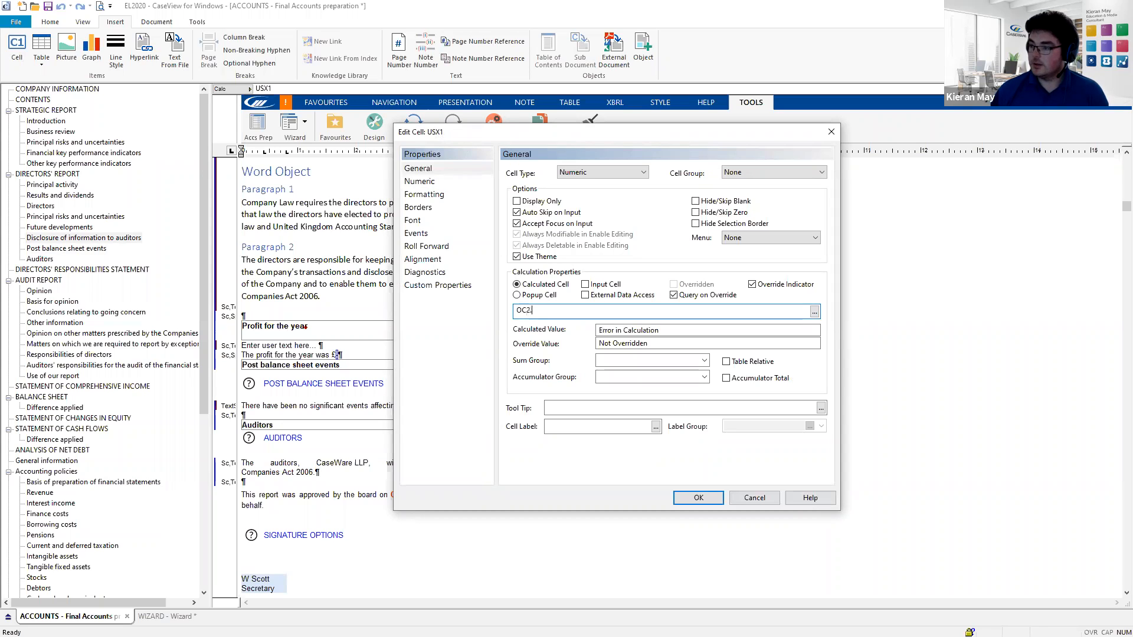
pyautogui.write('F43')
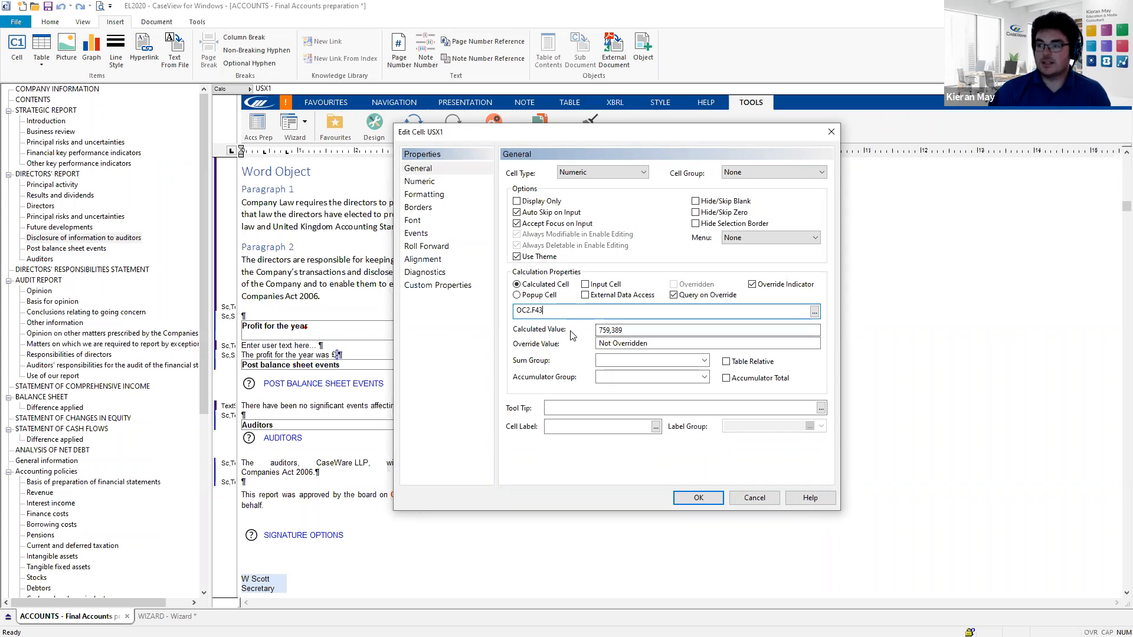
pyautogui.click(699, 498)
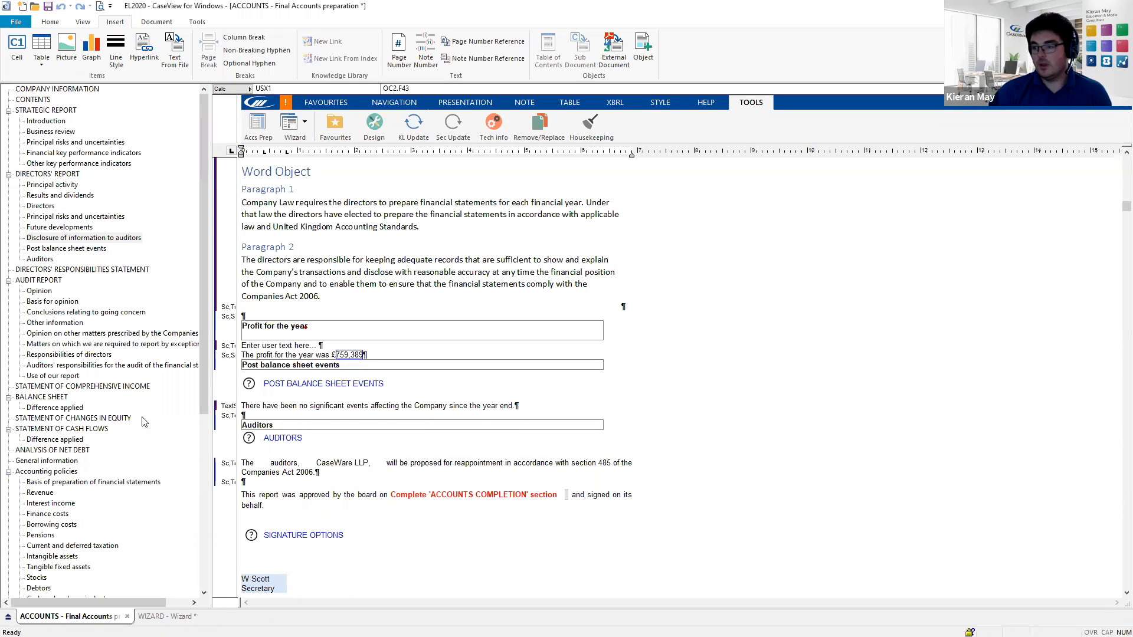
# - Add an extra report section below the profit sentence from the NOTE tools
pyautogui.click(381, 355)
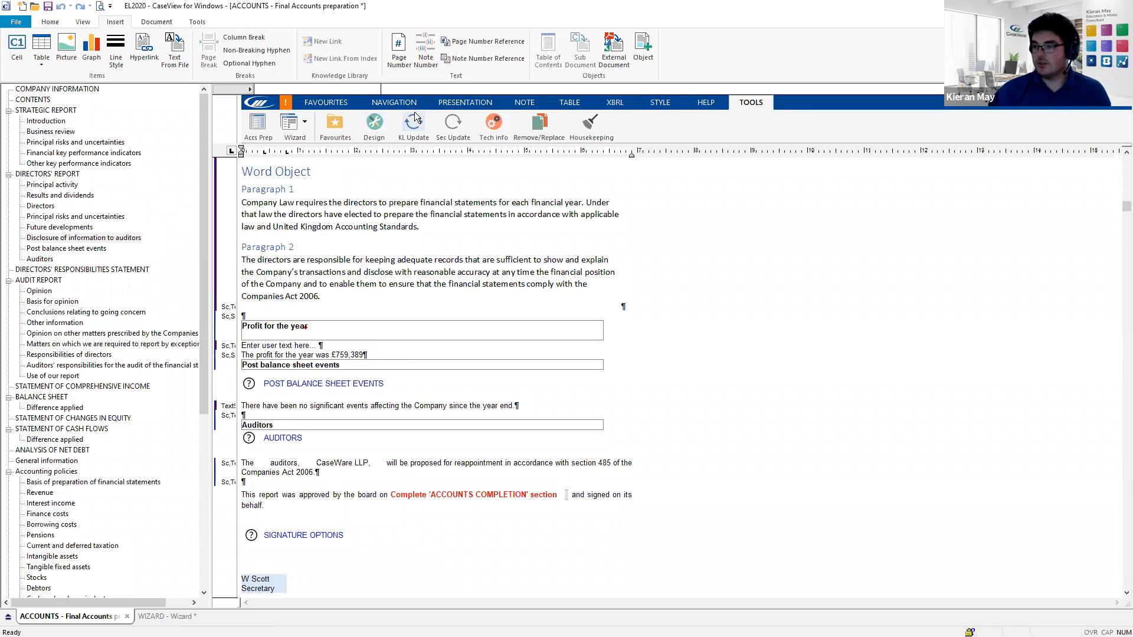
pyautogui.click(525, 102)
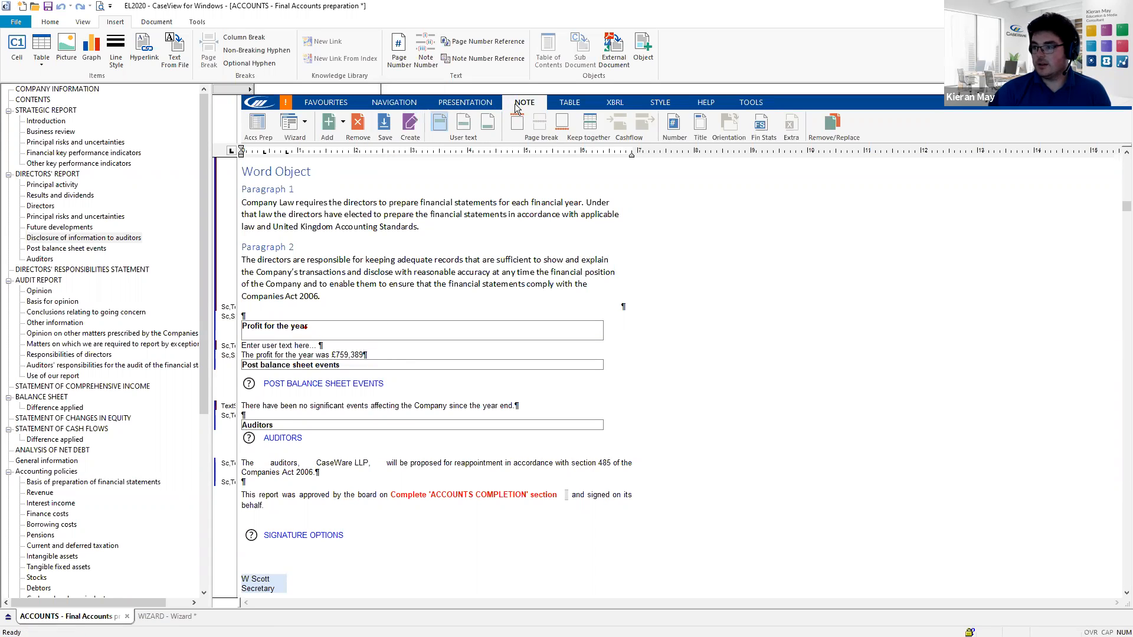
pyautogui.click(343, 122)
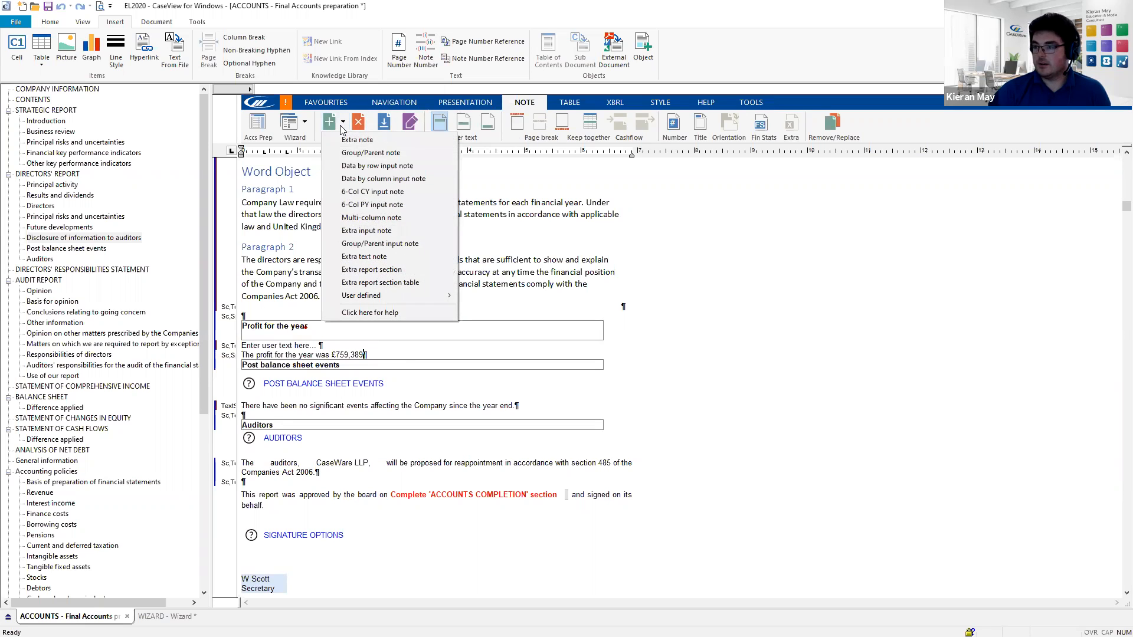
pyautogui.click(389, 273)
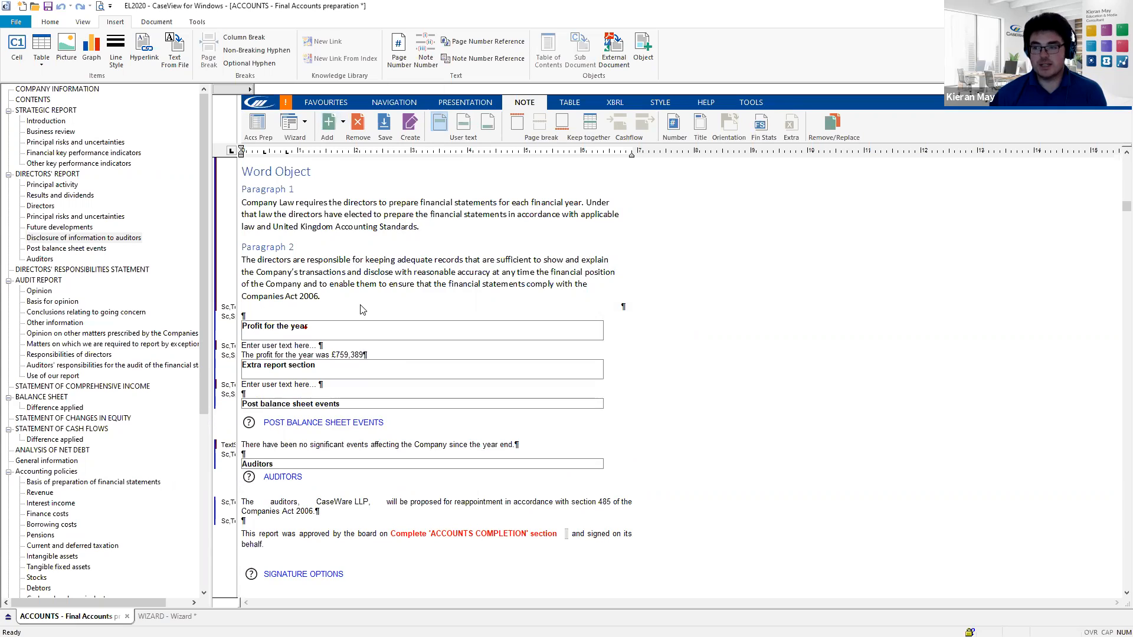
# - Retitle the new section 'Image' and delete its 'Enter user text here' placeholder
pyautogui.click(317, 366)
pyautogui.tripleClick(316, 366)
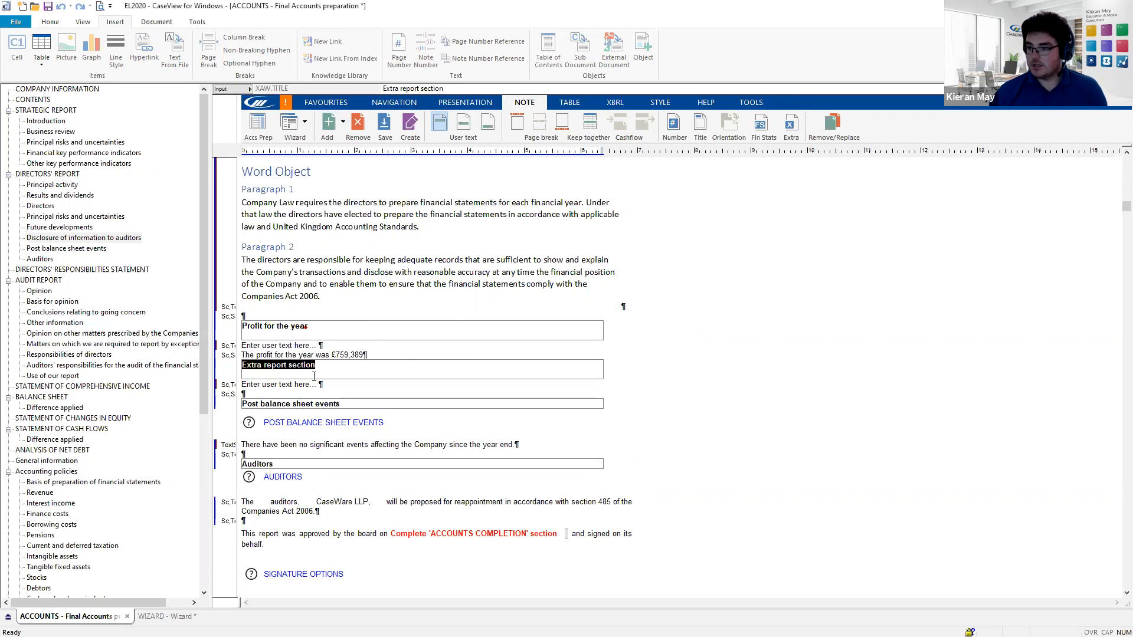
pyautogui.click(310, 365)
pyautogui.tripleClick(313, 366)
pyautogui.write('Image')
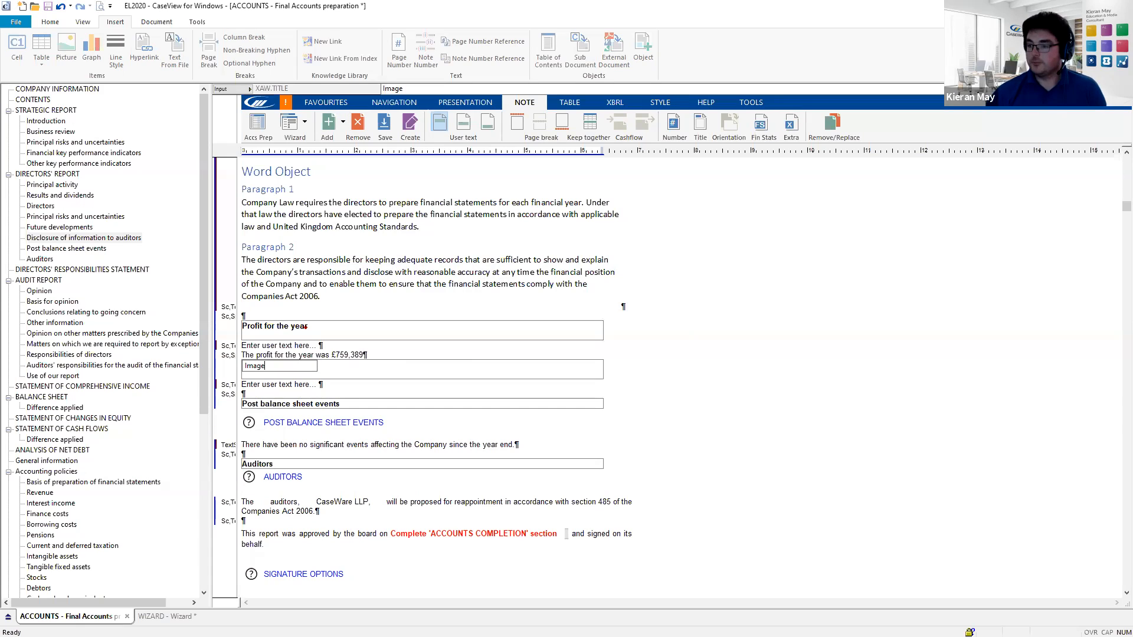
pyautogui.click(280, 384)
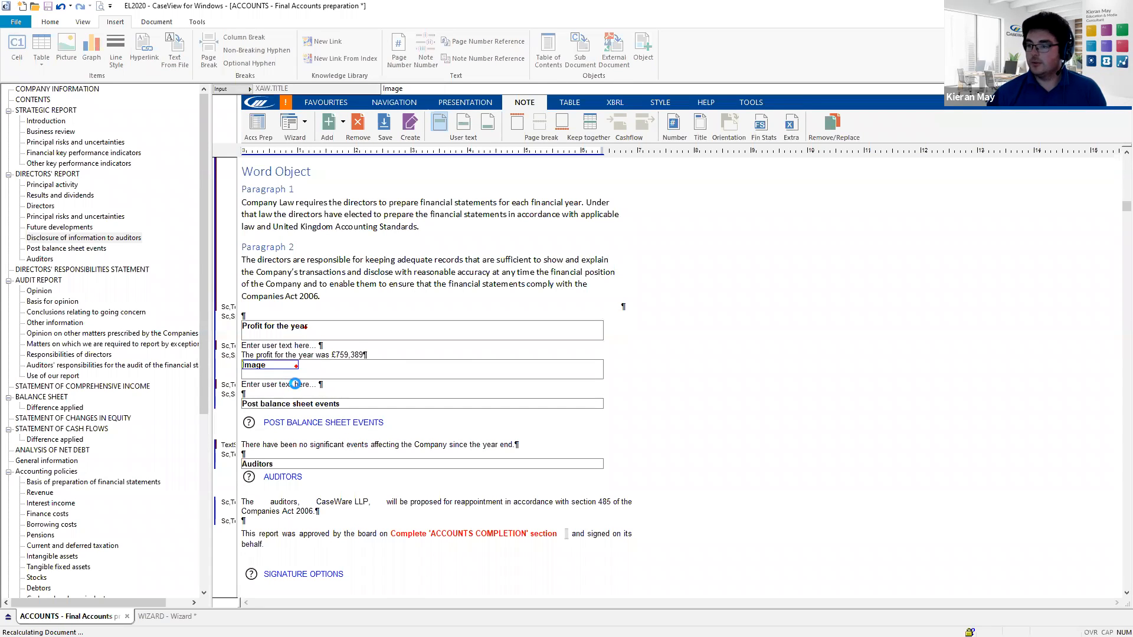
pyautogui.moveTo(313, 384); pyautogui.dragTo(242, 384)
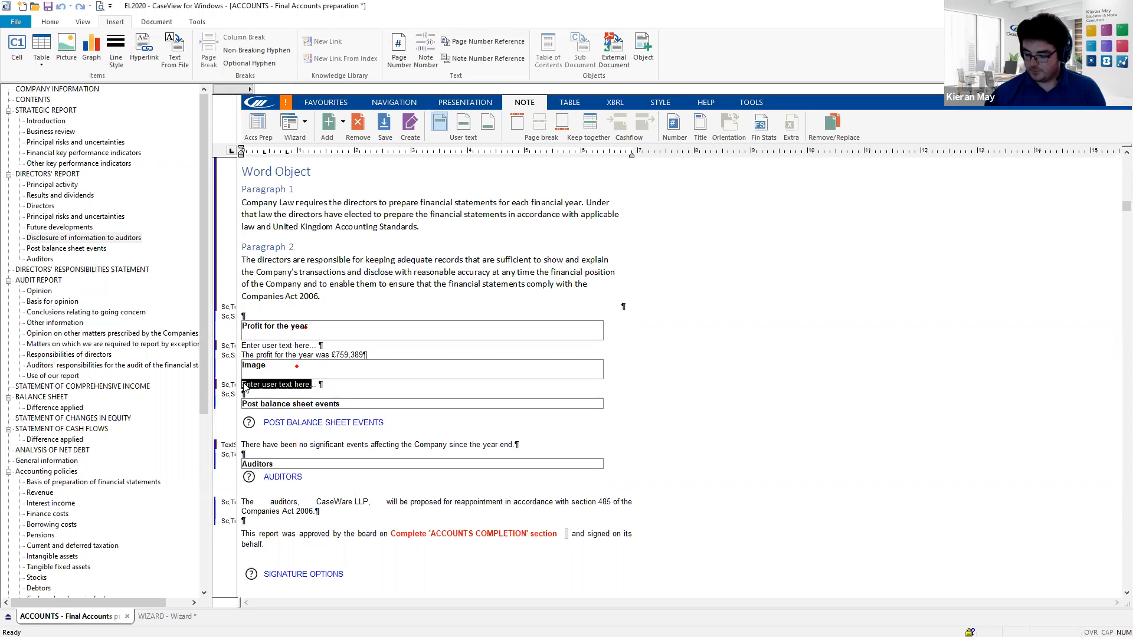
pyautogui.press('Delete')
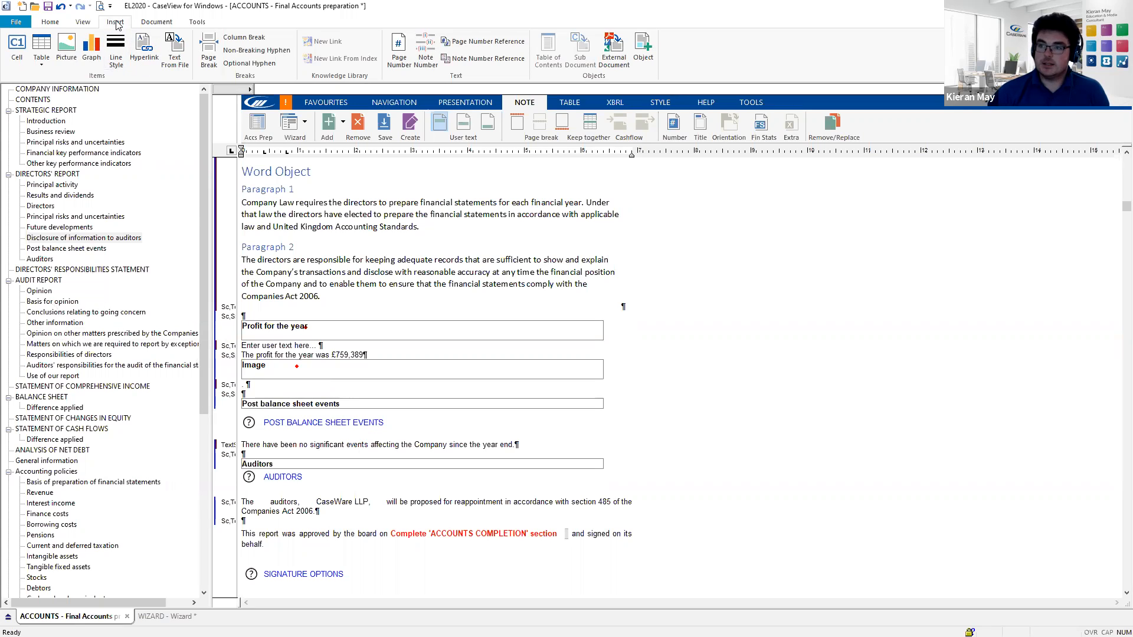
# - Insert the picture 'Photo of Green Wagon.jpg' under the Image heading
pyautogui.click(66, 58)
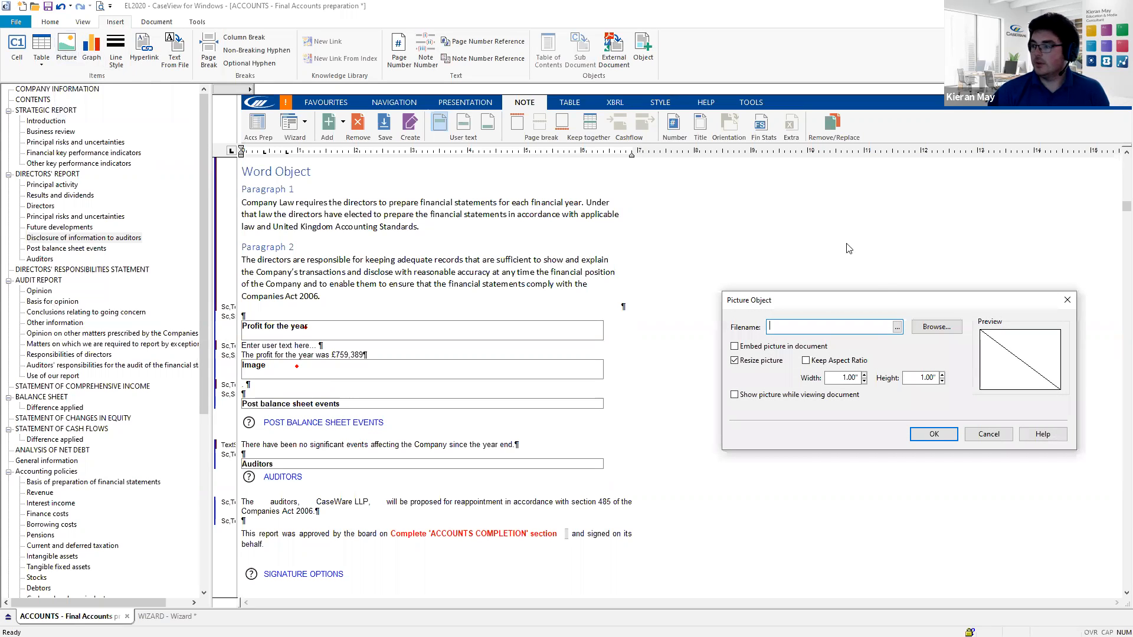
pyautogui.moveTo(871, 300); pyautogui.dragTo(695, 247)
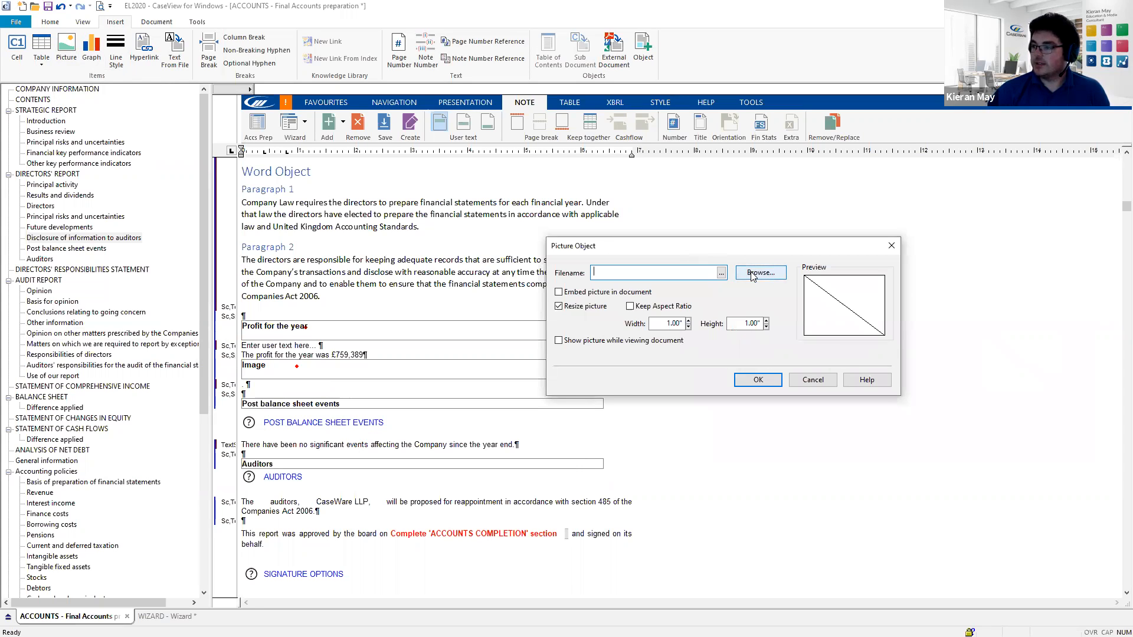
pyautogui.click(752, 275)
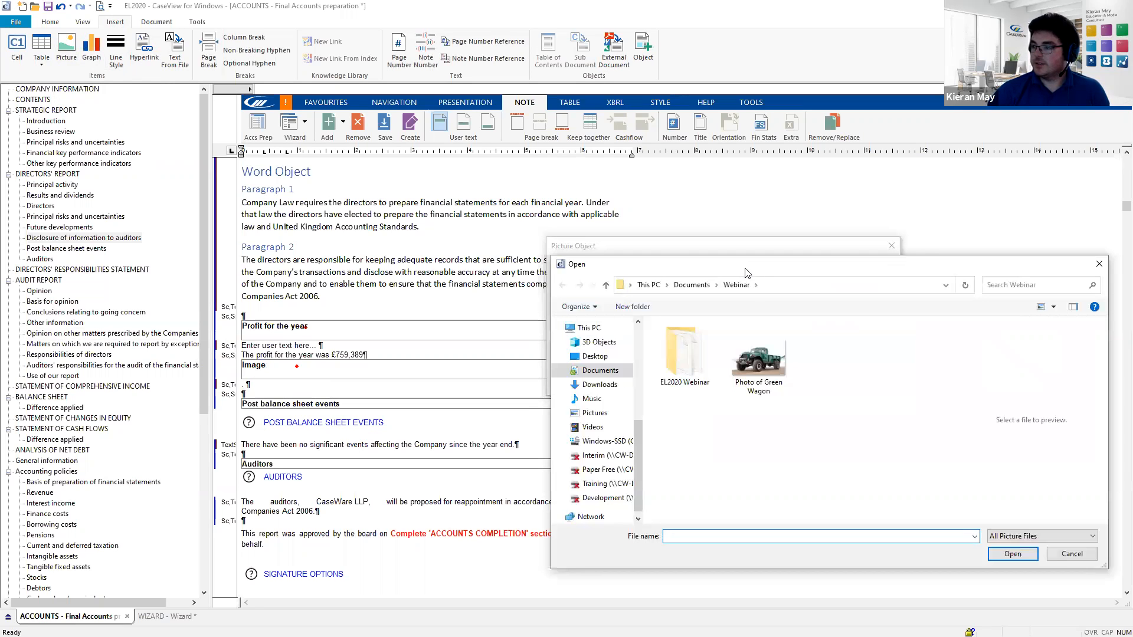
pyautogui.doubleClick(761, 361)
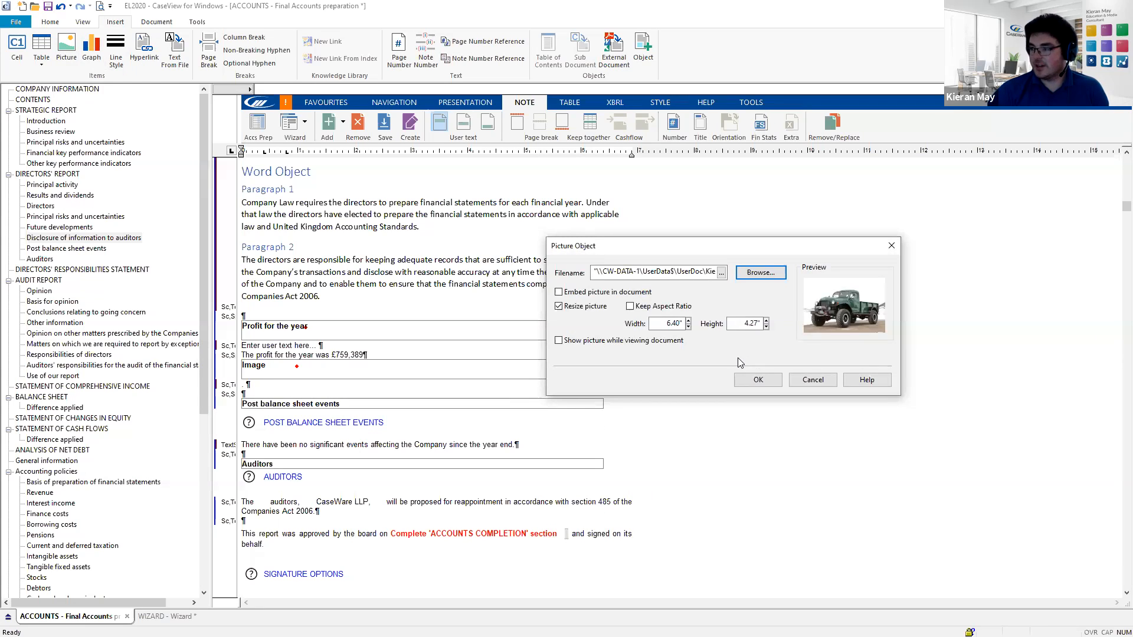
pyautogui.click(755, 381)
pyautogui.scroll(-2, 445, 400)
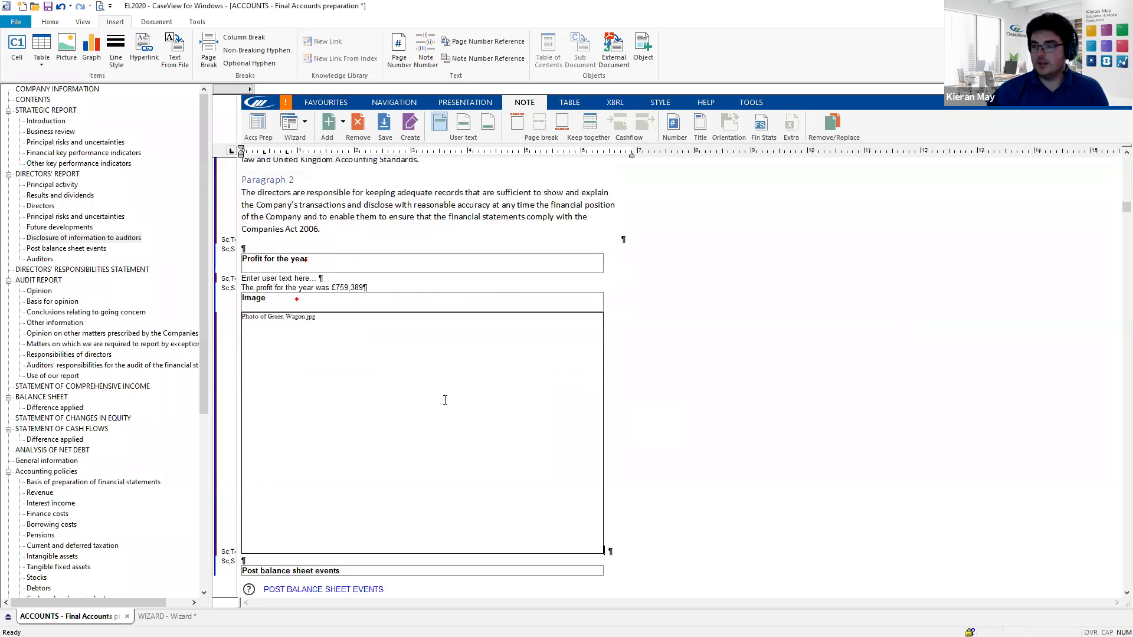
pyautogui.scroll(-1, 369, 392)
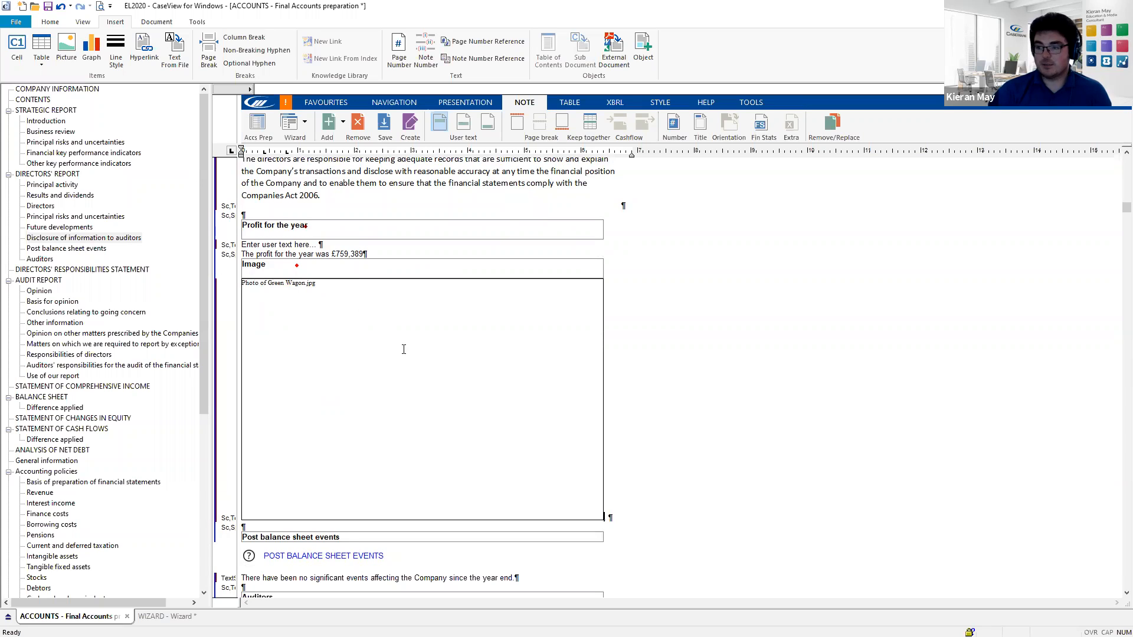
# - Turn on 'Show picture while viewing document' in the picture's properties
pyautogui.rightClick(390, 322)
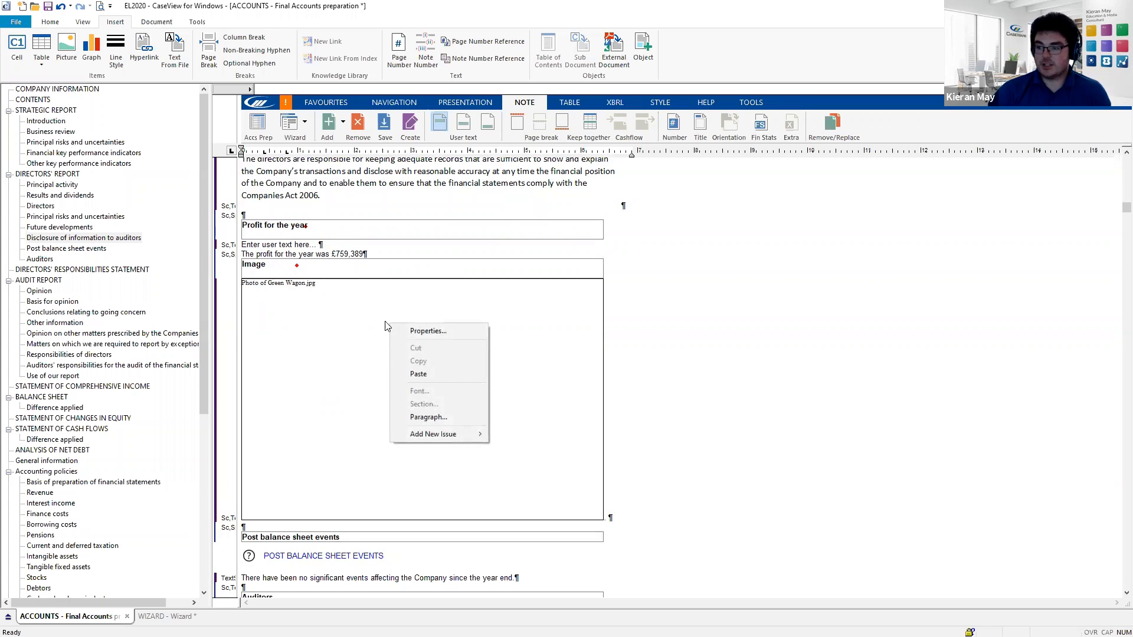
pyautogui.click(453, 332)
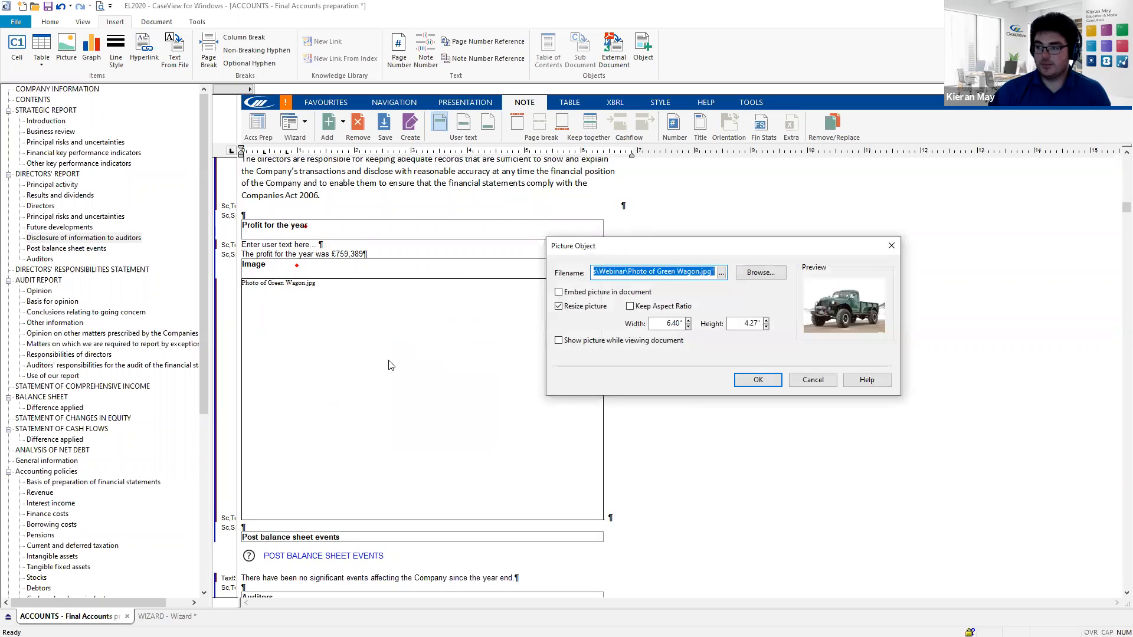
pyautogui.click(559, 341)
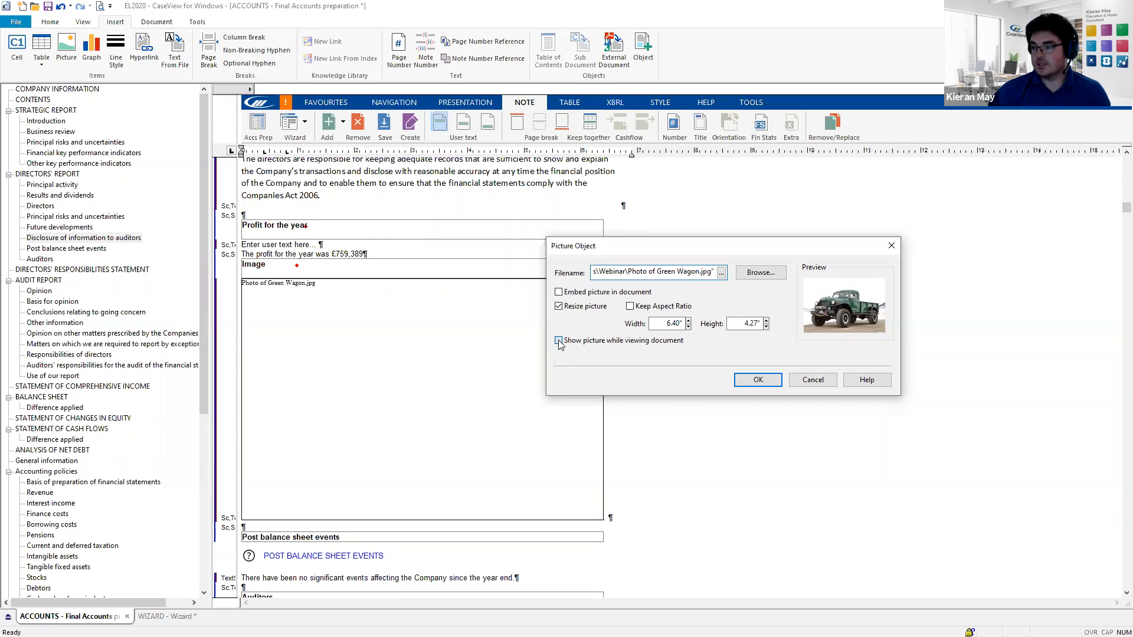
pyautogui.click(769, 381)
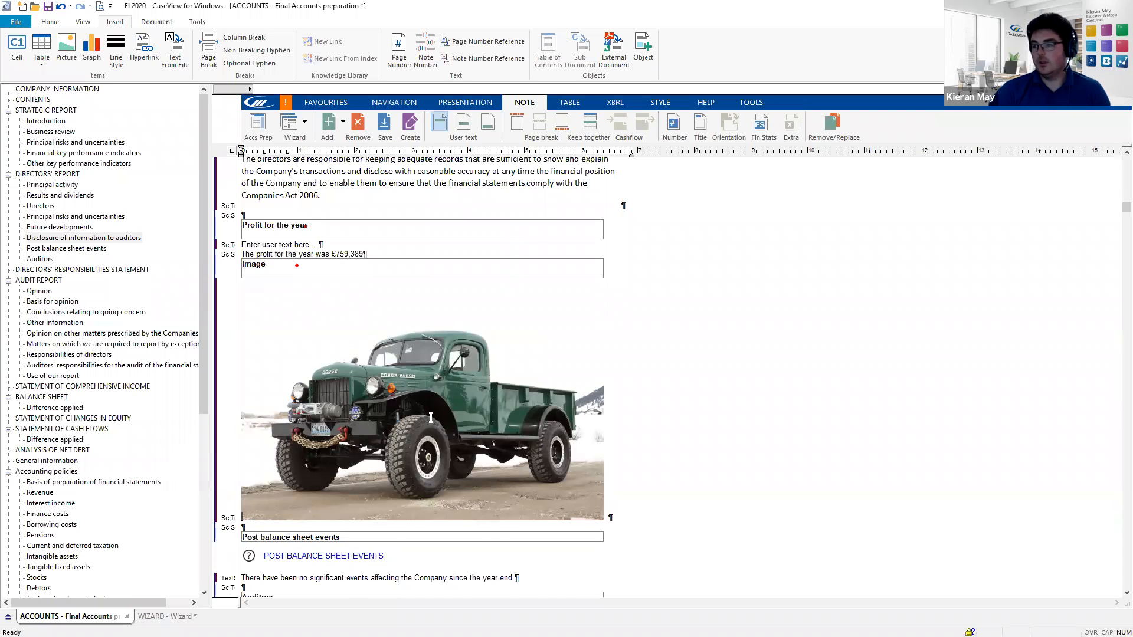
pyautogui.scroll(-2, 430, 417)
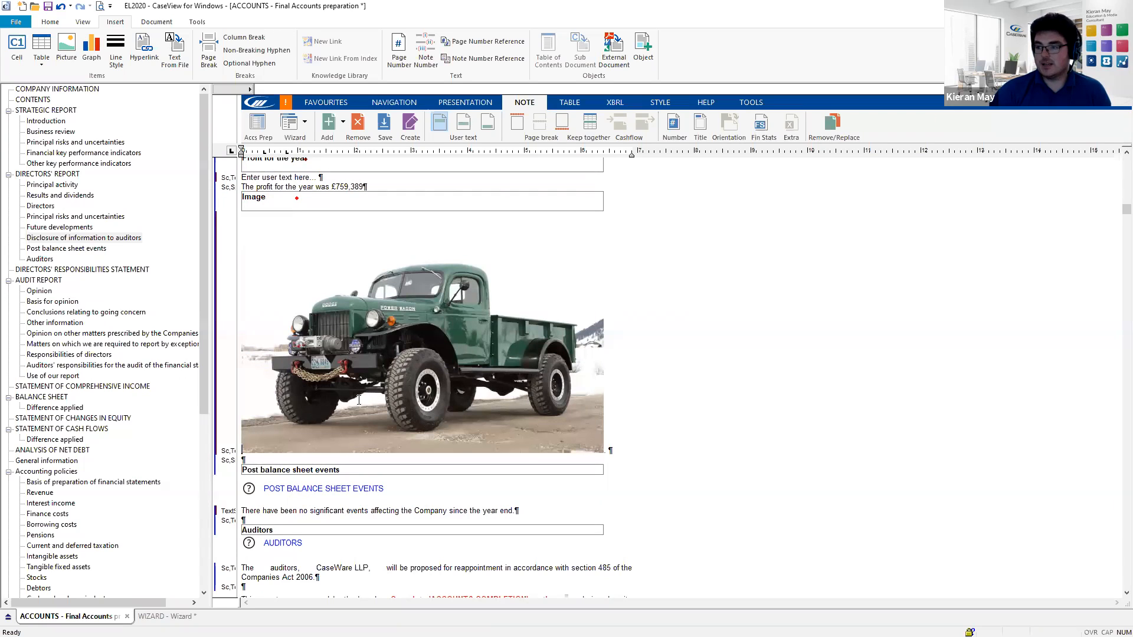
# - Add an extra report section titled 'Graph from Excel' below the truck image
pyautogui.click(342, 122)
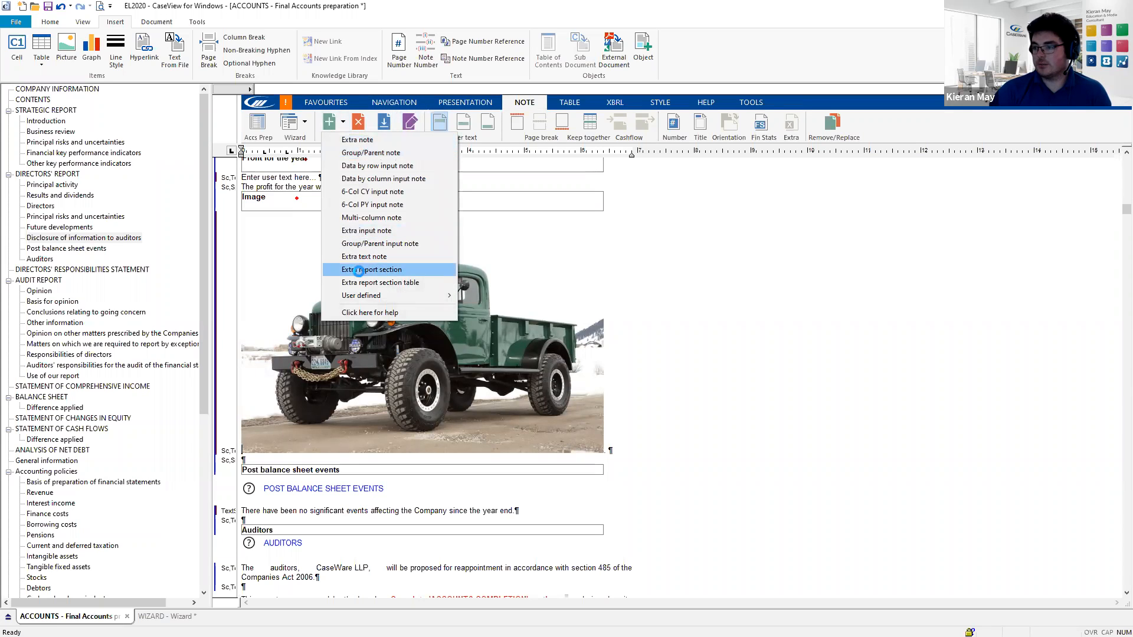
pyautogui.click(361, 269)
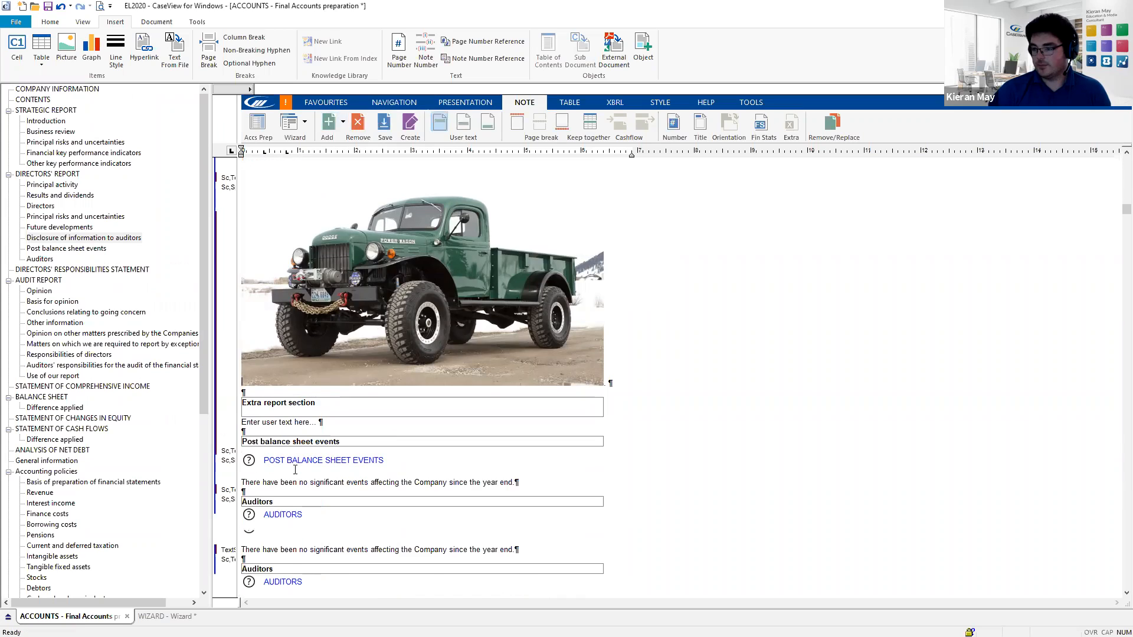
pyautogui.click(287, 411)
pyautogui.click(304, 406)
pyautogui.moveTo(305, 404); pyautogui.dragTo(243, 392)
pyautogui.write('Grap')
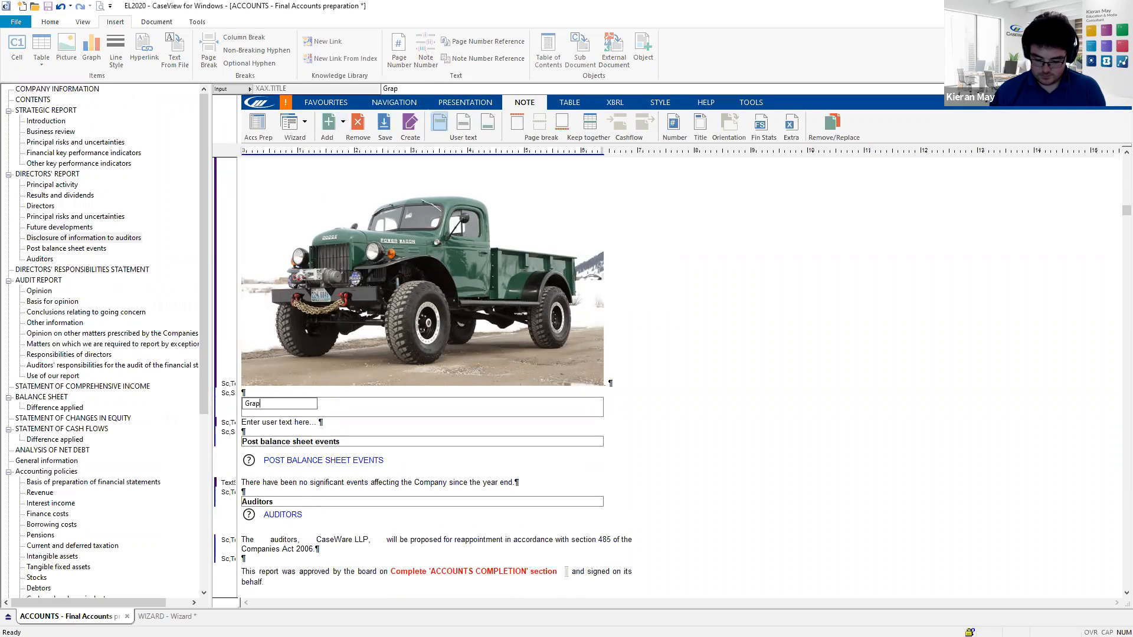
pyautogui.write('h from Excel')
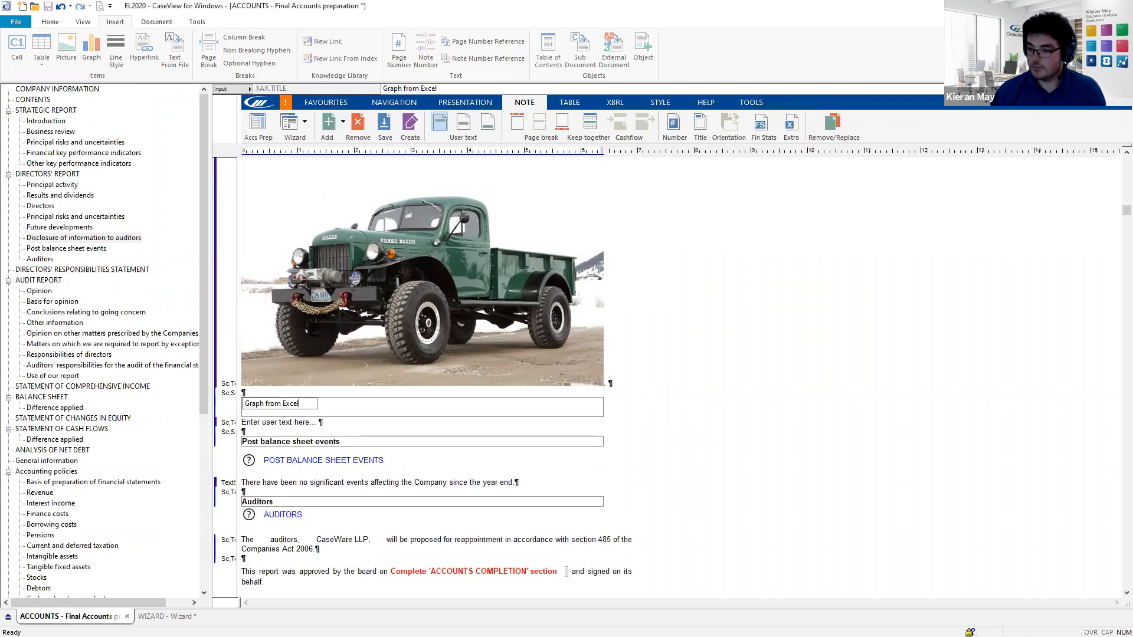
pyautogui.press('Return')
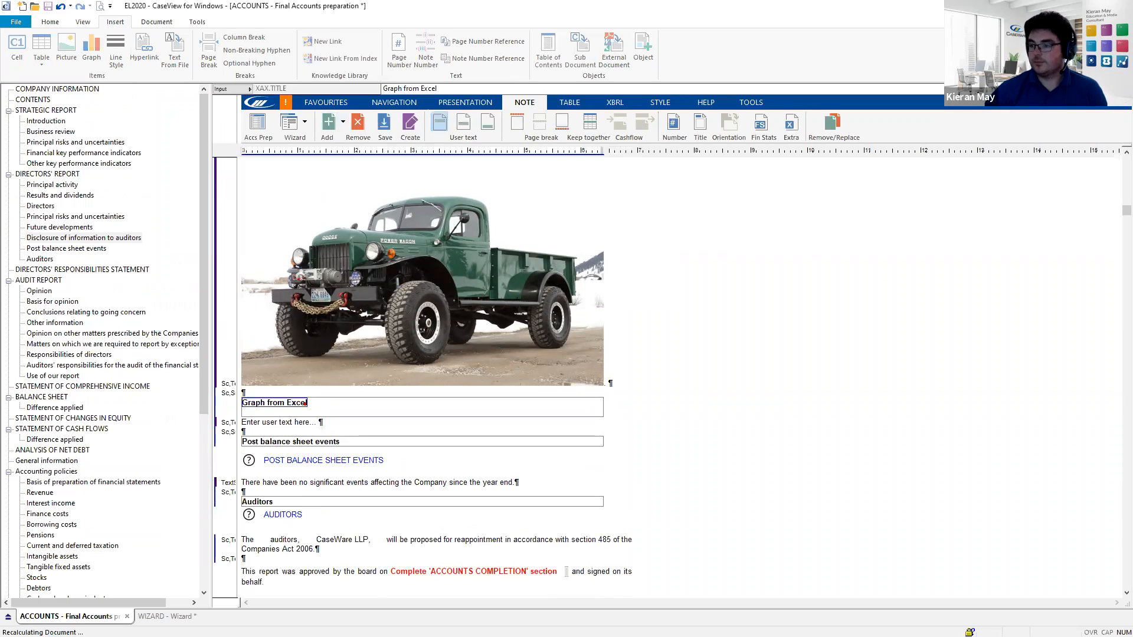
# - Delete the section's 'Enter user text here' placeholder
pyautogui.click(273, 423)
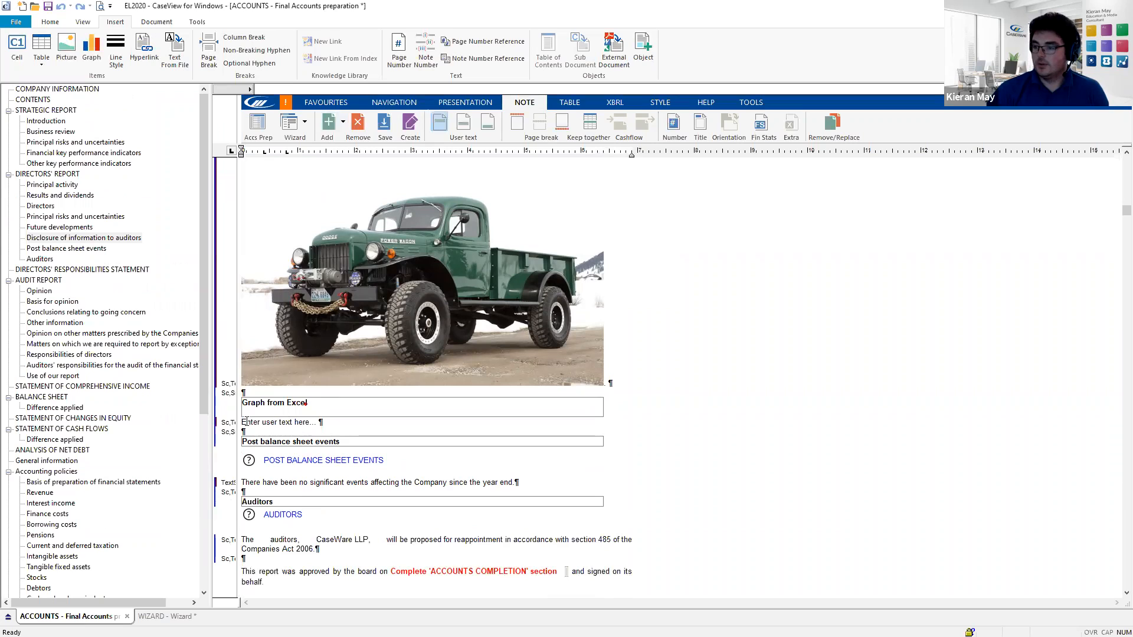
pyautogui.moveTo(243, 422); pyautogui.dragTo(310, 426)
pyautogui.press('Delete')
pyautogui.press('Delete')
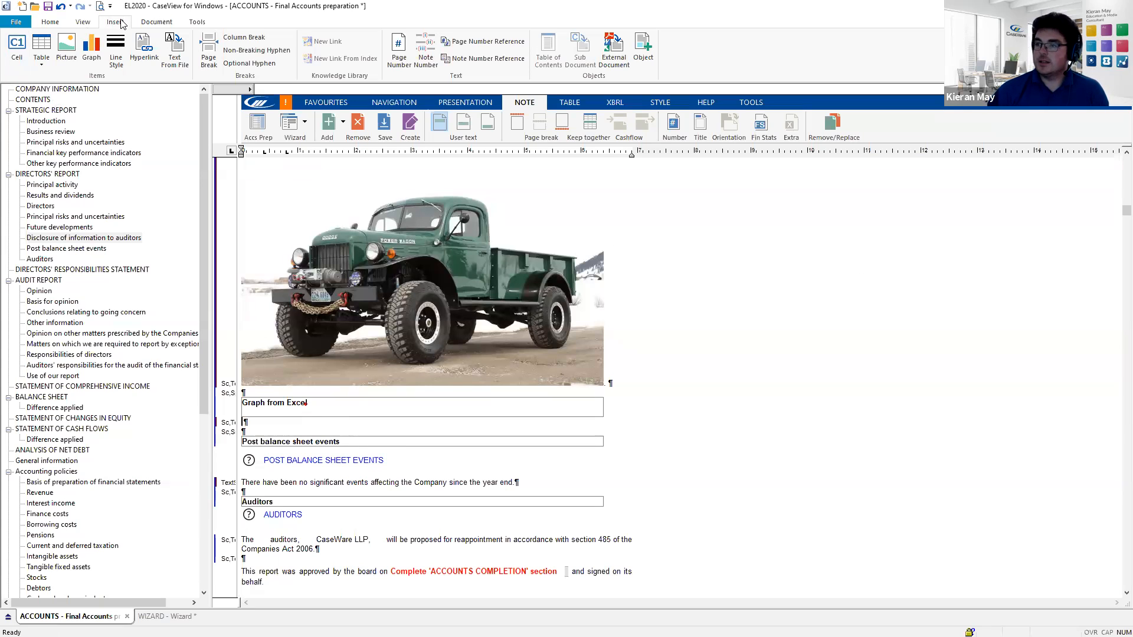
# - Embed the Graph Excel workbook, showing the Sales Revenue table and line chart
pyautogui.click(644, 51)
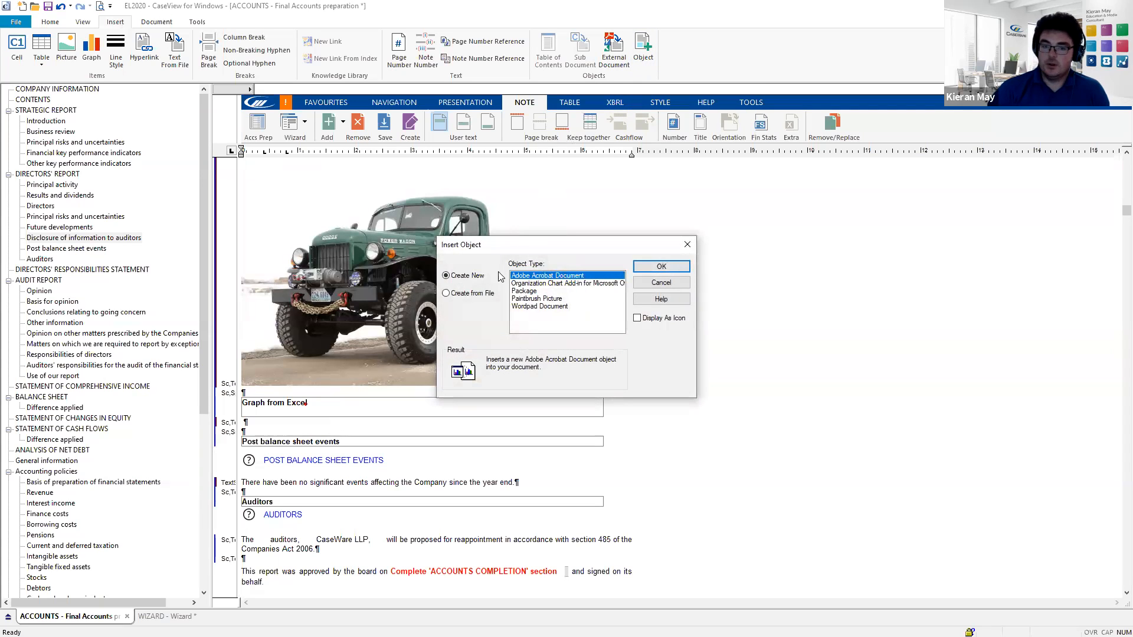
pyautogui.click(446, 294)
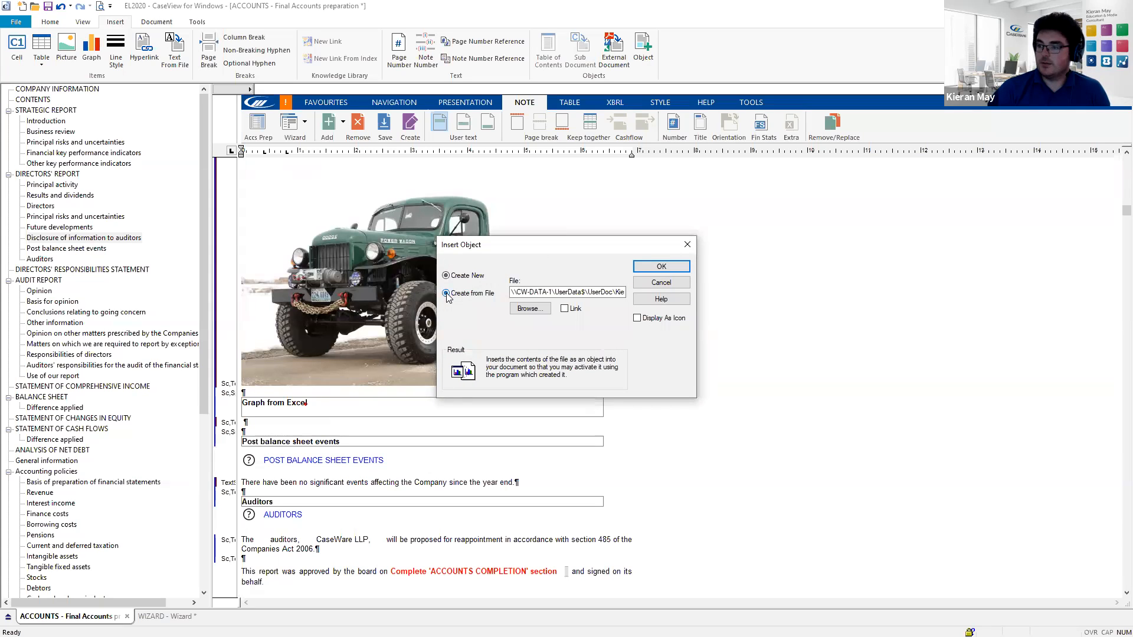
pyautogui.click(534, 310)
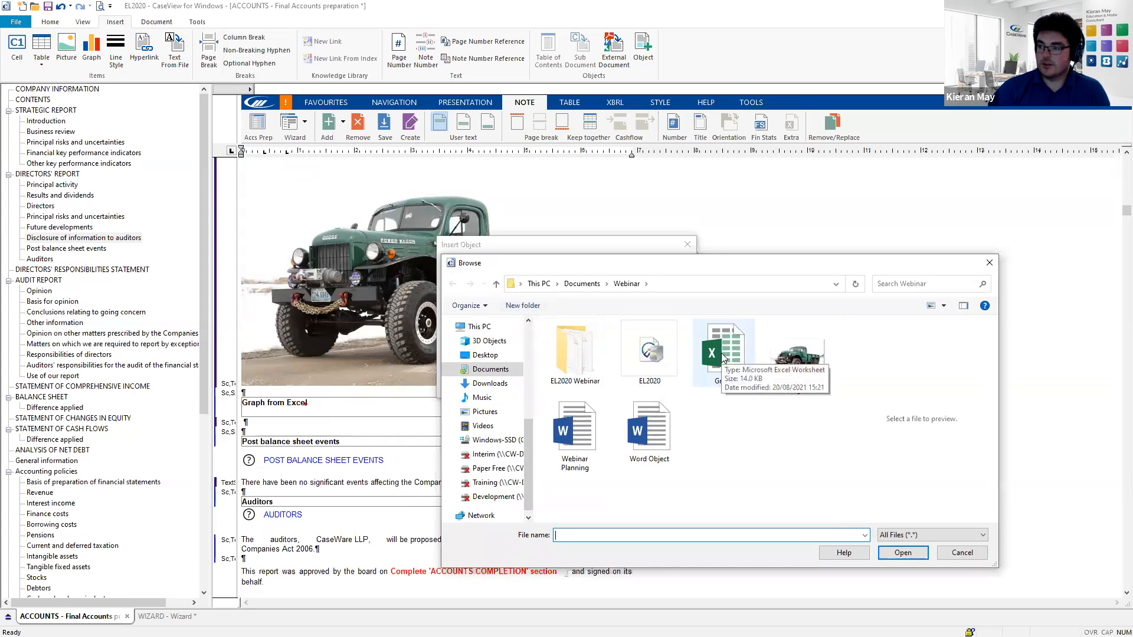
pyautogui.doubleClick(722, 354)
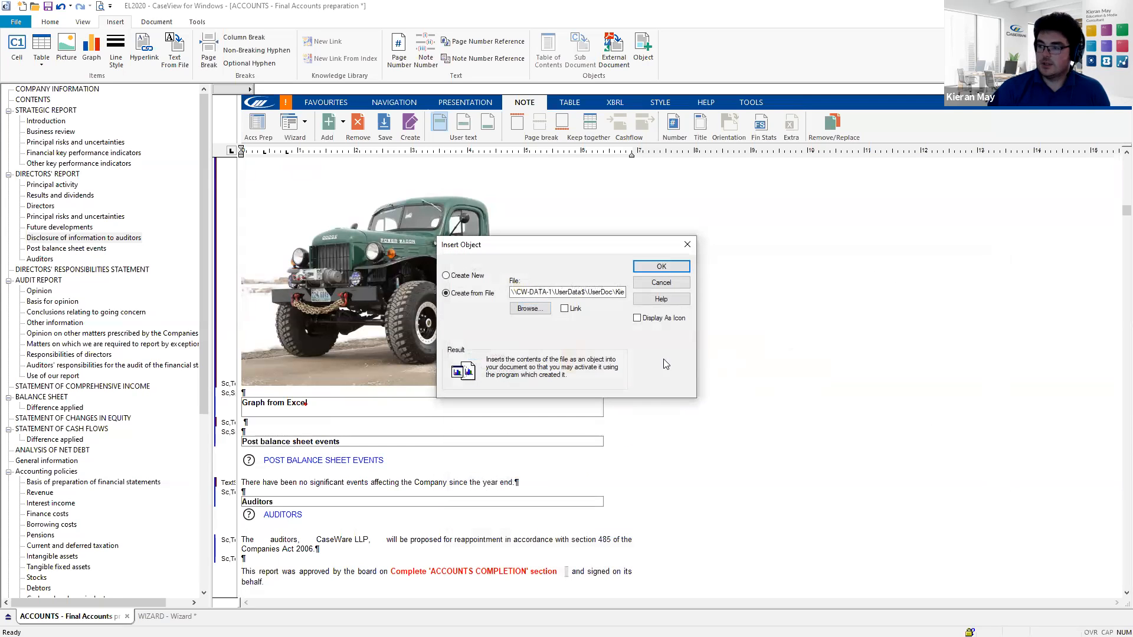
pyautogui.click(647, 267)
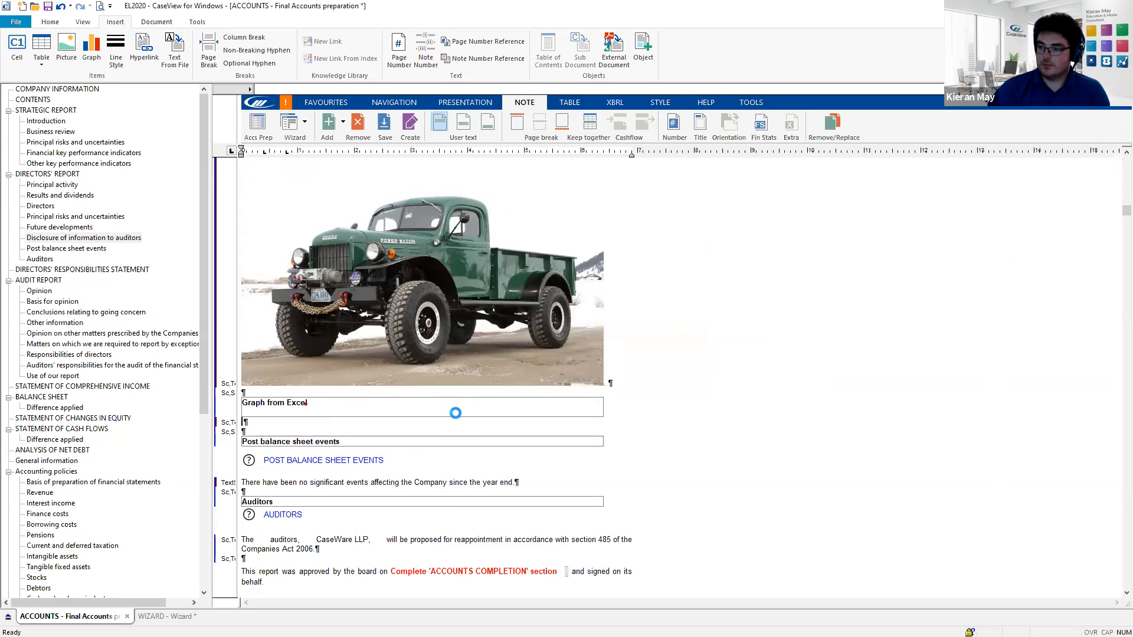
pyautogui.scroll(-3, 469, 396)
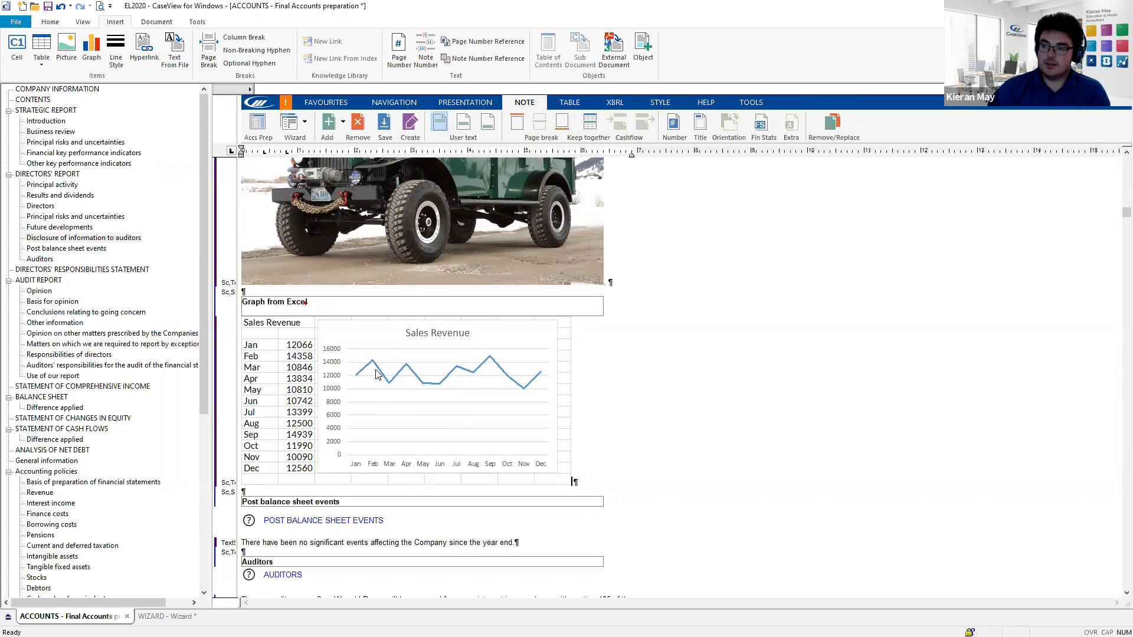
pyautogui.click(412, 424)
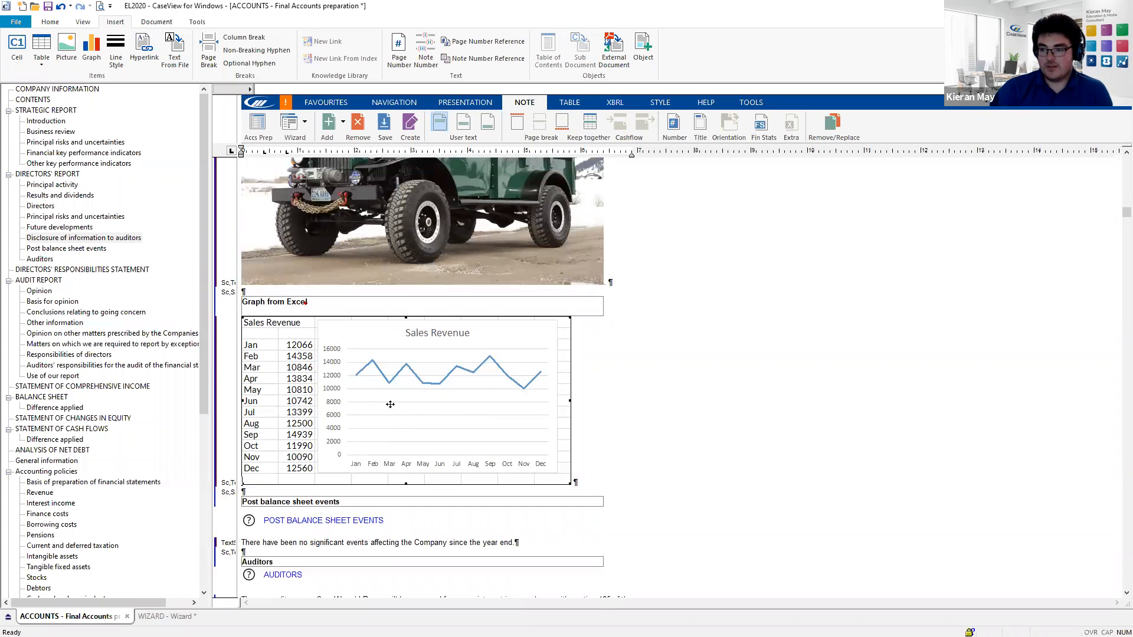
pyautogui.scroll(-1, 379, 377)
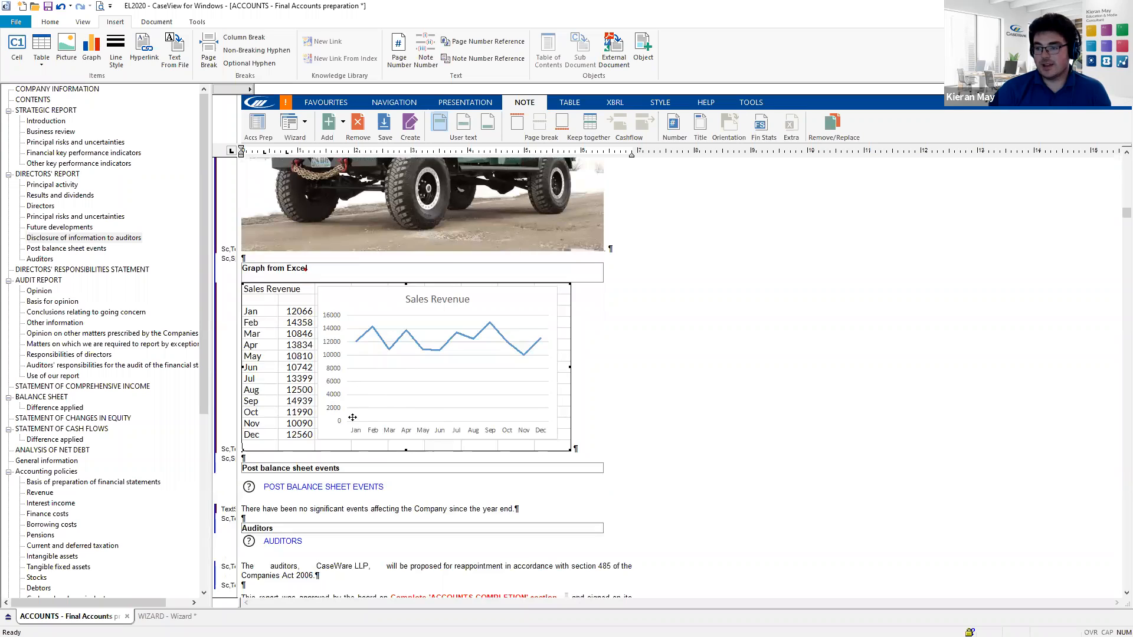
# - Select the 'Graph from Excel' heading and bring back the note editing tools
pyautogui.click(285, 271)
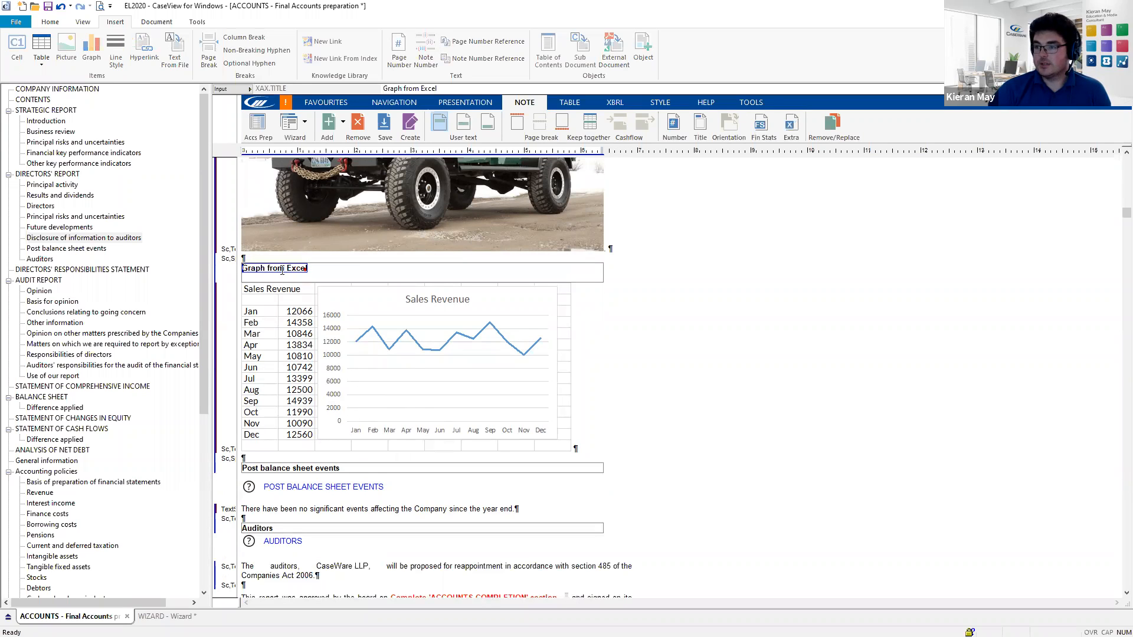
pyautogui.click(525, 102)
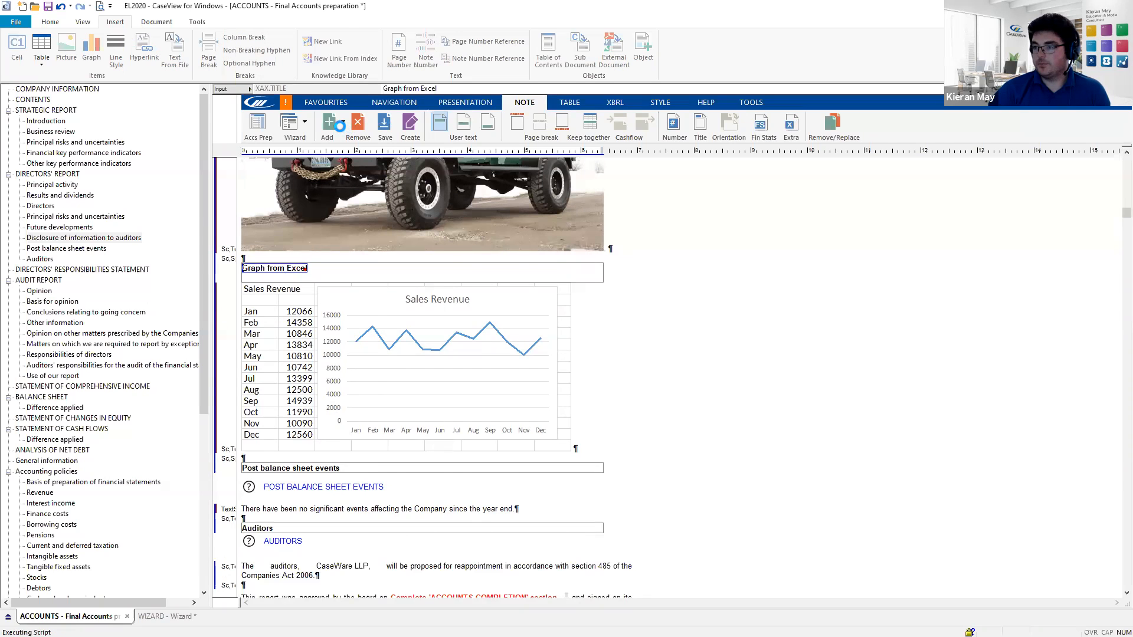
pyautogui.click(524, 102)
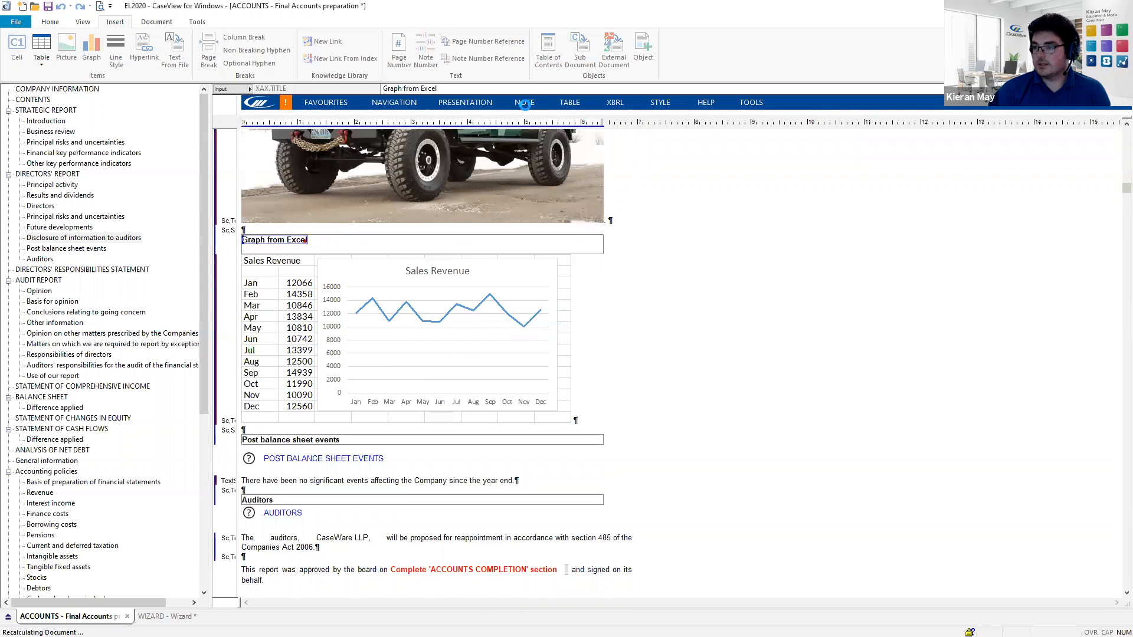
# - Add an extra report section titled 'Chart in CaseWare' below the sales chart
pyautogui.click(340, 131)
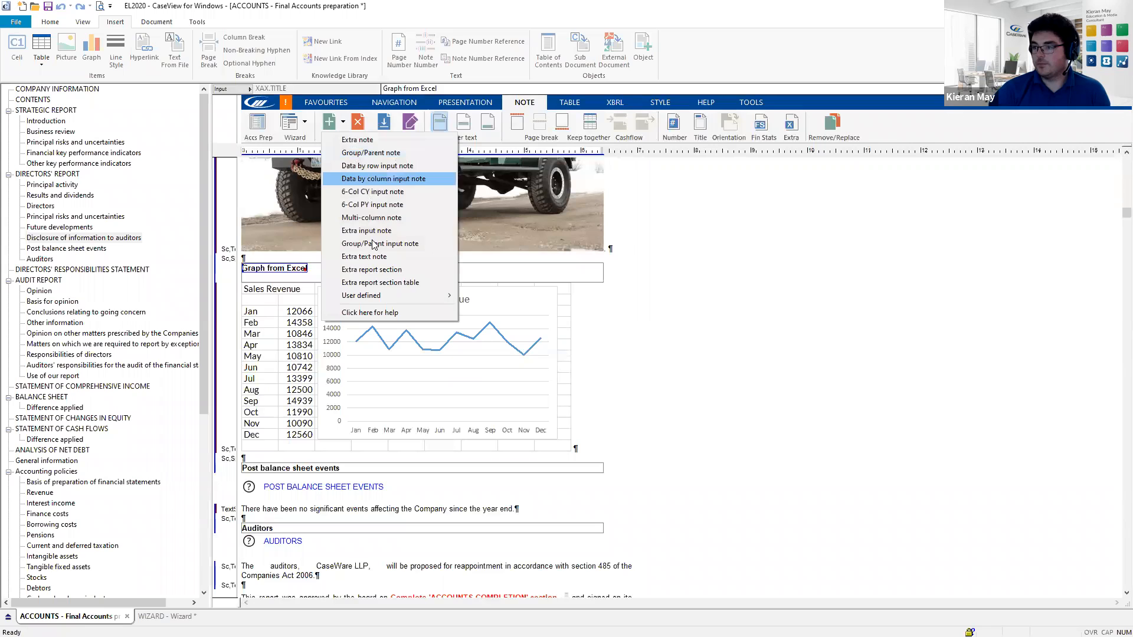
pyautogui.click(381, 272)
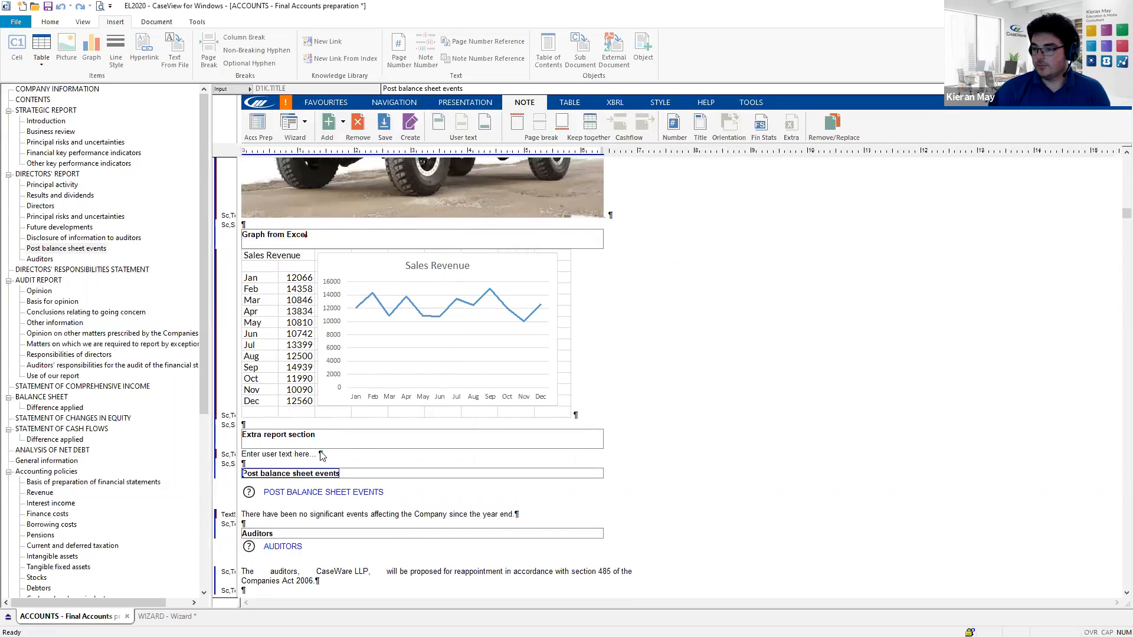
pyautogui.click(316, 439)
pyautogui.moveTo(316, 438); pyautogui.dragTo(209, 435)
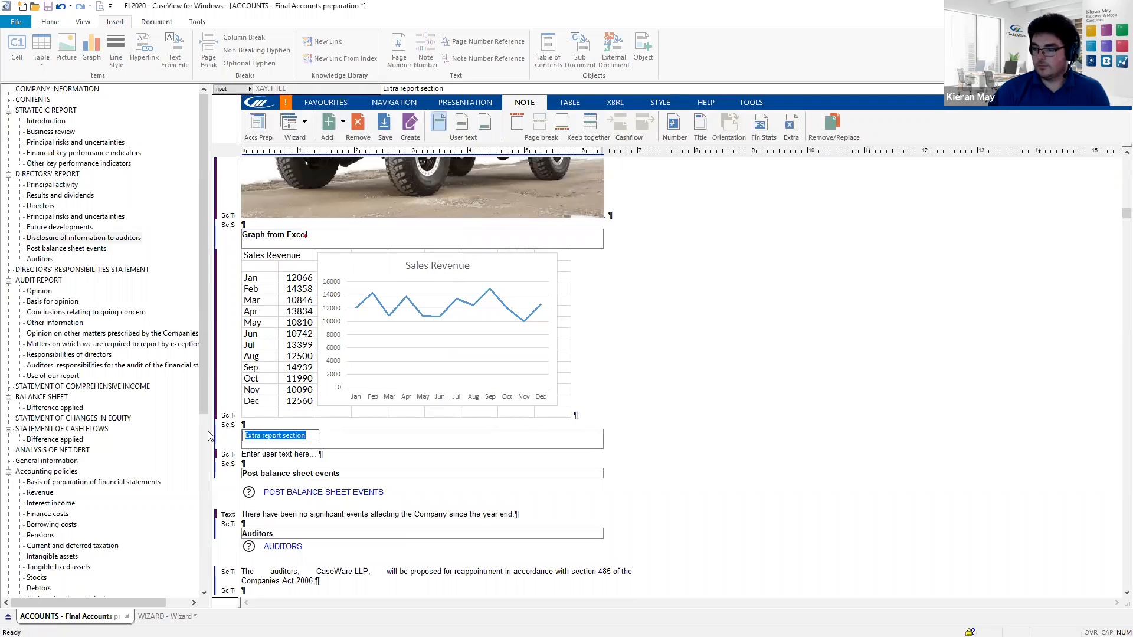
pyautogui.write('Chart in C')
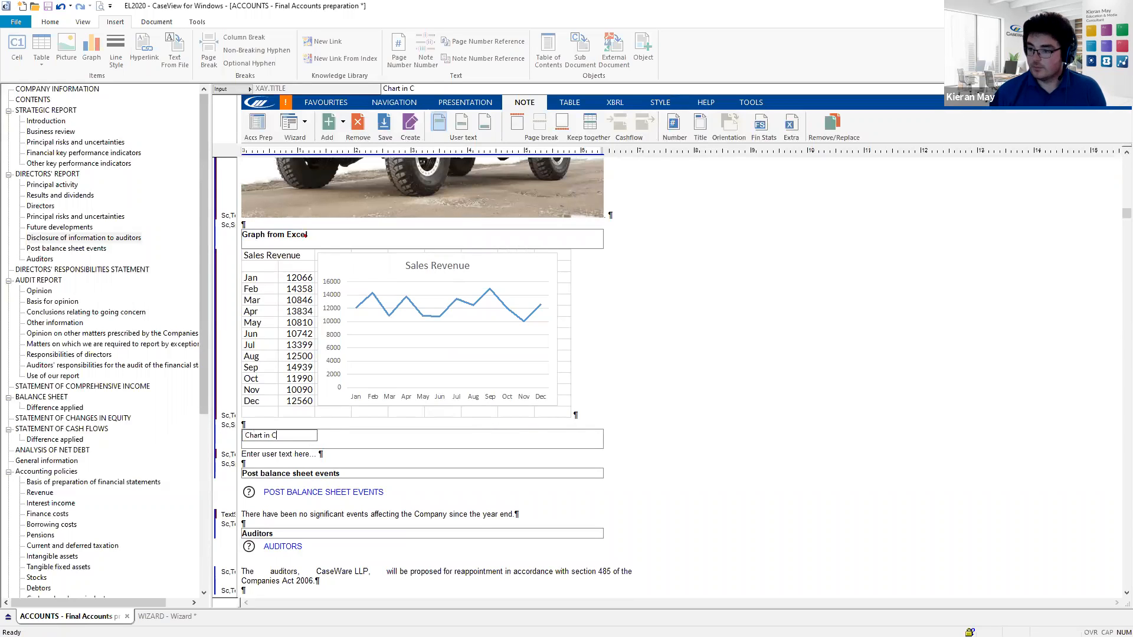
pyautogui.write('aseWare')
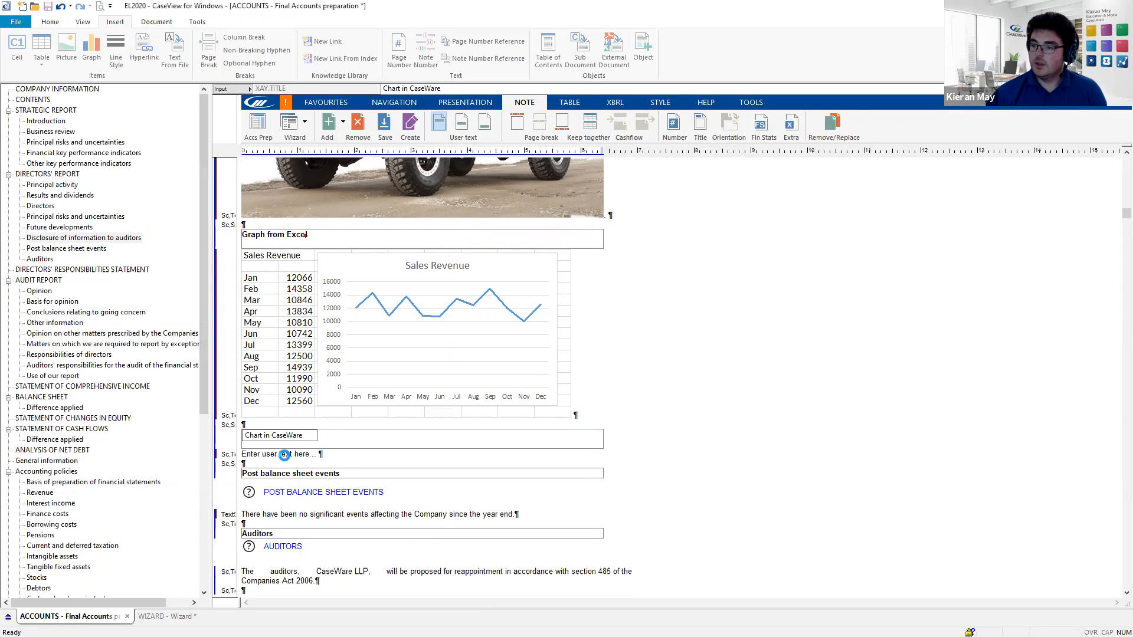
pyautogui.click(288, 454)
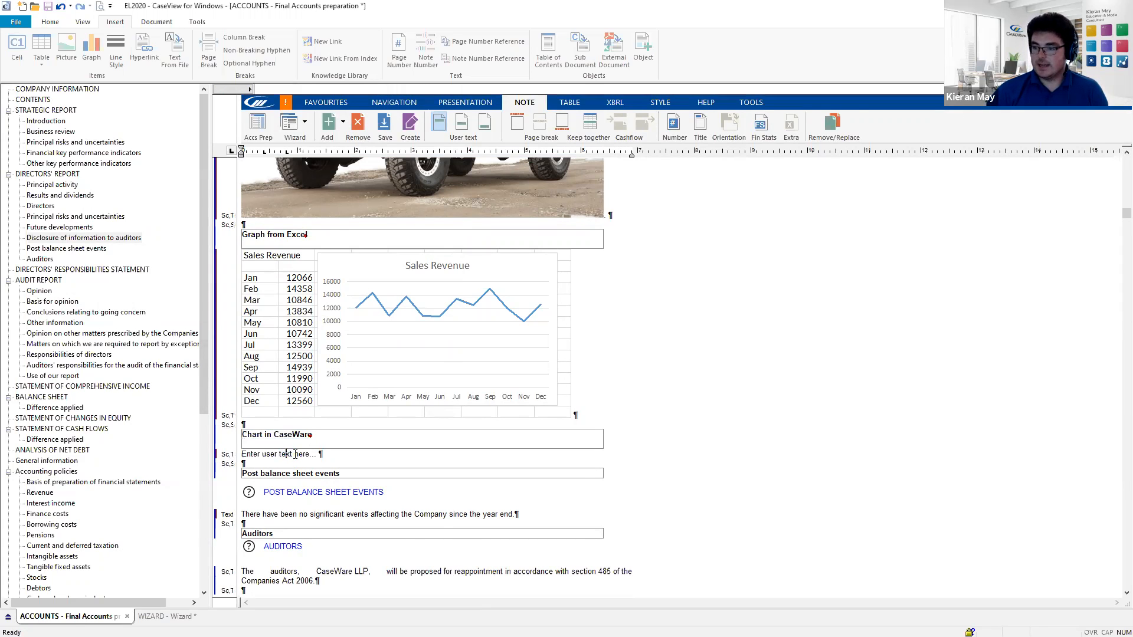
# - Delete the section's 'Enter user text here' placeholder
pyautogui.click(245, 454)
pyautogui.click(307, 455)
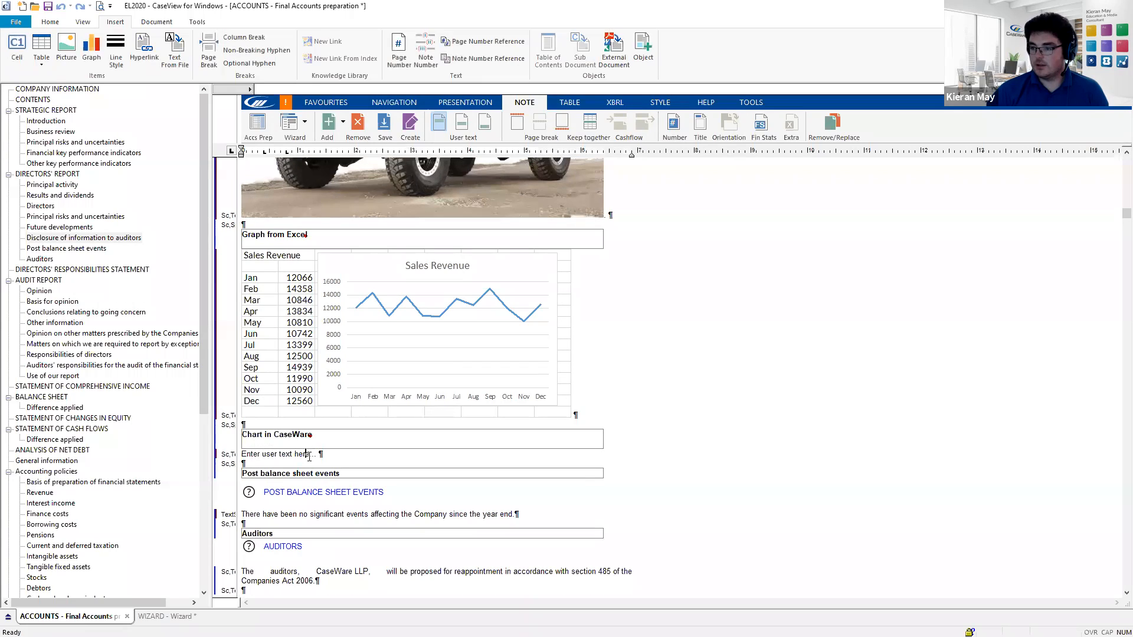
pyautogui.moveTo(317, 454); pyautogui.dragTo(243, 454)
pyautogui.press('Delete')
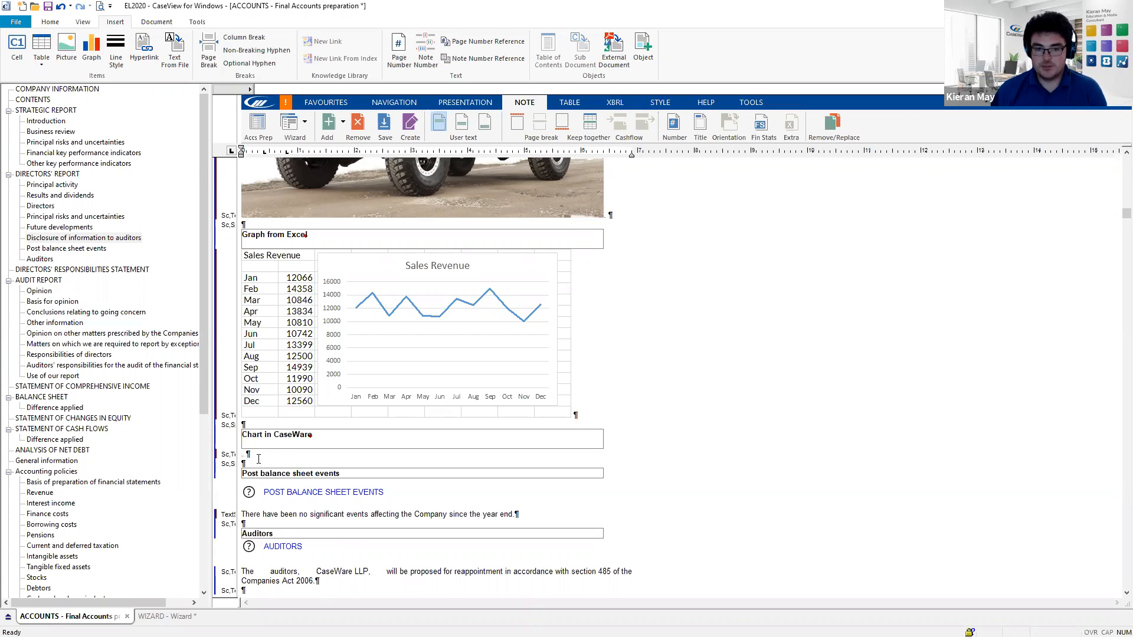
# - Type 'Sales in the UK were £25,000. Sales in Europe were £20,000.' under Chart in CaseWare
pyautogui.write('Sal')
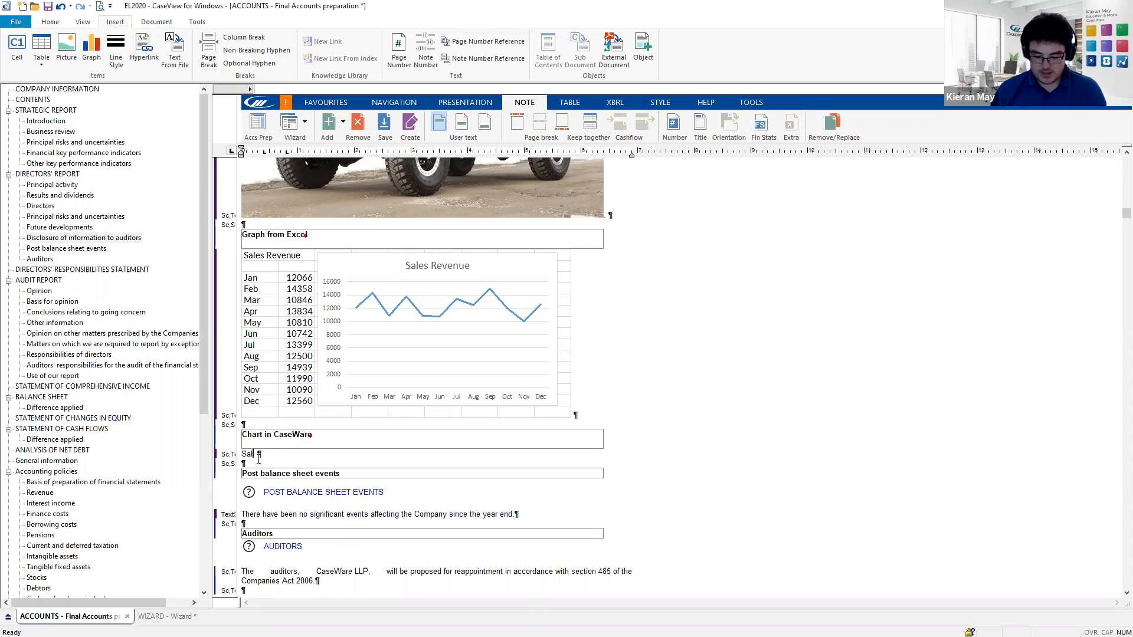
pyautogui.write('es in th')
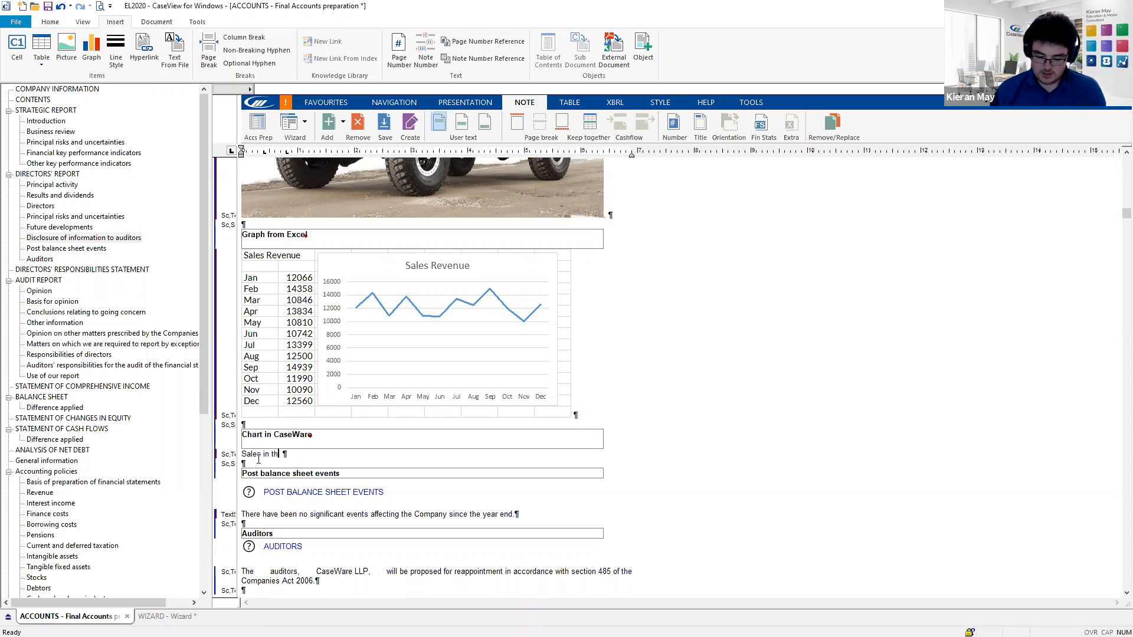
pyautogui.write('e UK wer')
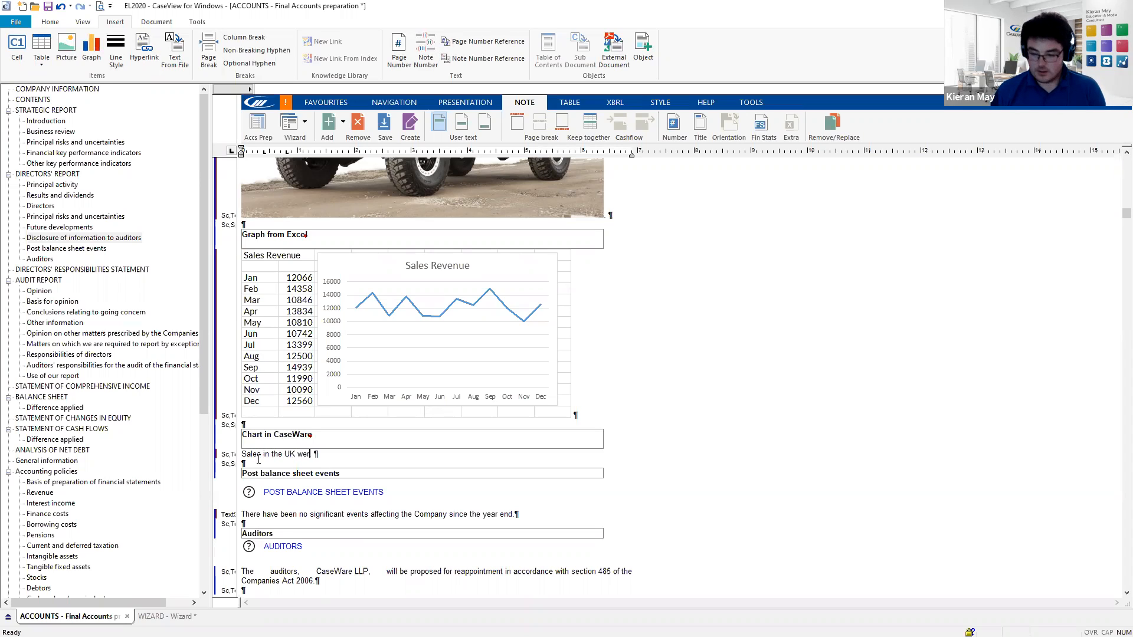
pyautogui.write('e £2')
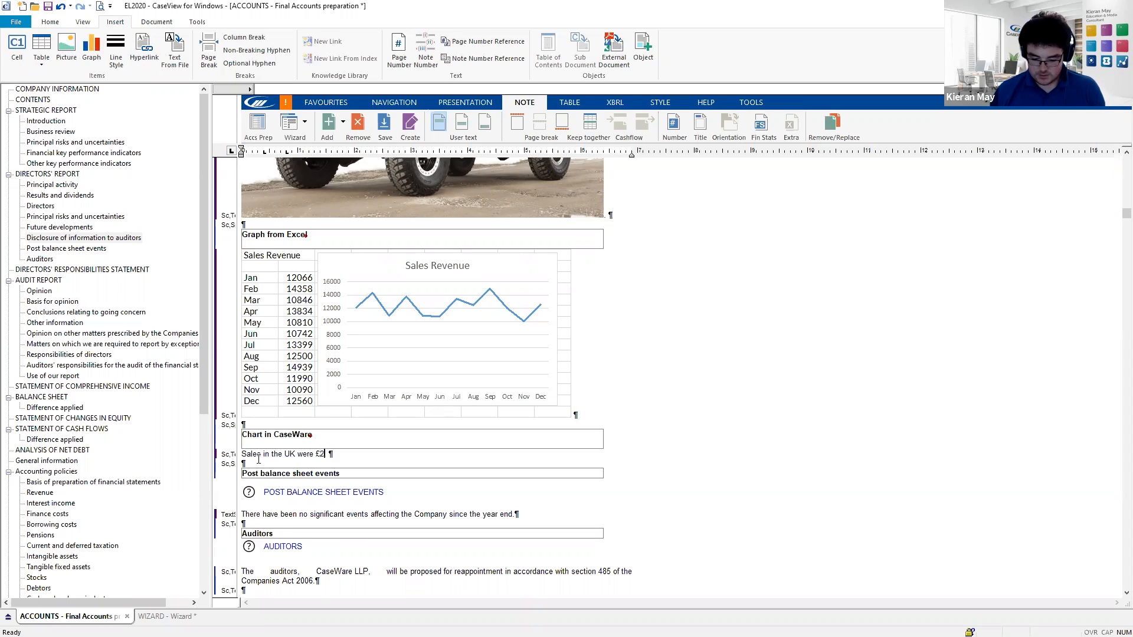
pyautogui.write('5,000')
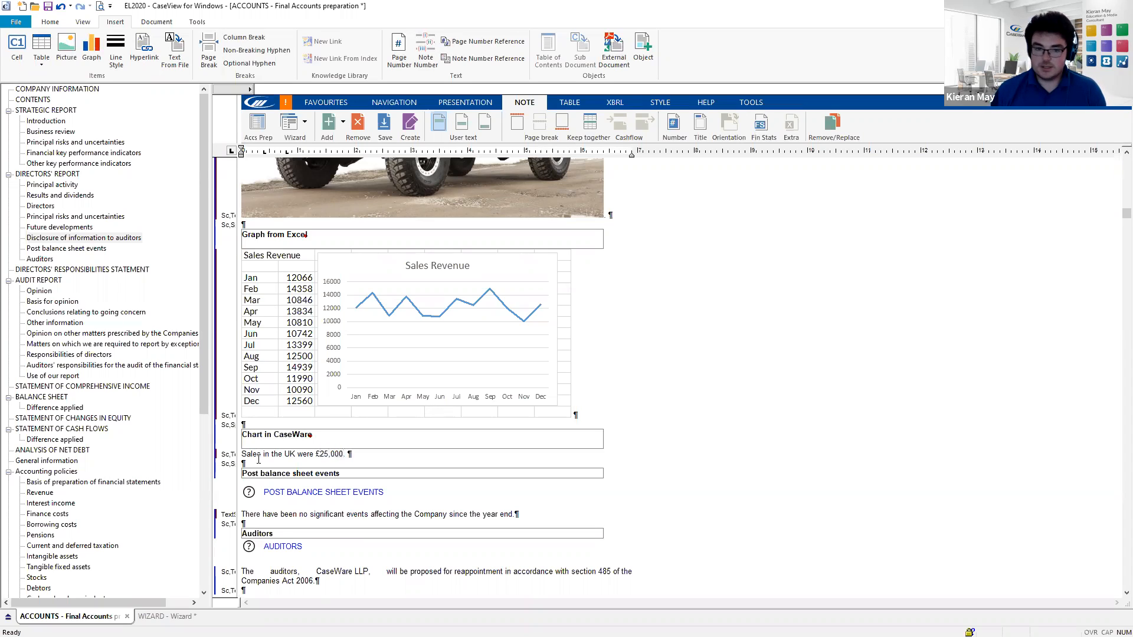
pyautogui.write('.')
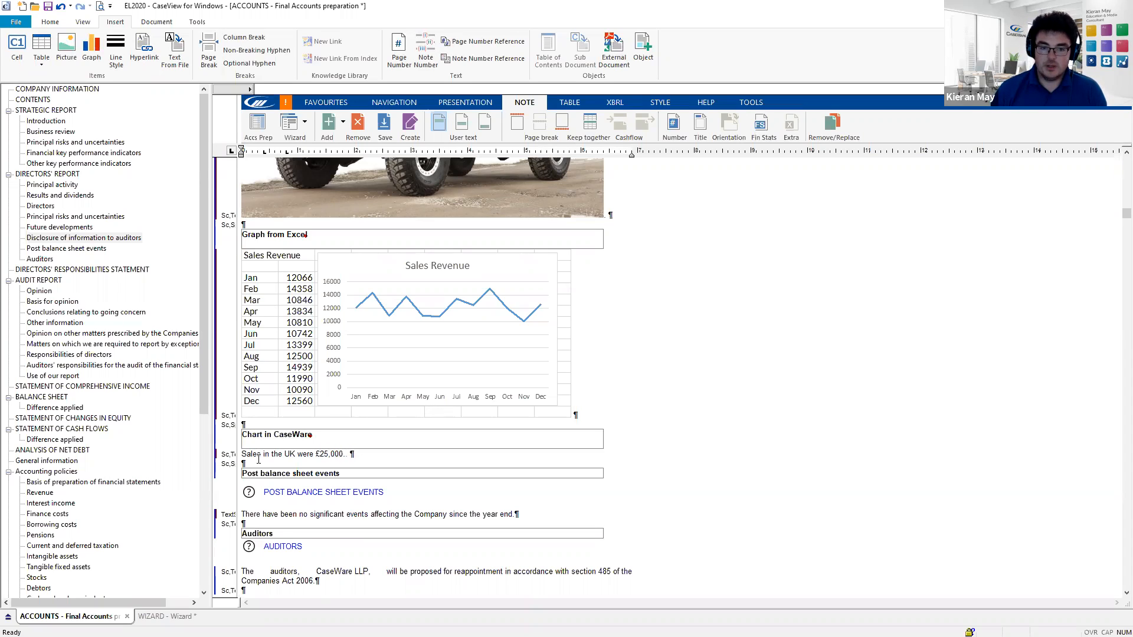
pyautogui.write(' Sales in ')
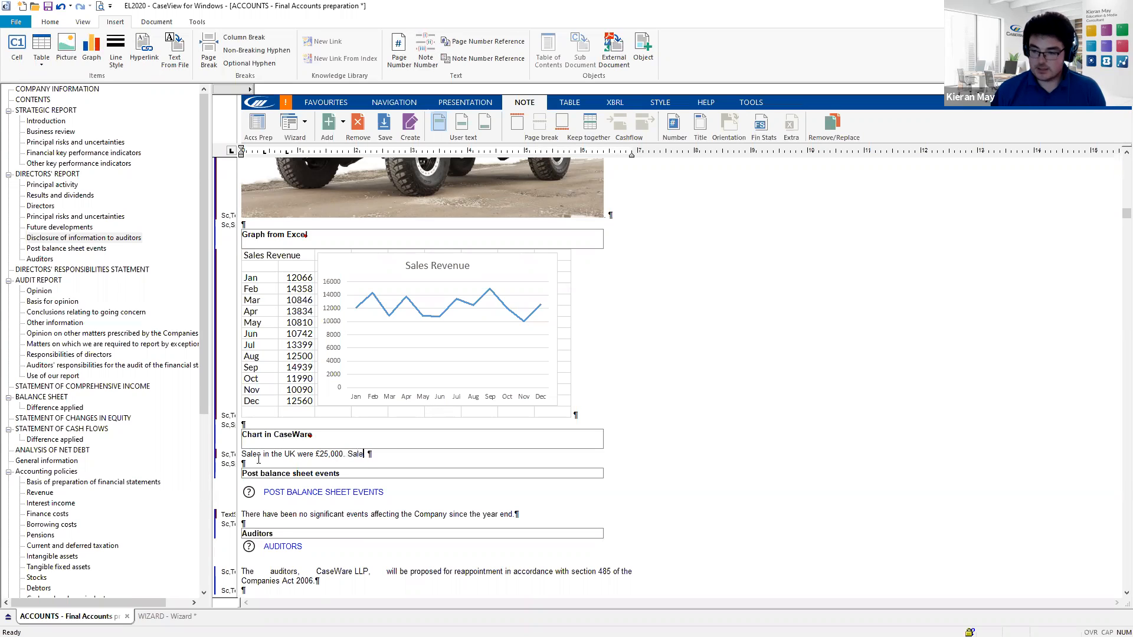
pyautogui.write('Eur')
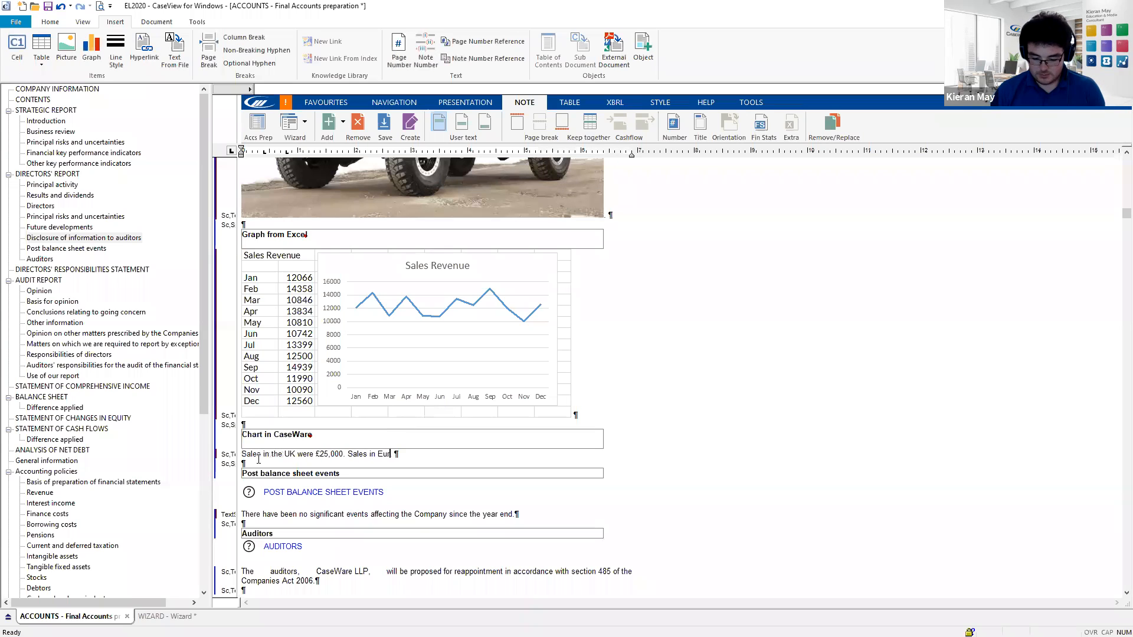
pyautogui.write('ope were £20,000')
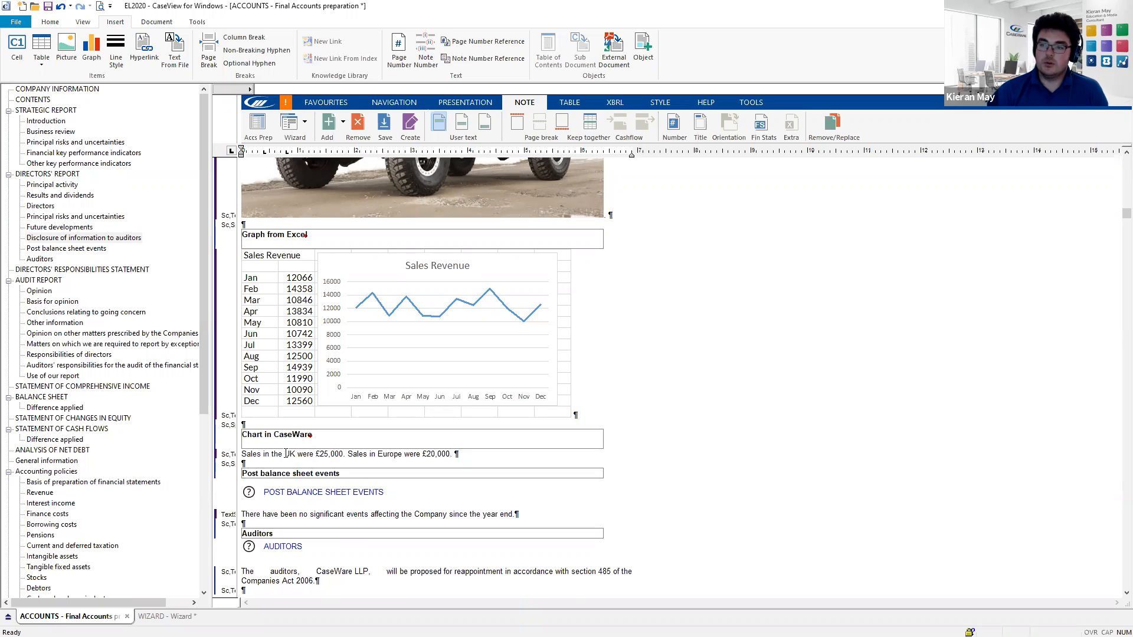
pyautogui.write('.')
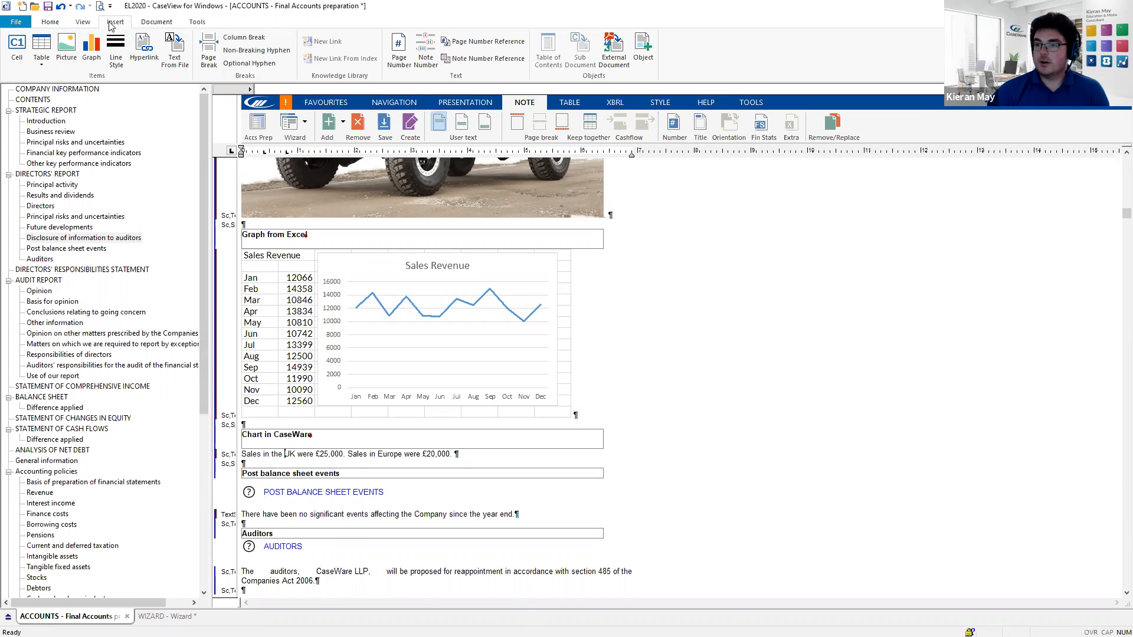
# - Insert a new cell numbered AG1, set to Alphanumeric type and marked as an Input Cell
pyautogui.click(18, 58)
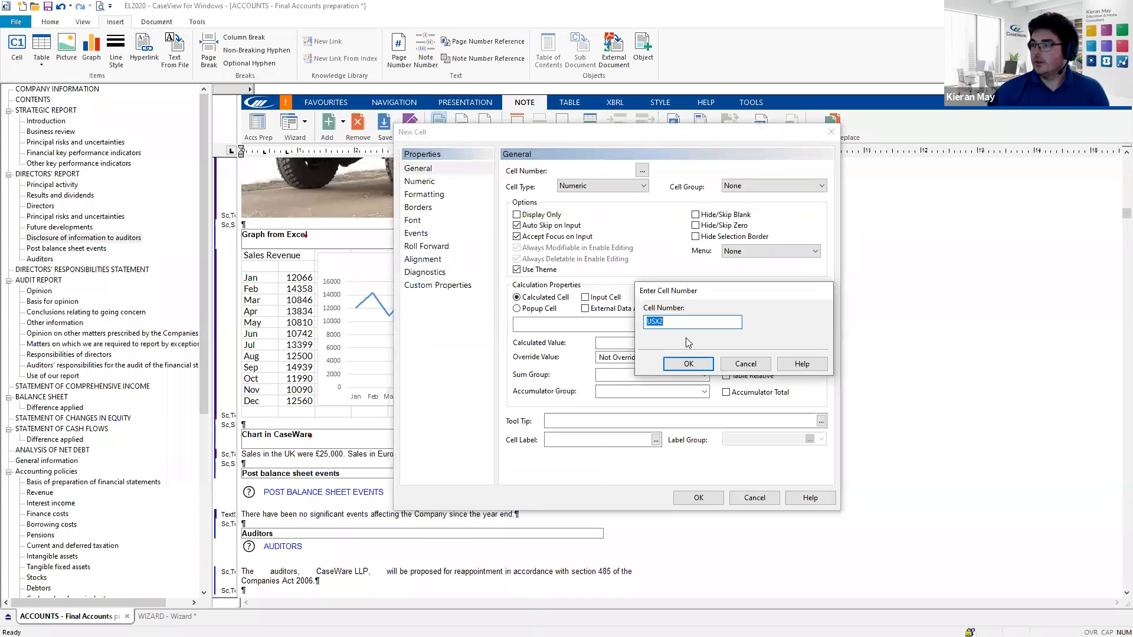
pyautogui.click(675, 325)
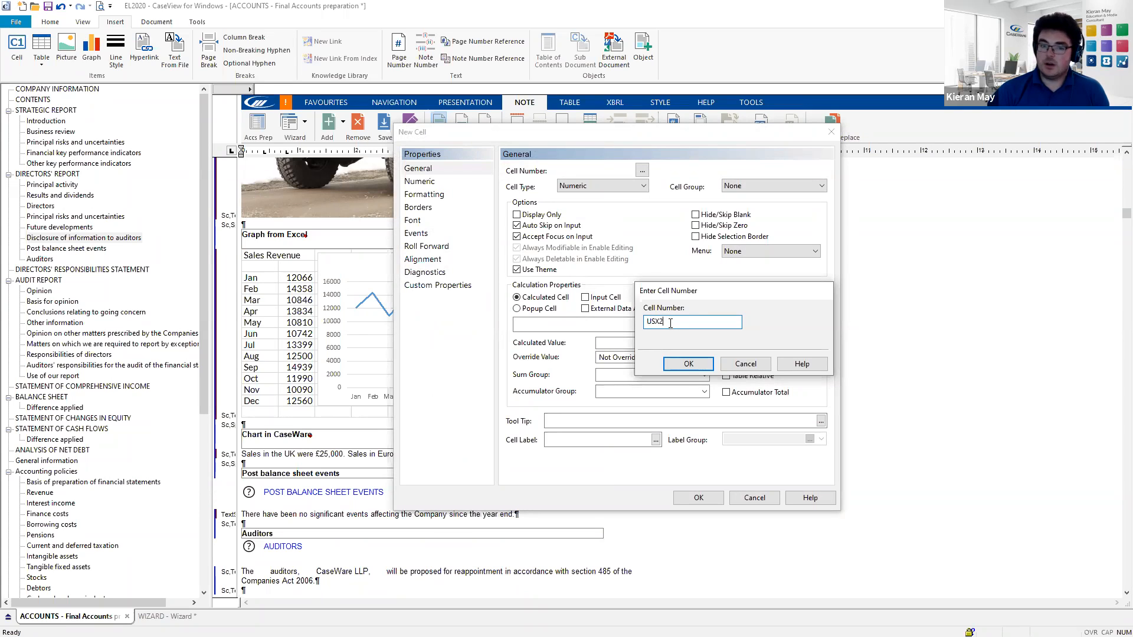
pyautogui.moveTo(669, 323); pyautogui.dragTo(631, 325)
pyautogui.write('AG1')
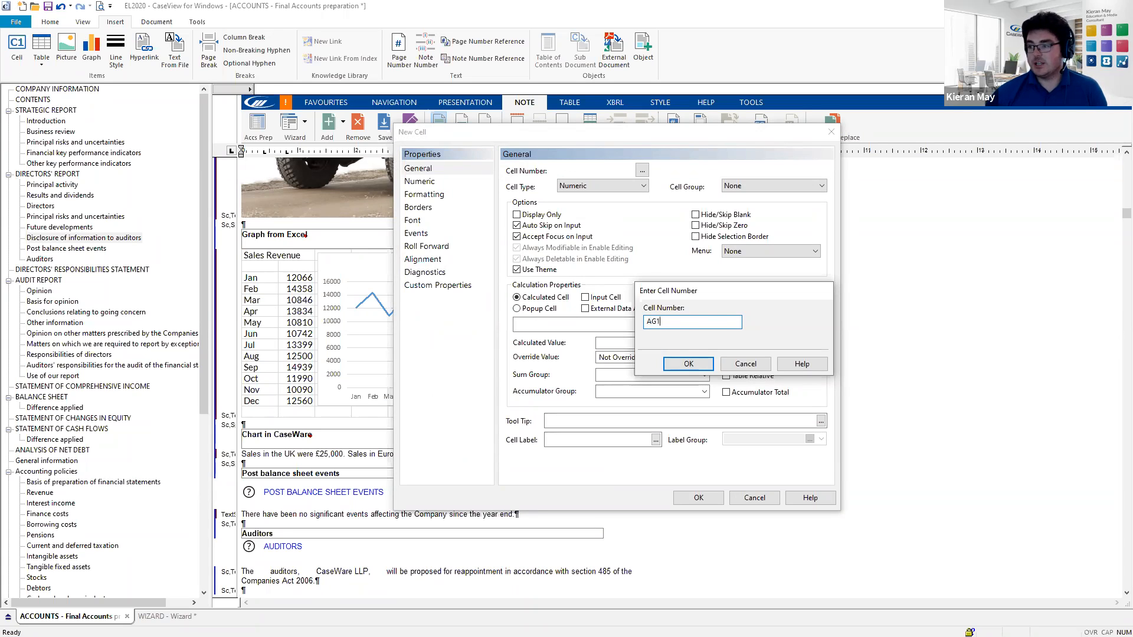
pyautogui.click(688, 363)
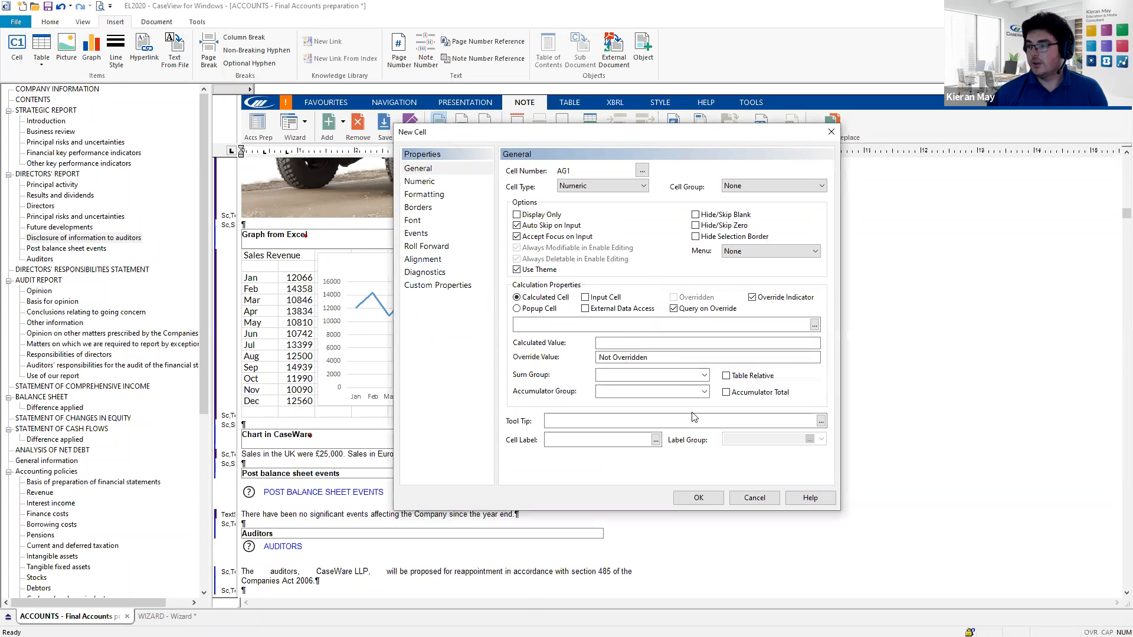
pyautogui.click(610, 186)
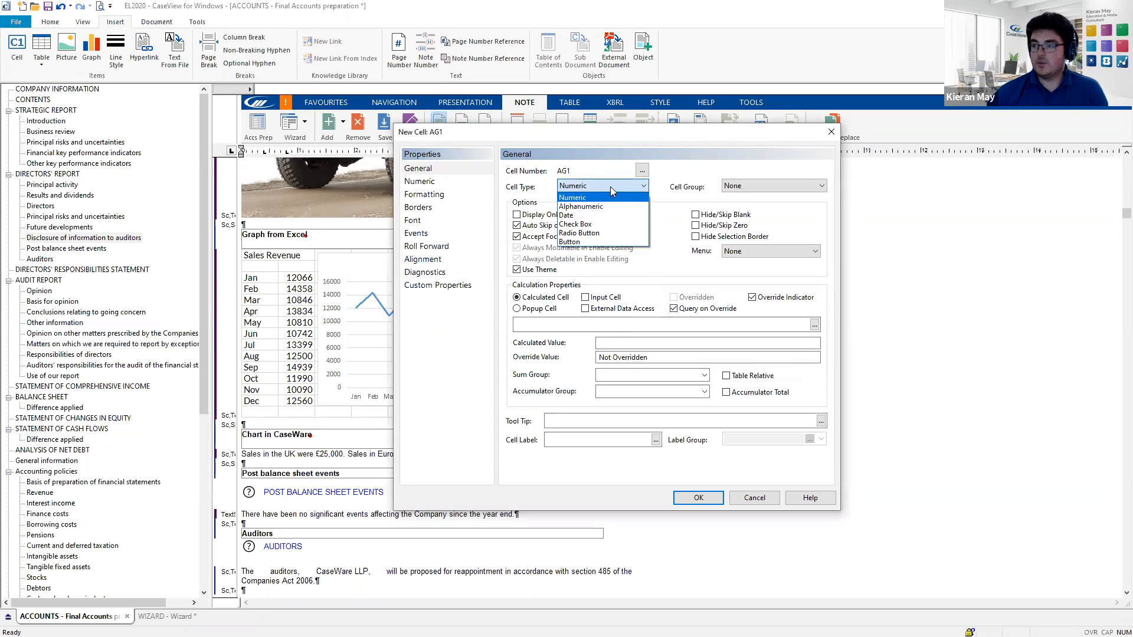
pyautogui.click(603, 206)
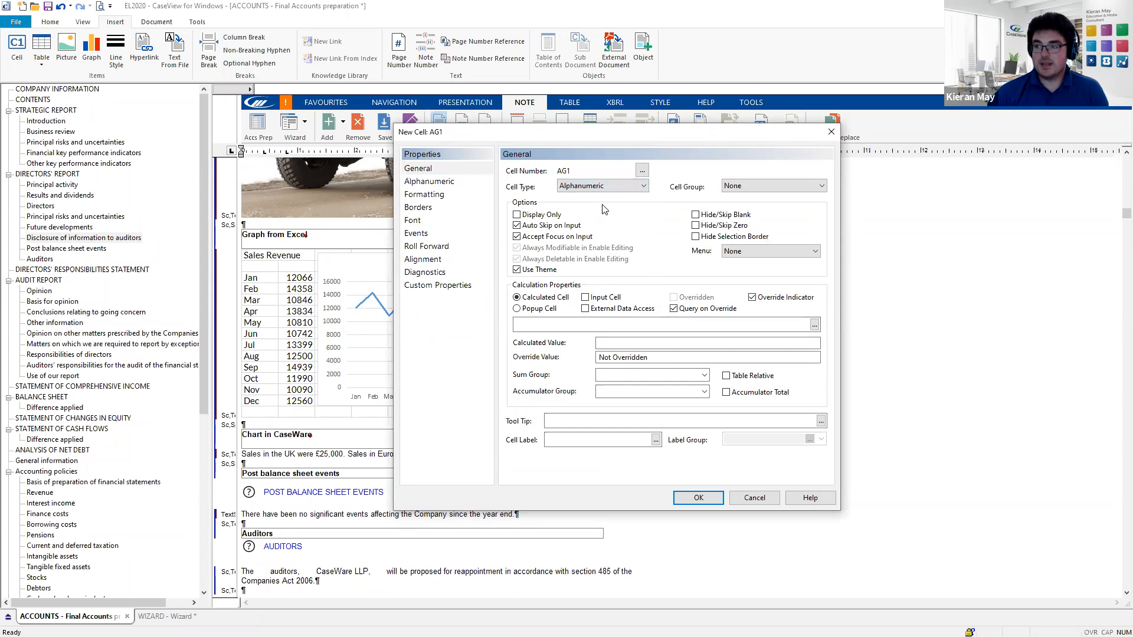
pyautogui.click(585, 299)
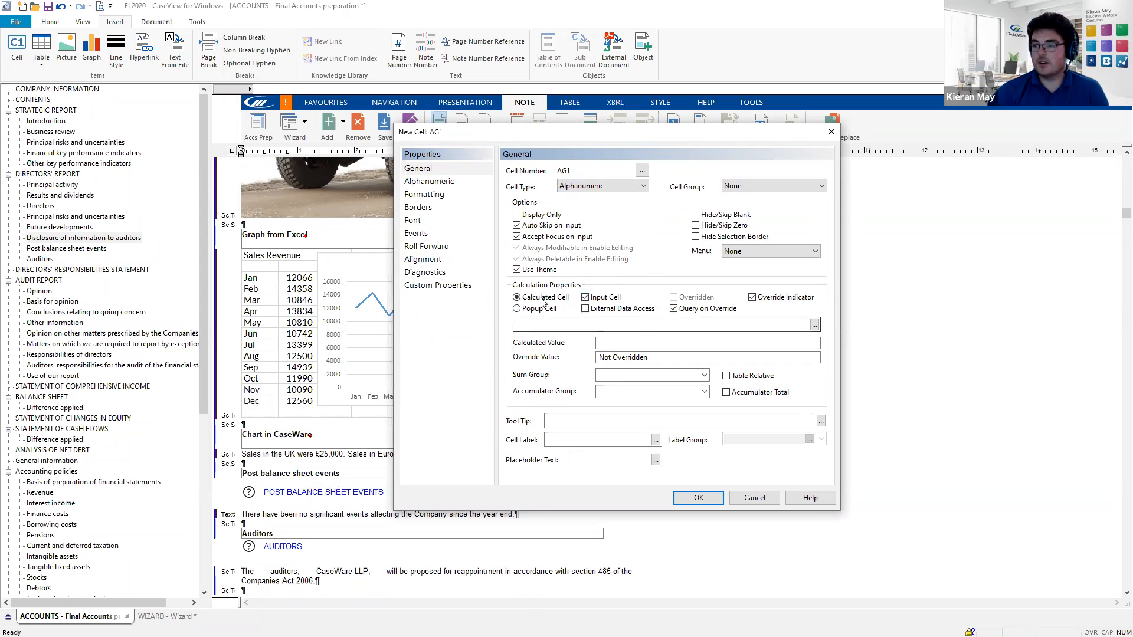
pyautogui.click(450, 184)
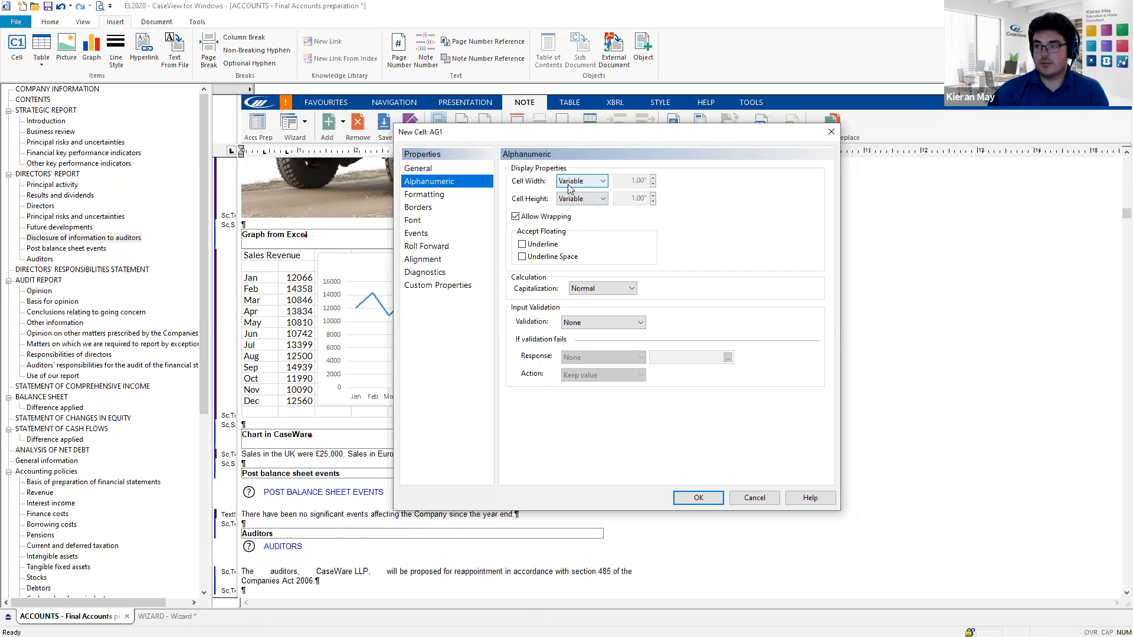
pyautogui.click(698, 499)
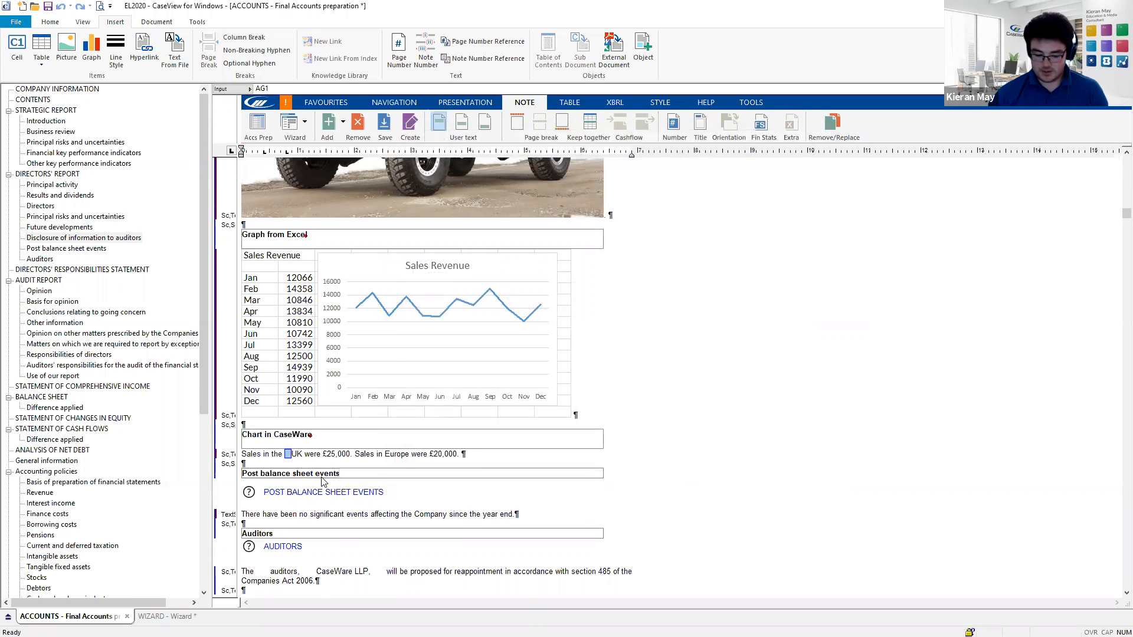
# - Enter UK into cell AG1 and delete the original plain UK text
pyautogui.write('U')
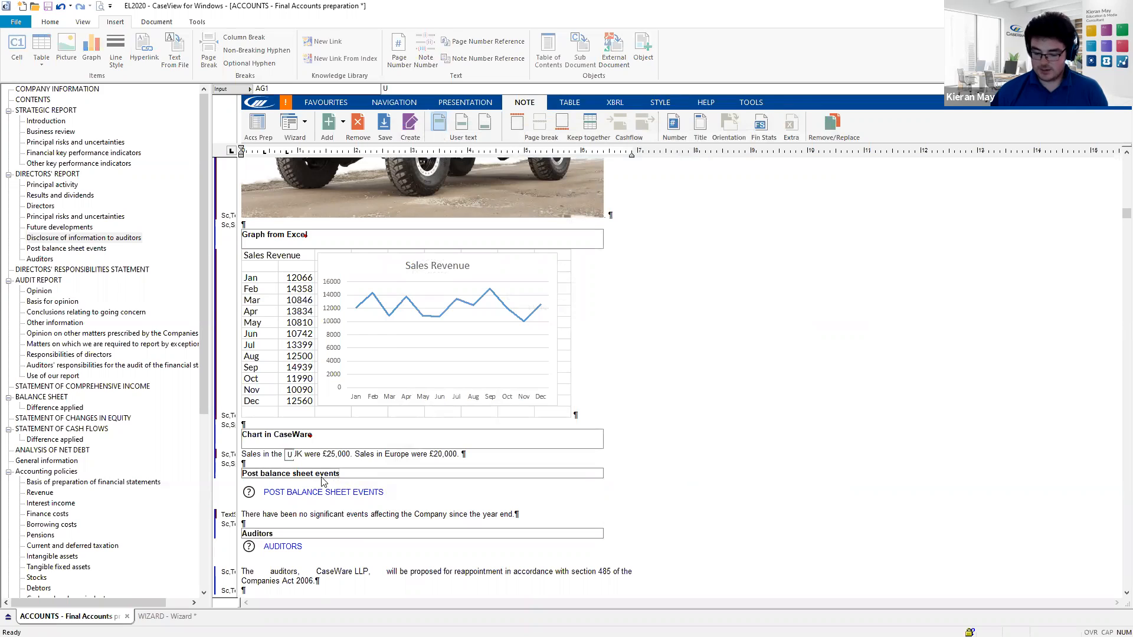
pyautogui.write('K')
pyautogui.press('Return')
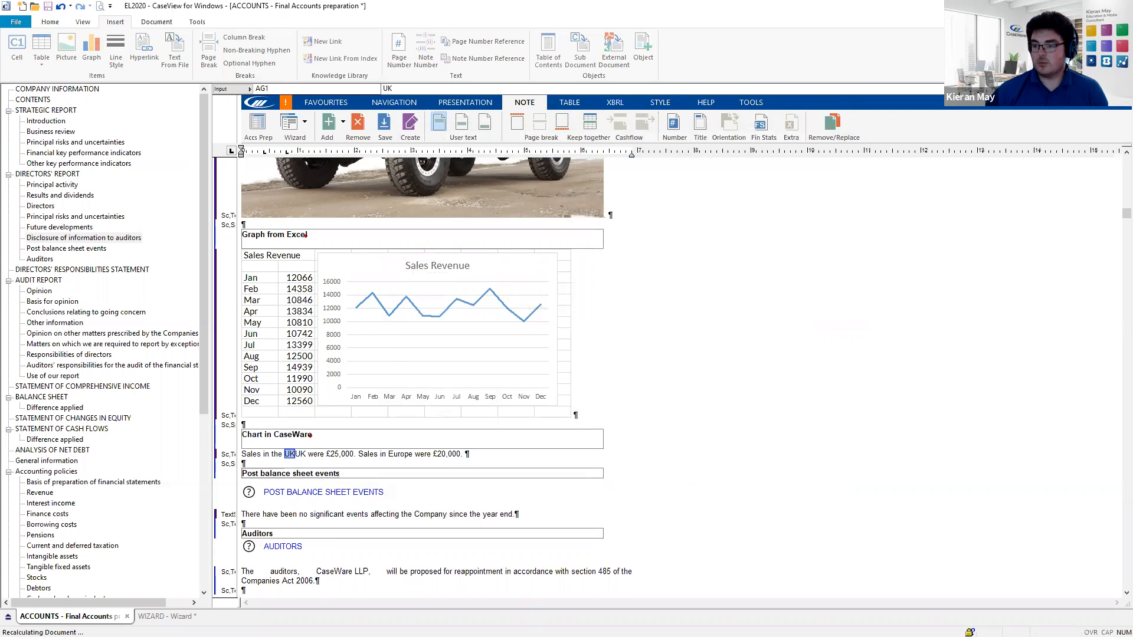
pyautogui.click(307, 454)
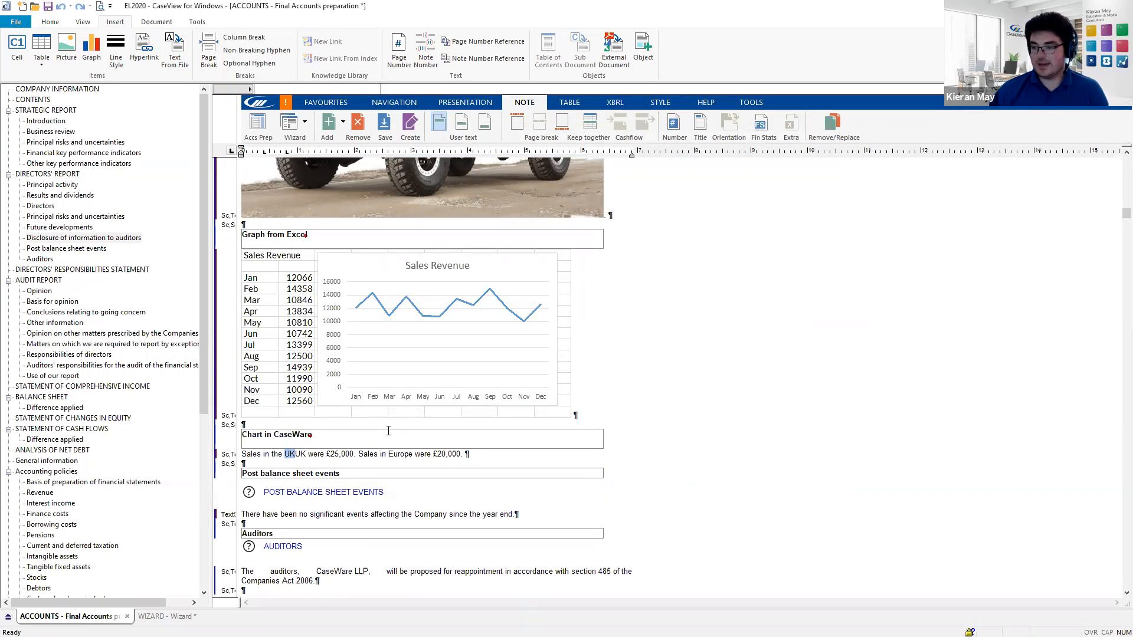
pyautogui.press('BackSpace')
pyautogui.press('BackSpace')
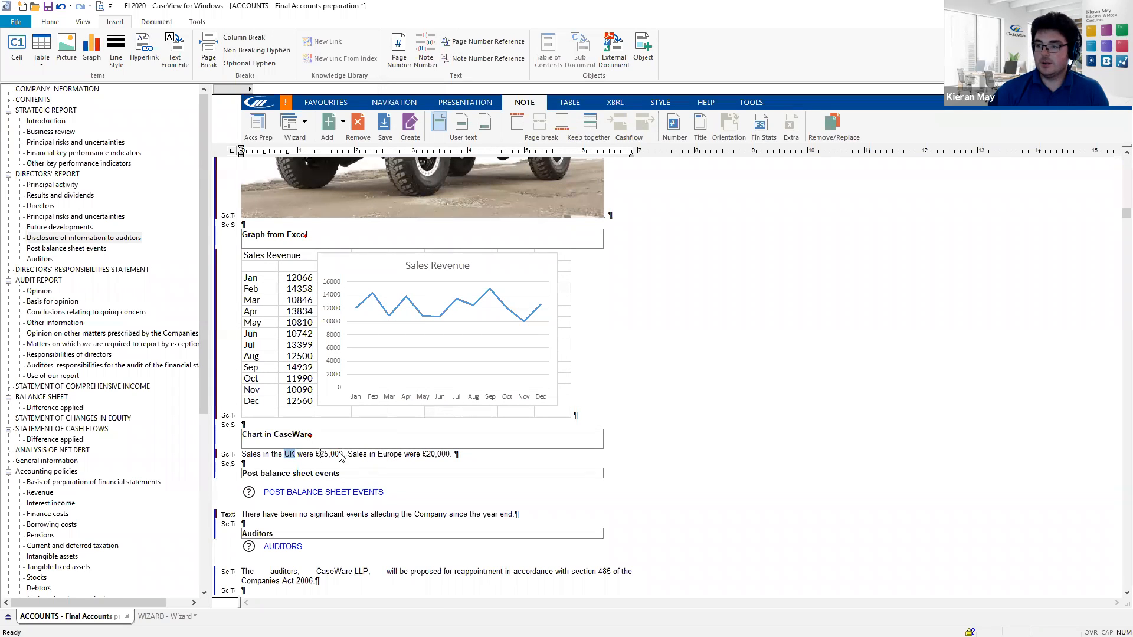
# - Create input cell AG2 holding 25,000 and delete the leftover plain amount
pyautogui.click(23, 62)
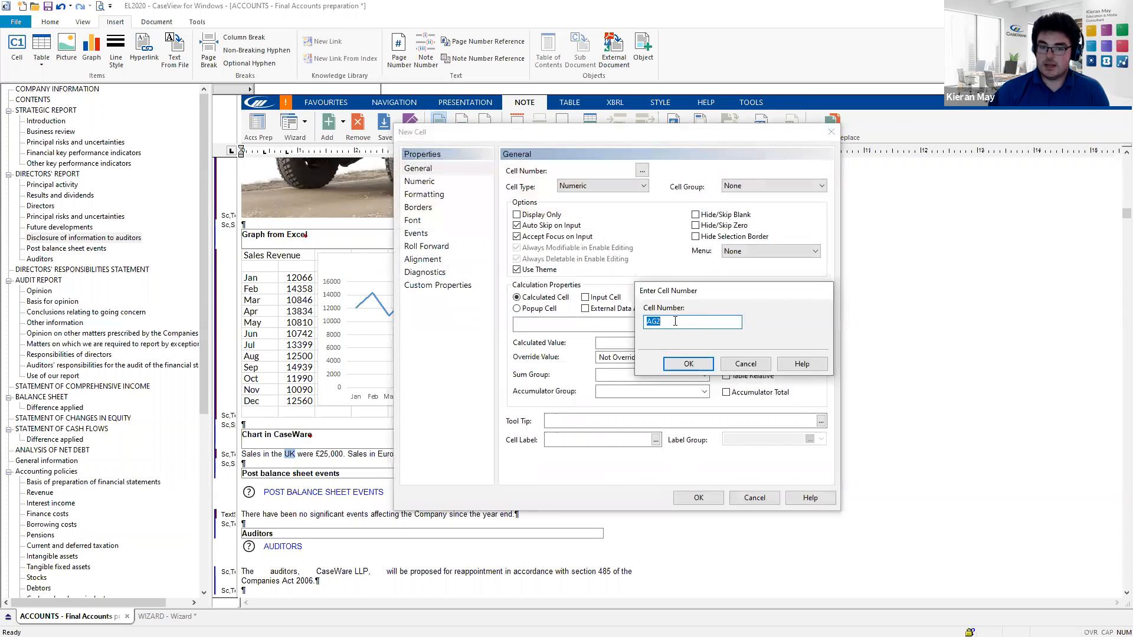
pyautogui.click(684, 364)
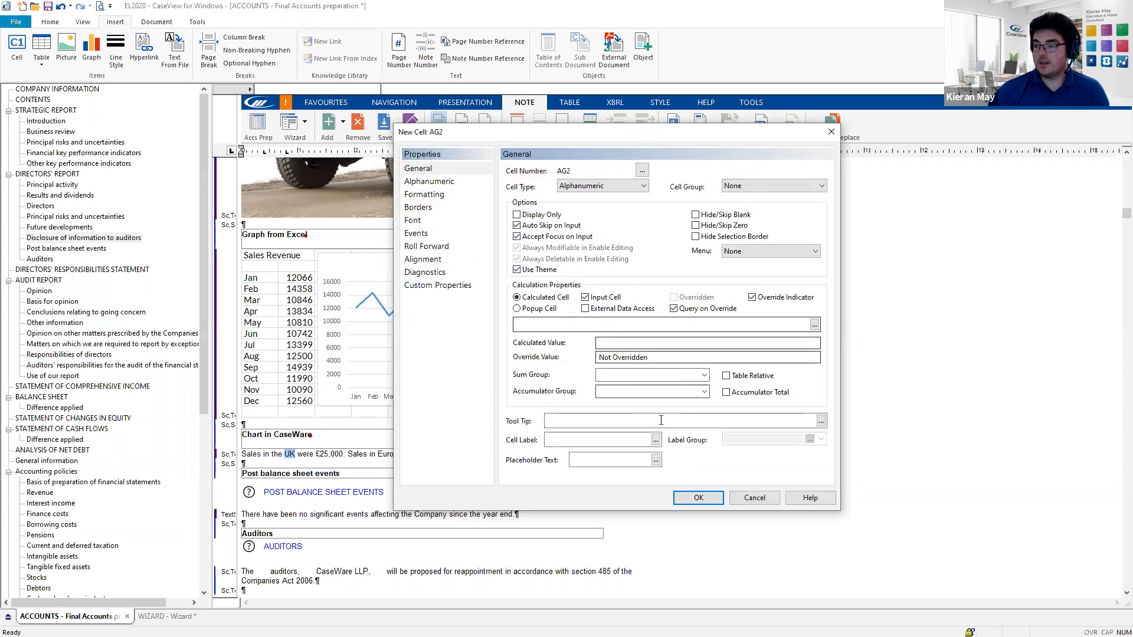
pyautogui.click(697, 499)
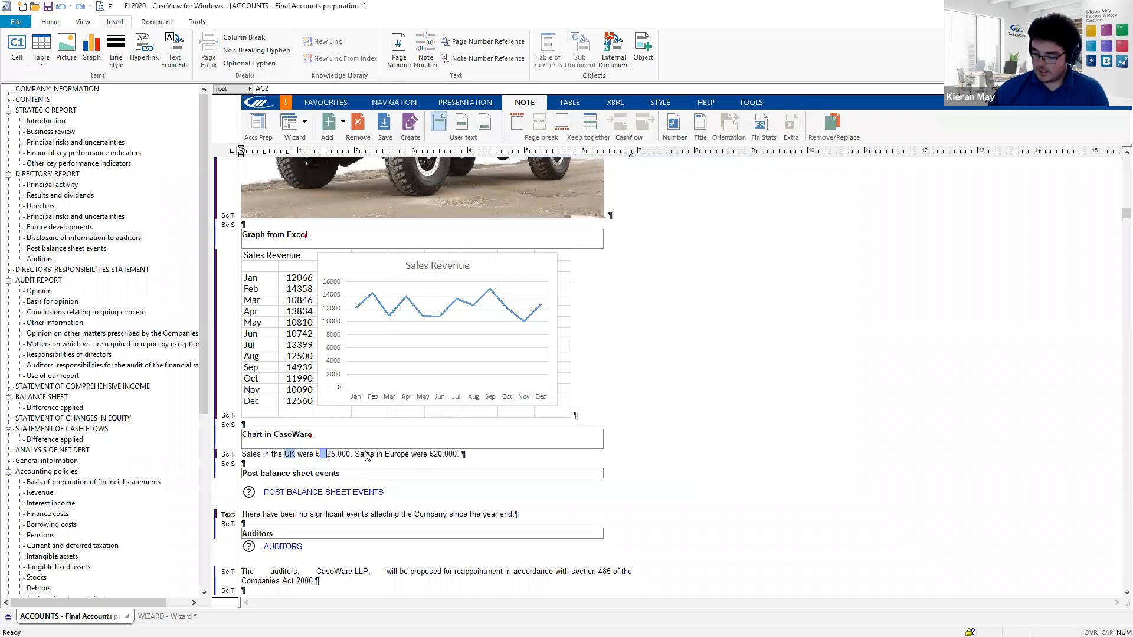
pyautogui.write('25,000')
pyautogui.press('Return')
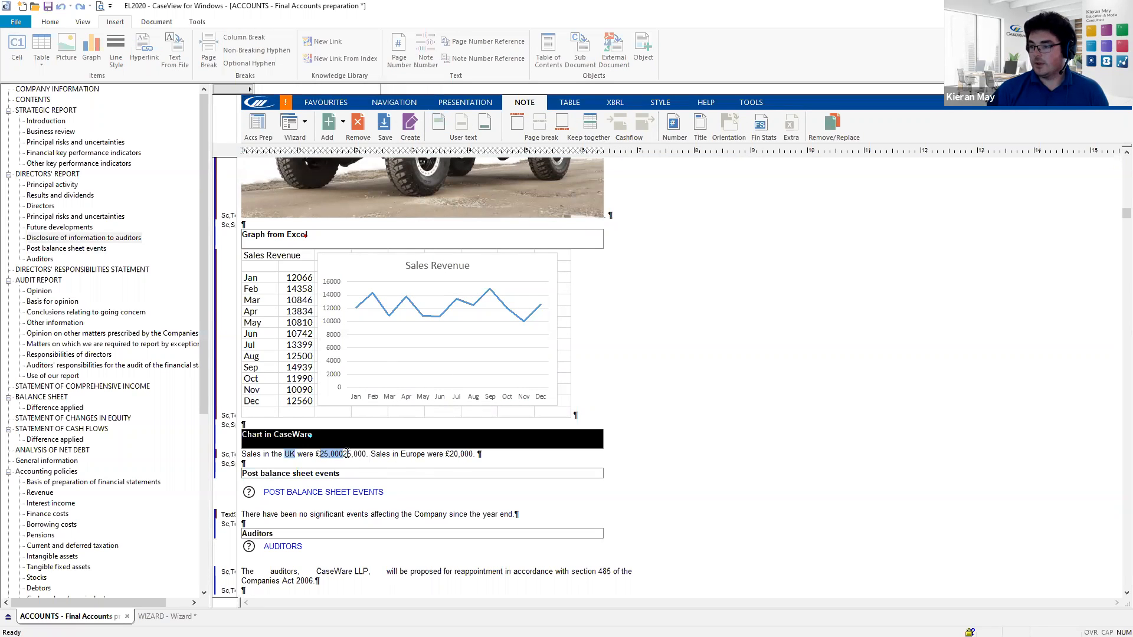
pyautogui.click(347, 453)
pyautogui.press('Delete')
pyautogui.press('Delete')
pyautogui.press('Delete')
pyautogui.press('Delete')
pyautogui.press('Delete')
pyautogui.press('Delete')
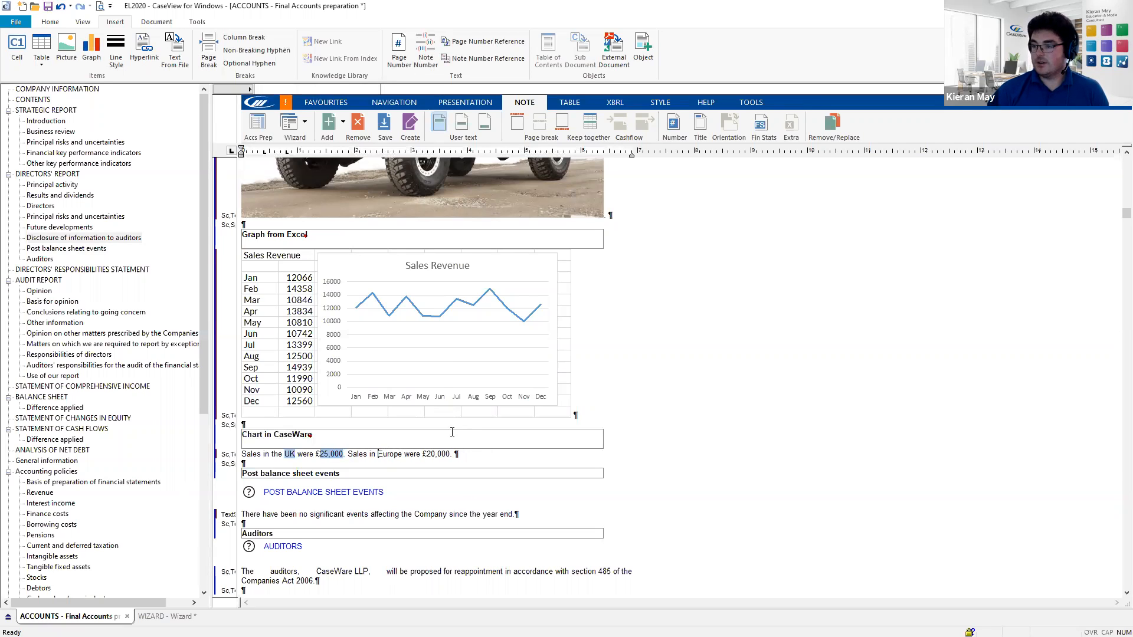
# - Create input cell AG3 holding Europe and delete the duplicate plain Europe text
pyautogui.click(19, 53)
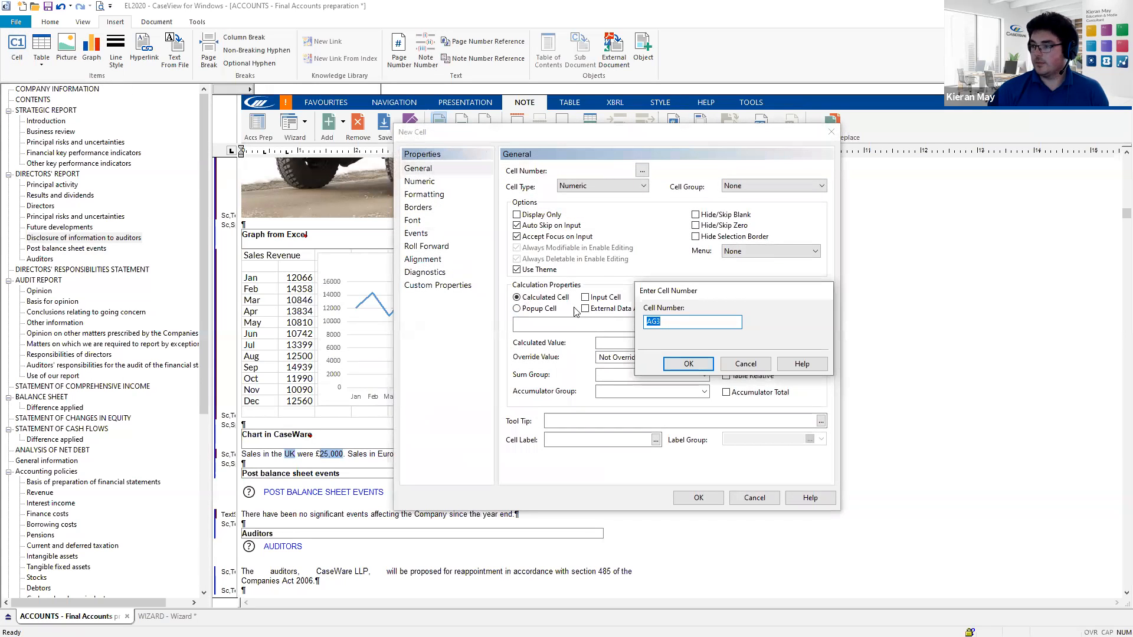
pyautogui.click(689, 364)
pyautogui.click(586, 297)
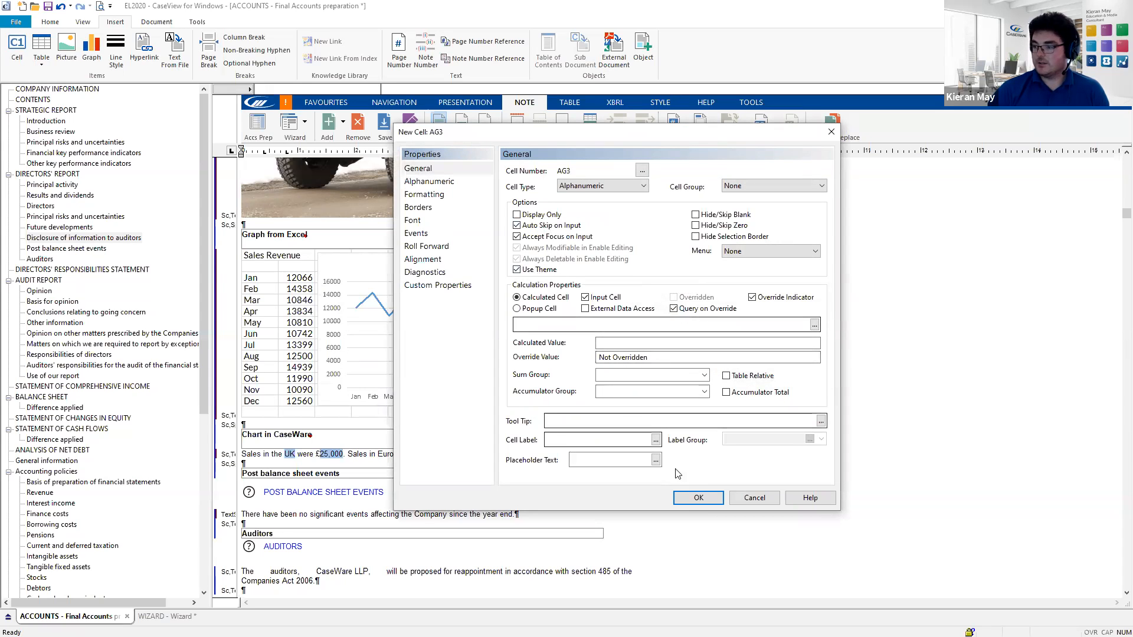
pyautogui.click(697, 498)
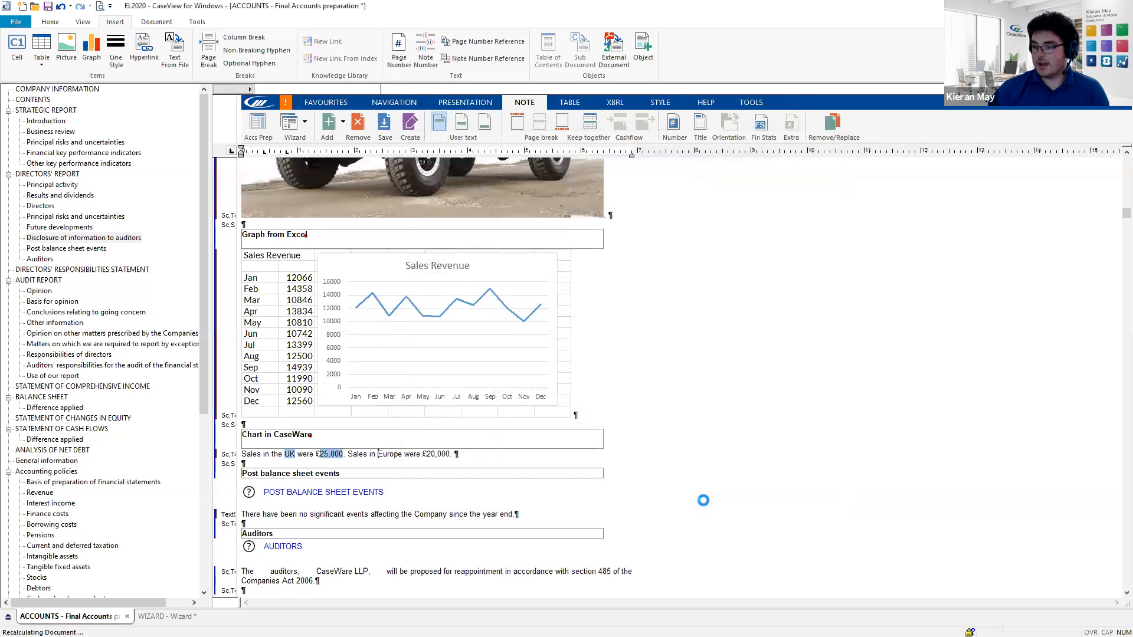
pyautogui.click(382, 456)
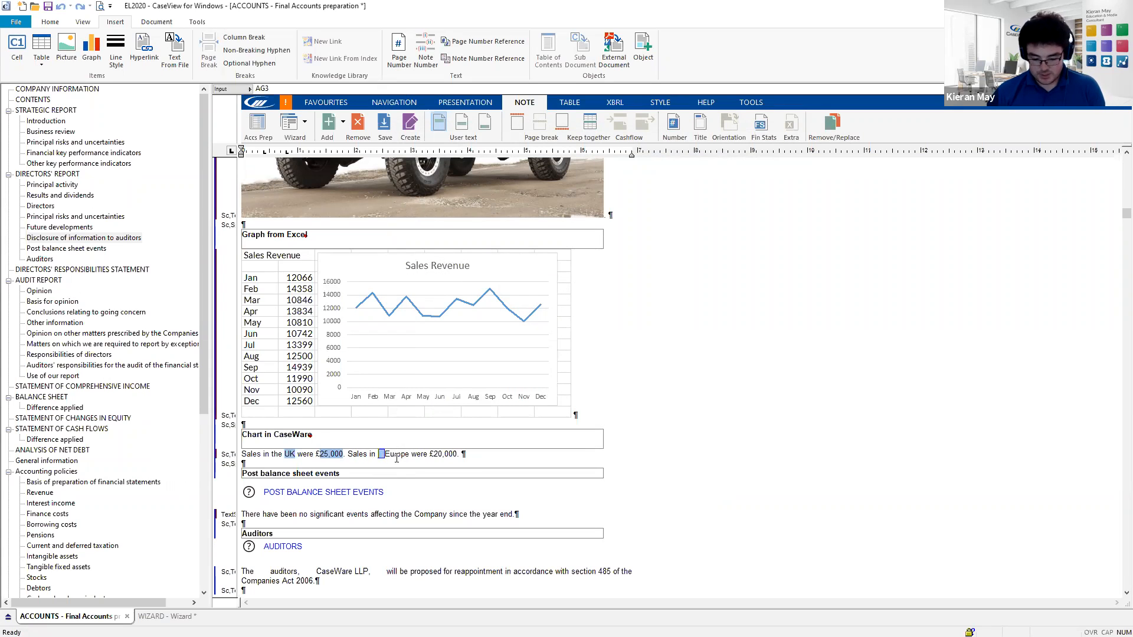
pyautogui.write('Europe')
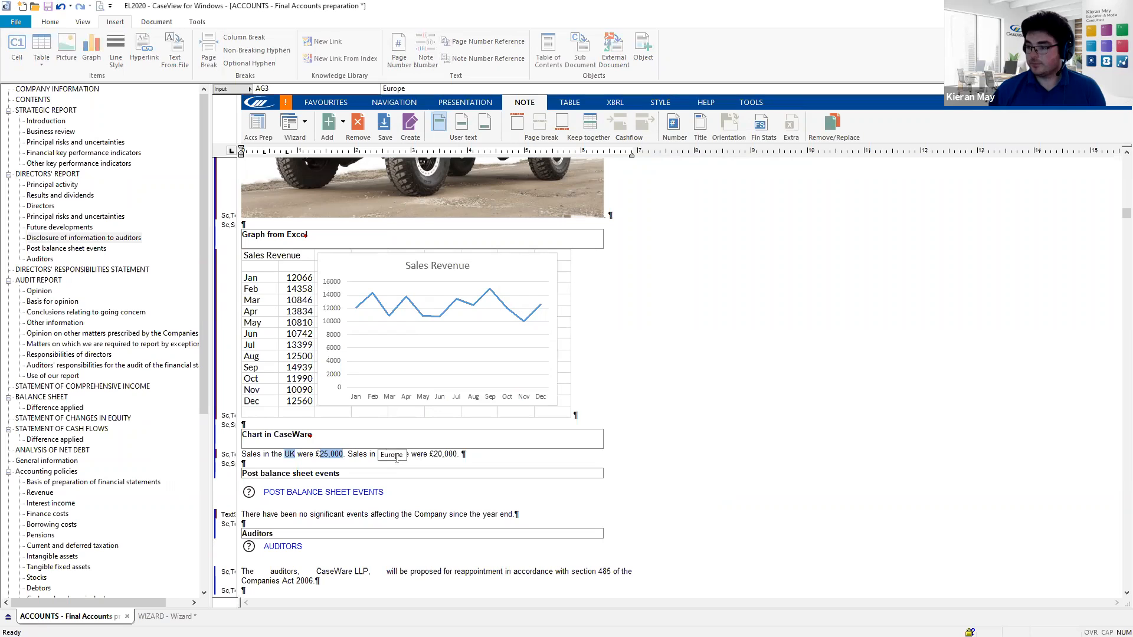
pyautogui.press('Return')
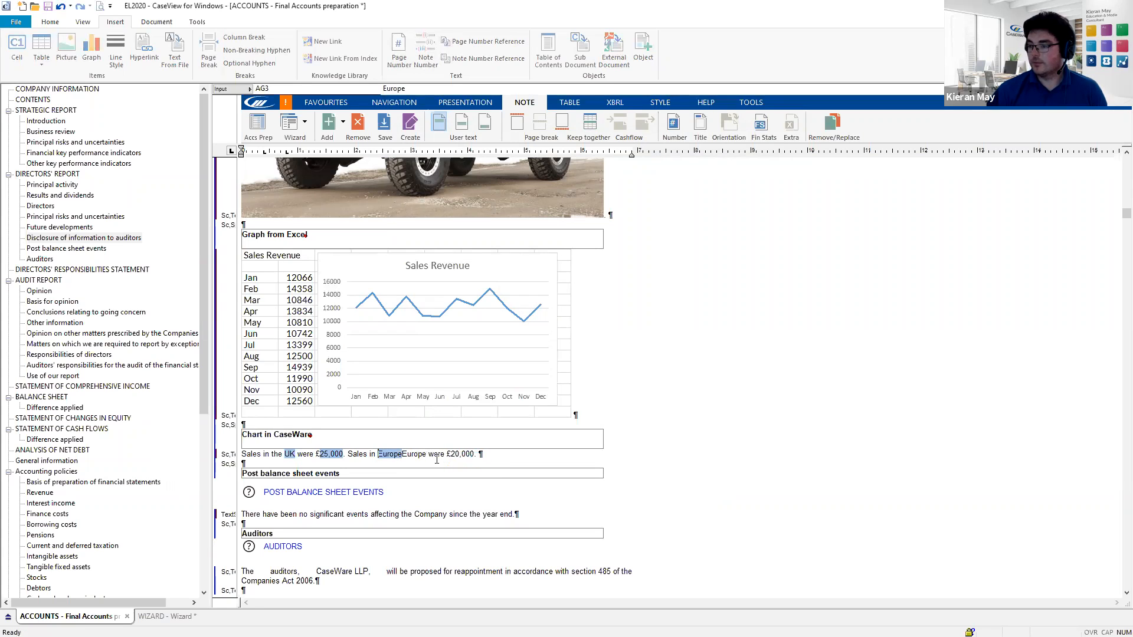
pyautogui.click(405, 455)
pyautogui.press('Delete')
pyautogui.press('Delete')
pyautogui.press('Delete')
pyautogui.press('Delete')
pyautogui.press('Delete')
pyautogui.press('Delete')
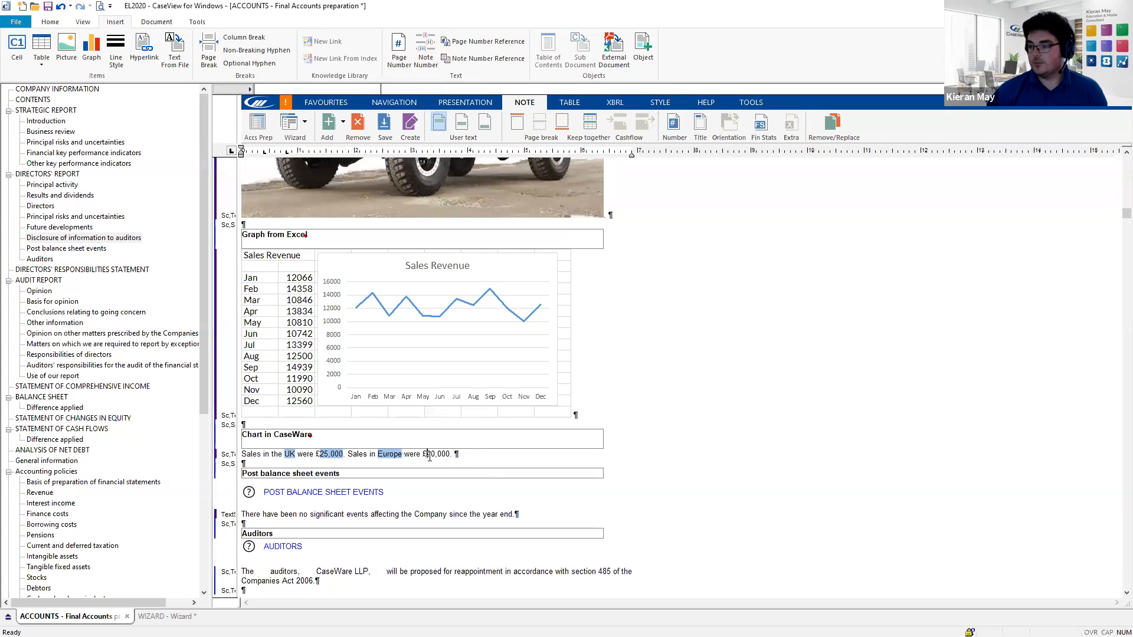
# - Make 20,000 input cell AG4, remove the leftover text, and add blank lines below the sentence
pyautogui.click(17, 51)
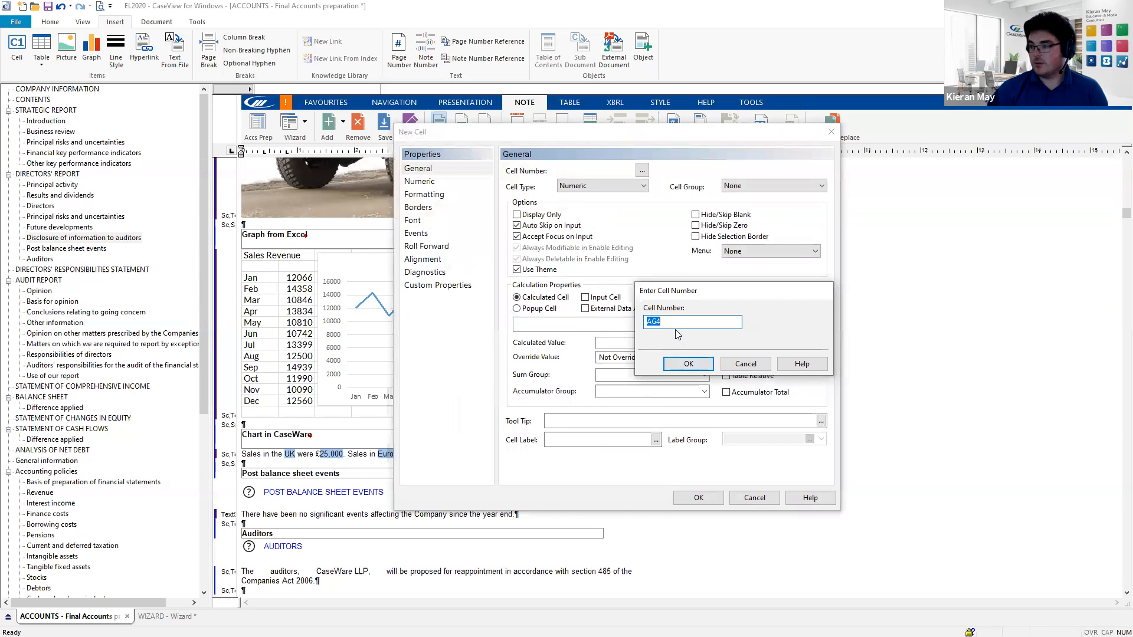
pyautogui.click(695, 364)
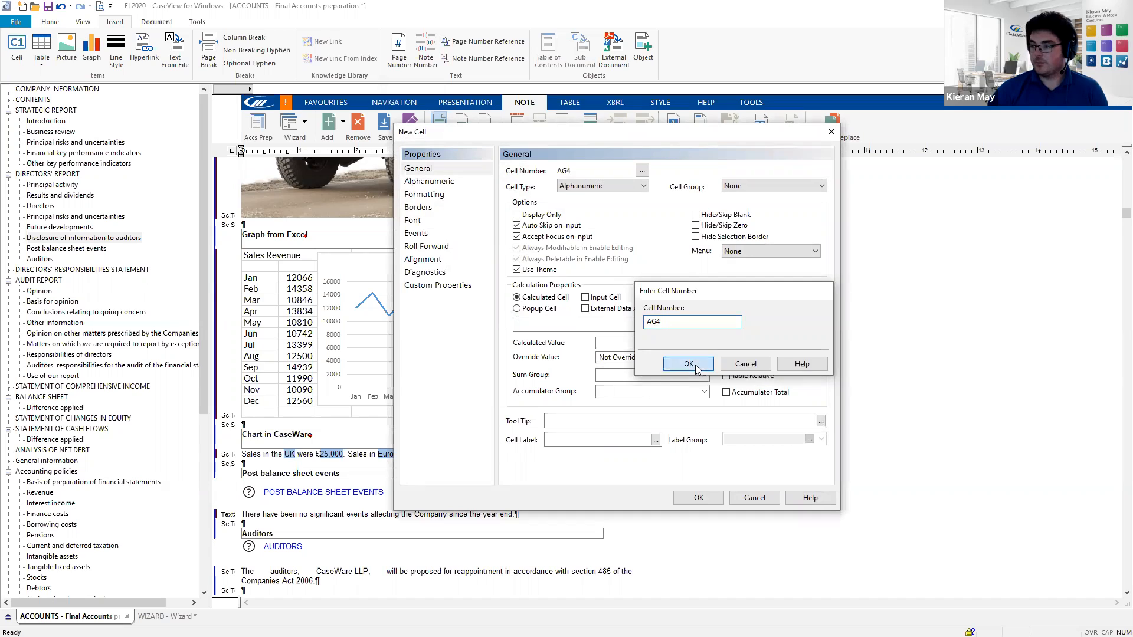
pyautogui.click(707, 498)
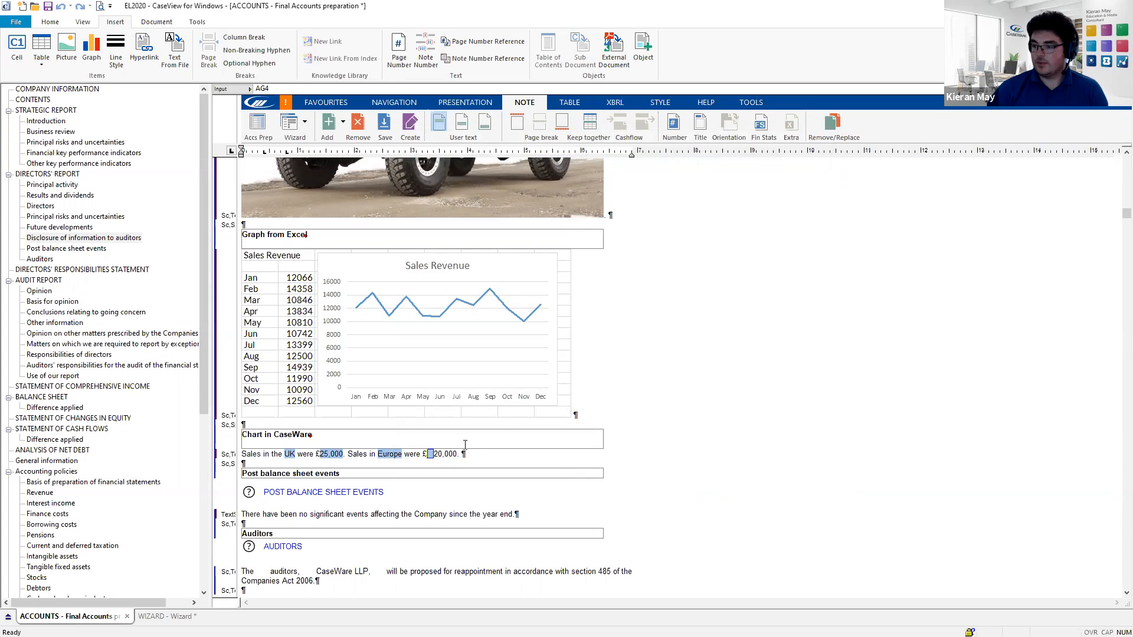
pyautogui.write('20,000')
pyautogui.press('Return')
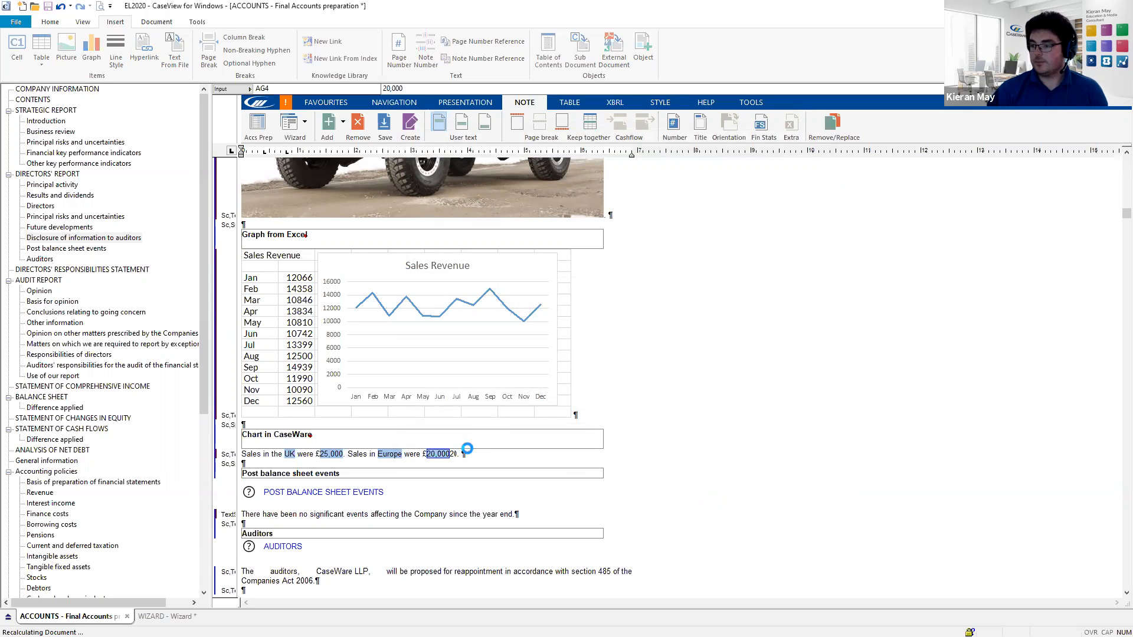
pyautogui.press('BackSpace')
pyautogui.press('BackSpace')
pyautogui.press('BackSpace')
pyautogui.press('BackSpace')
pyautogui.press('BackSpace')
pyautogui.press('BackSpace')
pyautogui.press('BackSpace')
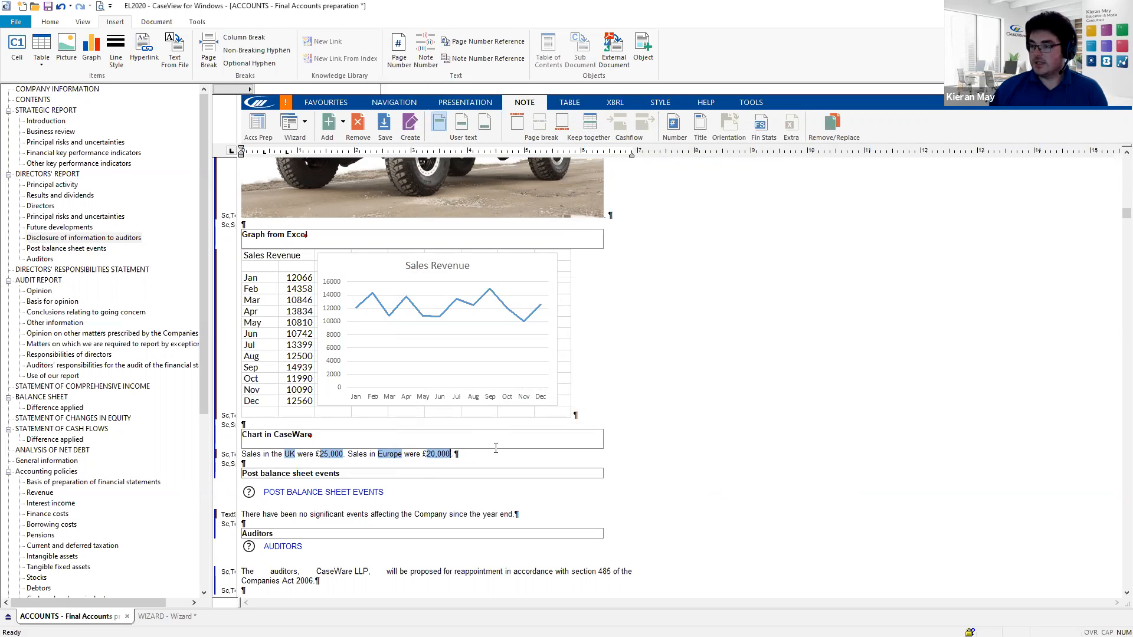
pyautogui.press('BackSpace')
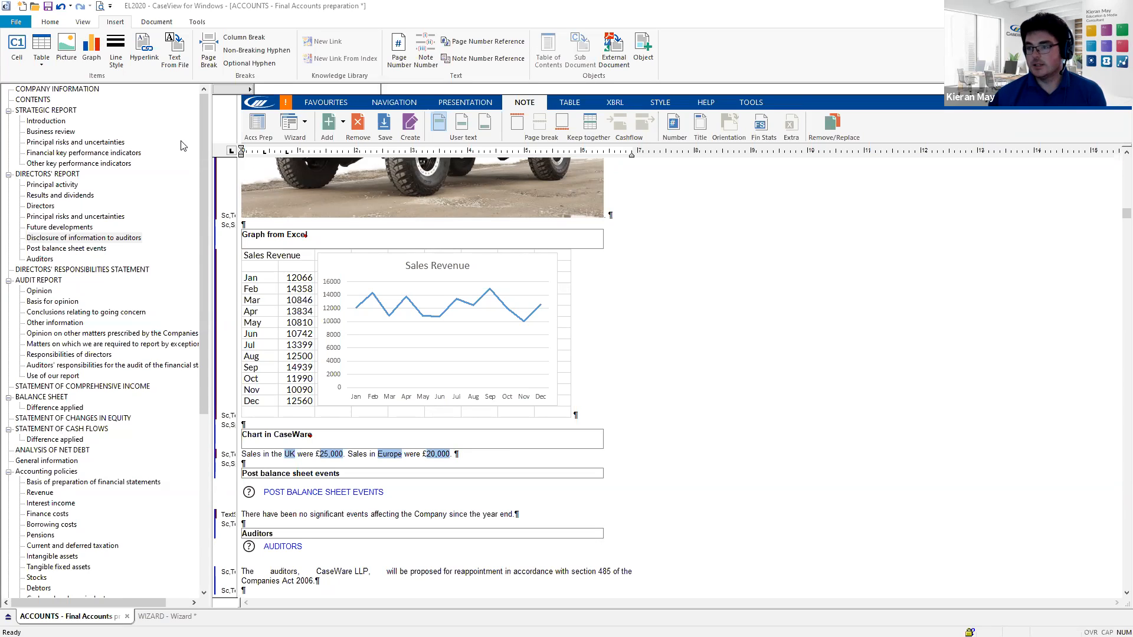
pyautogui.click(470, 461)
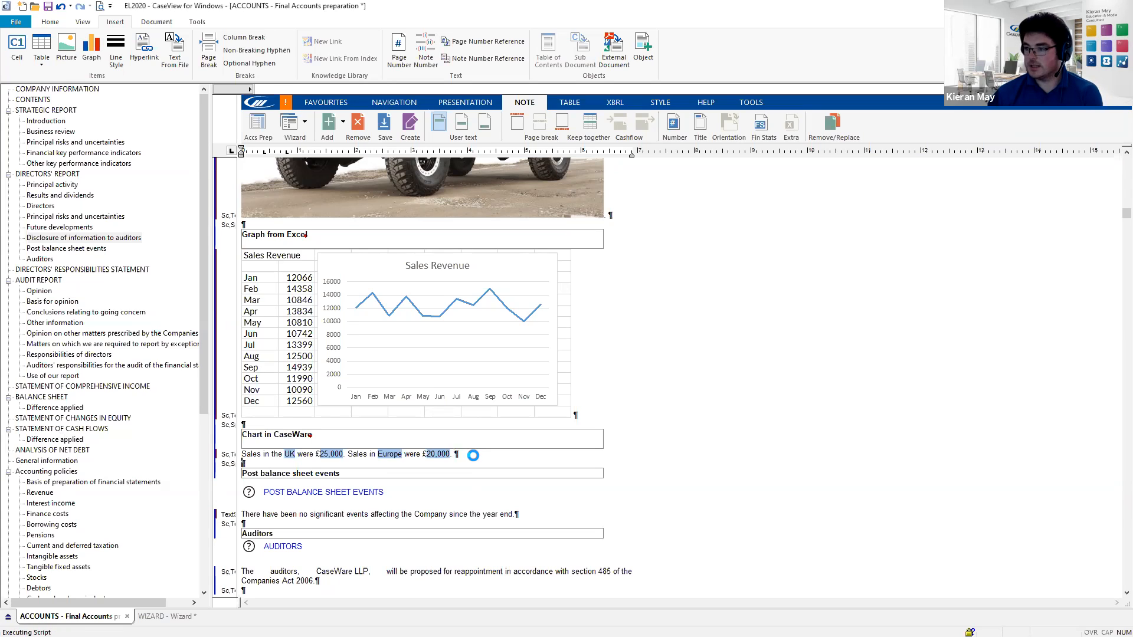
pyautogui.press('Return')
pyautogui.press('Return')
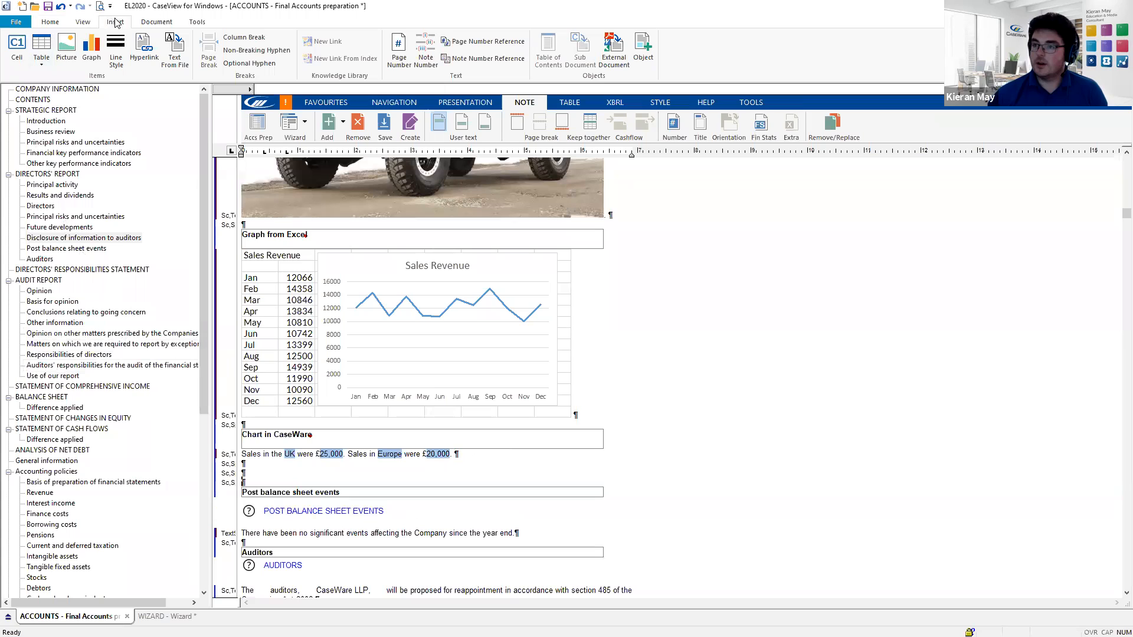
# - Insert a Pie graph below the sales sentence and view its Labels and Data settings
pyautogui.click(92, 55)
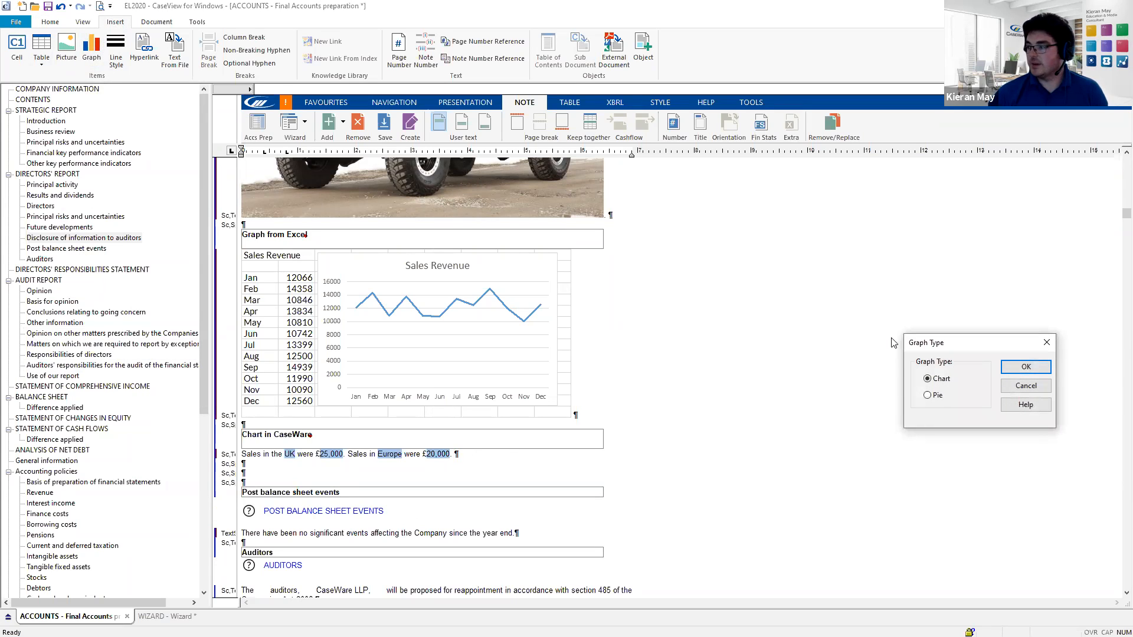
pyautogui.click(928, 396)
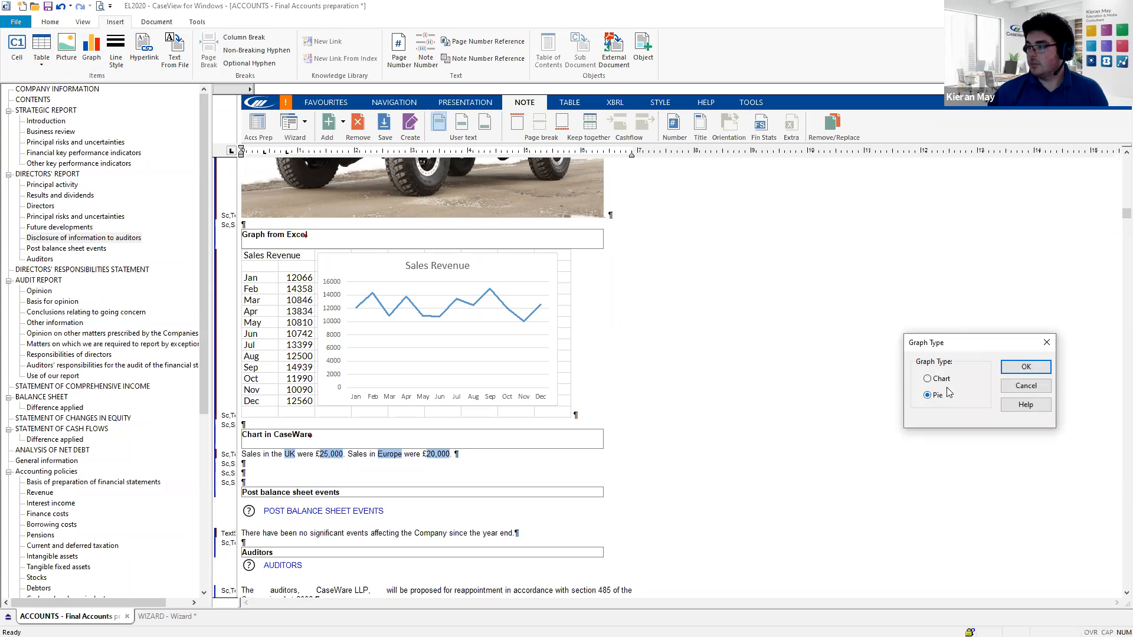
pyautogui.click(1024, 367)
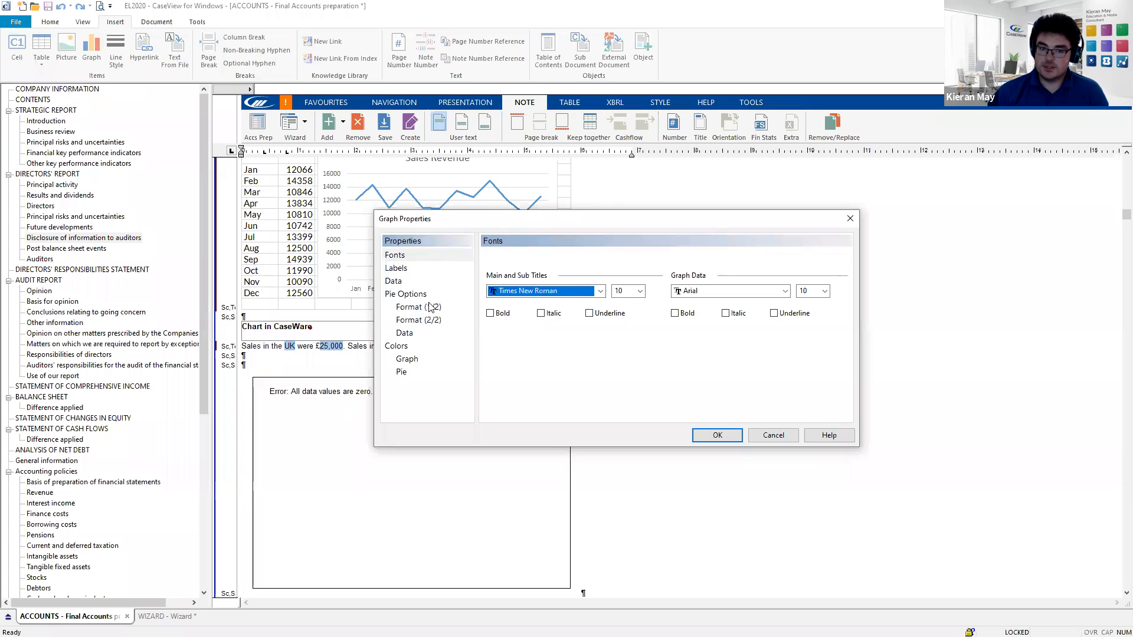
pyautogui.click(404, 273)
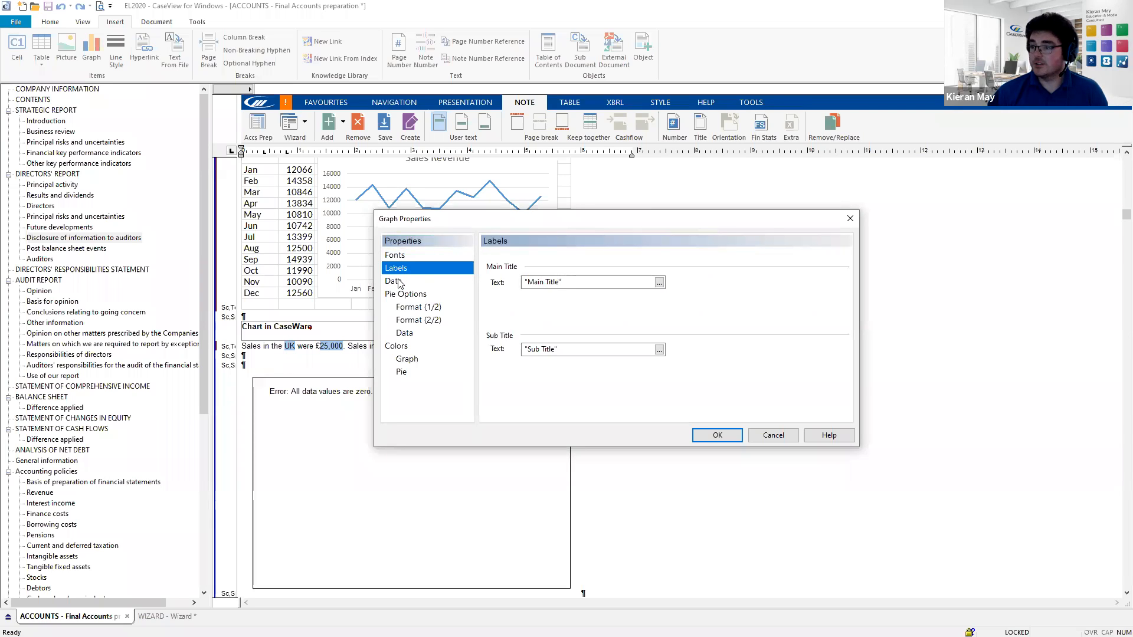
pyautogui.click(398, 282)
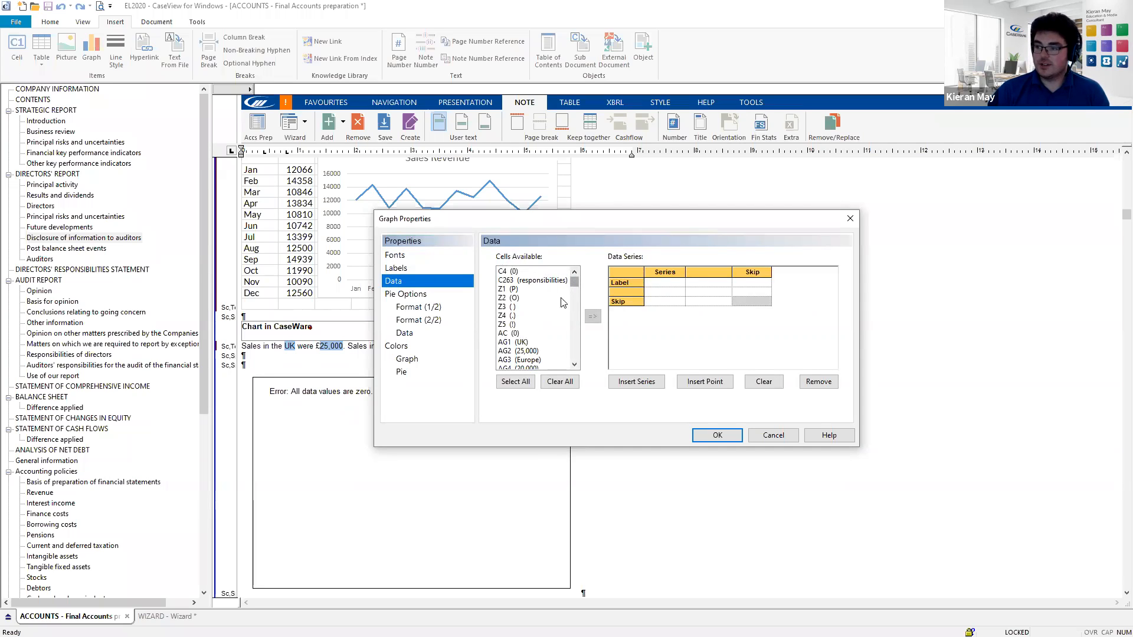
# - Add cells AG1 (UK) and AG3 (Europe) as the pie slice labels
pyautogui.scroll(-1, 537, 322)
pyautogui.scroll(-1, 537, 322)
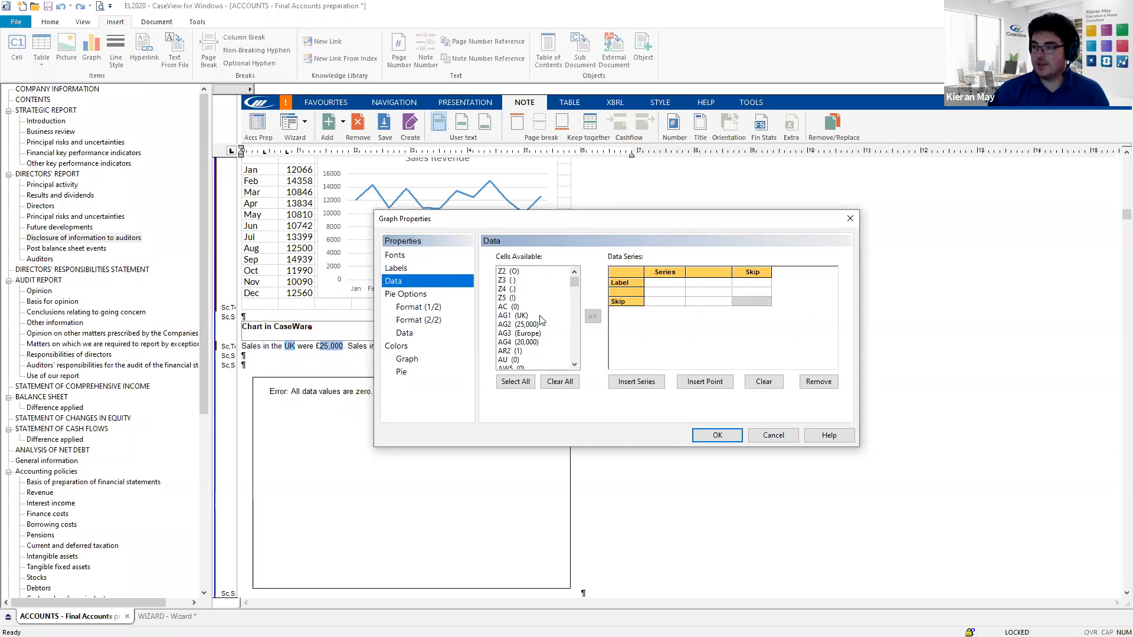
pyautogui.click(618, 290)
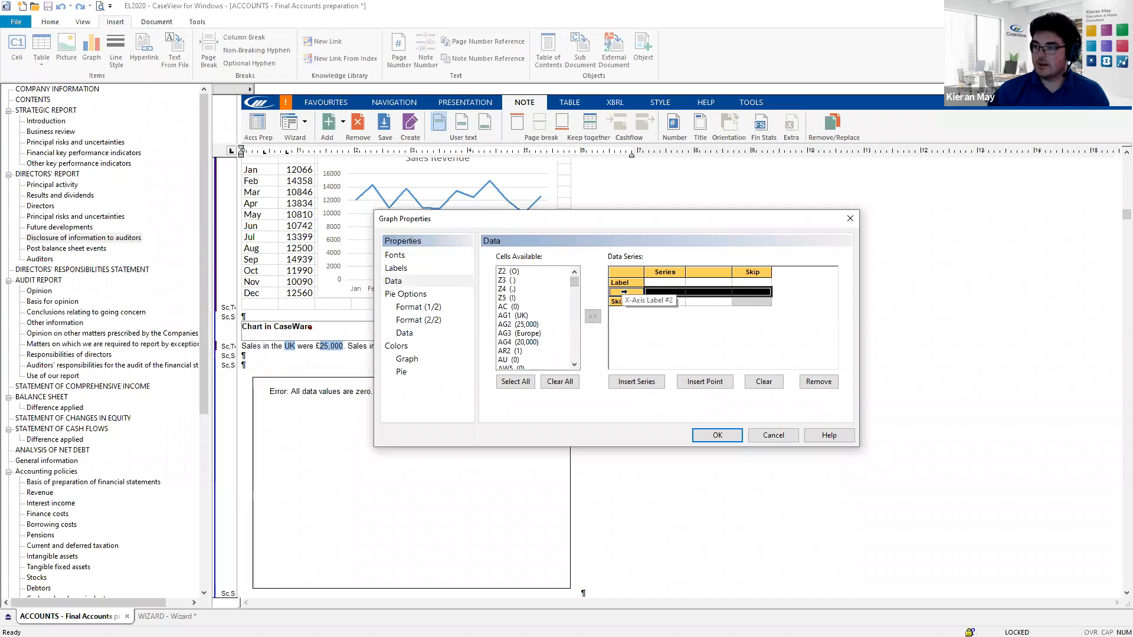
pyautogui.click(509, 317)
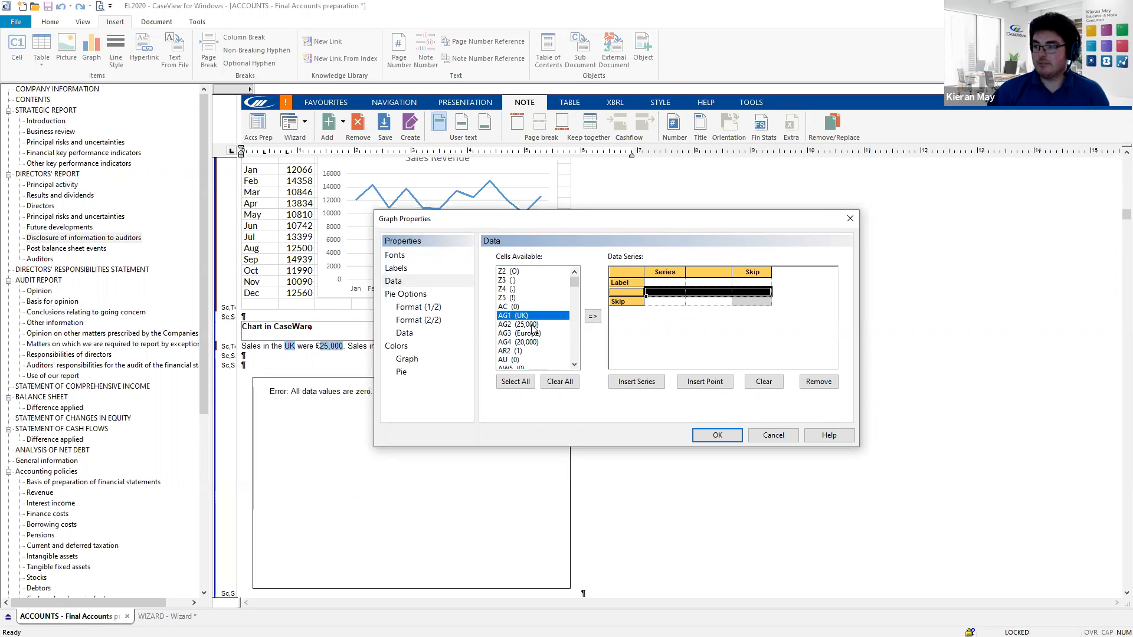
pyautogui.click(592, 318)
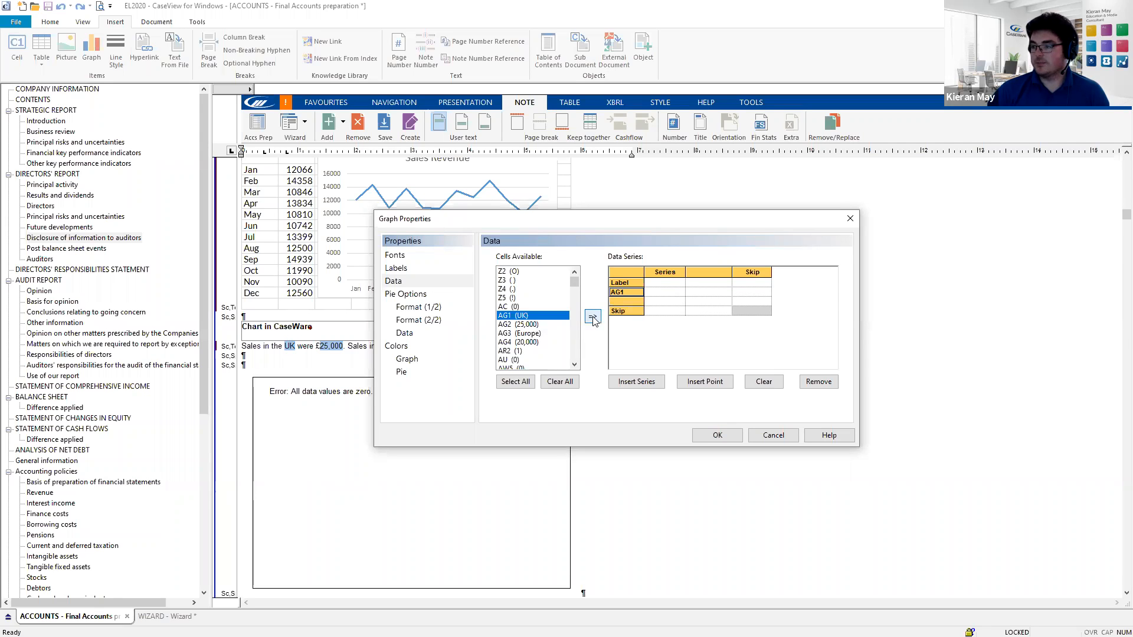
pyautogui.click(522, 334)
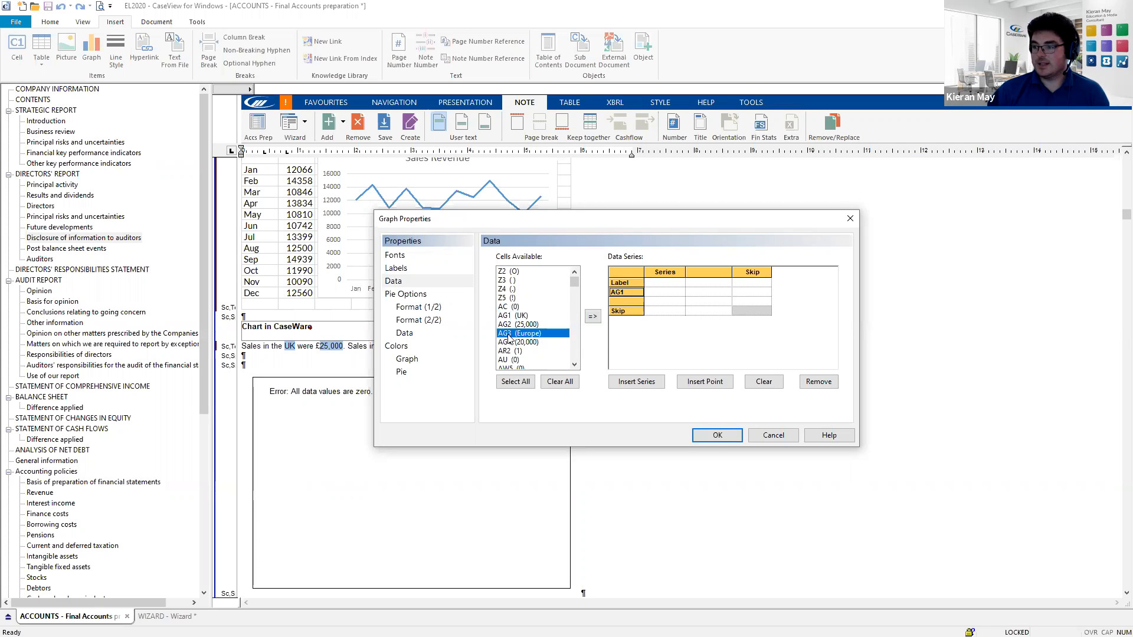
pyautogui.click(592, 318)
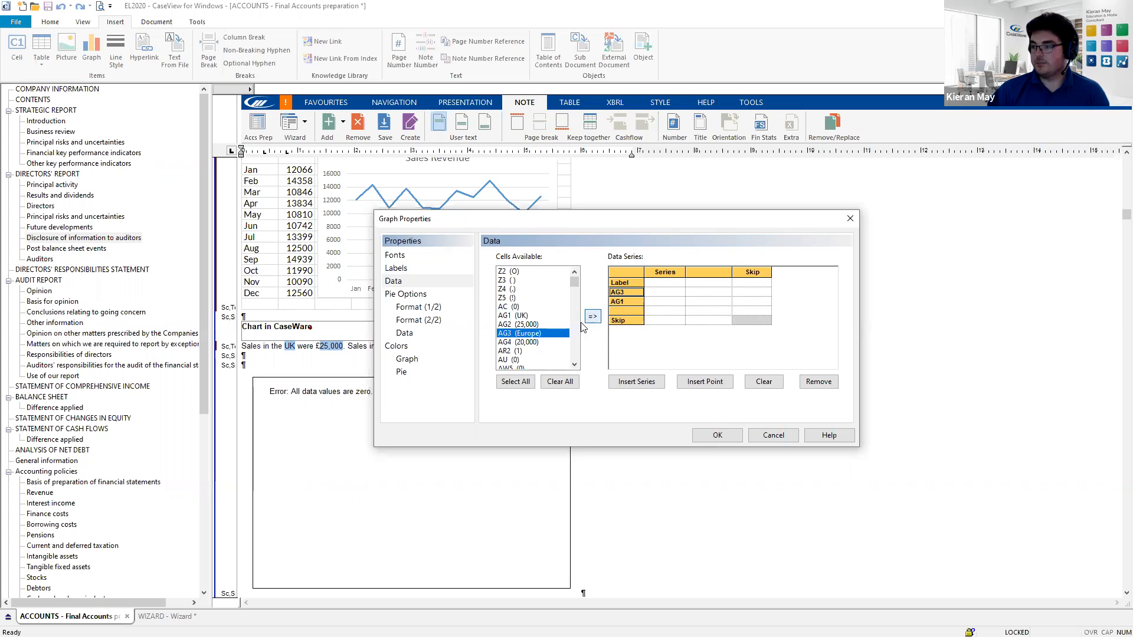
# - Assign AG2 and AG4 as slice values so the pie shows UK 56% and Europe 44%
pyautogui.click(659, 293)
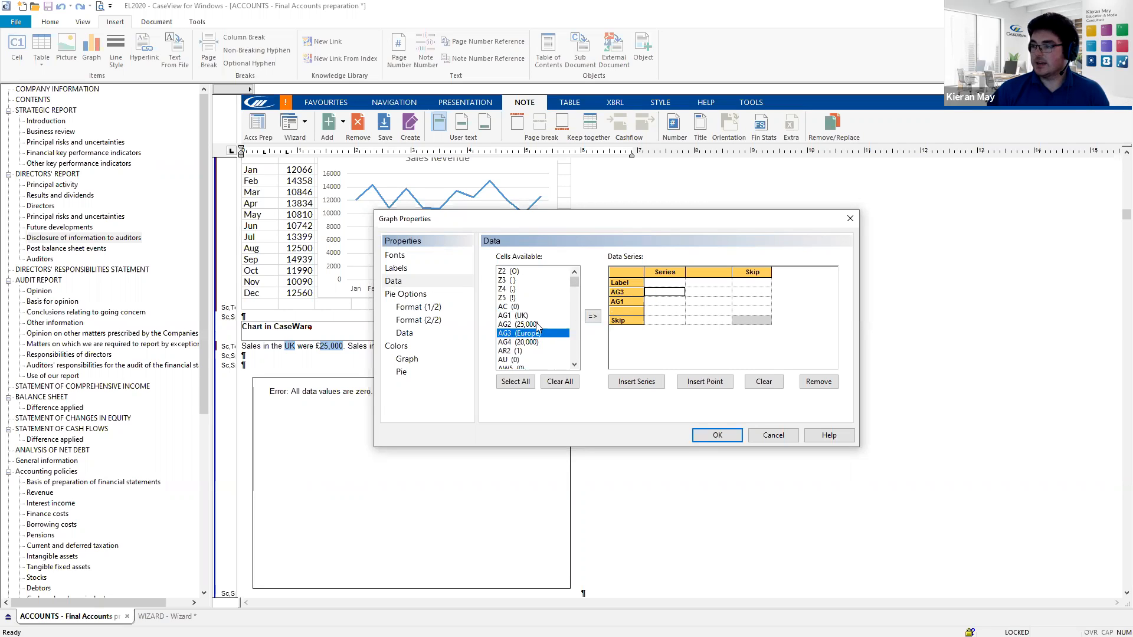
pyautogui.click(668, 302)
pyautogui.click(537, 325)
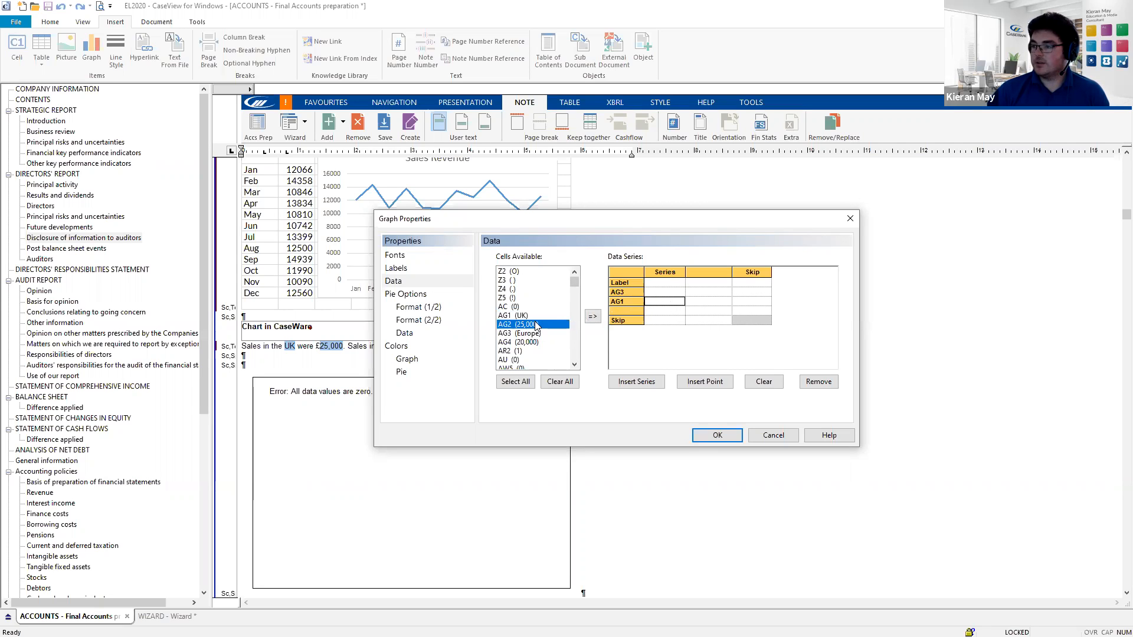
pyautogui.click(675, 295)
pyautogui.click(592, 318)
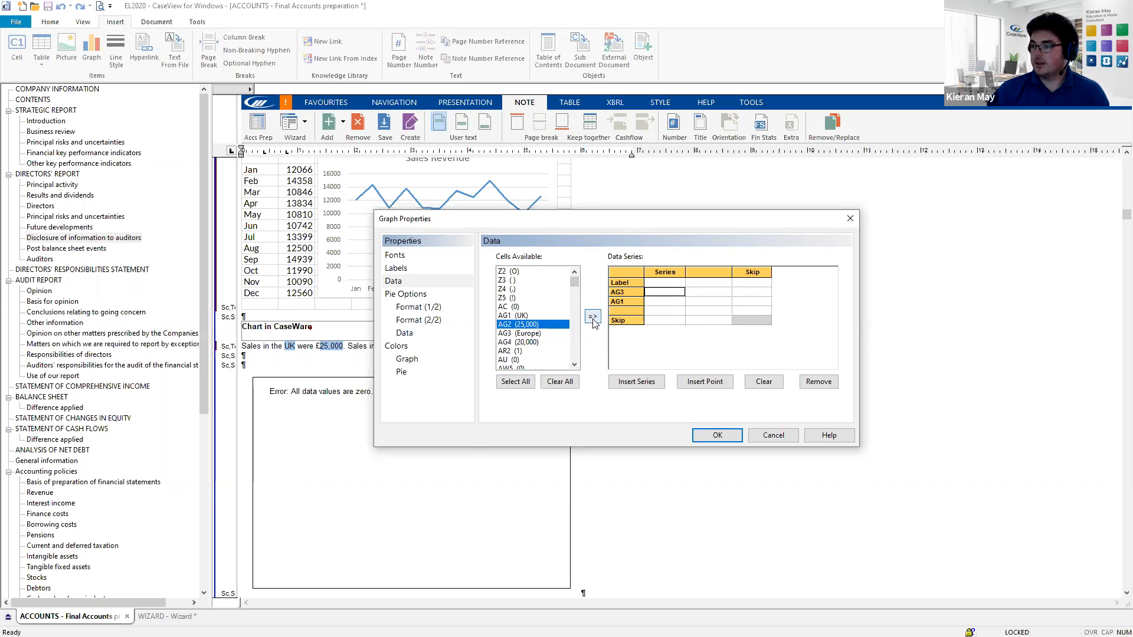
pyautogui.click(530, 343)
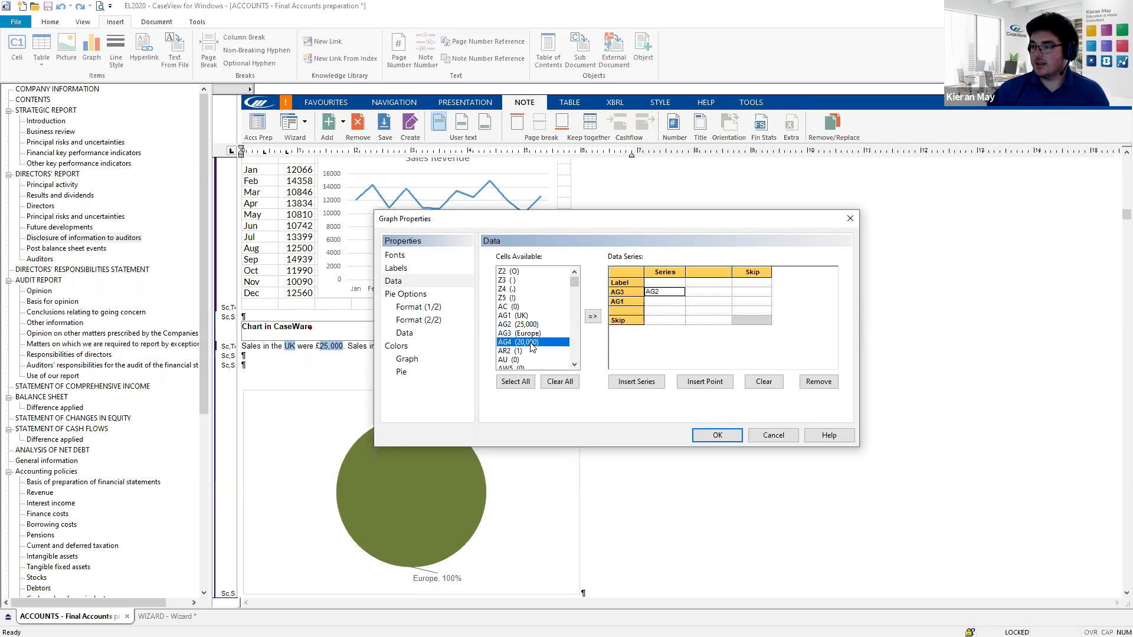
pyautogui.click(592, 319)
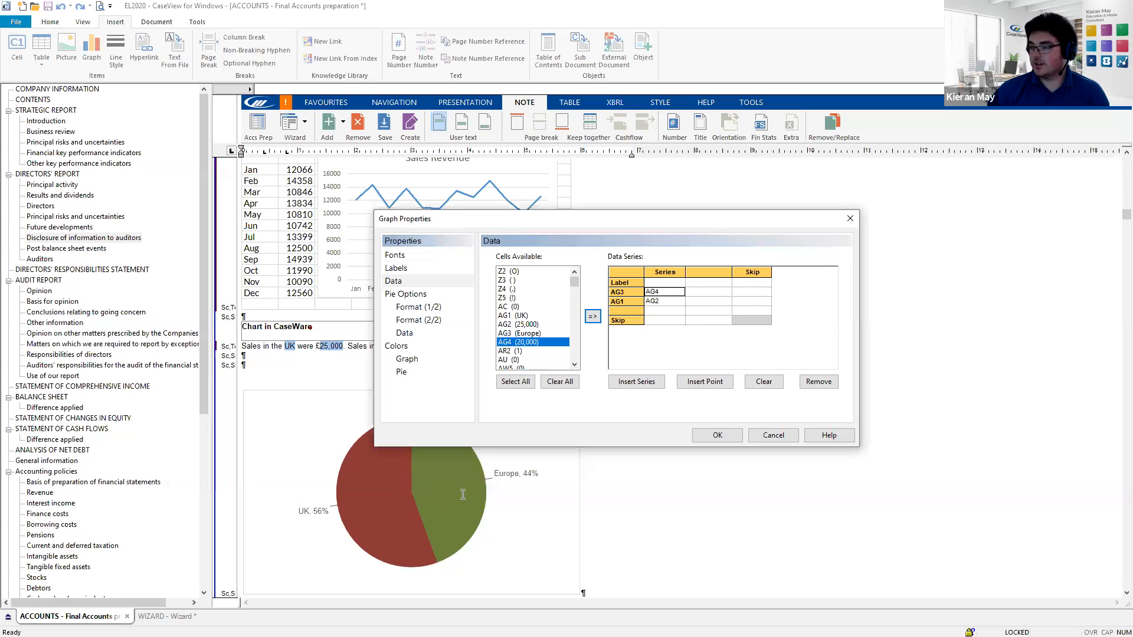
pyautogui.click(717, 436)
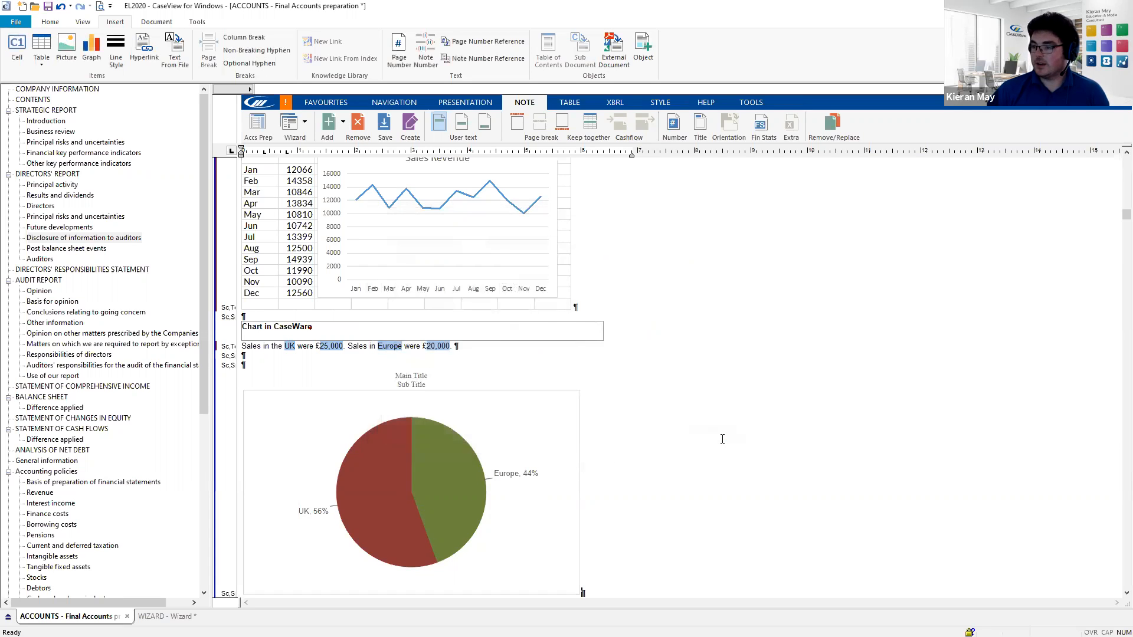
pyautogui.scroll(-3, 522, 346)
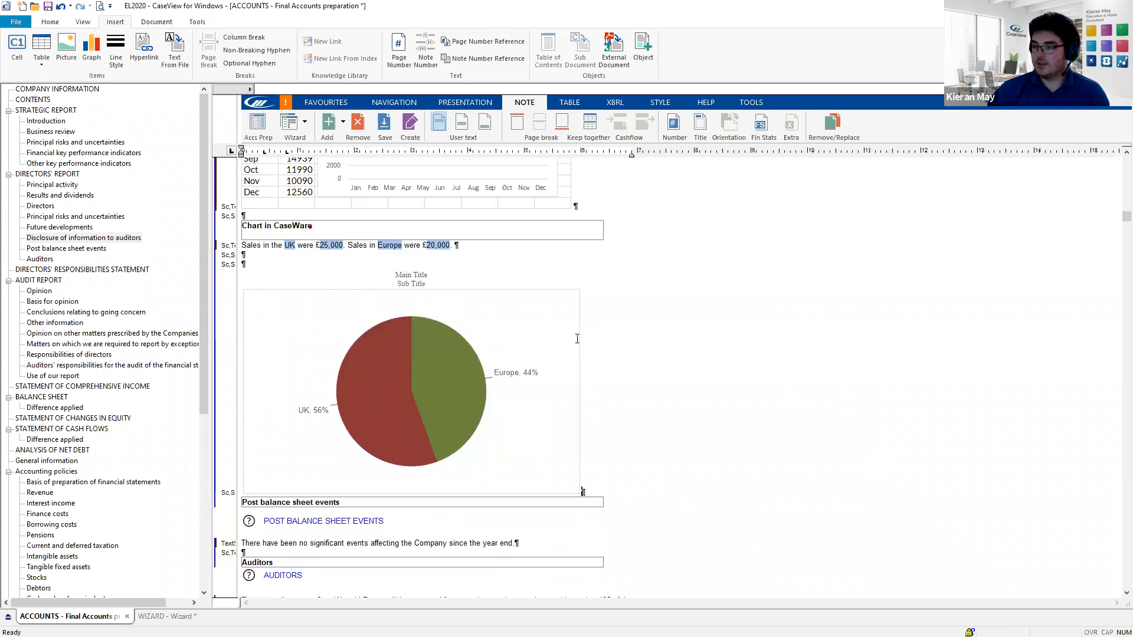
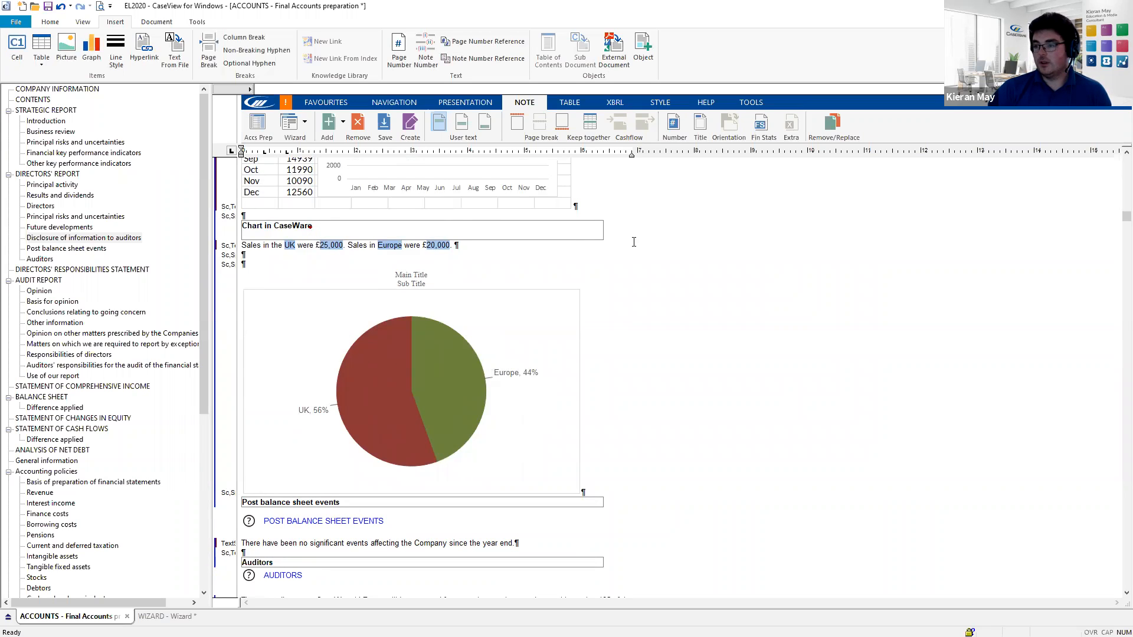
# - Save the 'Chart in CaseWare' note as a custom note named 'Live Webinar Sept 21'
pyautogui.scroll(4, 437, 366)
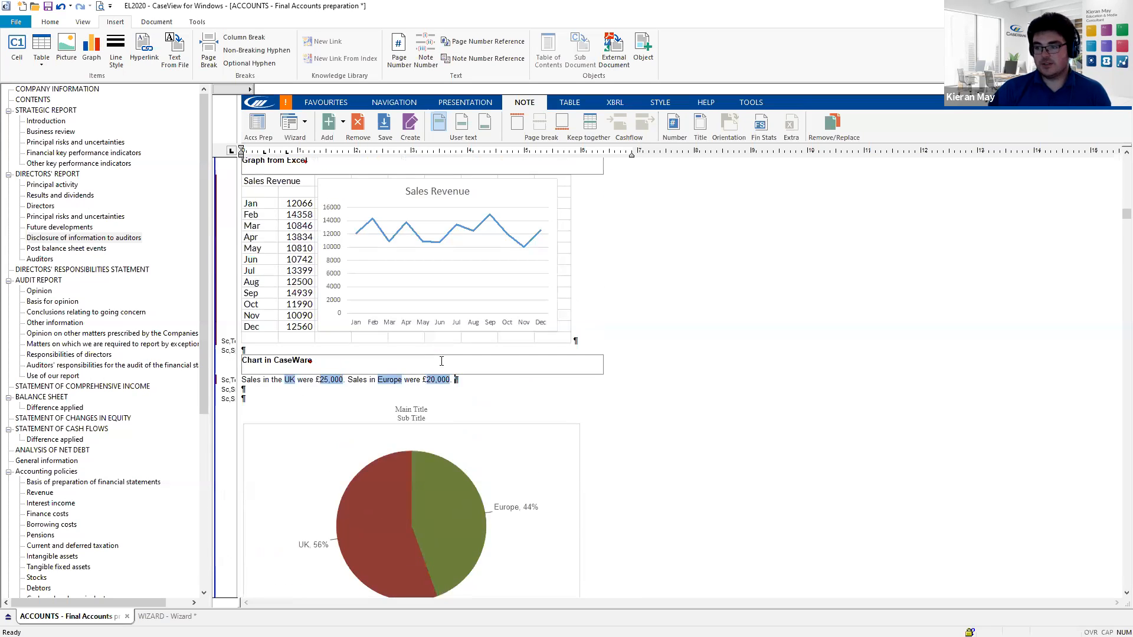
pyautogui.scroll(3, 442, 360)
pyautogui.scroll(-4, 436, 362)
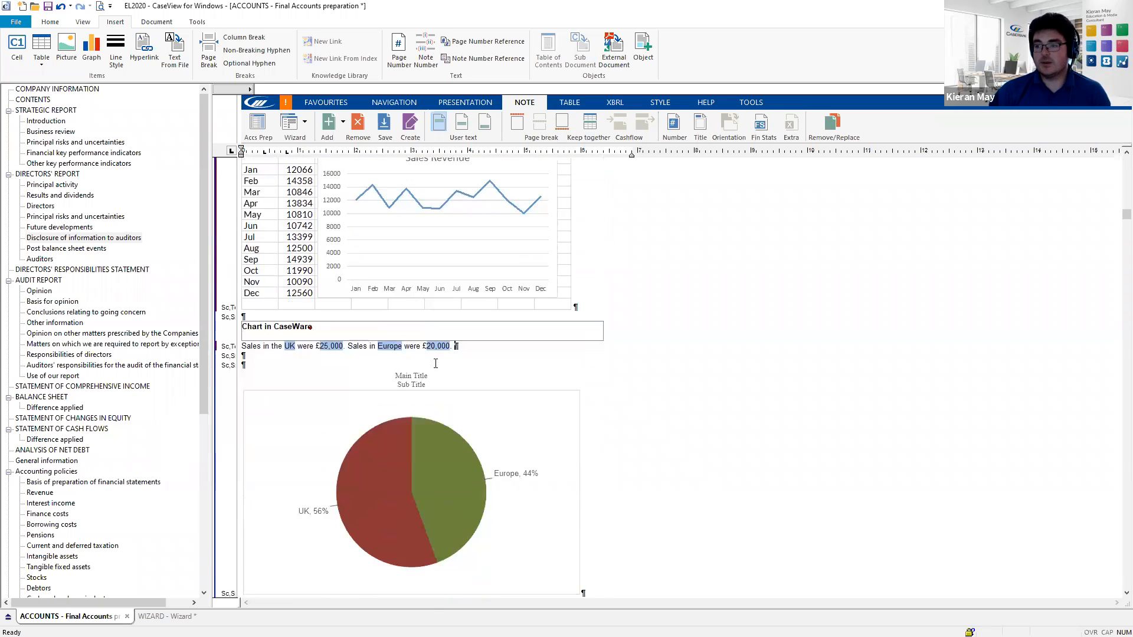
pyautogui.scroll(-2, 435, 363)
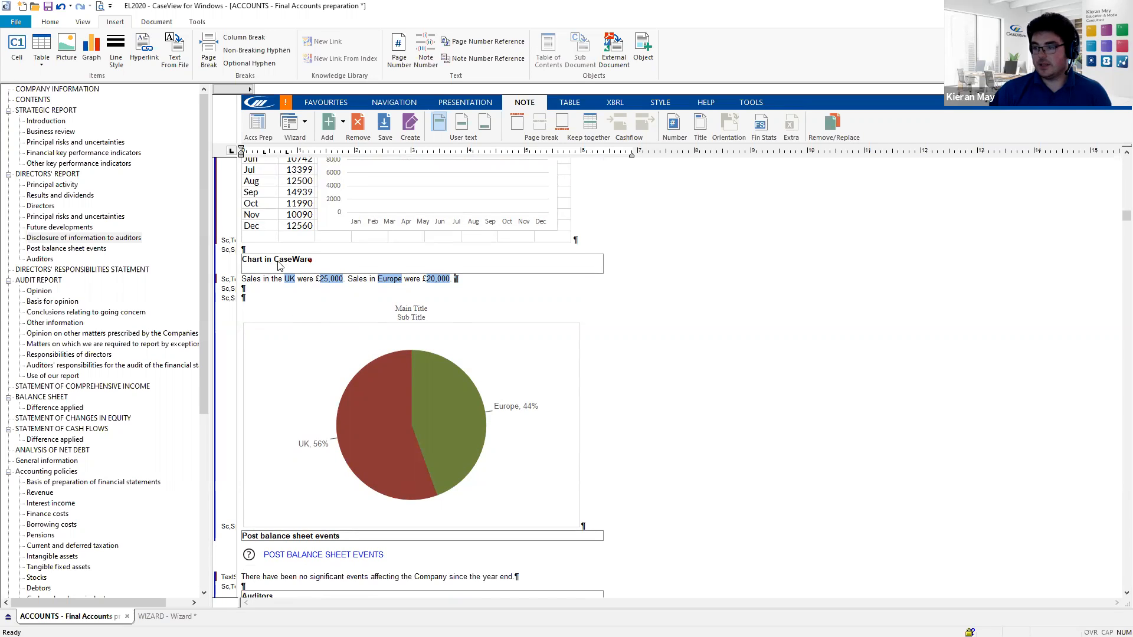
pyautogui.click(298, 259)
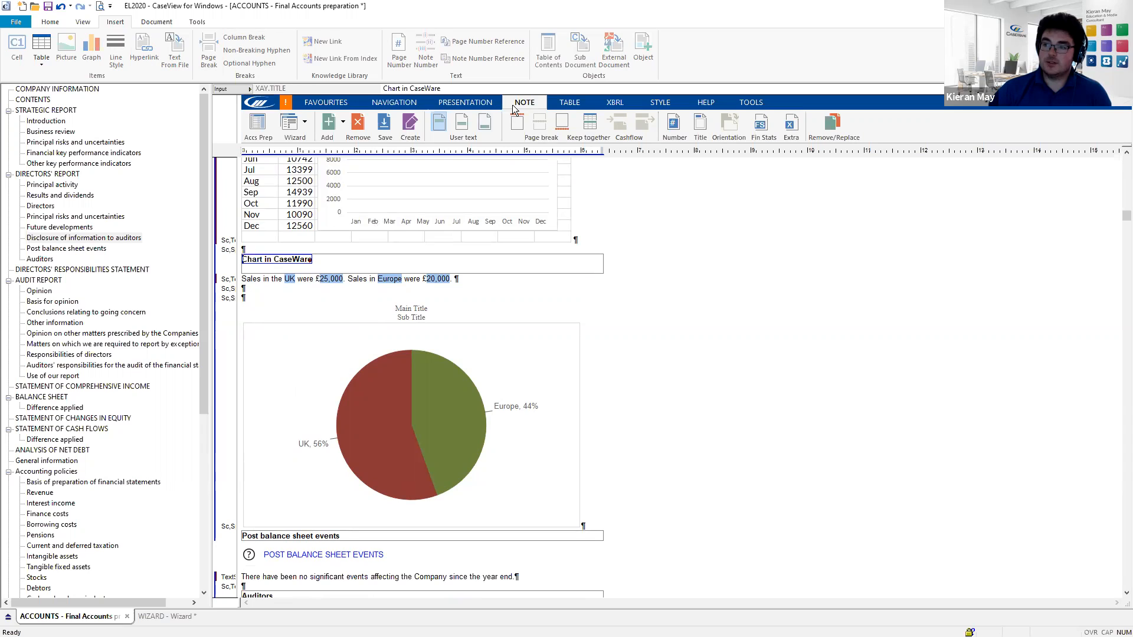
pyautogui.click(384, 128)
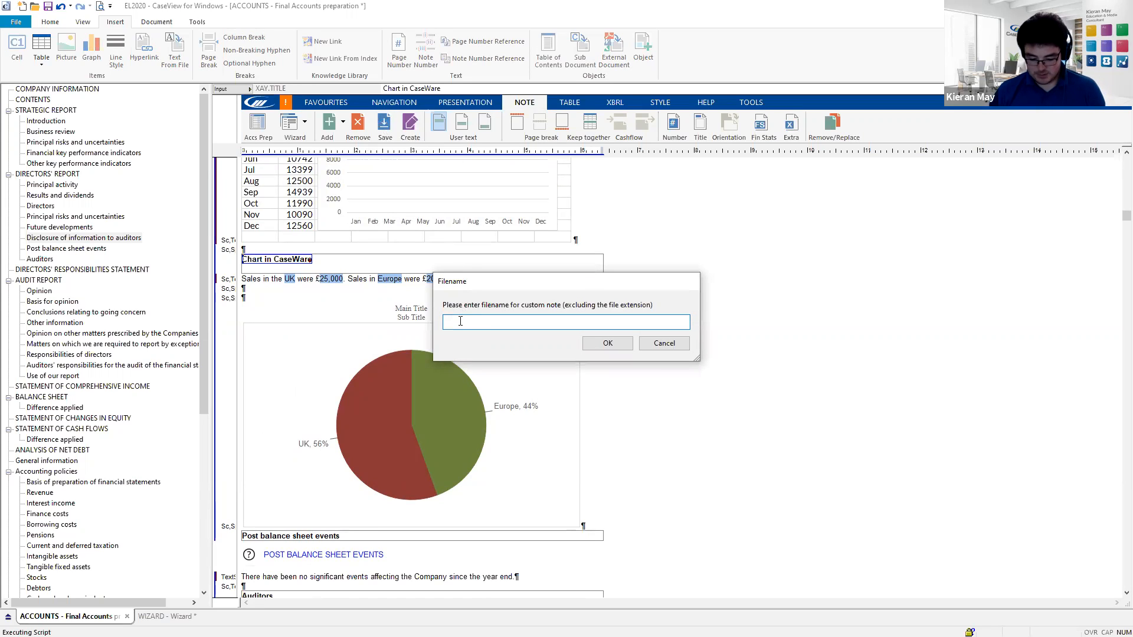
pyautogui.write('Live Webina')
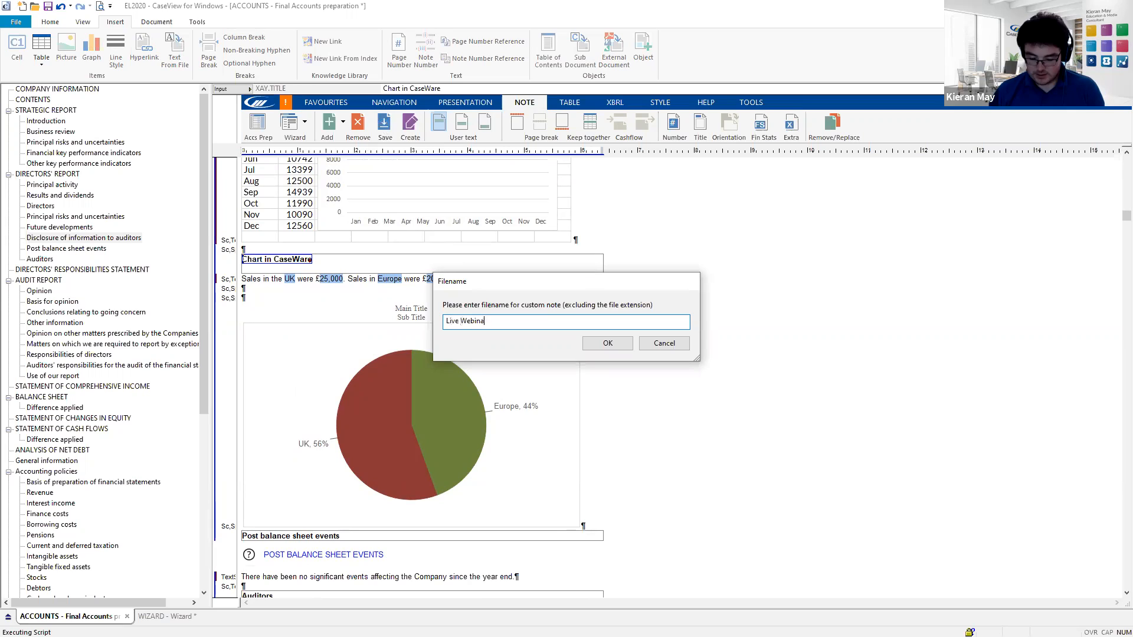
pyautogui.write('r Sept 21')
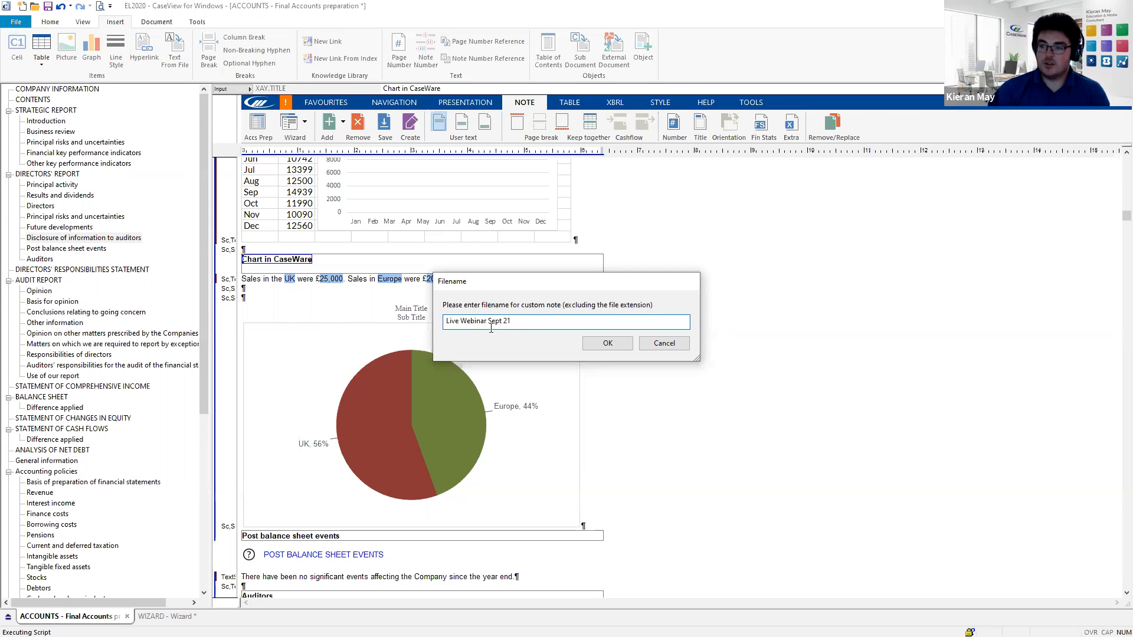
pyautogui.click(607, 344)
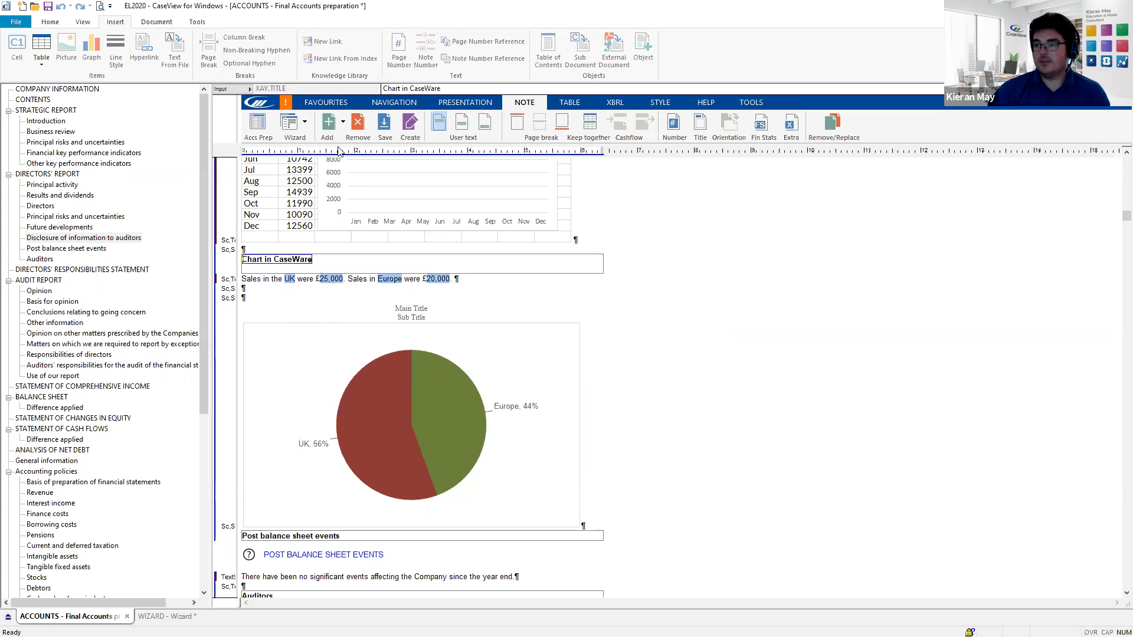
pyautogui.click(343, 122)
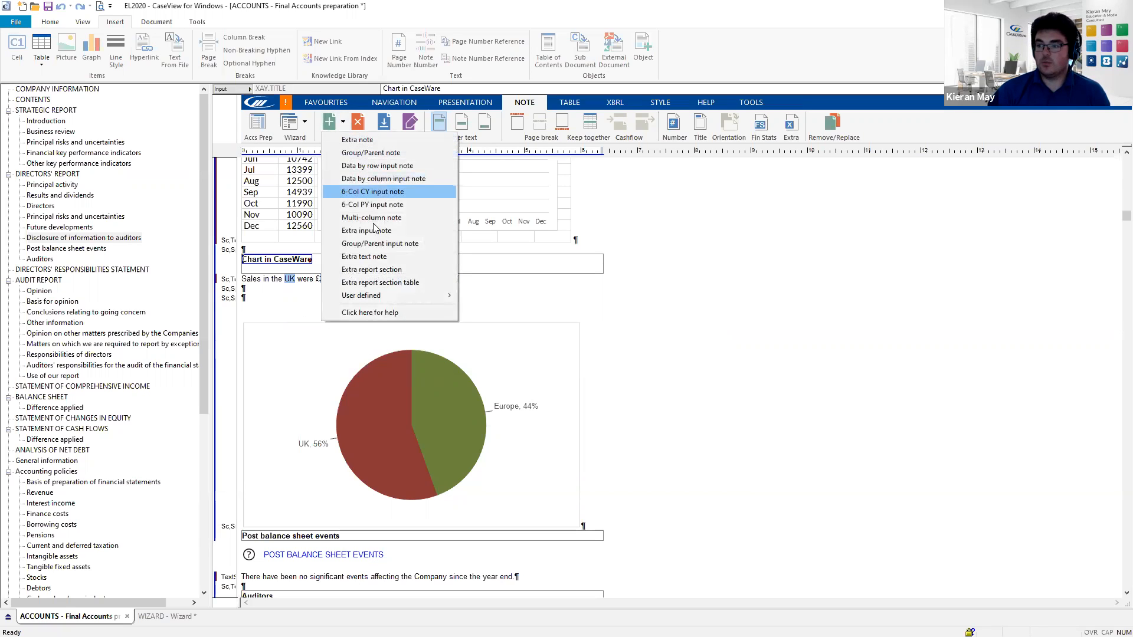
pyautogui.moveTo(395, 296)
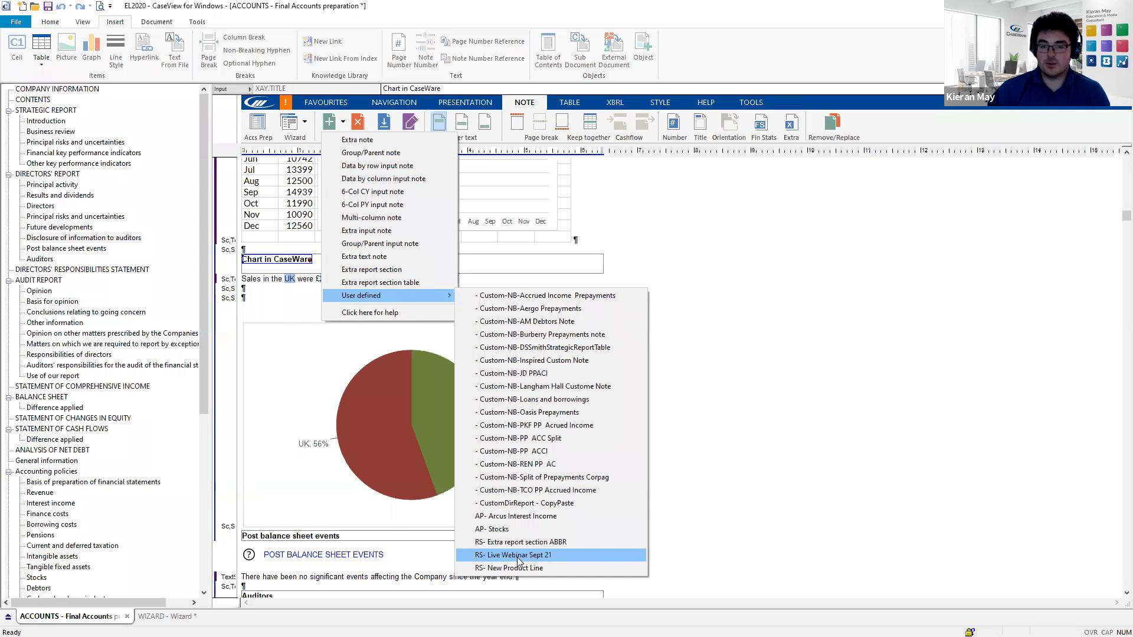
pyautogui.click(730, 266)
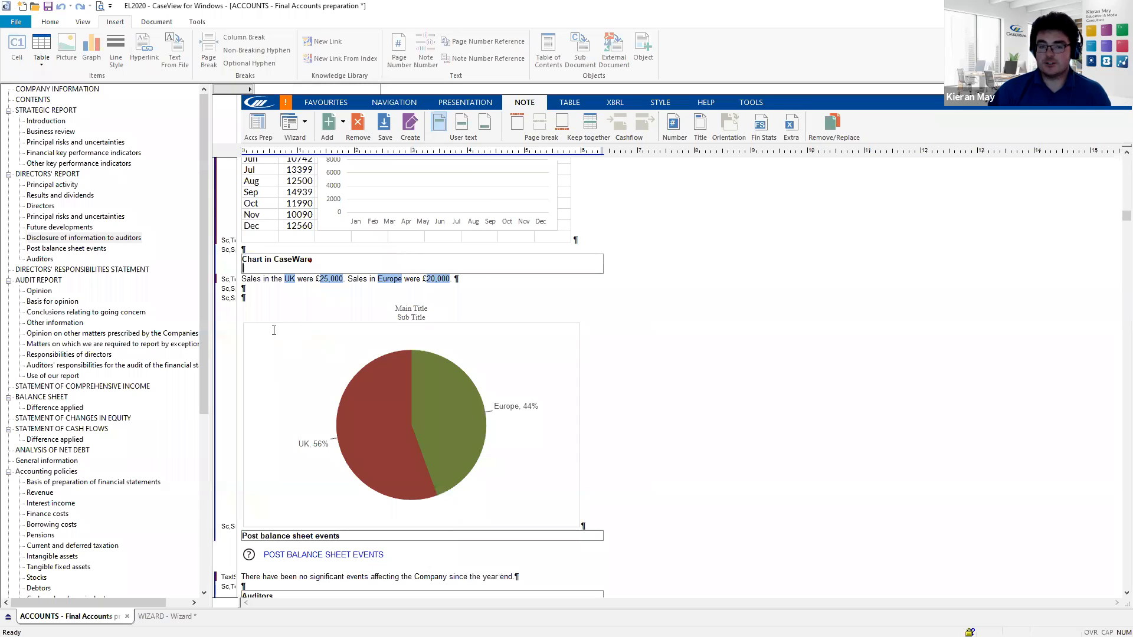
pyautogui.scroll(-2, 274, 331)
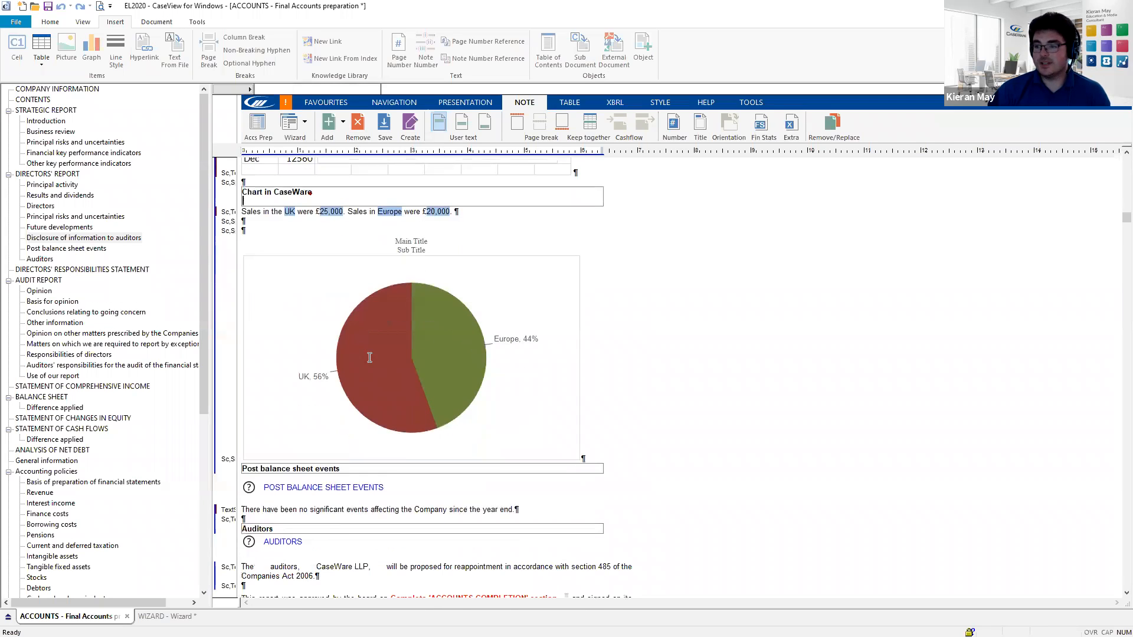
pyautogui.scroll(-1, 289, 440)
# - Insert an Extra report section directly below the Post balance sheet events note
pyautogui.click(292, 438)
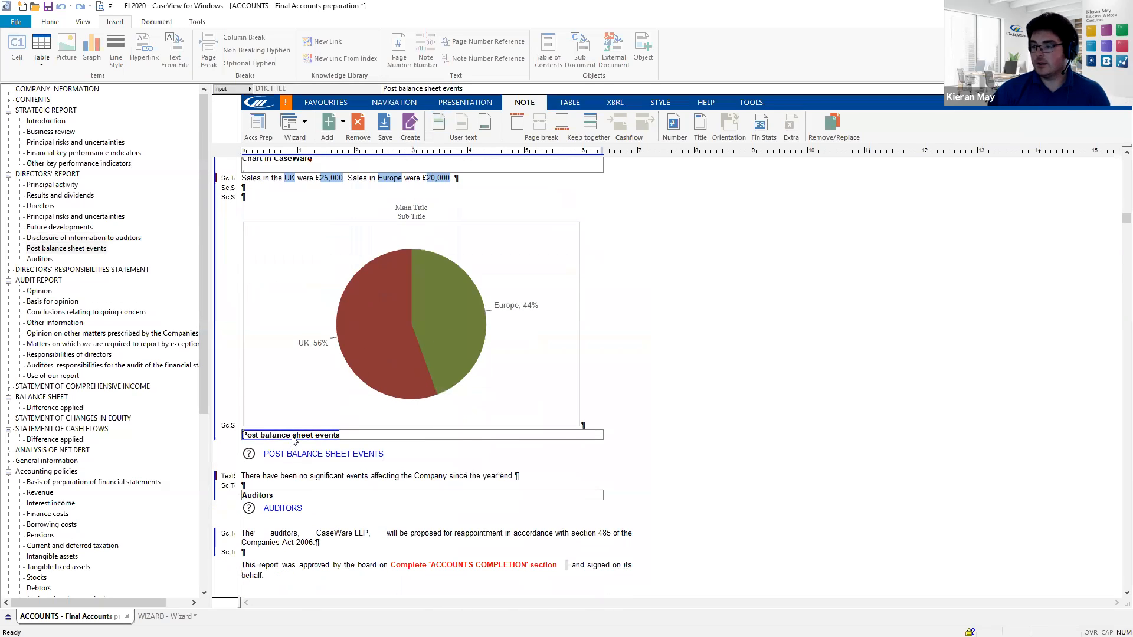
pyautogui.click(341, 122)
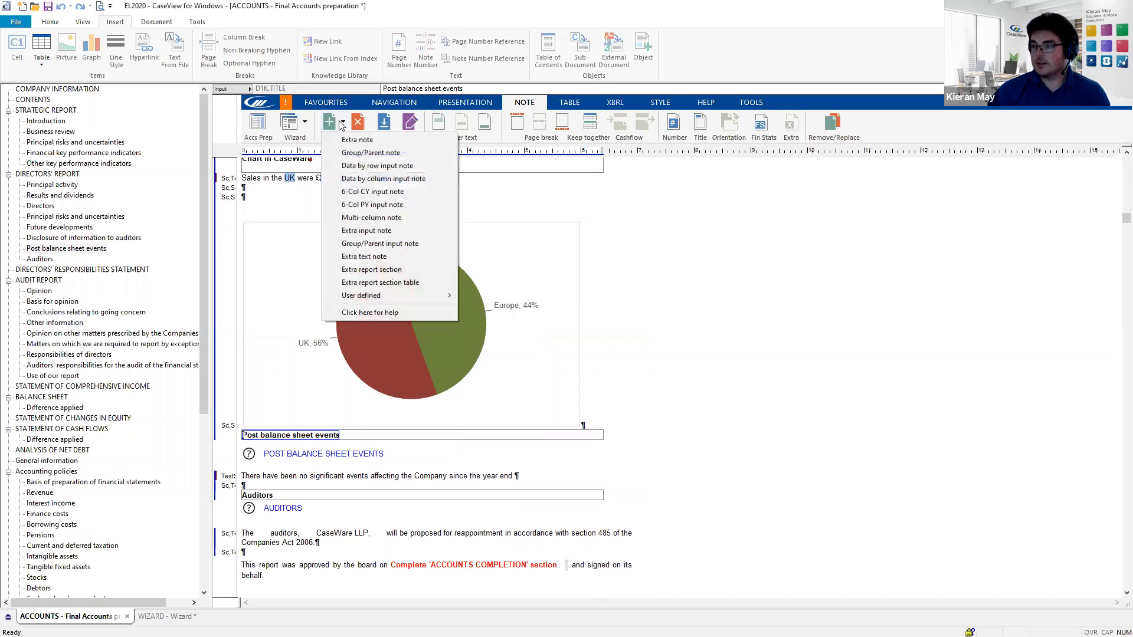
pyautogui.click(383, 273)
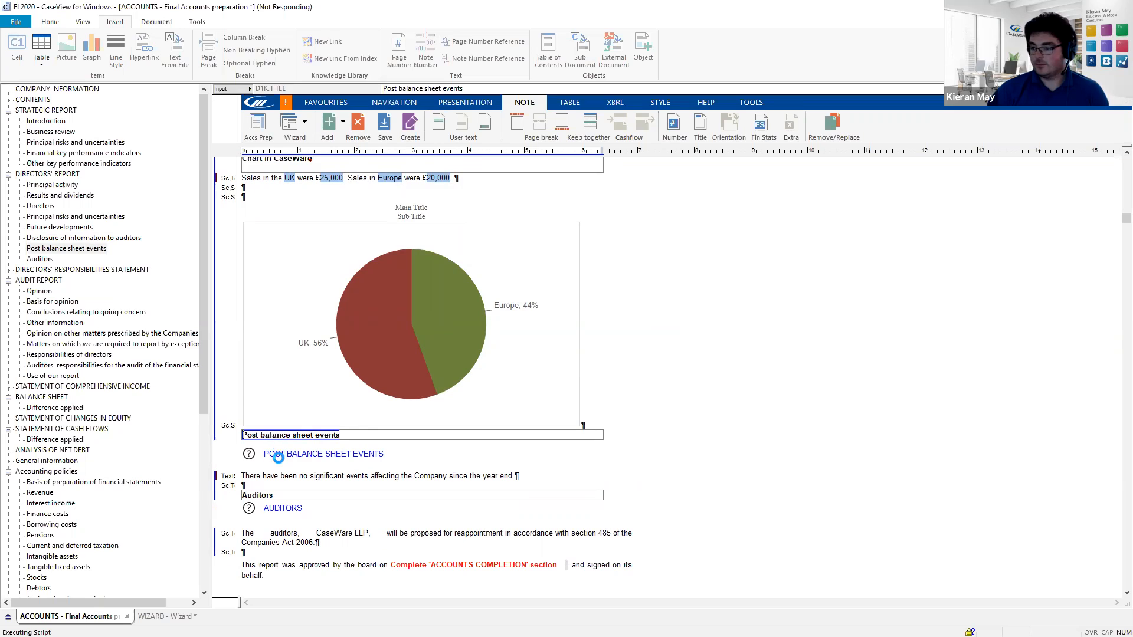
# - Rename the new section's heading to 'Insert a Table'
pyautogui.click(282, 496)
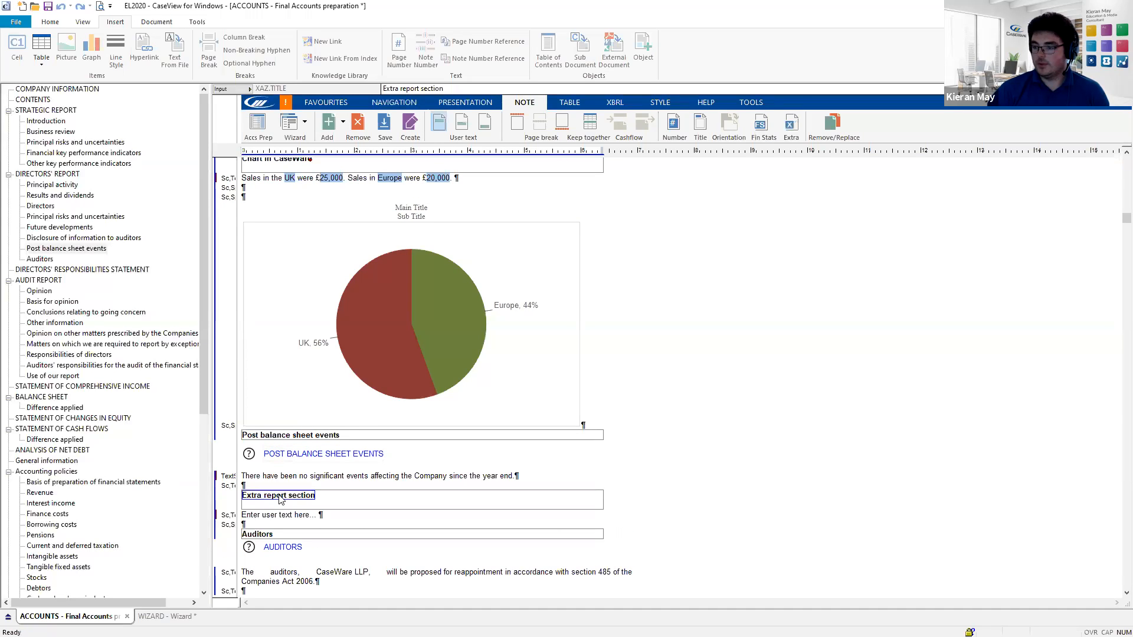
pyautogui.moveTo(308, 496); pyautogui.dragTo(216, 502)
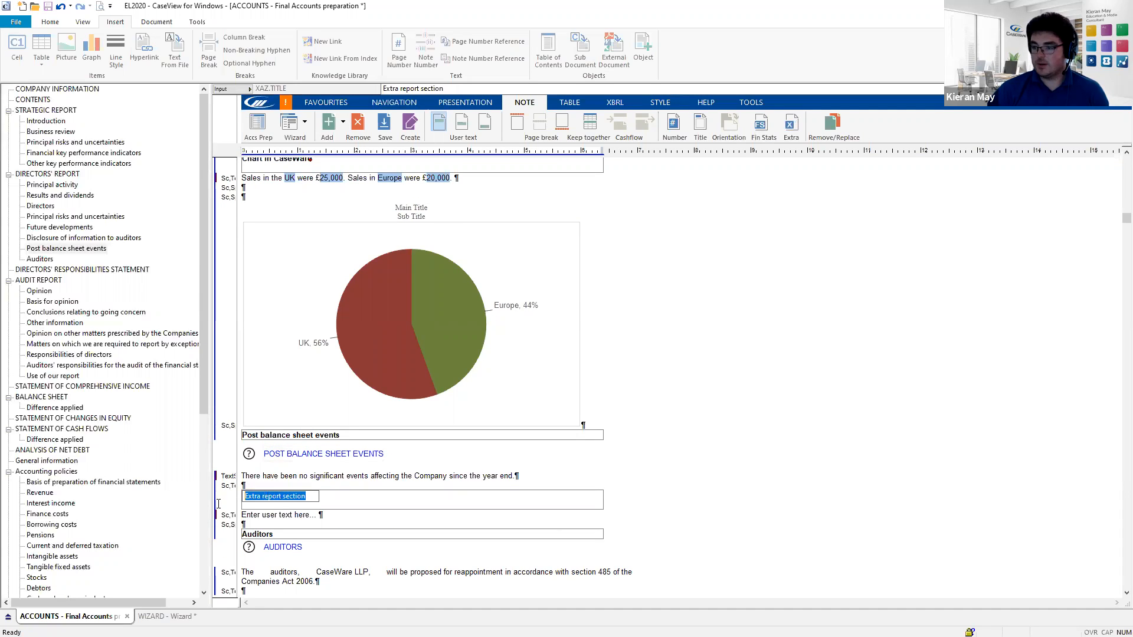
pyautogui.press('BackSpace')
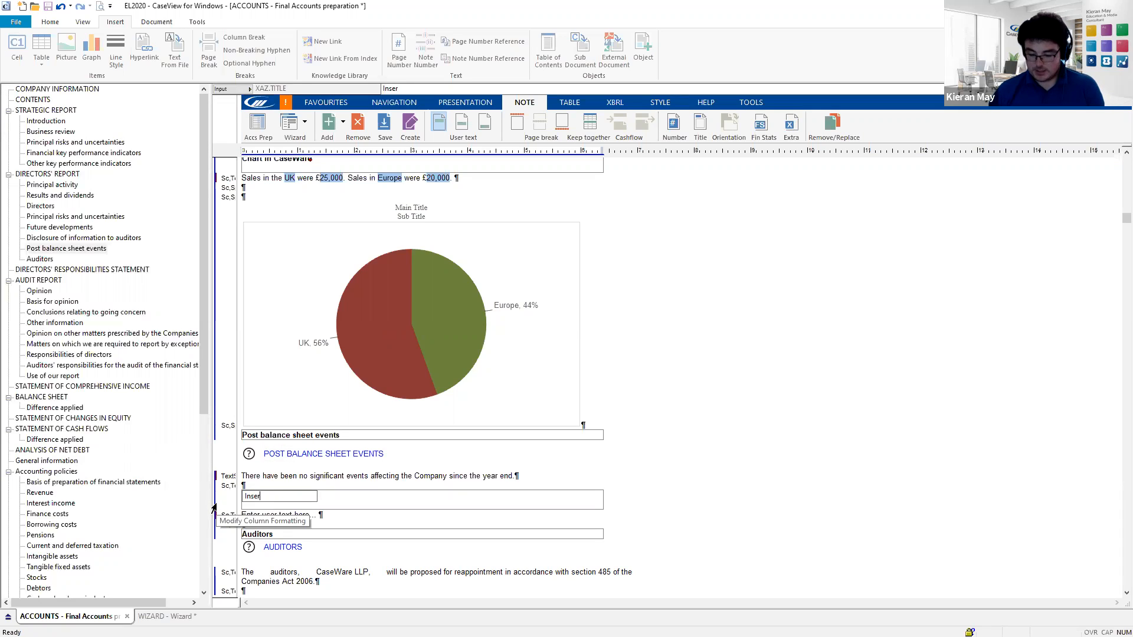
pyautogui.write('Insert a Table')
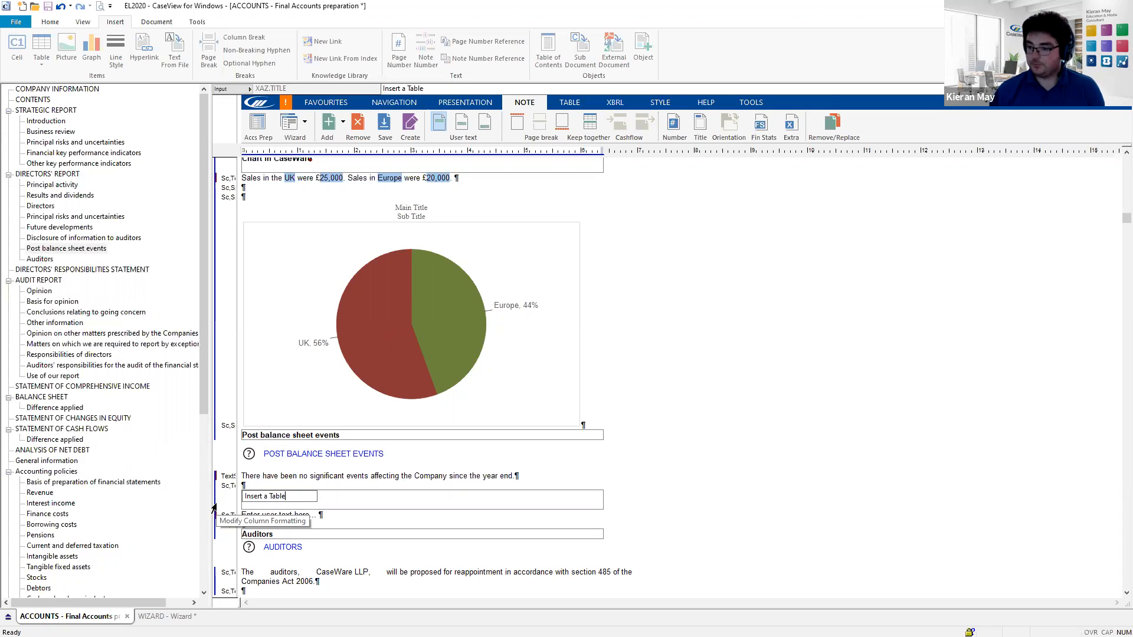
pyautogui.press('Return')
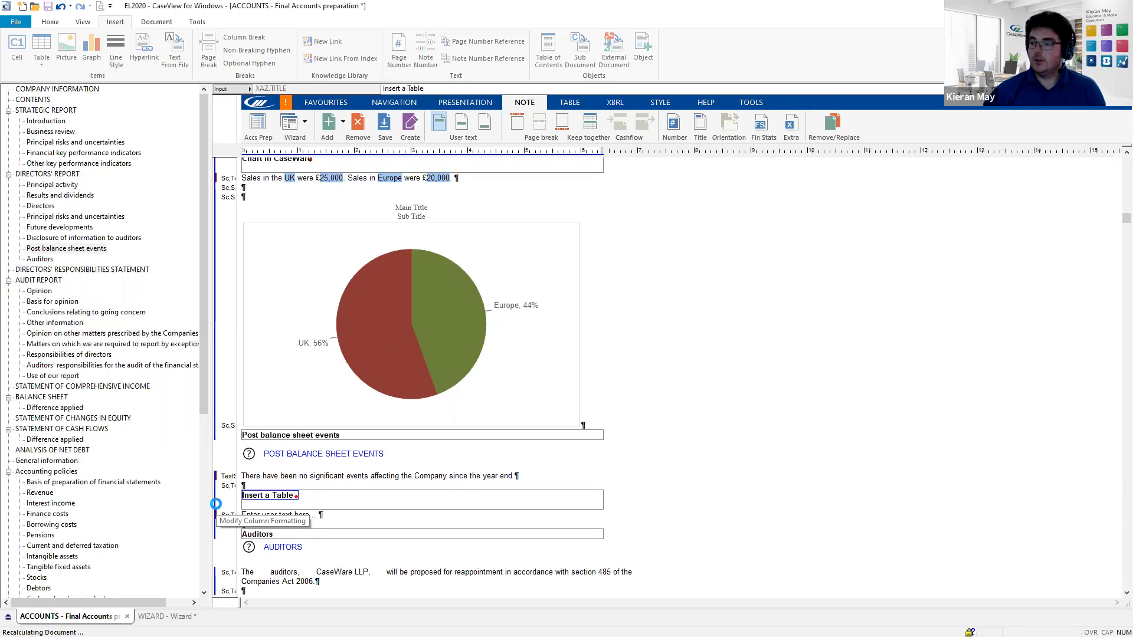
# - Delete the 'Enter user text here...' placeholder from the section body
pyautogui.click(294, 515)
pyautogui.moveTo(309, 515); pyautogui.dragTo(246, 521)
pyautogui.press('Delete')
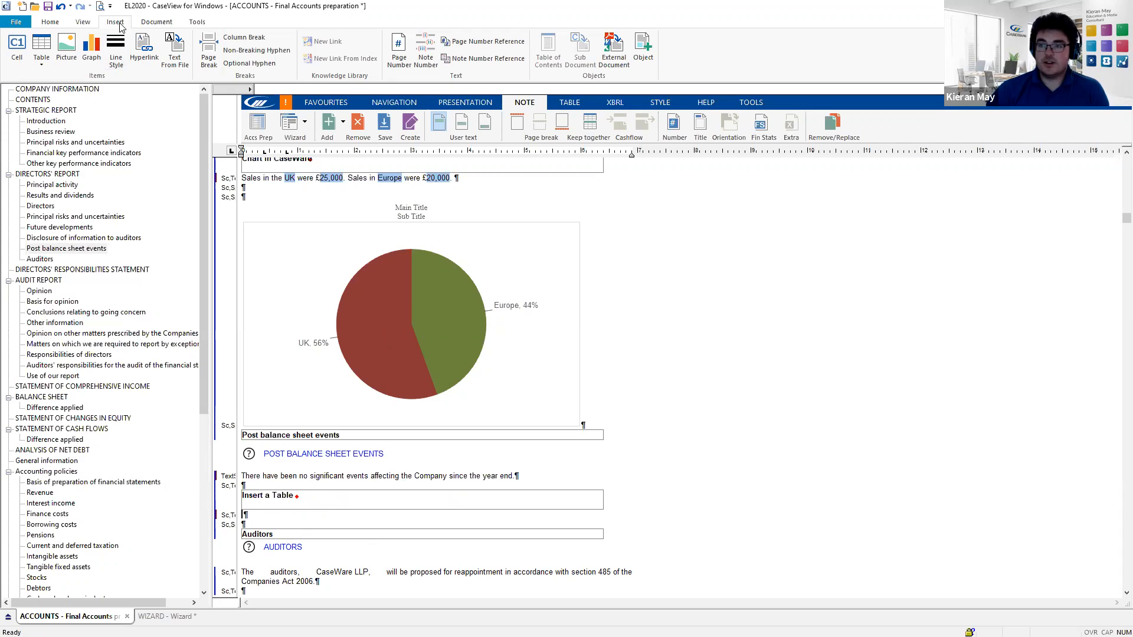
# - Insert a new table with 3 columns and 6 rows in the section
pyautogui.click(41, 69)
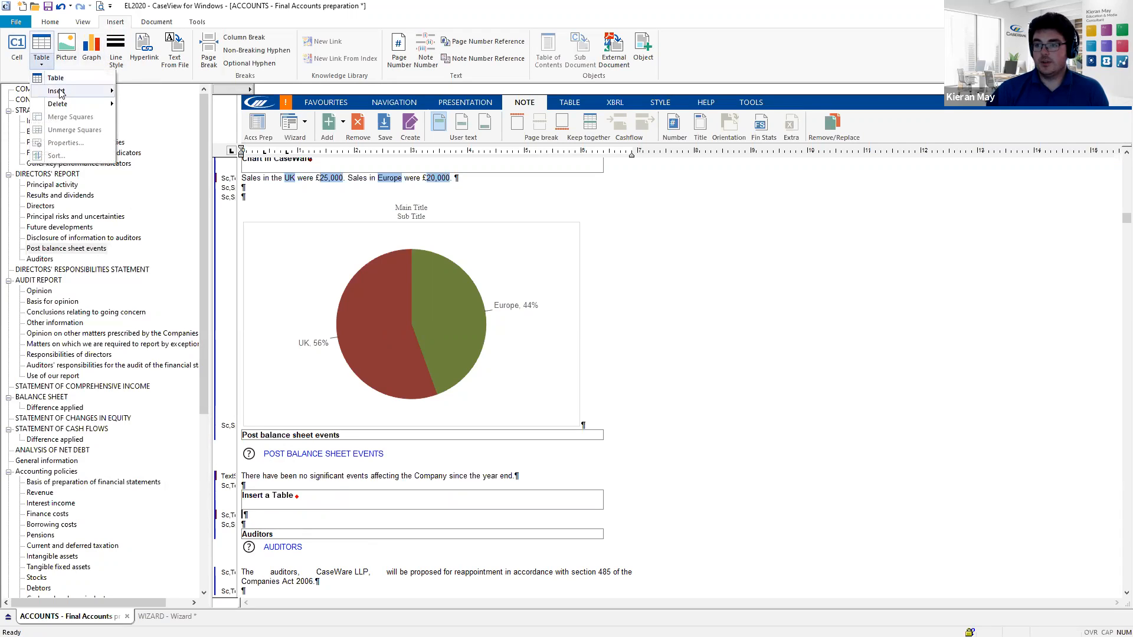
pyautogui.click(63, 79)
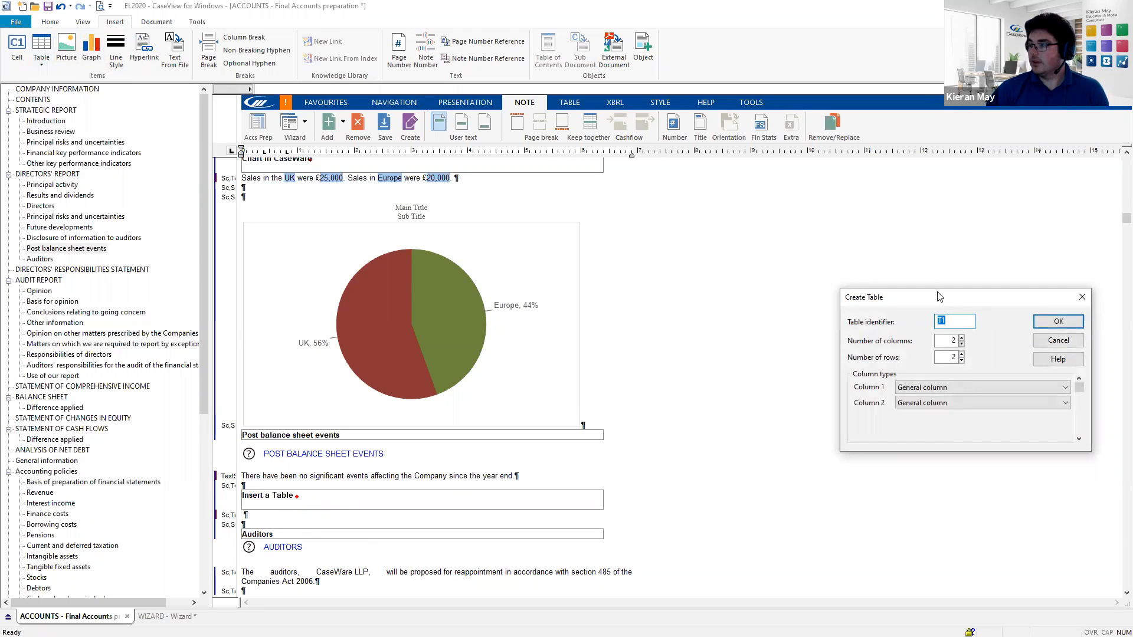
pyautogui.moveTo(939, 296); pyautogui.dragTo(614, 243)
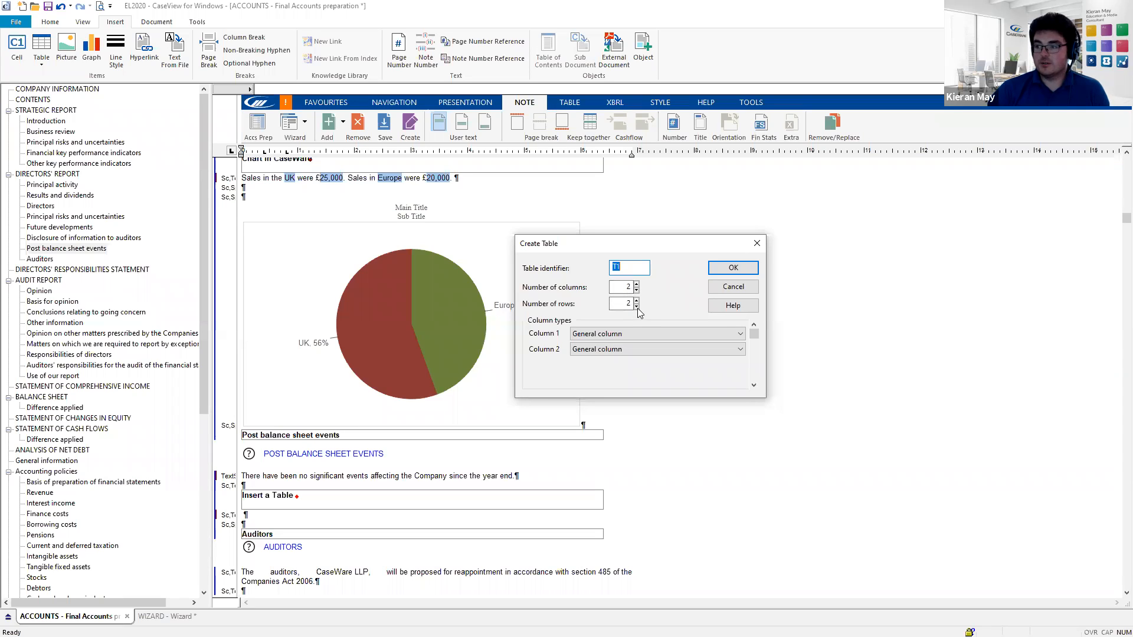
pyautogui.click(636, 285)
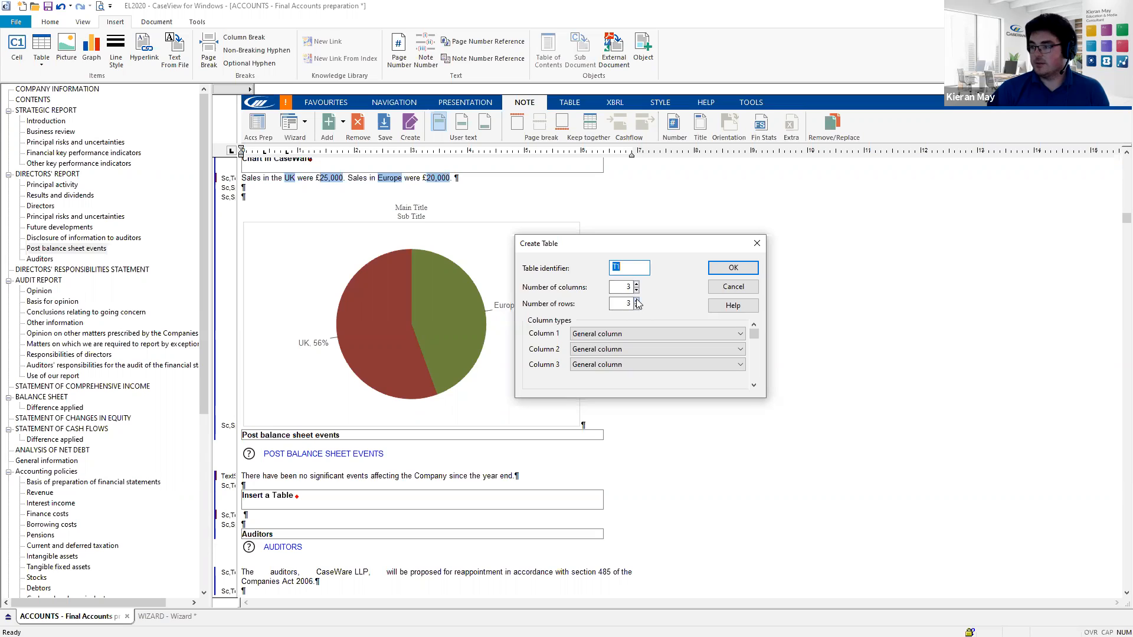
pyautogui.click(734, 269)
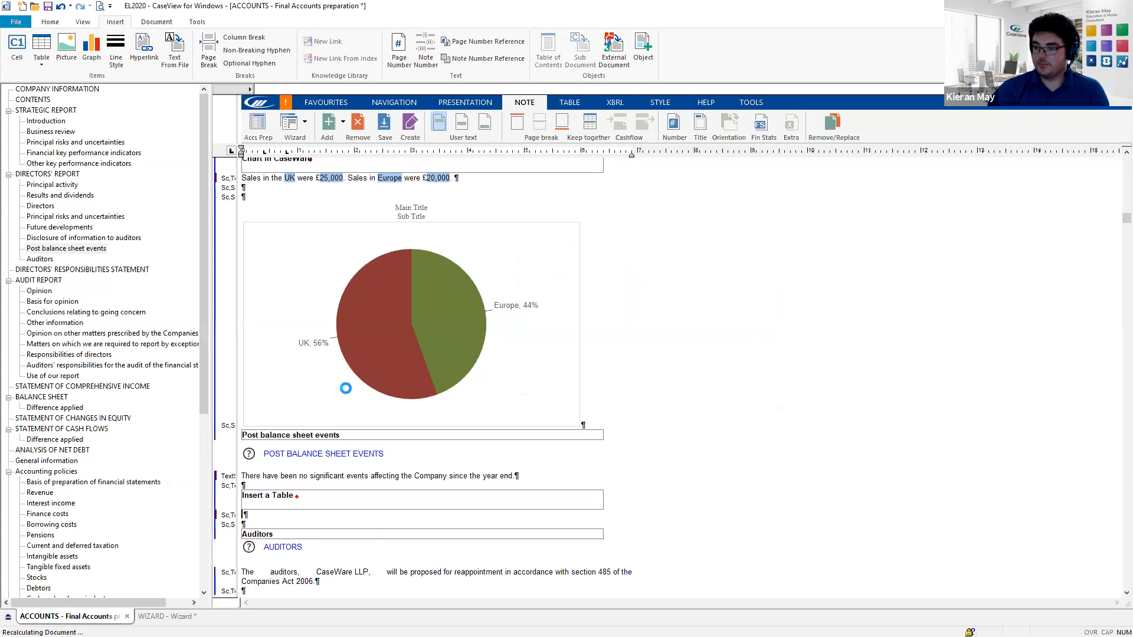
# - Enter 1234 in the first cell of the table's second row
pyautogui.scroll(-2, 342, 396)
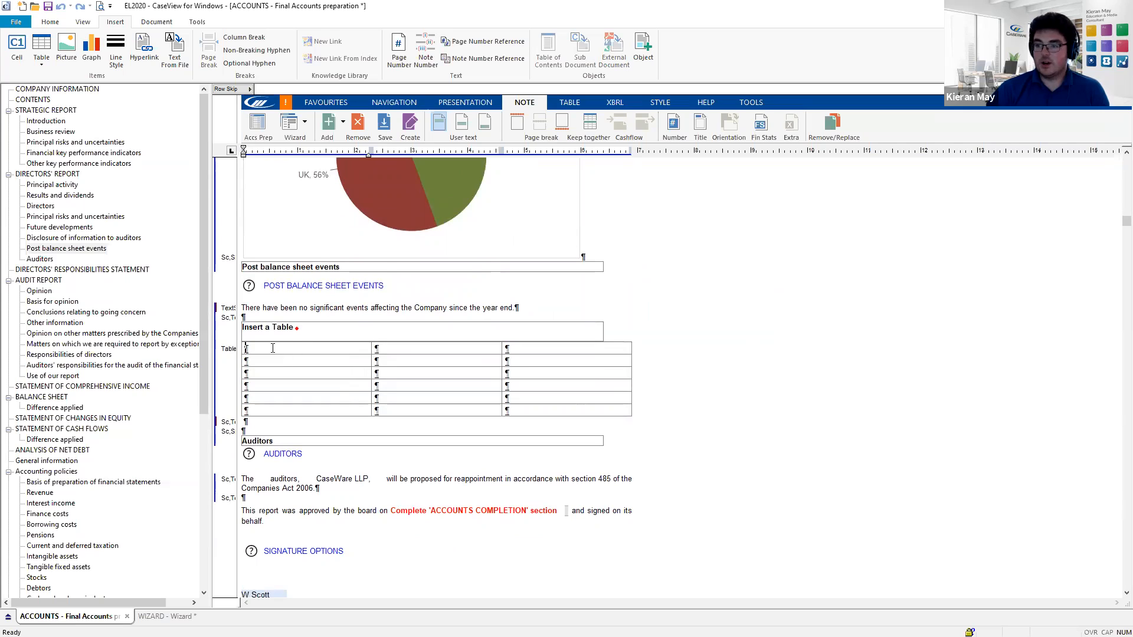
pyautogui.click(537, 350)
pyautogui.click(413, 365)
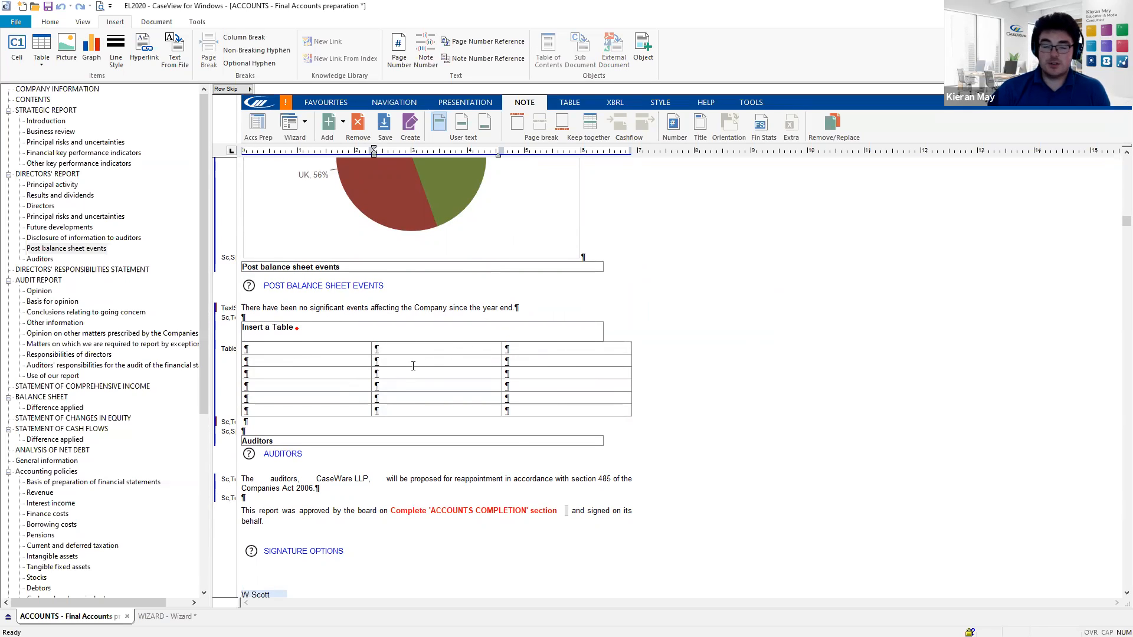
pyautogui.click(325, 361)
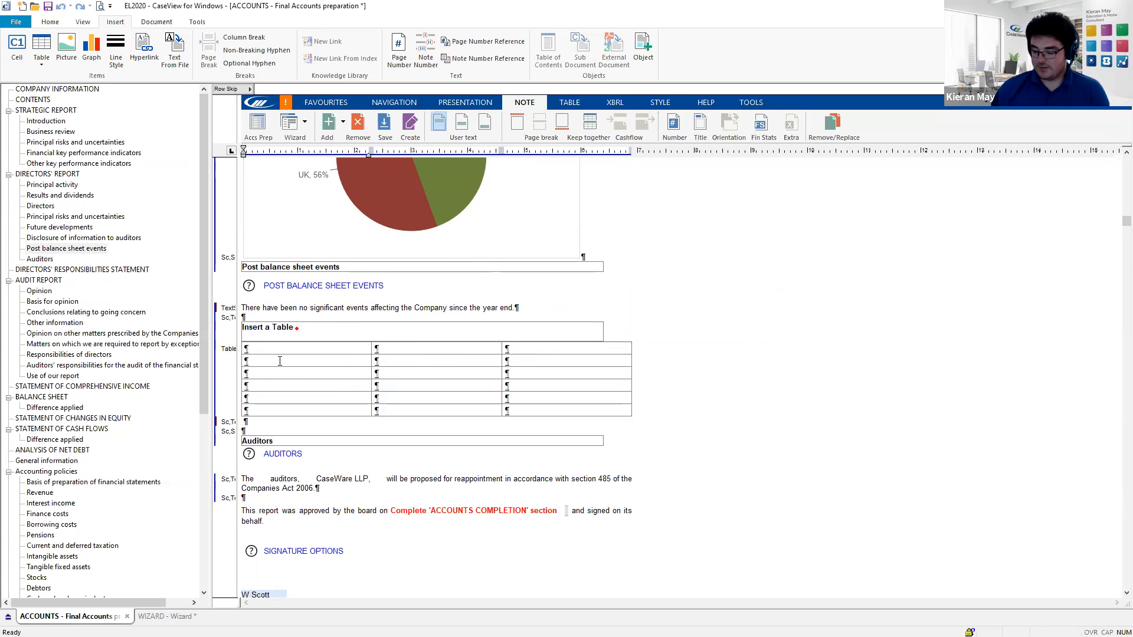
pyautogui.write('1234')
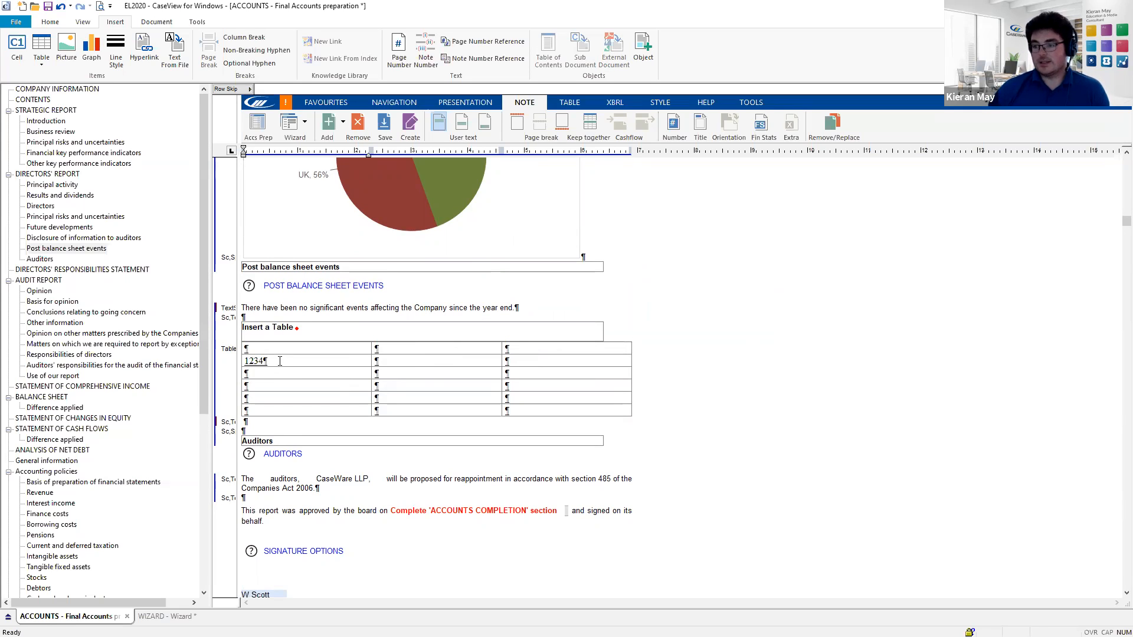
pyautogui.click(677, 372)
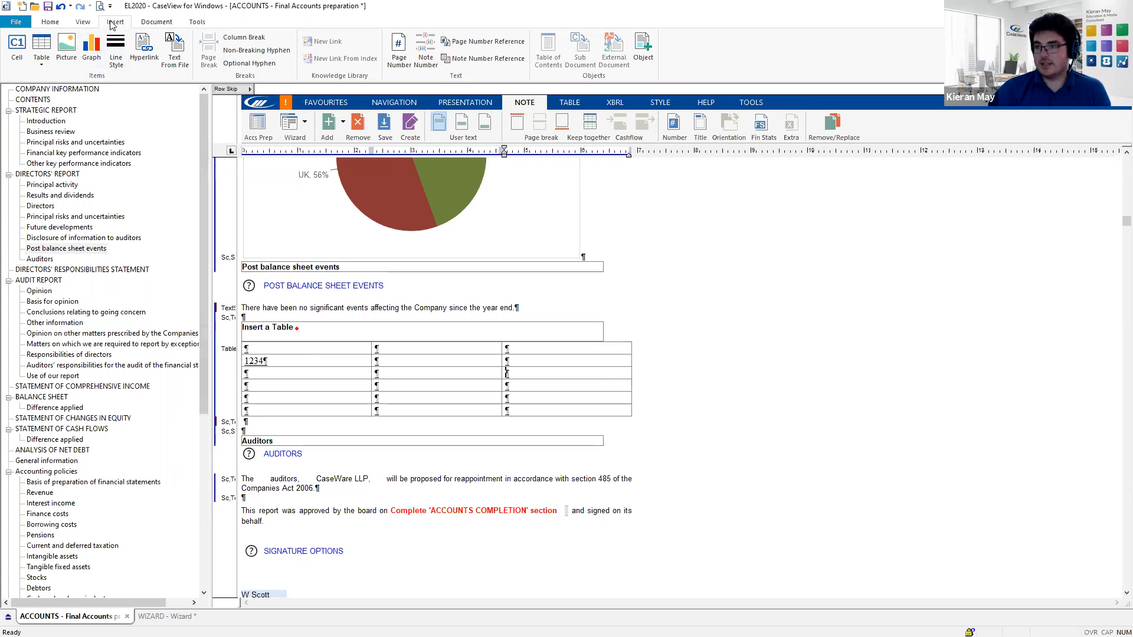
# - Switch off Enable Editing to view the accounts without paragraph marks or gridlines
pyautogui.click(82, 24)
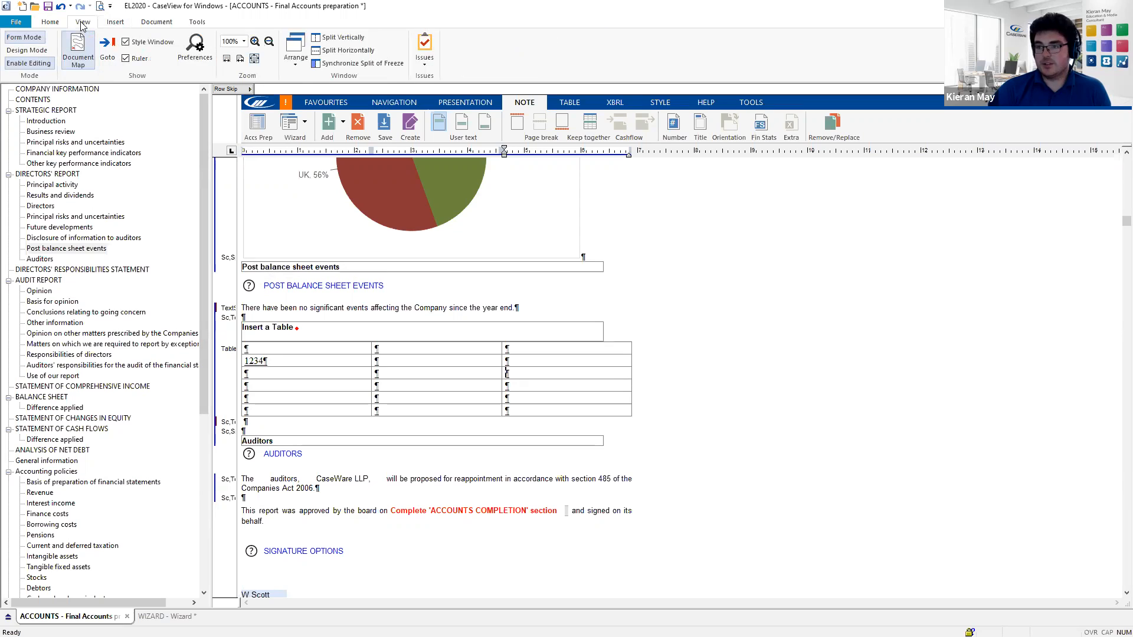
pyautogui.click(30, 64)
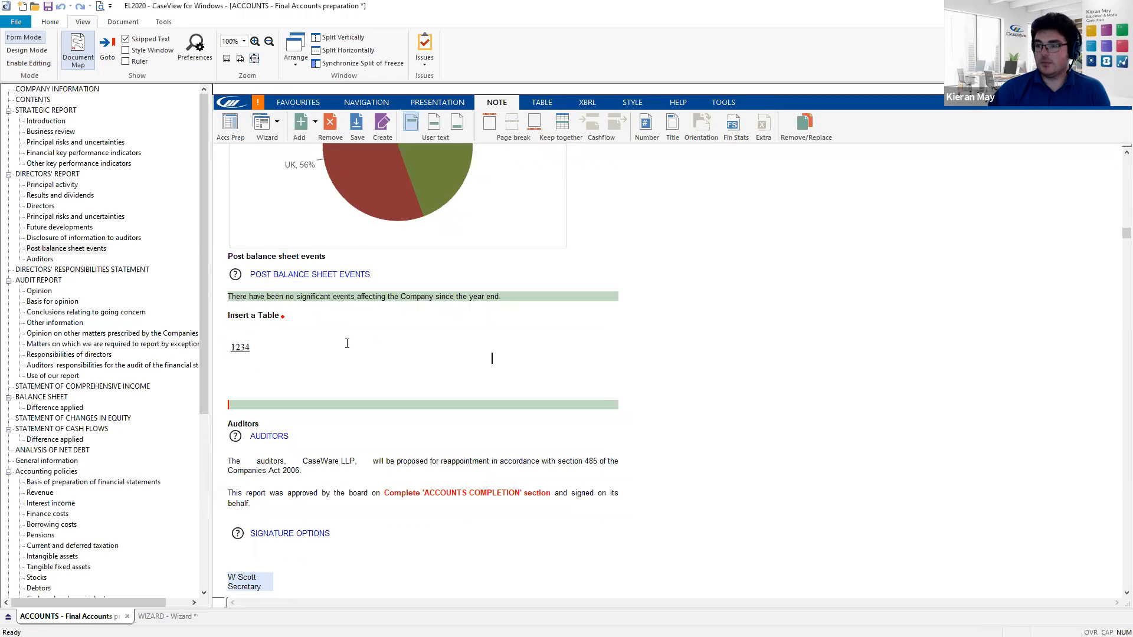
pyautogui.scroll(3, 347, 343)
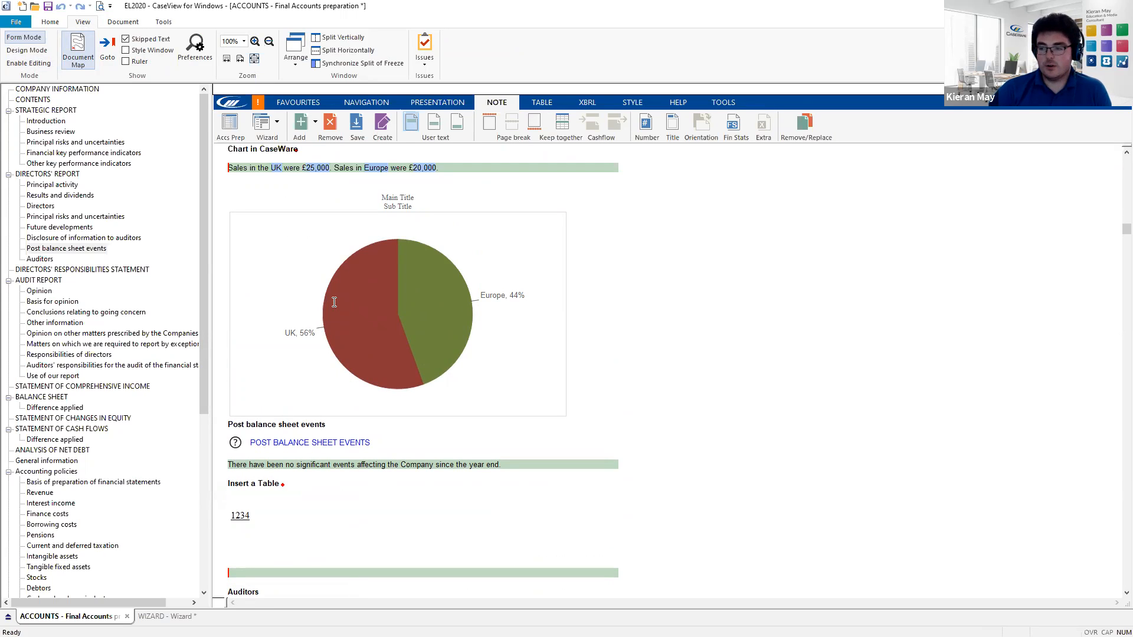
pyautogui.scroll(-3, 321, 298)
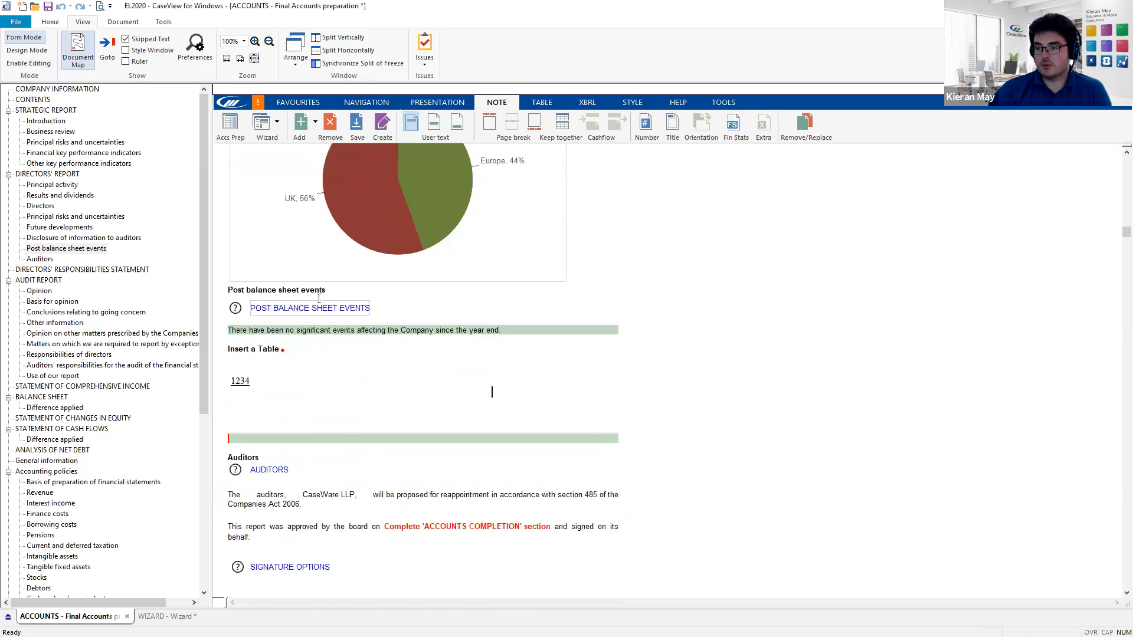
pyautogui.scroll(-1, 313, 273)
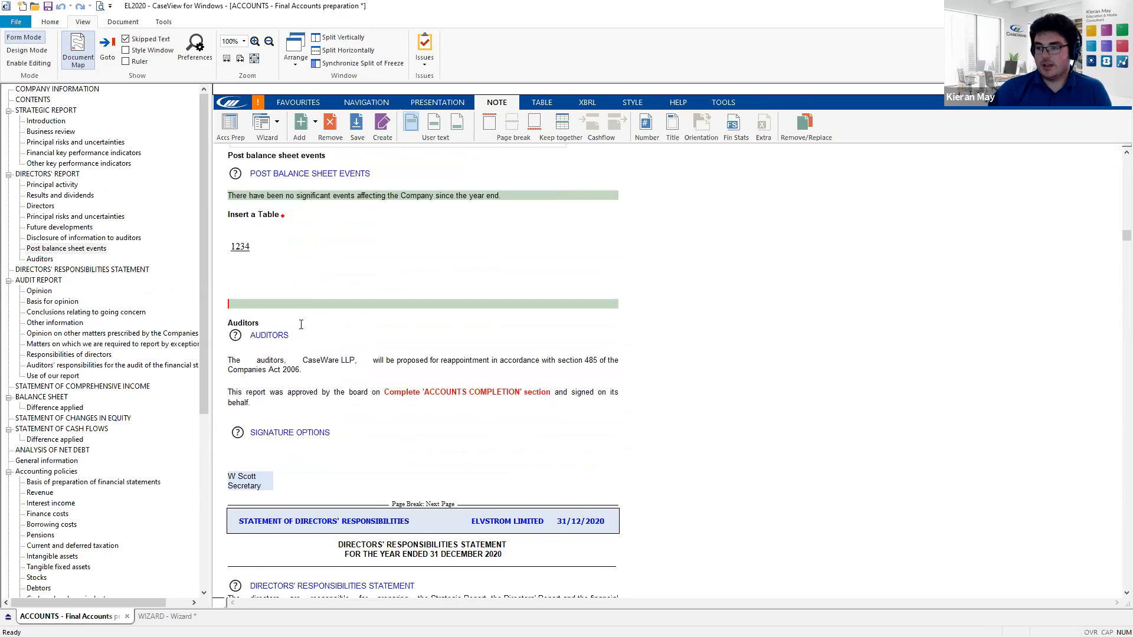
pyautogui.click(239, 478)
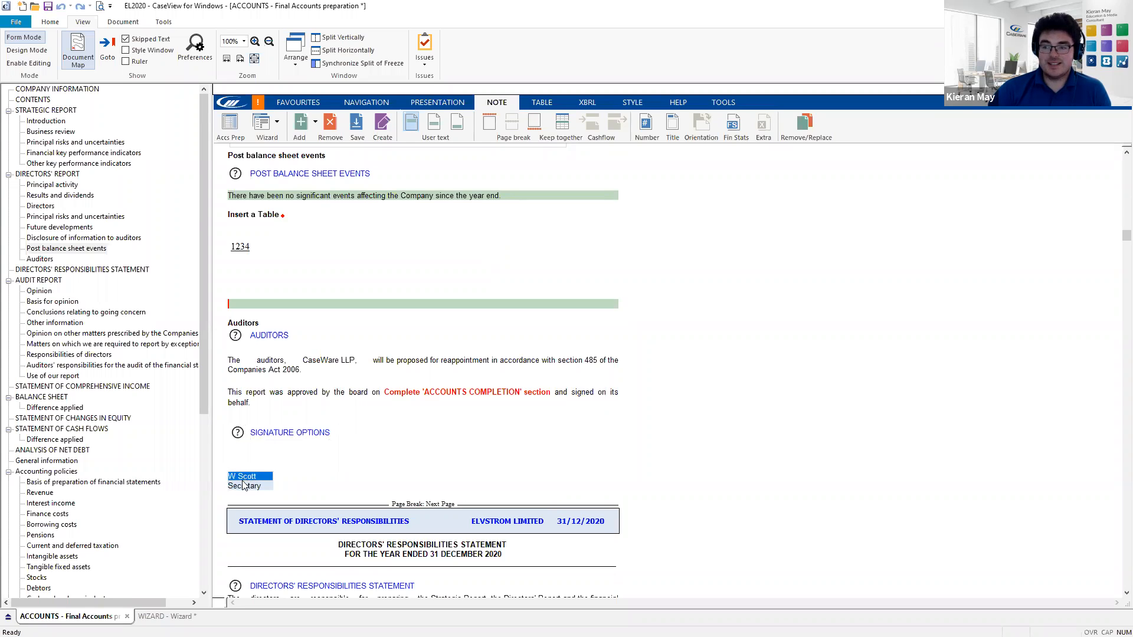
pyautogui.click(258, 485)
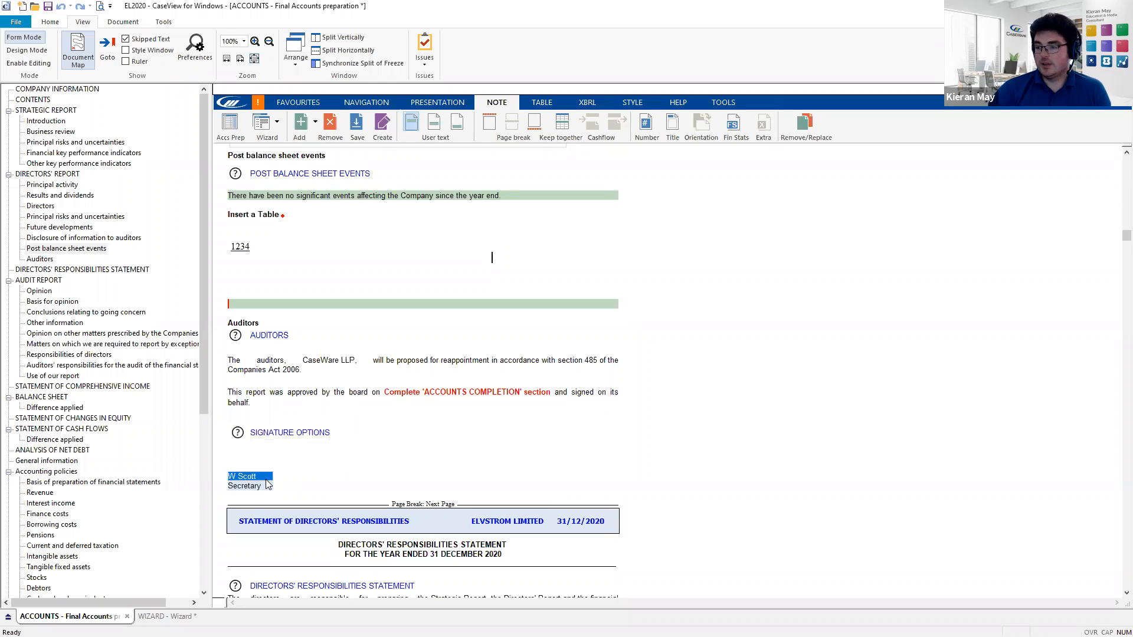
pyautogui.click(492, 257)
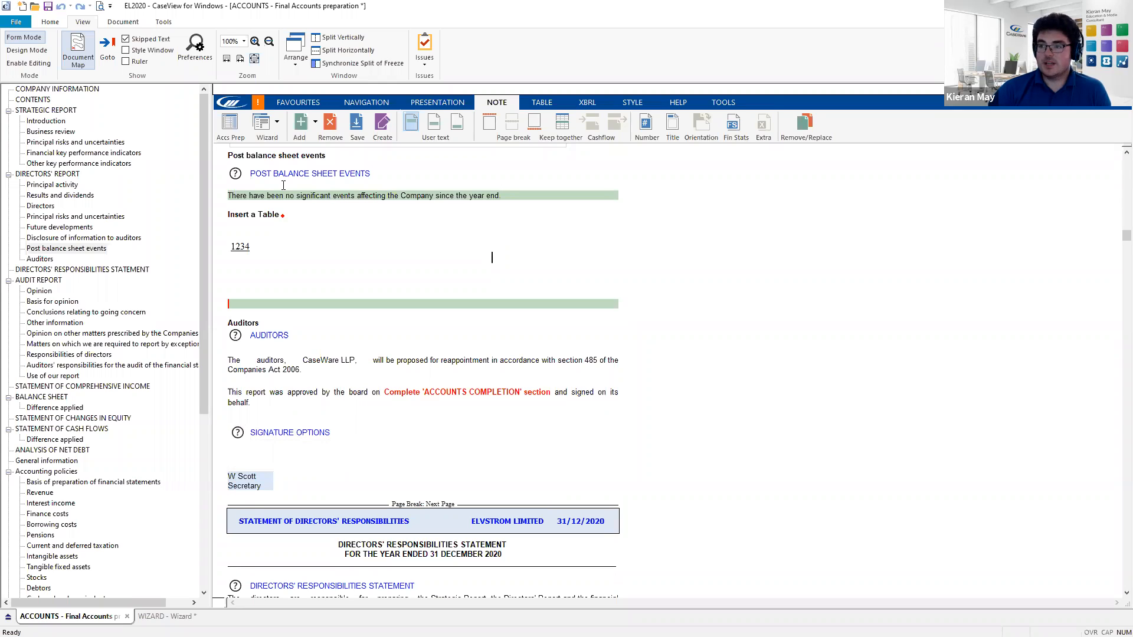
# - On the wizard's Completion page, switch the accounts from draft to Final
pyautogui.click(277, 124)
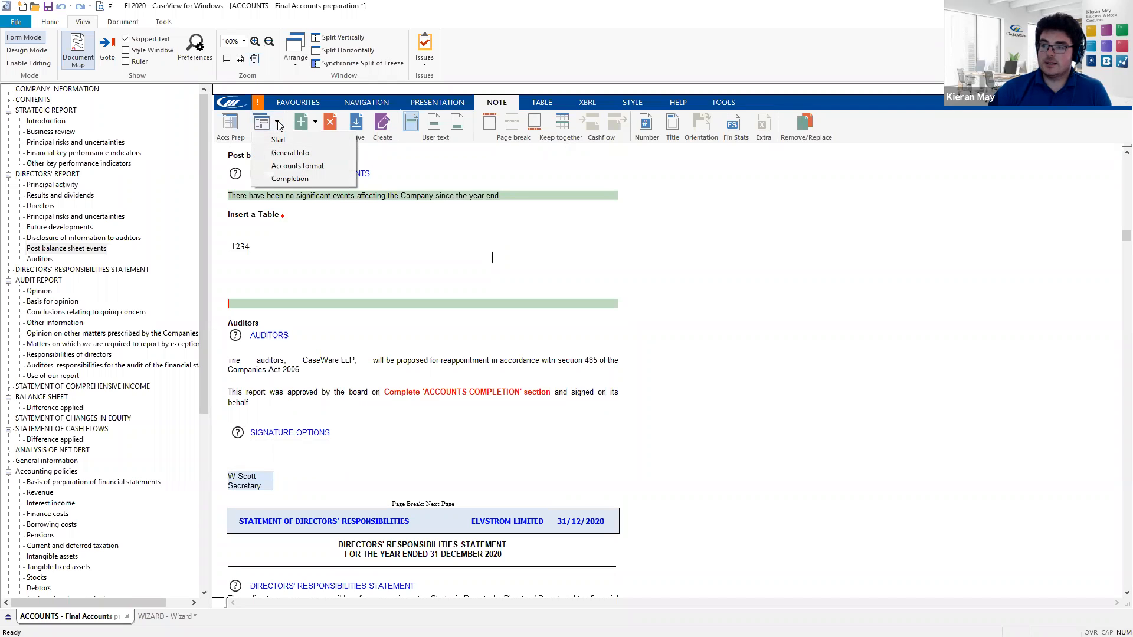
pyautogui.click(326, 183)
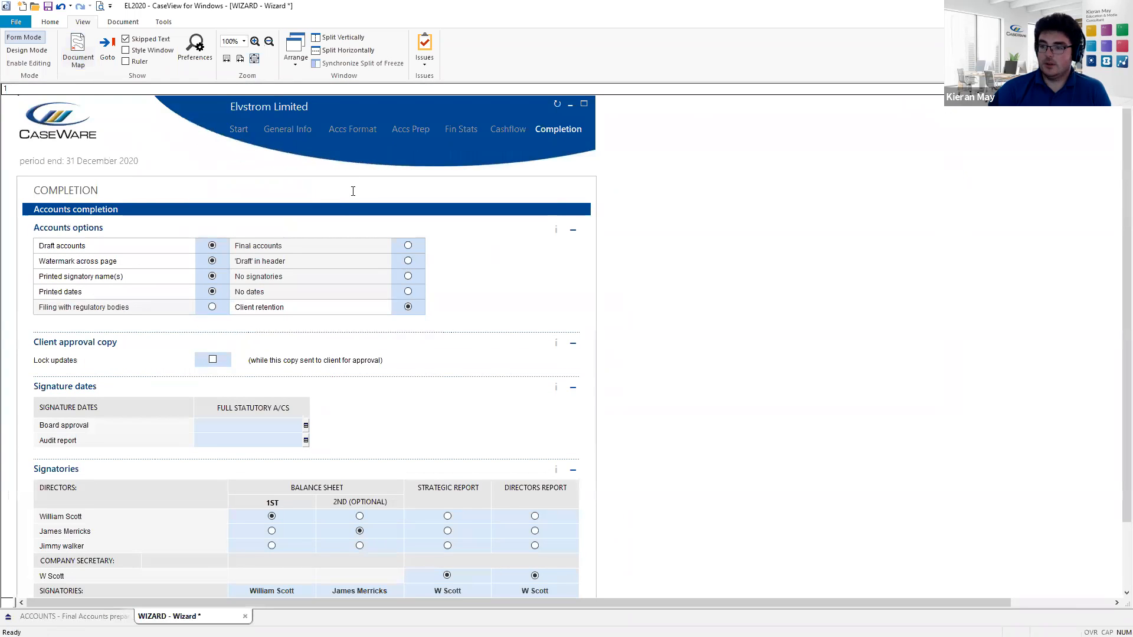
pyautogui.scroll(-1, 353, 195)
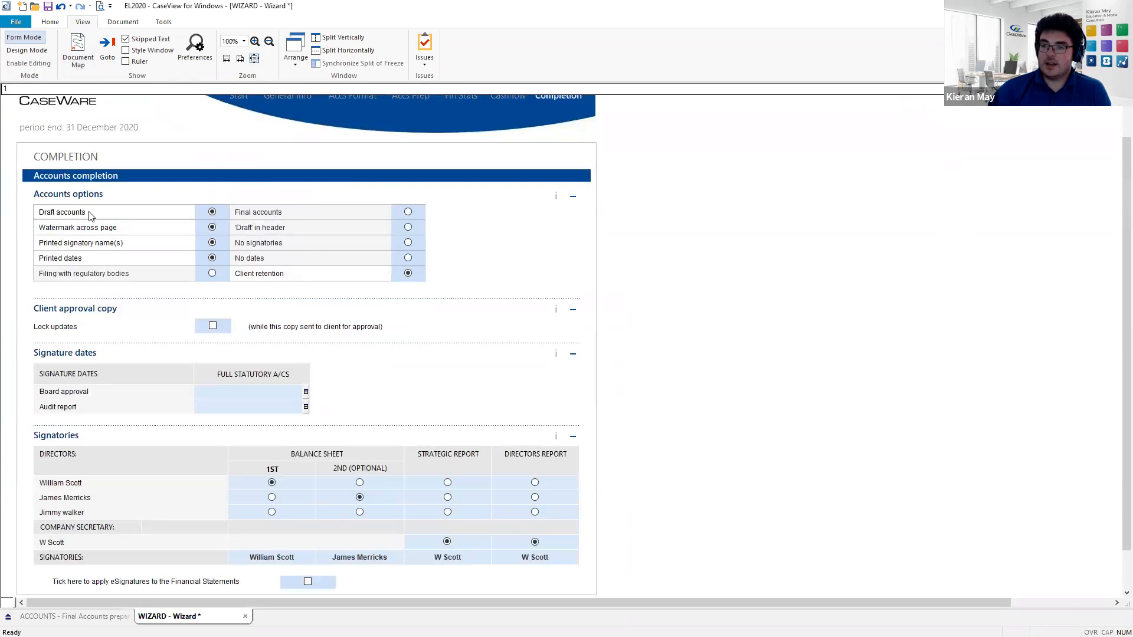
pyautogui.click(408, 213)
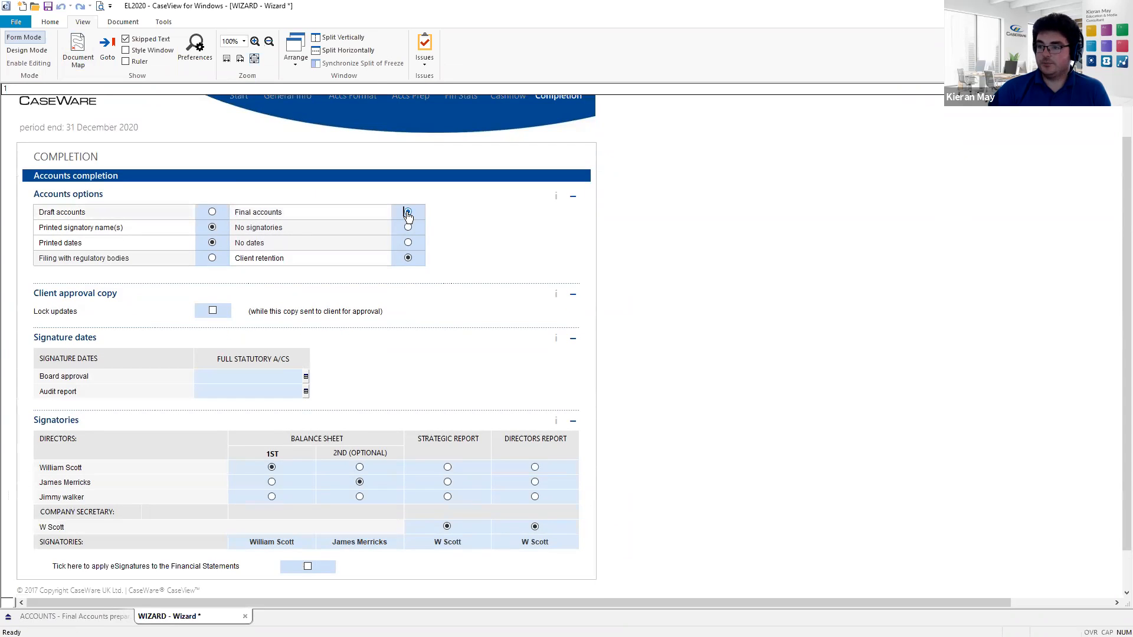
# - Set the Board approval and Audit report signature dates to 9/9/21
pyautogui.scroll(-1, 372, 276)
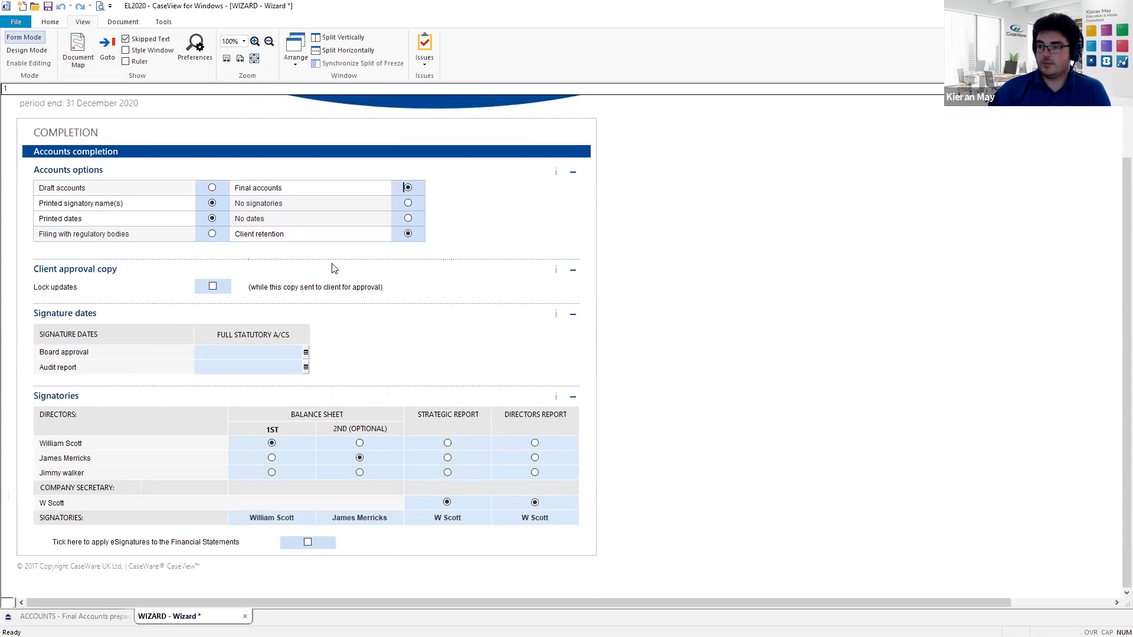
pyautogui.click(242, 354)
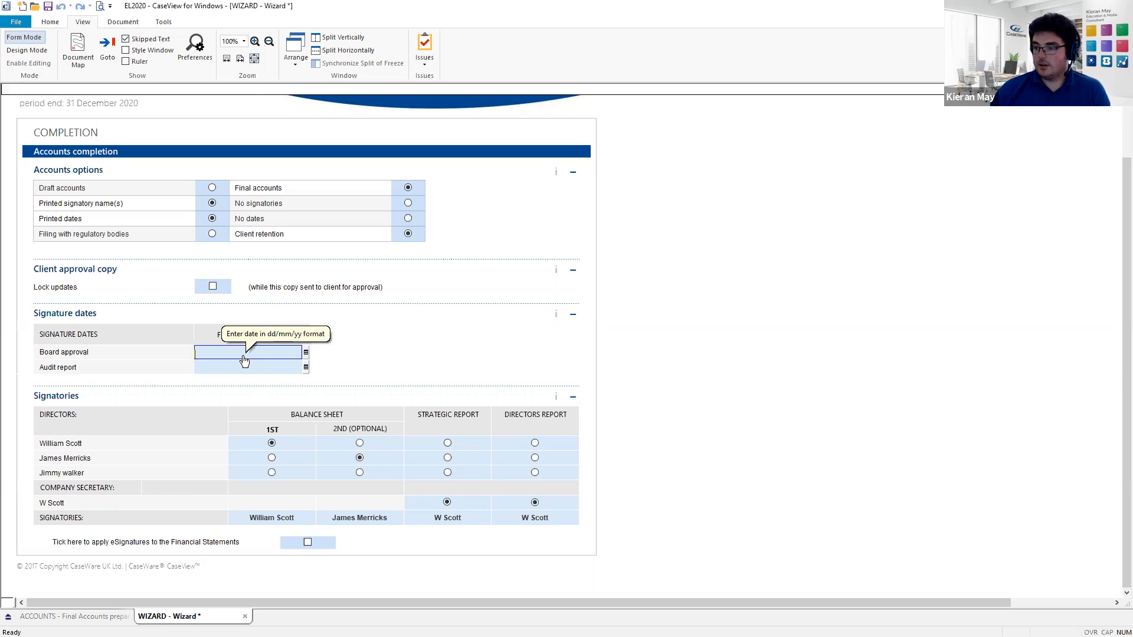
pyautogui.write('9')
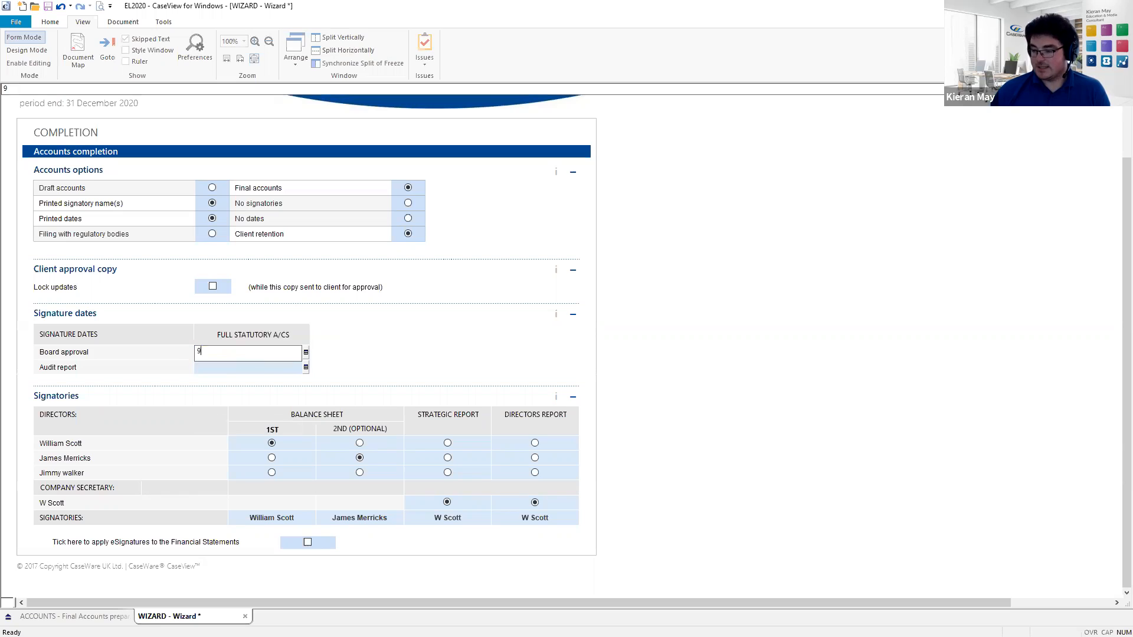
pyautogui.write('/9/21')
pyautogui.press('Tab')
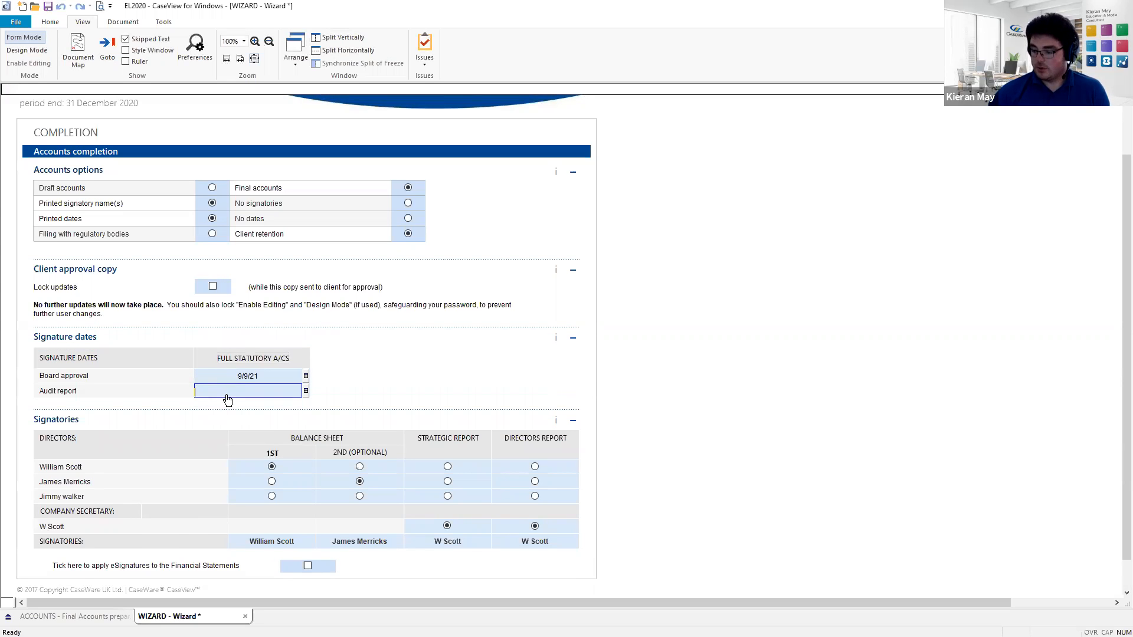
pyautogui.write('9/9/21')
pyautogui.press('Return')
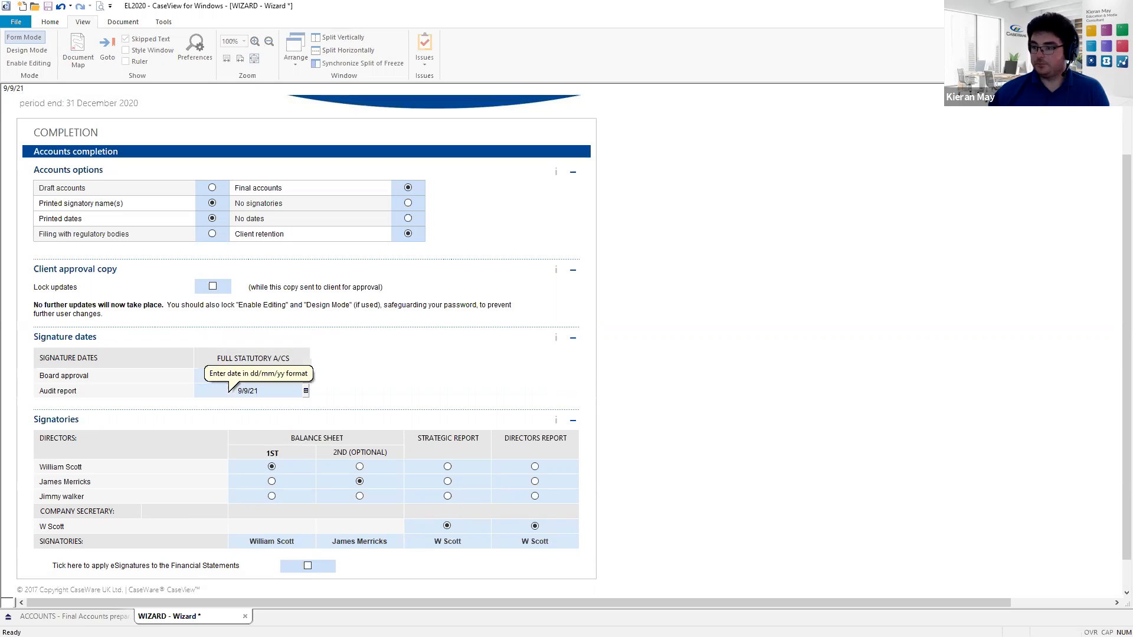
pyautogui.scroll(-1, 253, 394)
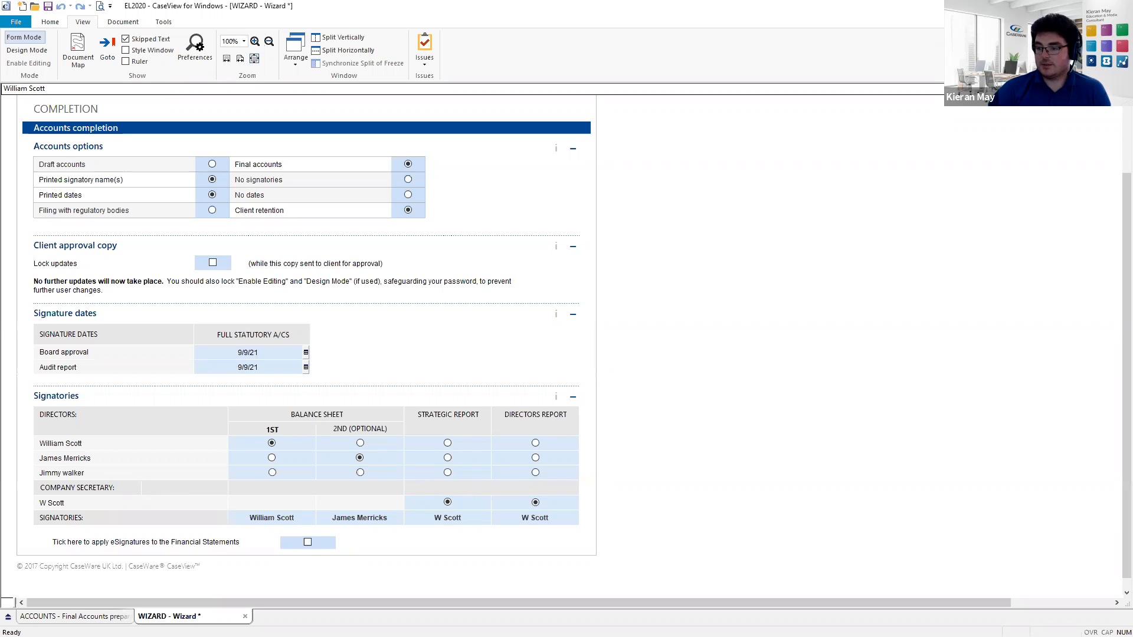
# - Set the directors' report signature options to 3 blank lines, dotted lines, and printed dates
pyautogui.click(85, 617)
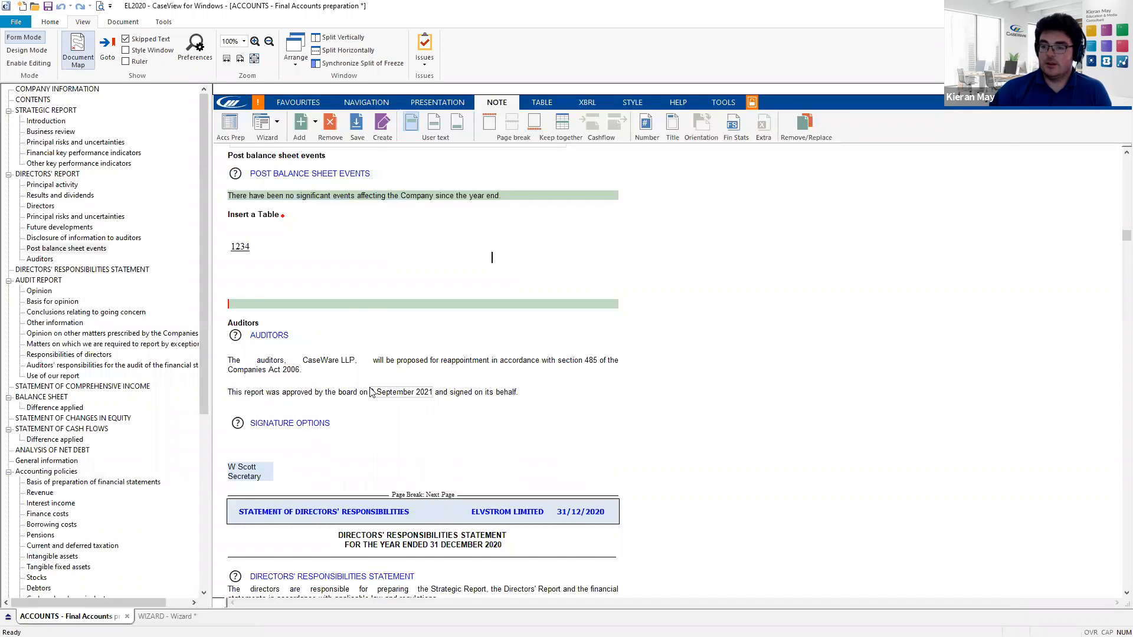
pyautogui.scroll(-1, 354, 401)
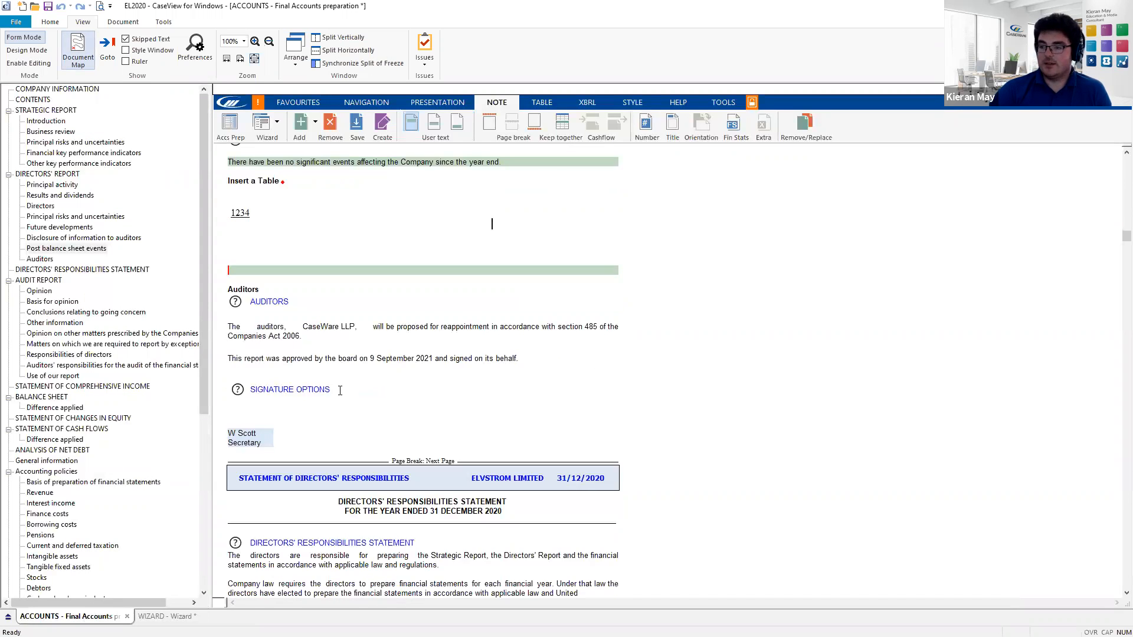
pyautogui.click(239, 394)
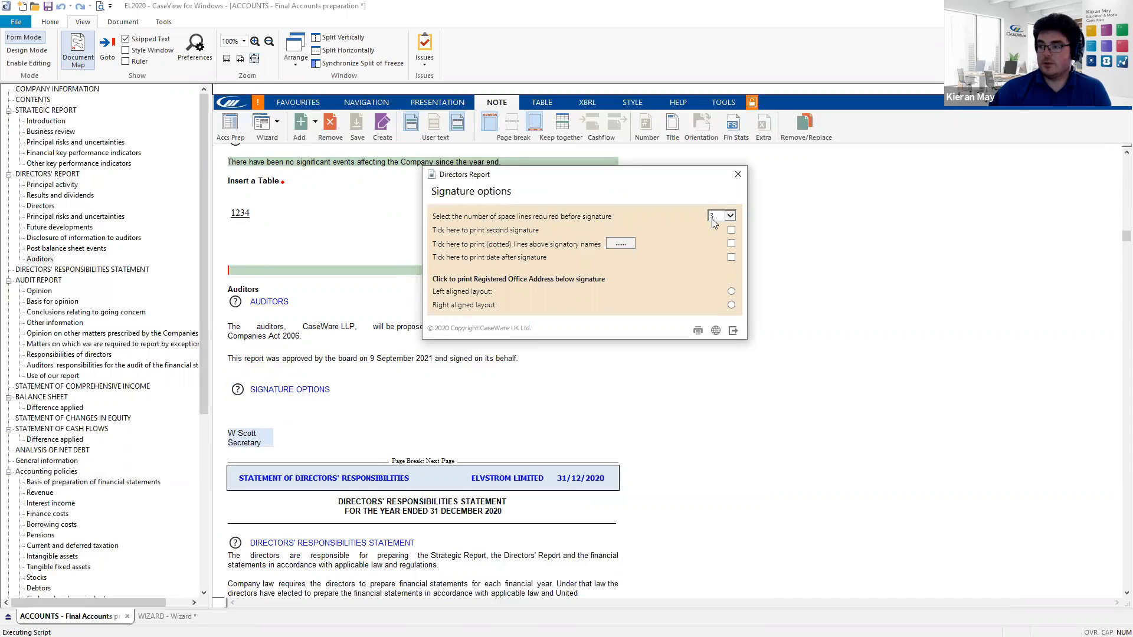
pyautogui.click(730, 216)
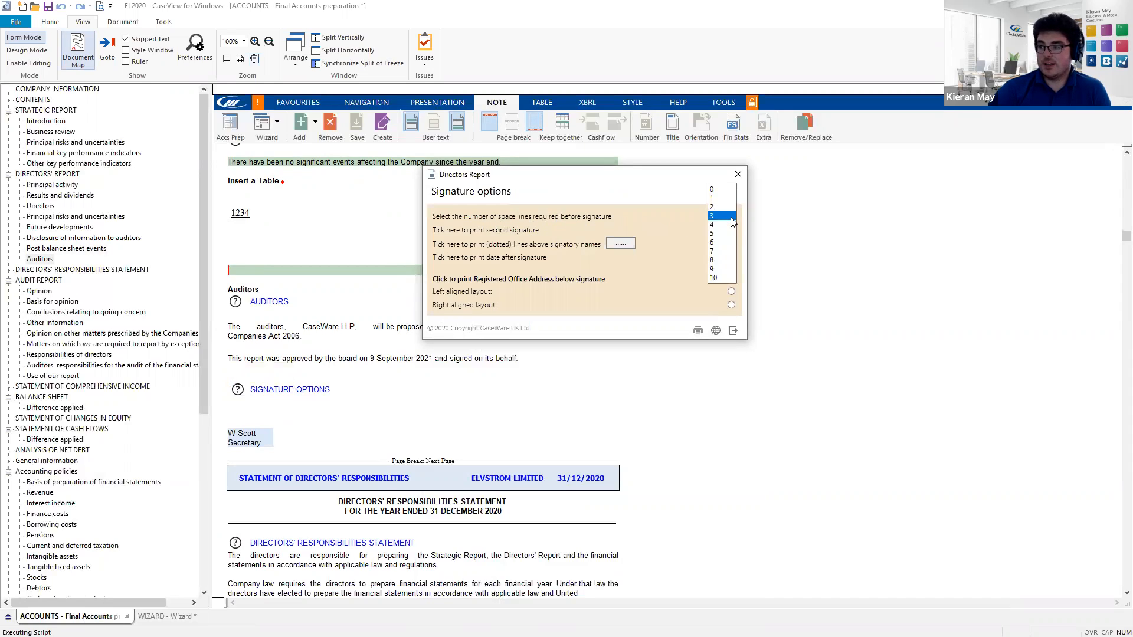
pyautogui.click(702, 214)
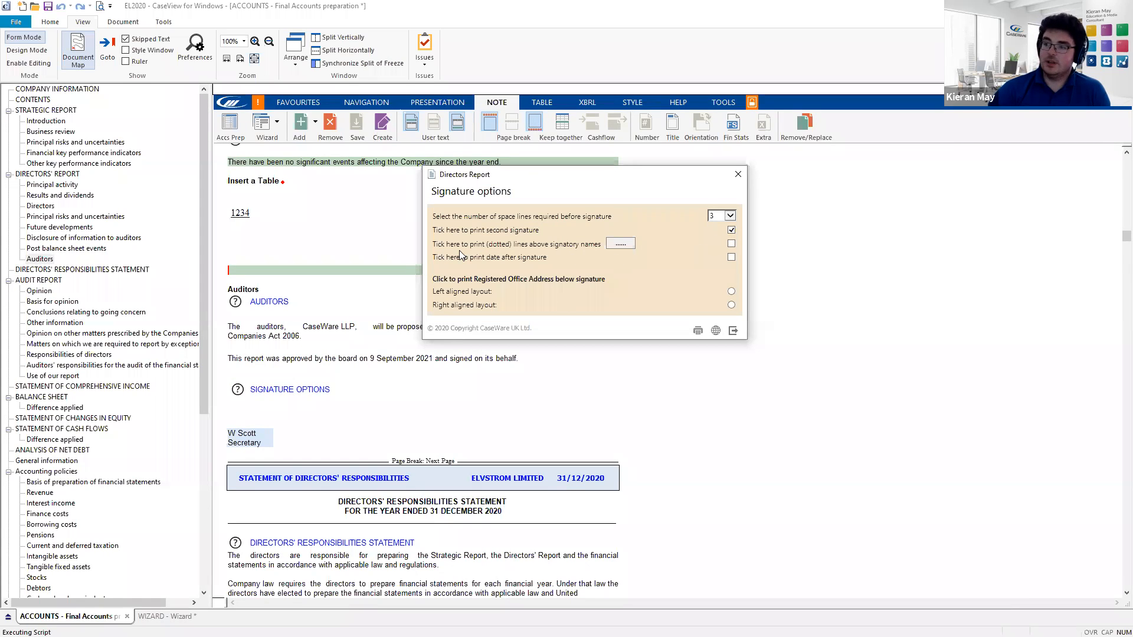
pyautogui.click(624, 247)
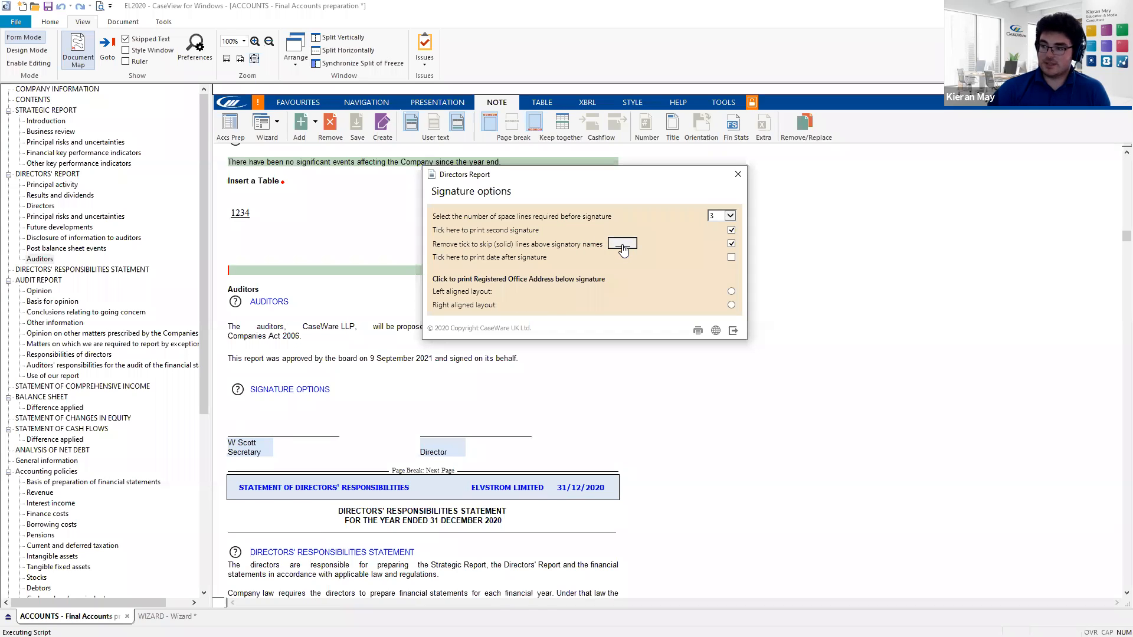
pyautogui.click(623, 249)
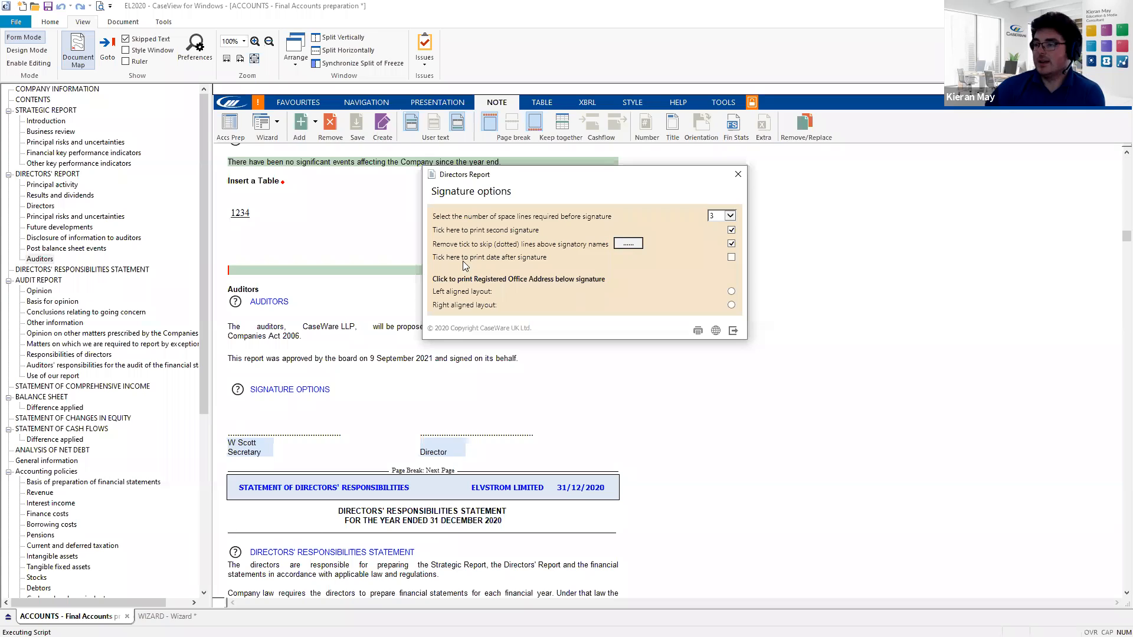
pyautogui.click(731, 258)
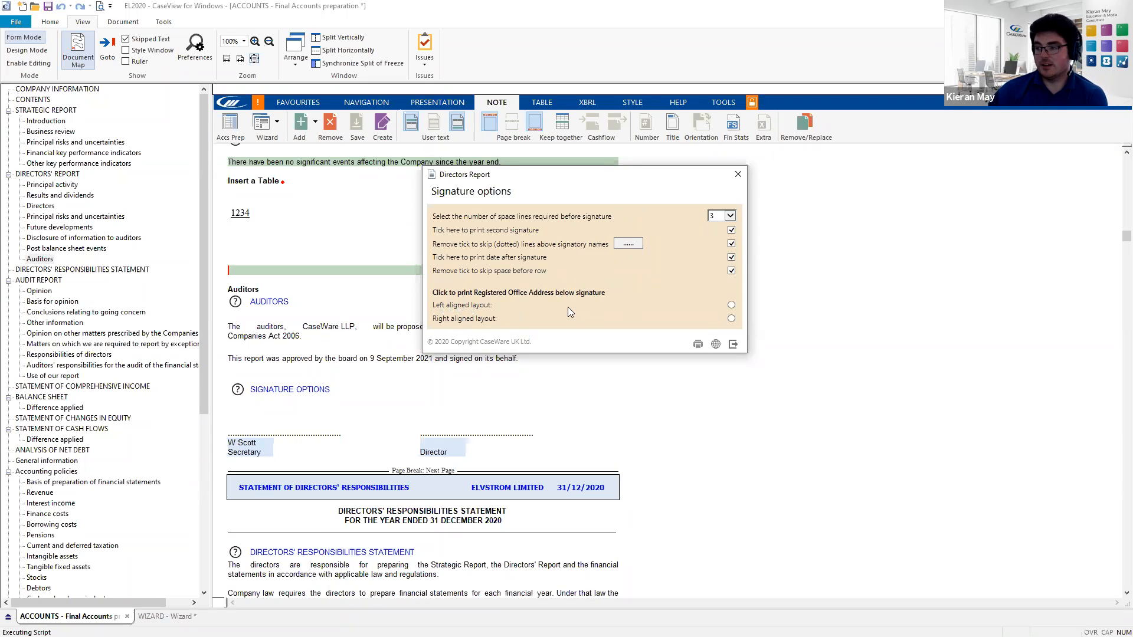
# - Choose the third listed director as signatory on the Directors' report Director line
pyautogui.click(732, 345)
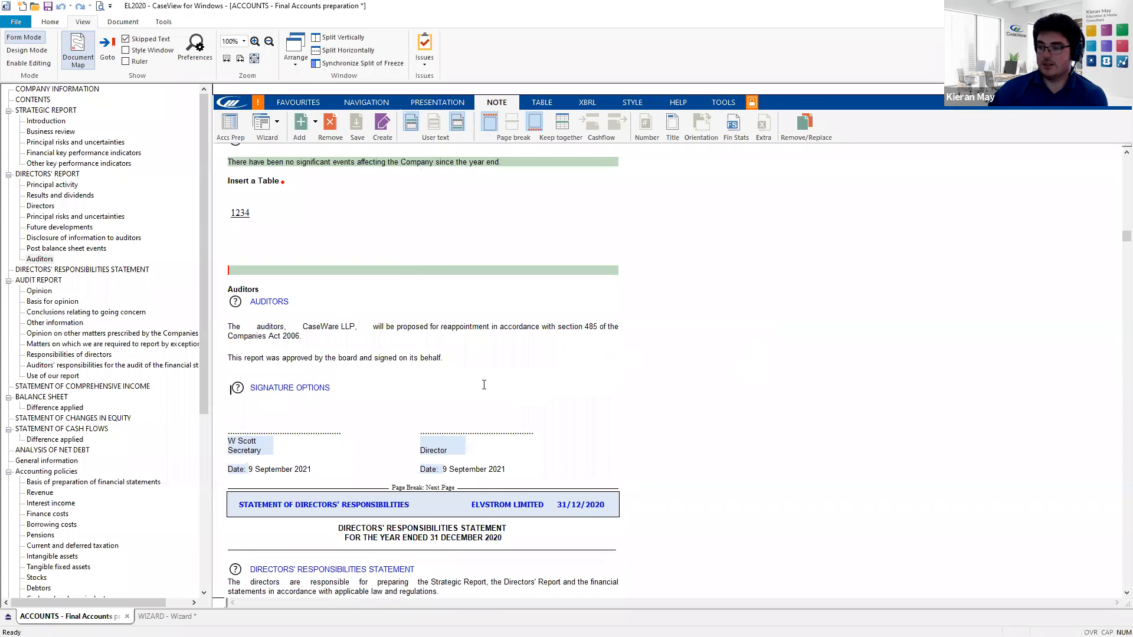
pyautogui.scroll(-1, 366, 386)
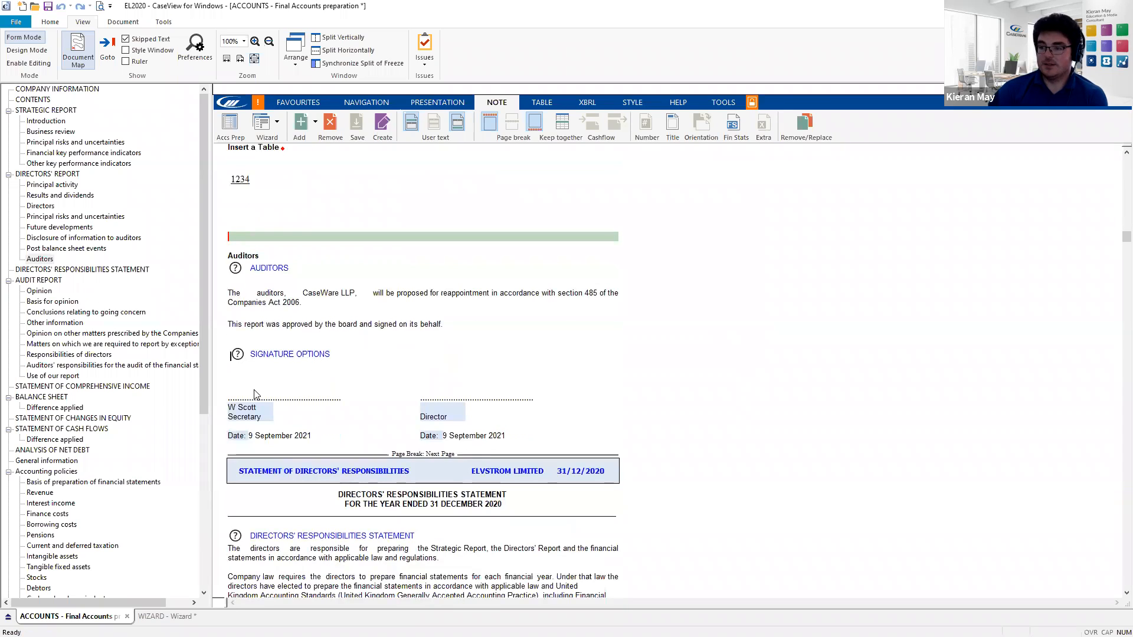
pyautogui.click(250, 410)
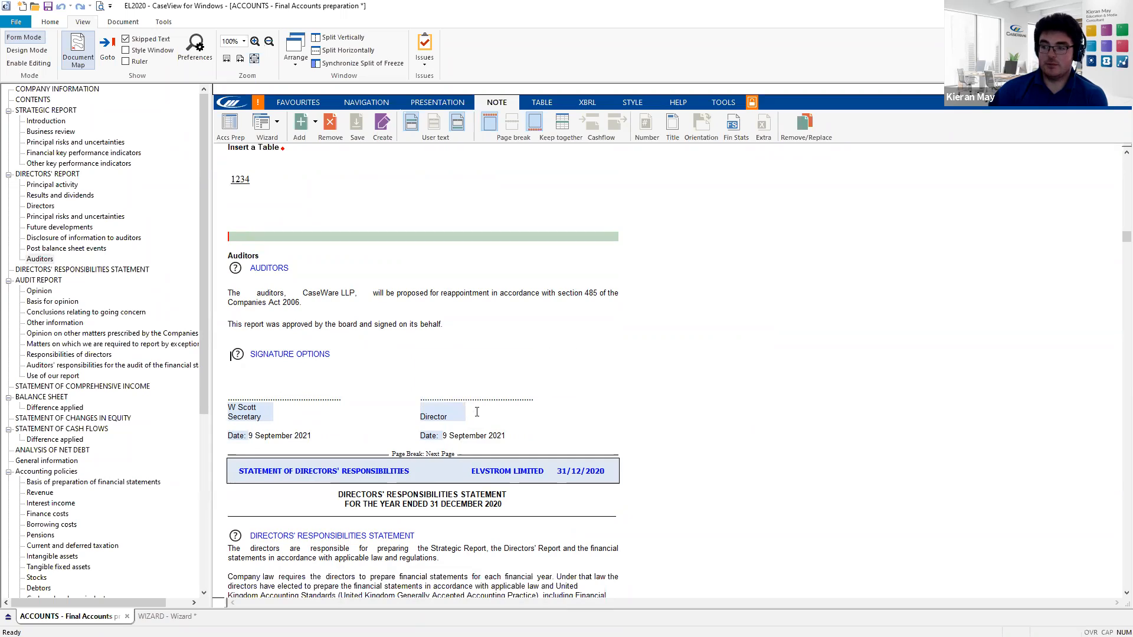
pyautogui.click(432, 407)
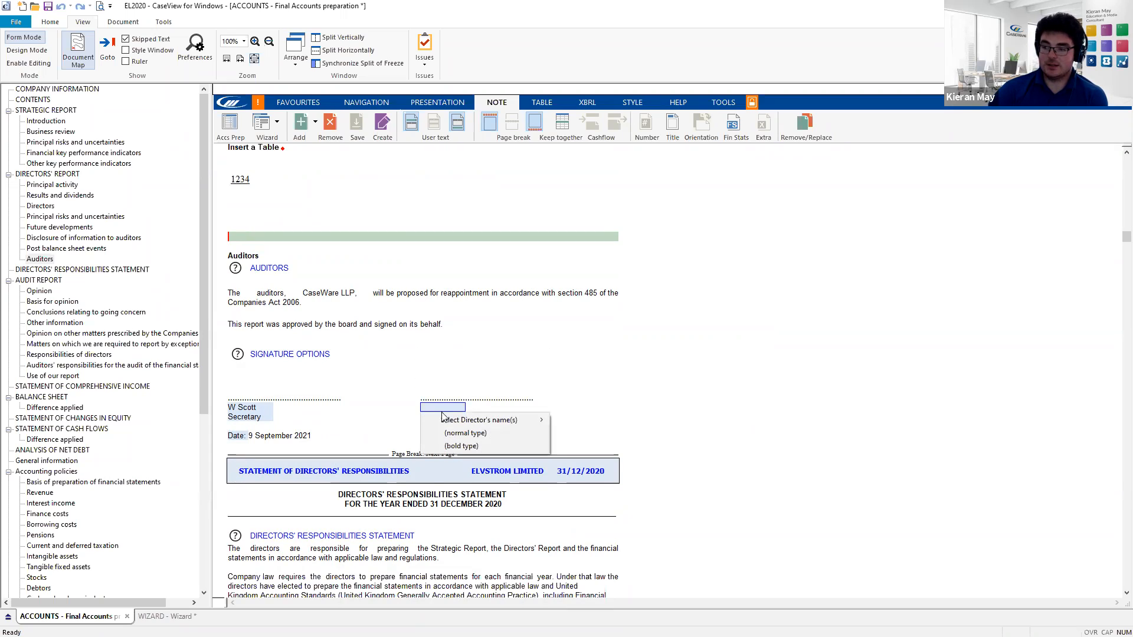
pyautogui.moveTo(461, 421)
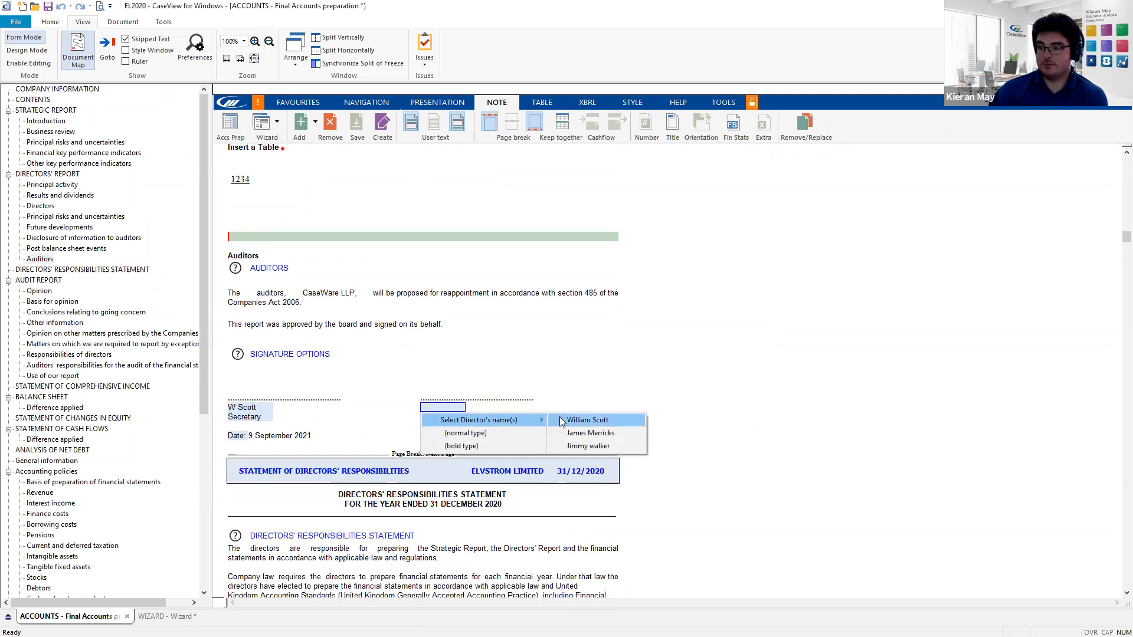
pyautogui.click(622, 447)
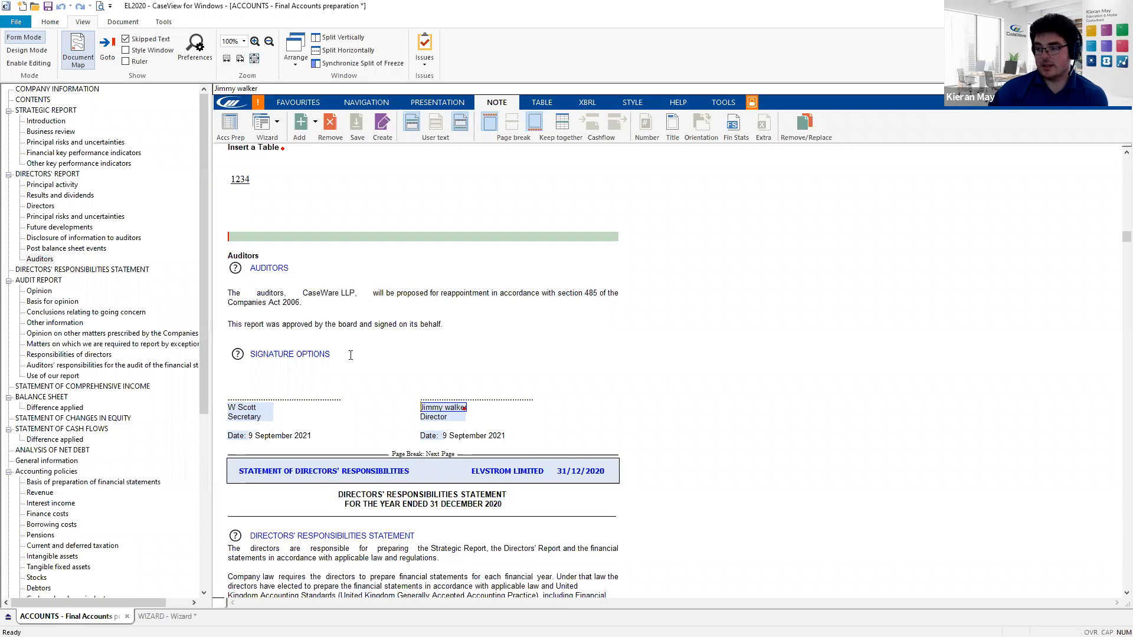
pyautogui.scroll(-2, 344, 367)
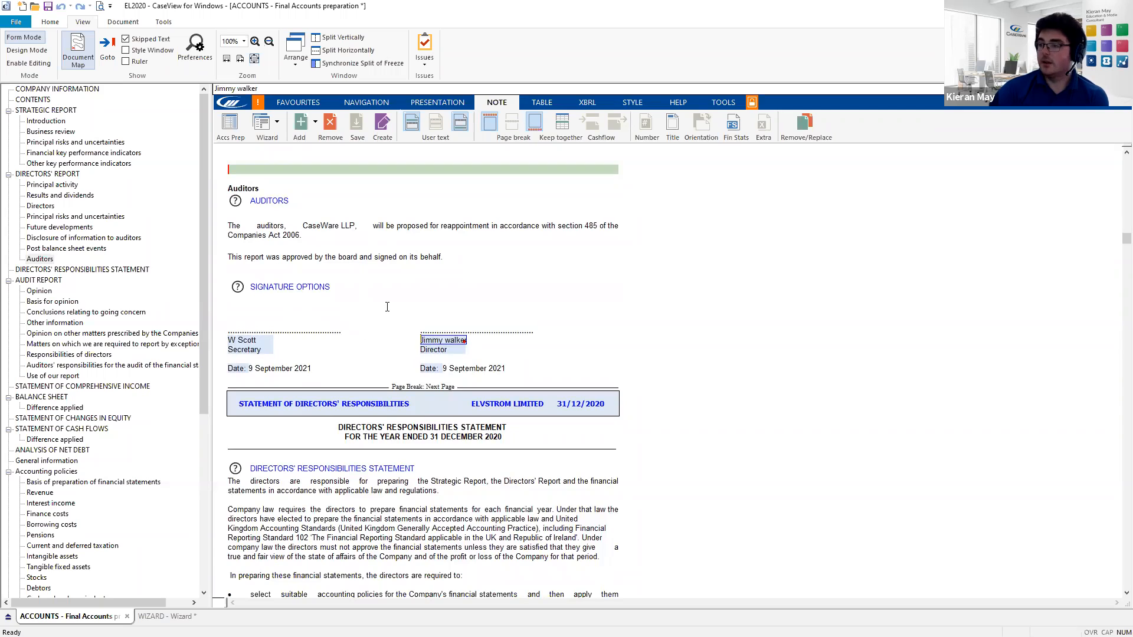
pyautogui.scroll(2, 385, 327)
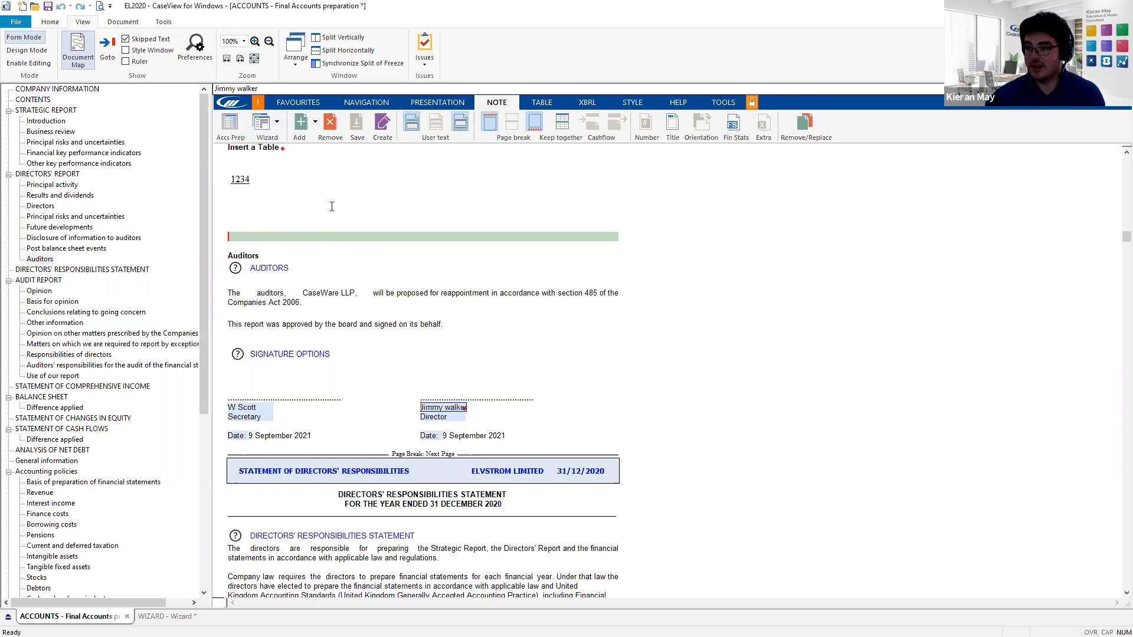
pyautogui.click(230, 122)
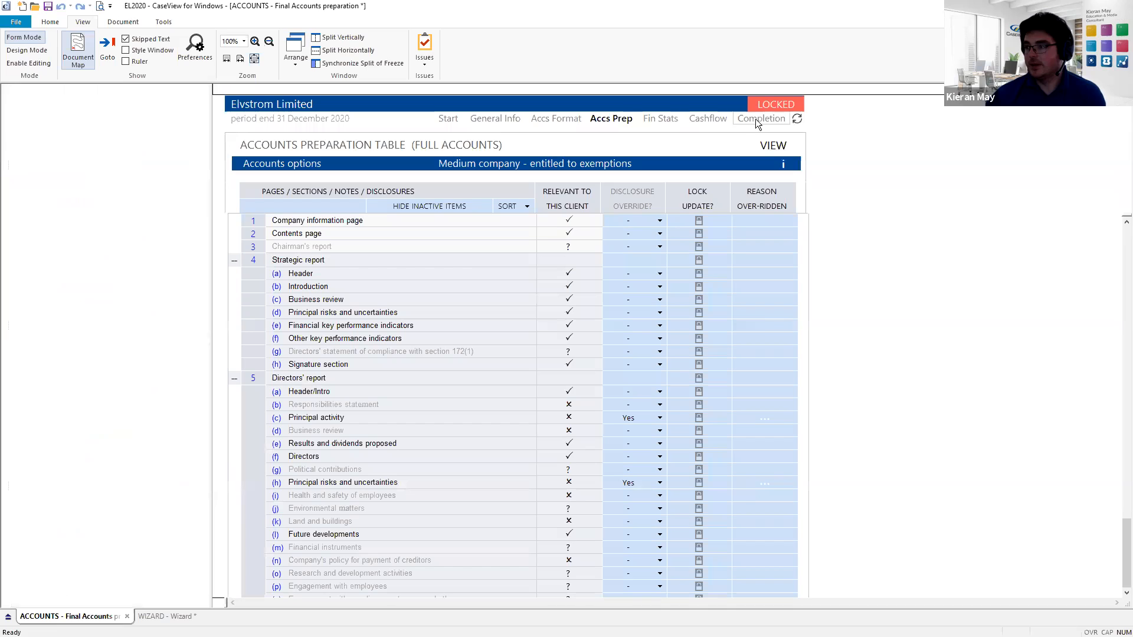
# - Delete the Board approval and Audit report dates on the Completion page
pyautogui.moveTo(765, 105)
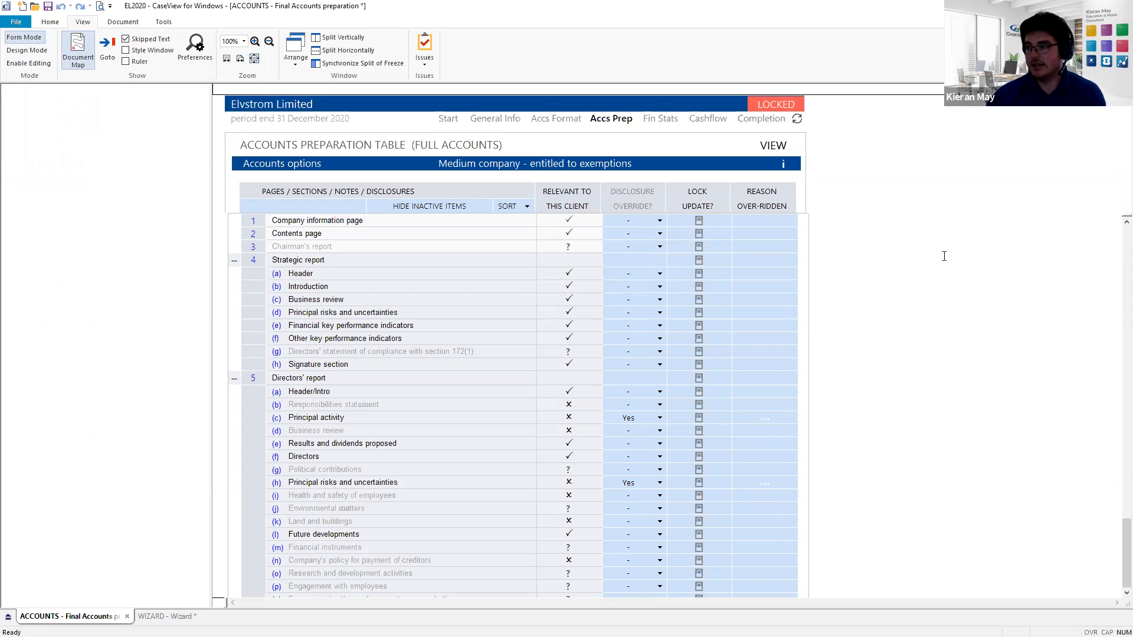
pyautogui.click(755, 118)
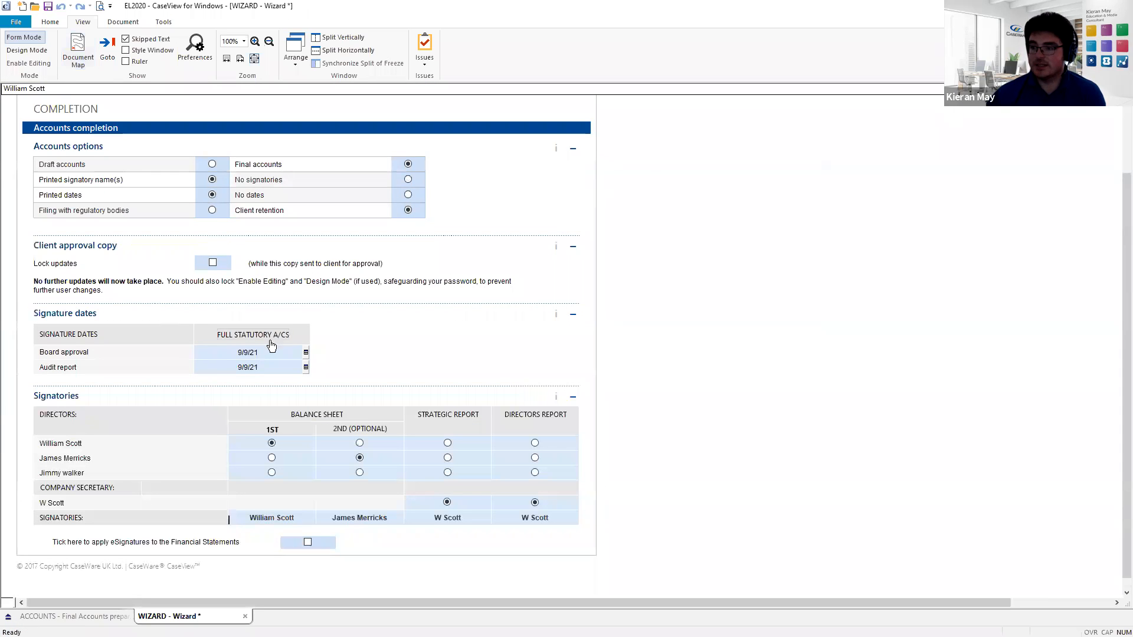
pyautogui.click(266, 353)
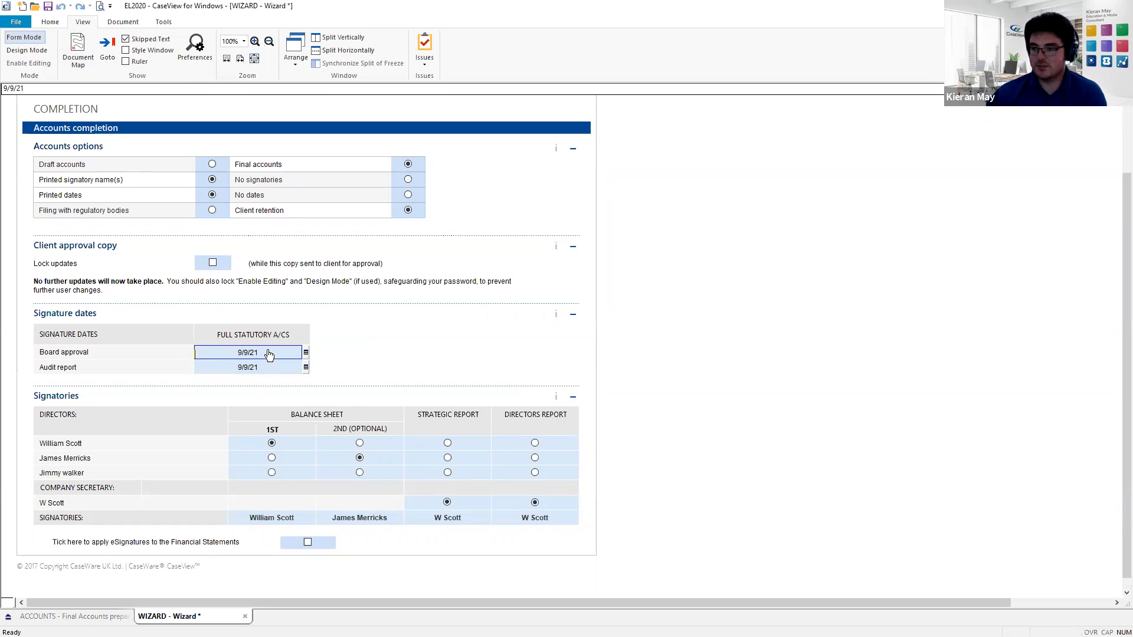
pyautogui.press('Delete')
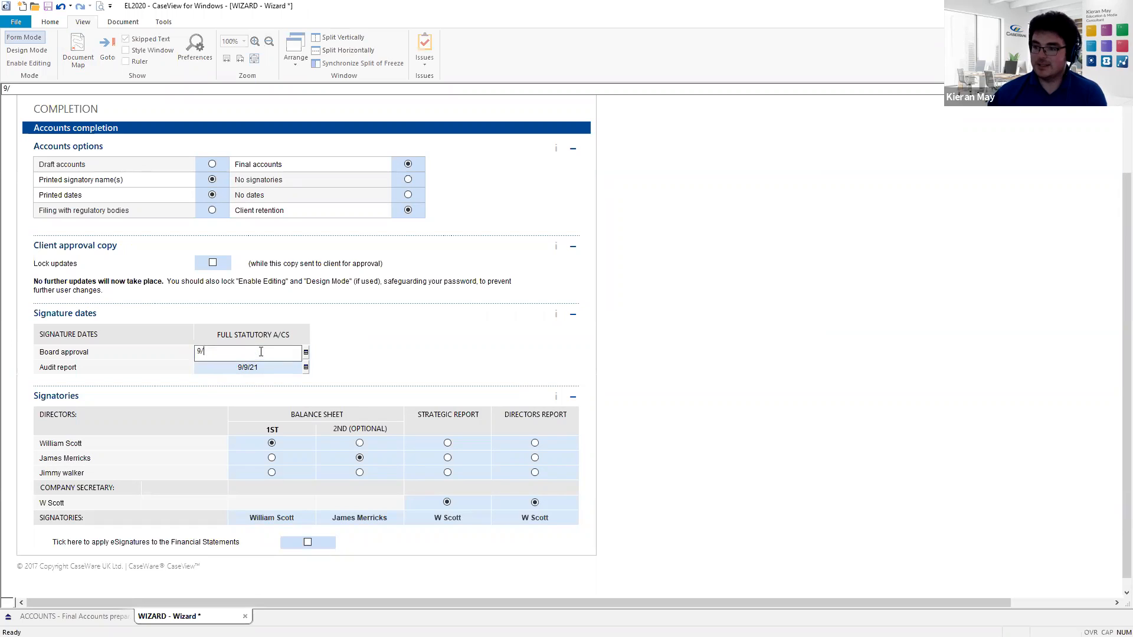
pyautogui.click(271, 367)
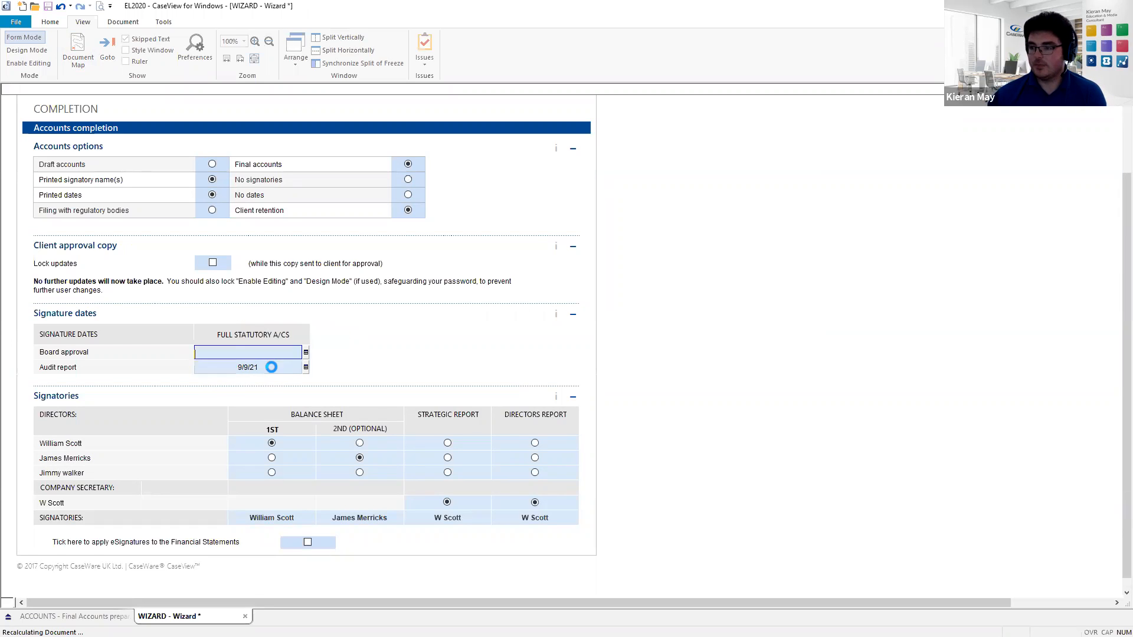
pyautogui.click(282, 345)
pyautogui.press('BackSpace')
pyautogui.press('BackSpace')
pyautogui.press('BackSpace')
pyautogui.press('BackSpace')
pyautogui.press('BackSpace')
pyautogui.press('BackSpace')
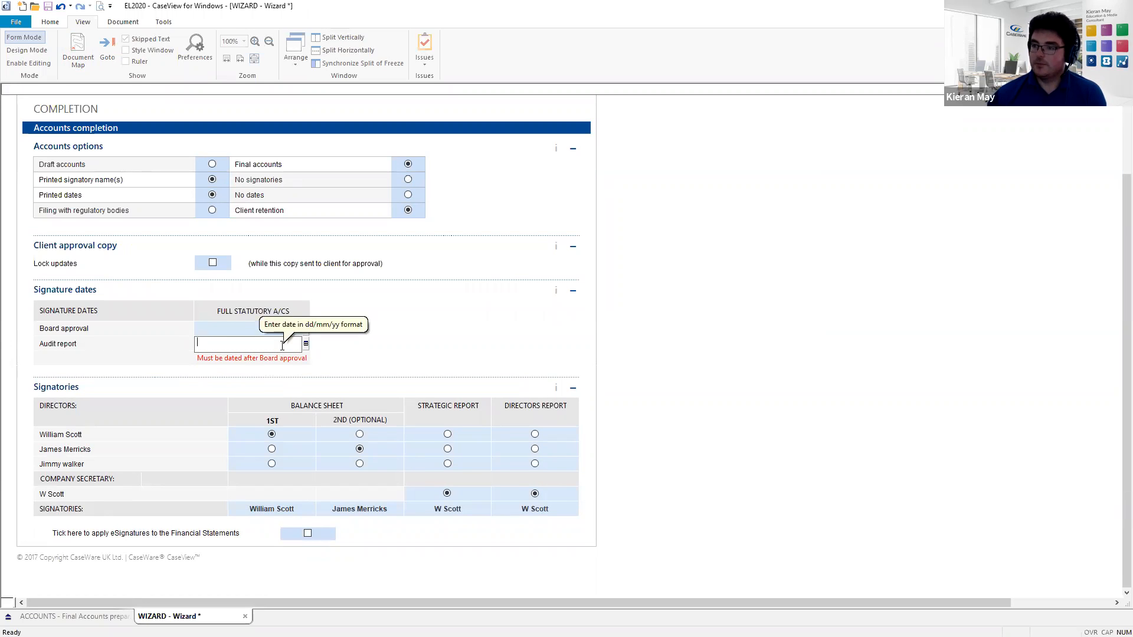
pyautogui.click(364, 337)
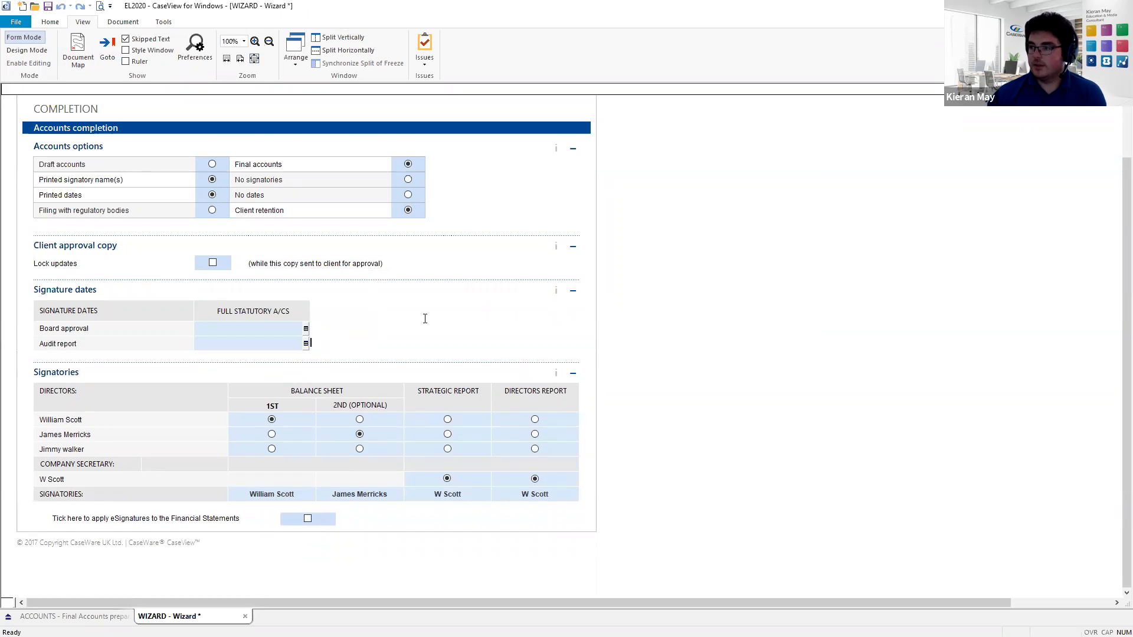
pyautogui.scroll(2, 428, 316)
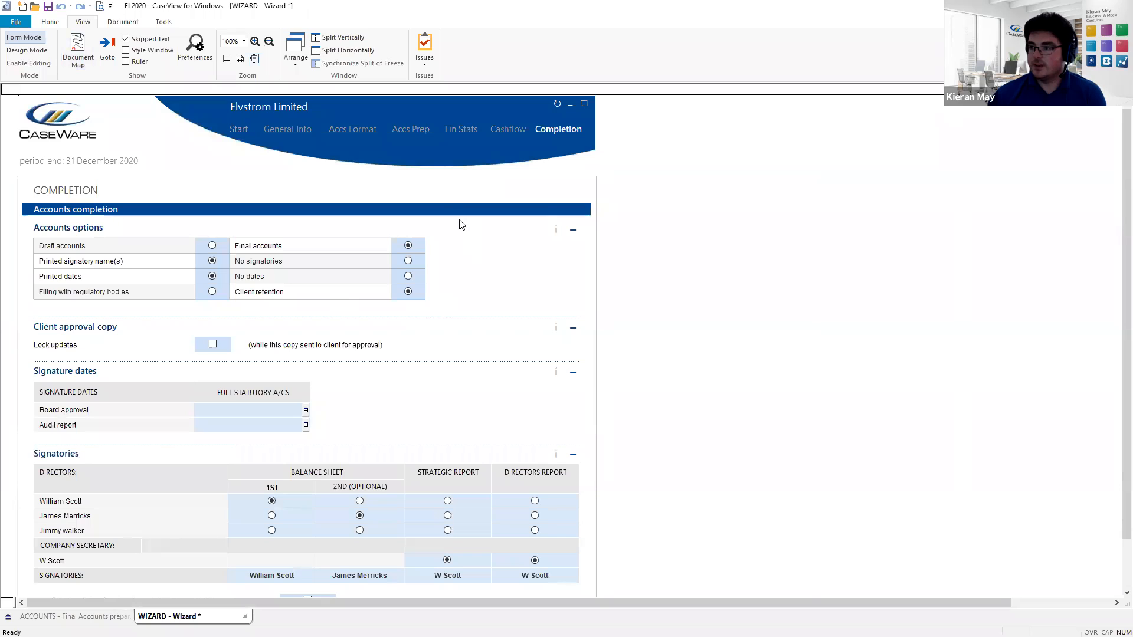
pyautogui.click(427, 131)
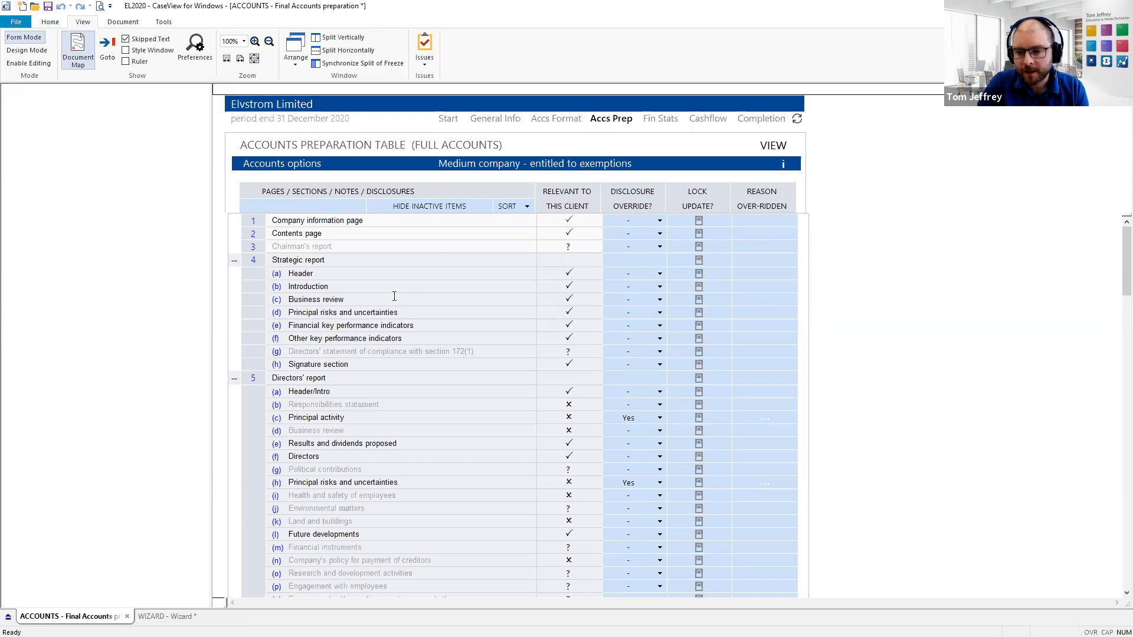
# - Jump to the Strategic Report section of the final accounts
pyautogui.click(304, 272)
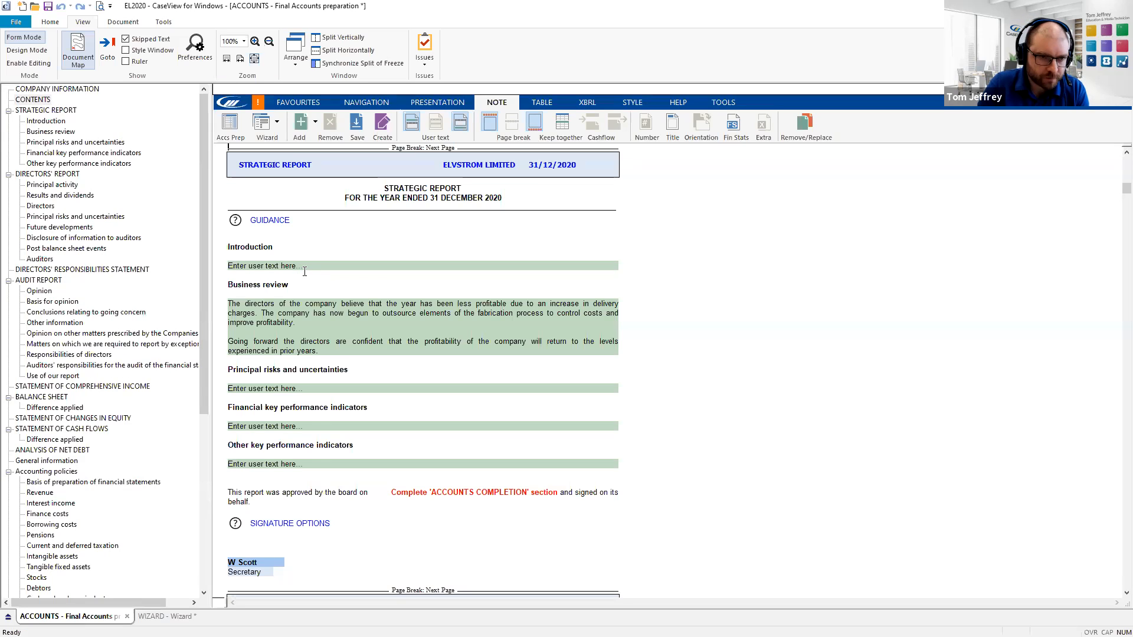
# - Scroll up to the Strategic Report's Business review on reduced profitability and outsourced fabrication
pyautogui.scroll(1, 295, 274)
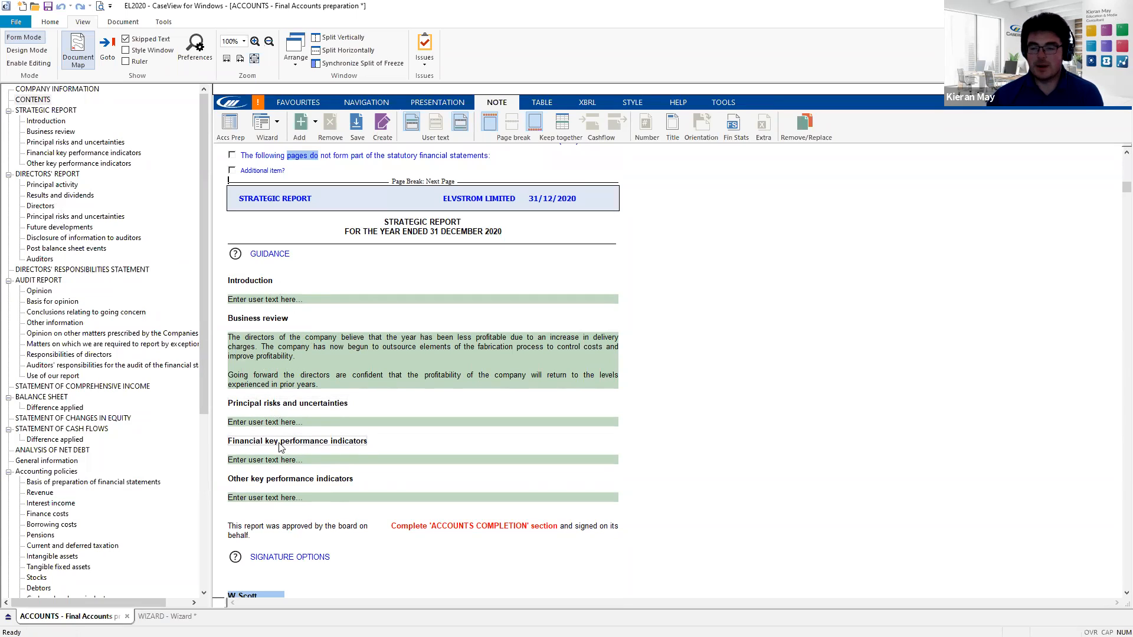
# - Review the Directors' Report from the auditors disclosure up to the £25,000 final dividend text
pyautogui.click(58, 239)
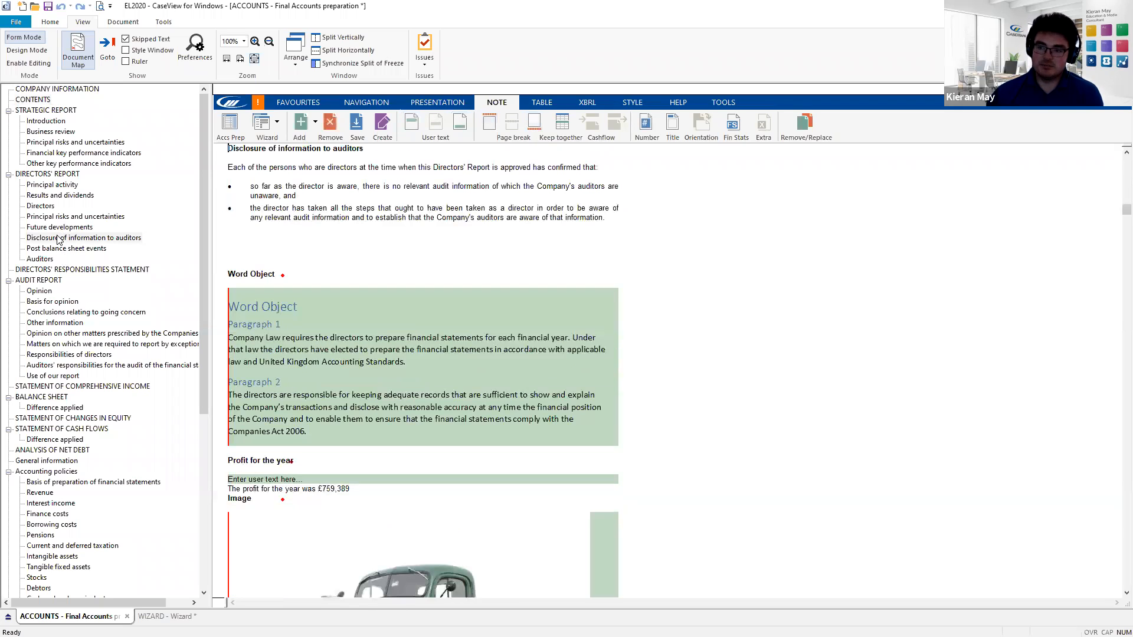
pyautogui.scroll(-2, 341, 393)
pyautogui.scroll(-3, 341, 392)
pyautogui.scroll(9, 340, 394)
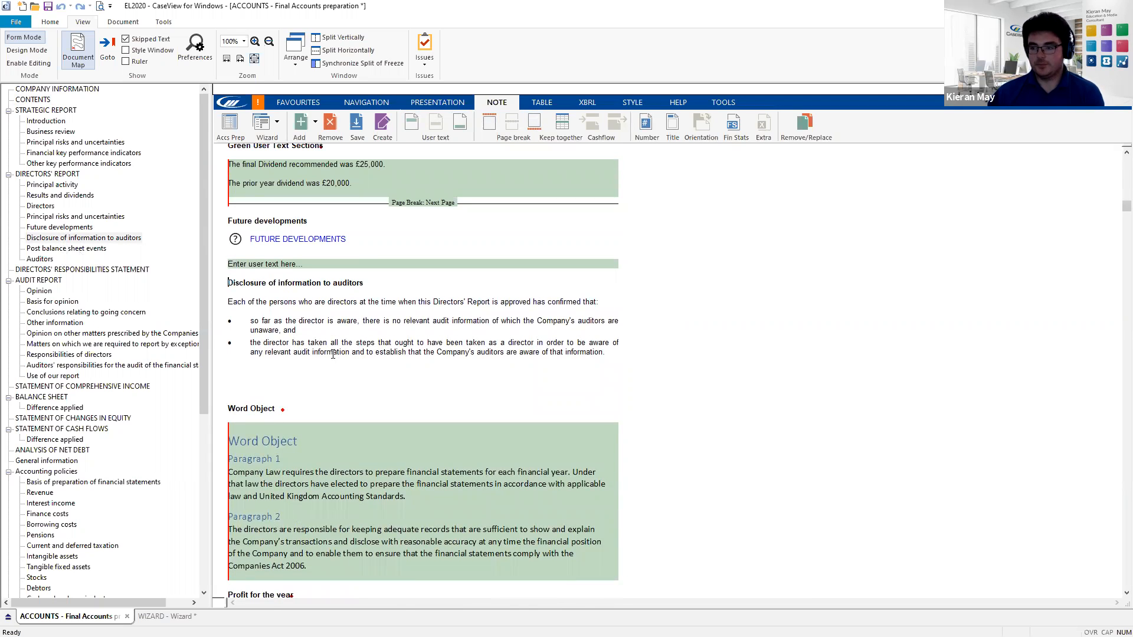
pyautogui.scroll(1, 332, 354)
pyautogui.scroll(4, 332, 354)
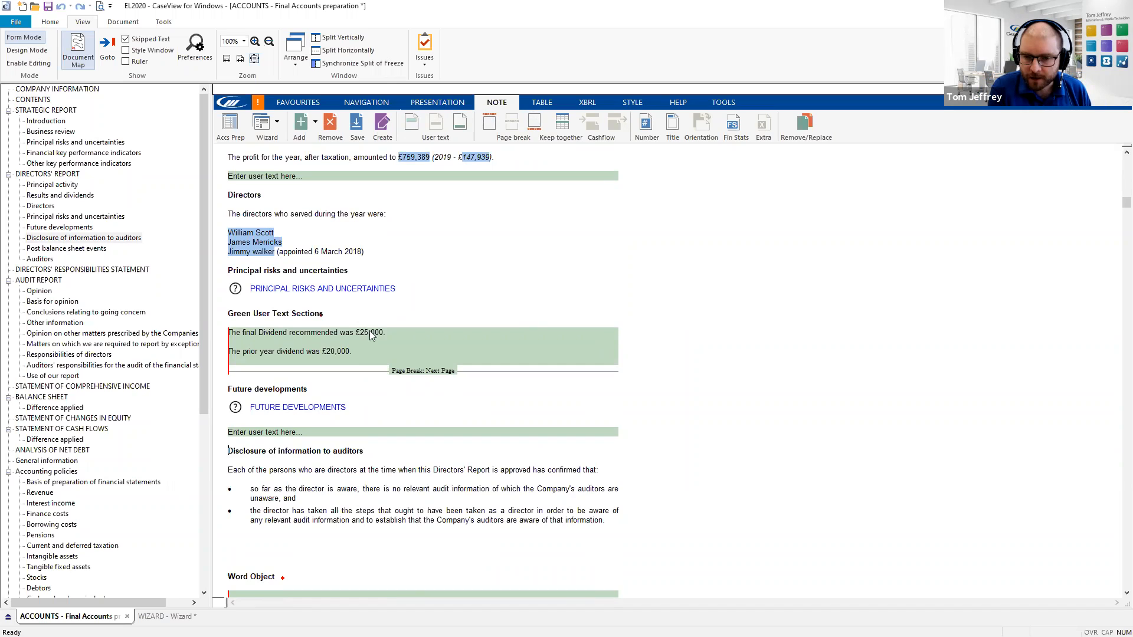
pyautogui.scroll(-3, 352, 293)
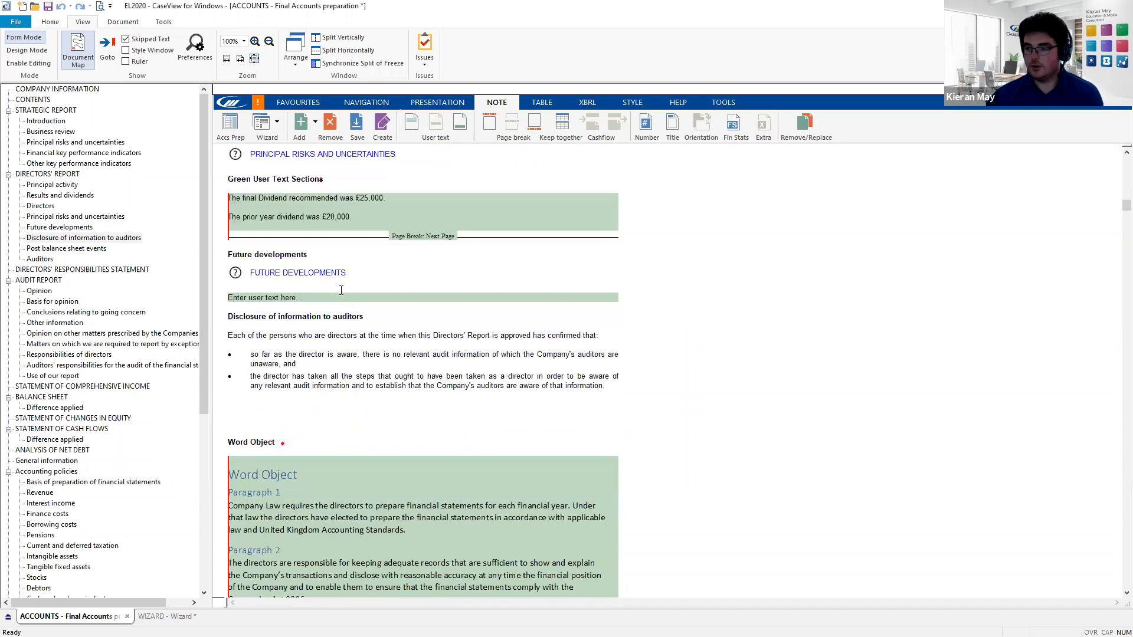
pyautogui.scroll(4, 348, 292)
pyautogui.scroll(5, 334, 292)
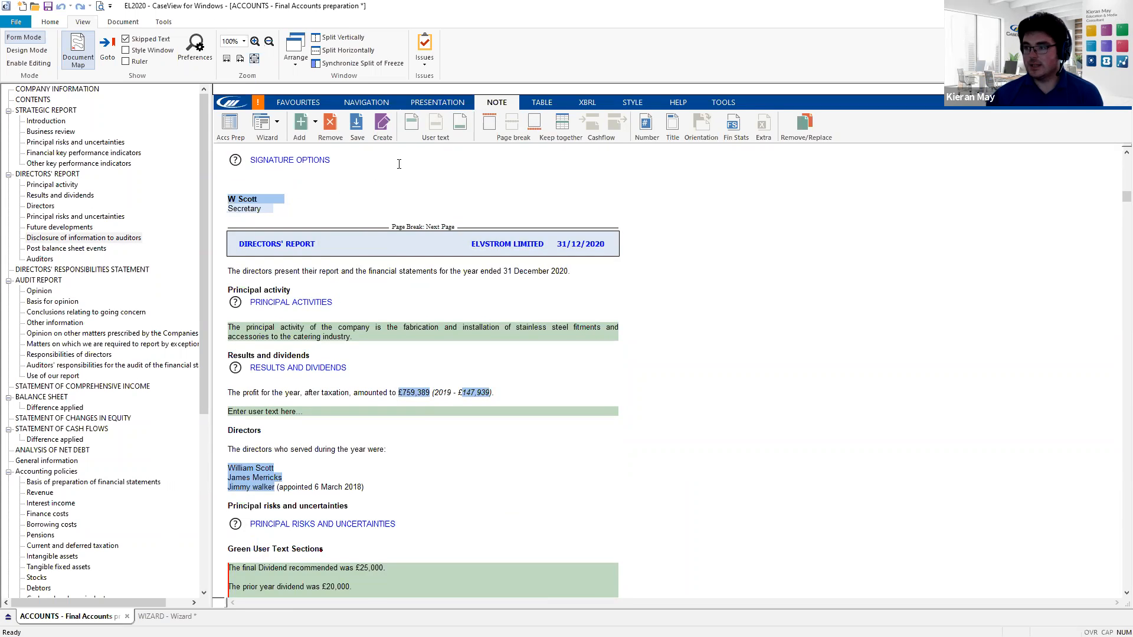
pyautogui.click(548, 107)
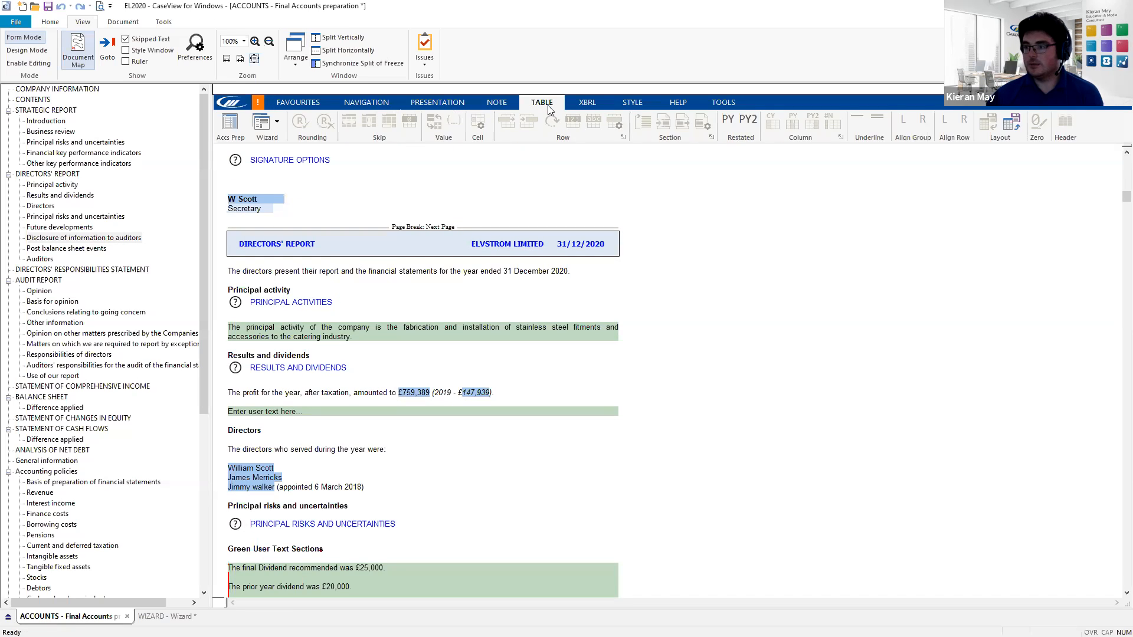
# - Select Profit for the financial year (759,389) in the Statement of Comprehensive Income
pyautogui.scroll(-10, 284, 363)
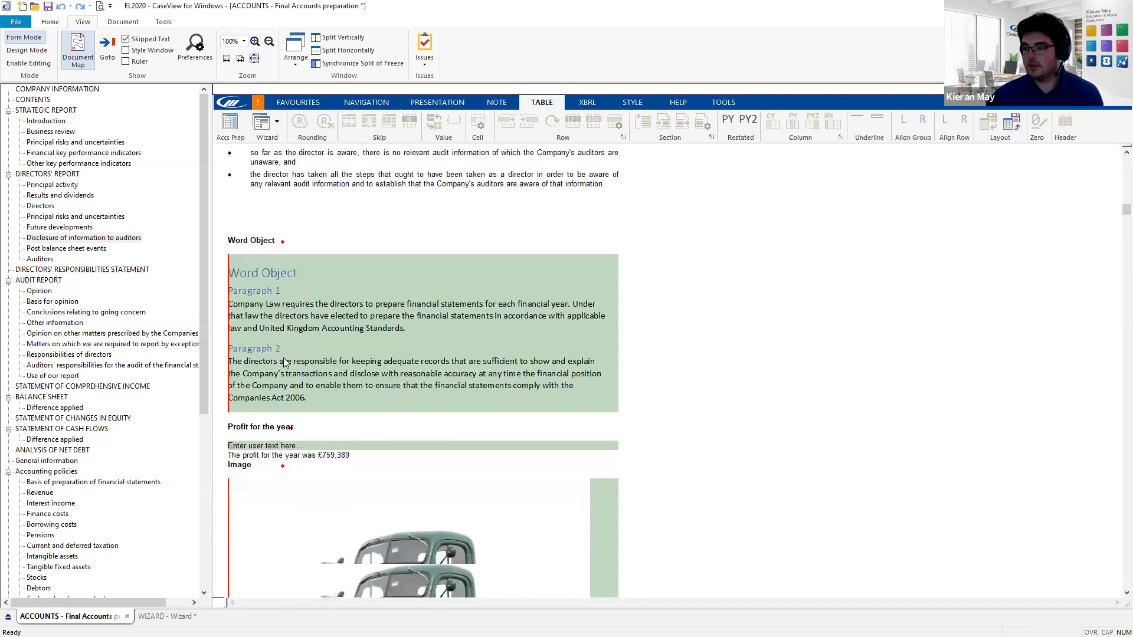
pyautogui.scroll(-15, 284, 362)
pyautogui.scroll(-15, 328, 408)
pyautogui.scroll(-15, 325, 405)
pyautogui.click(322, 360)
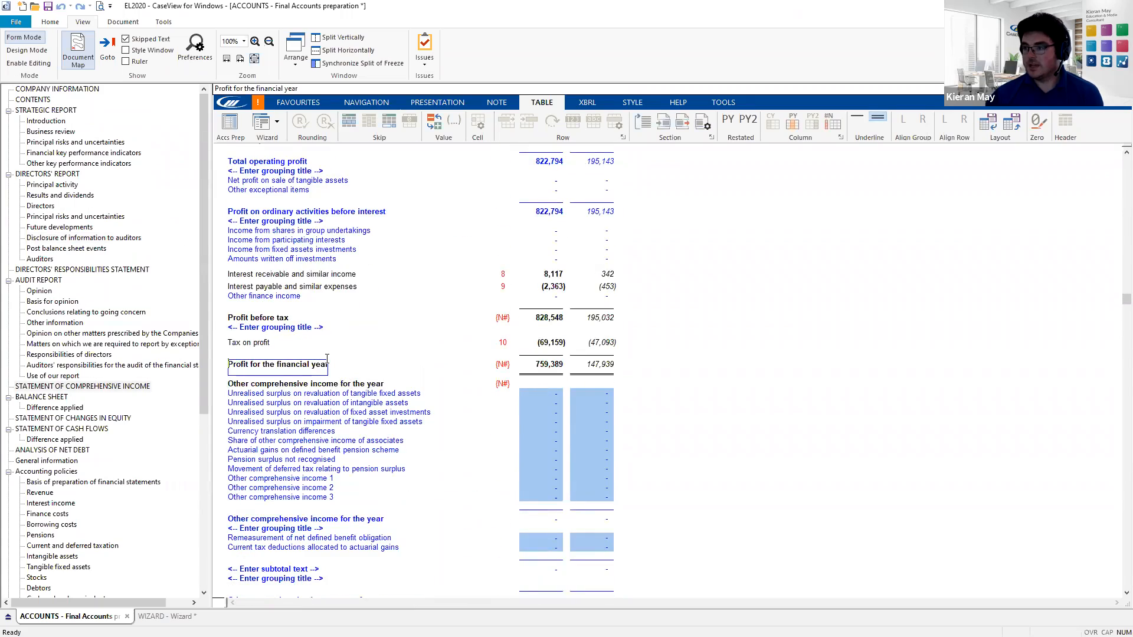